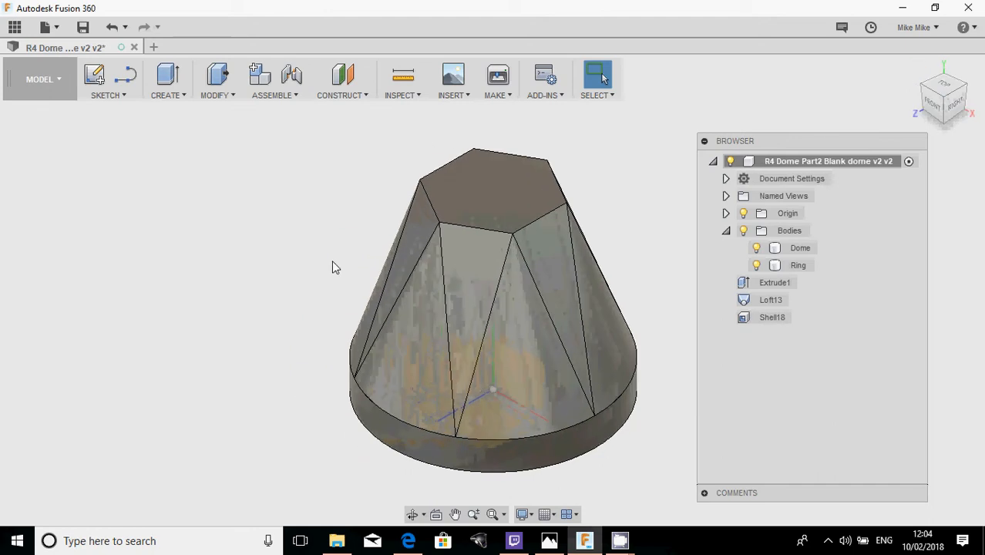
- Examine the dome model from above and below, and view the R4 ref1 reference photo
shift+middle_drag(271, 314, 260, 278)
scroll(260, 289, up, 3)
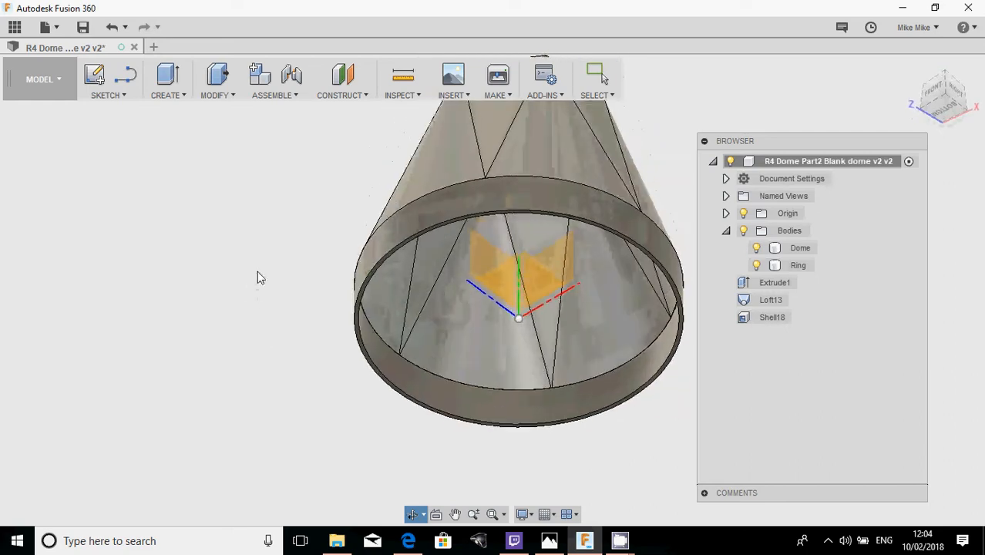
shift+middle_drag(309, 260, 217, 385)
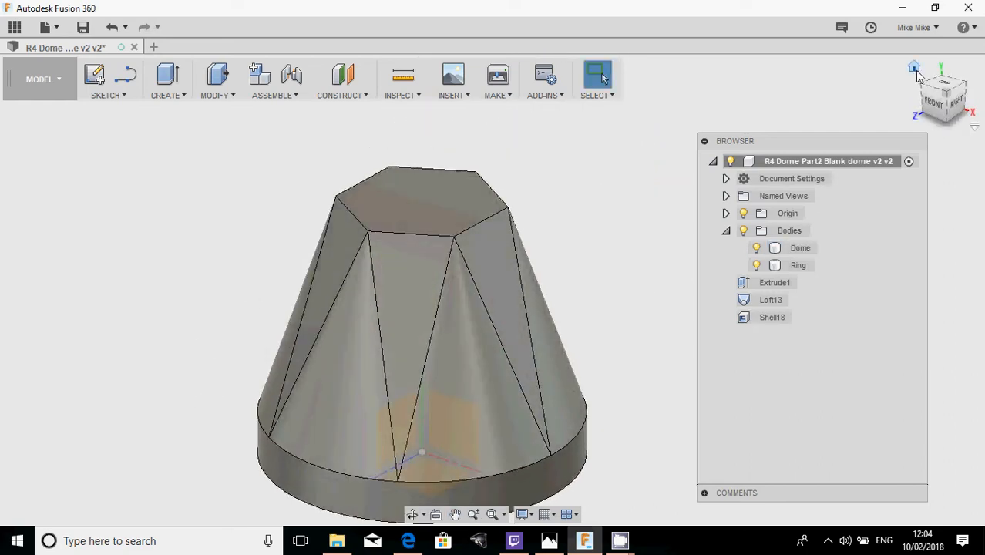
click(914, 69)
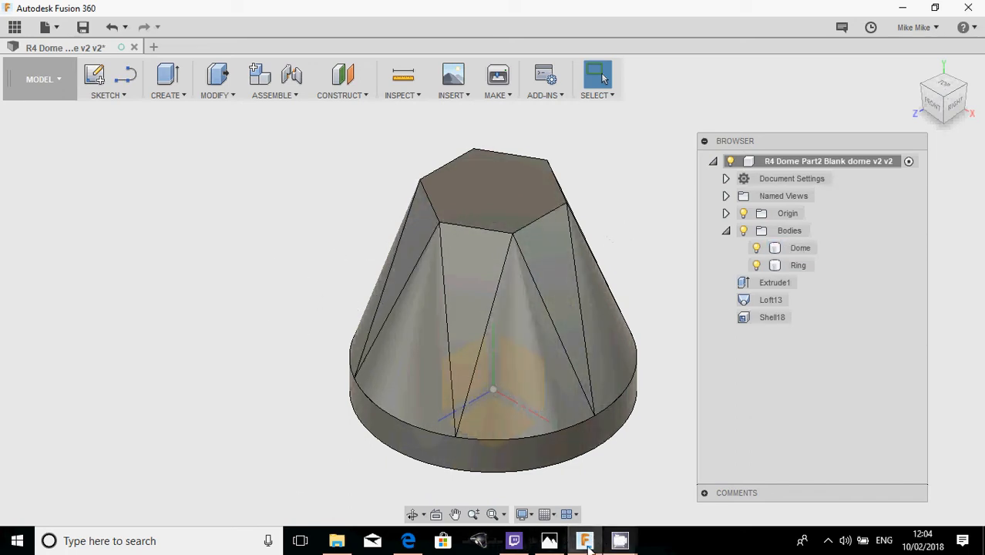
click(559, 543)
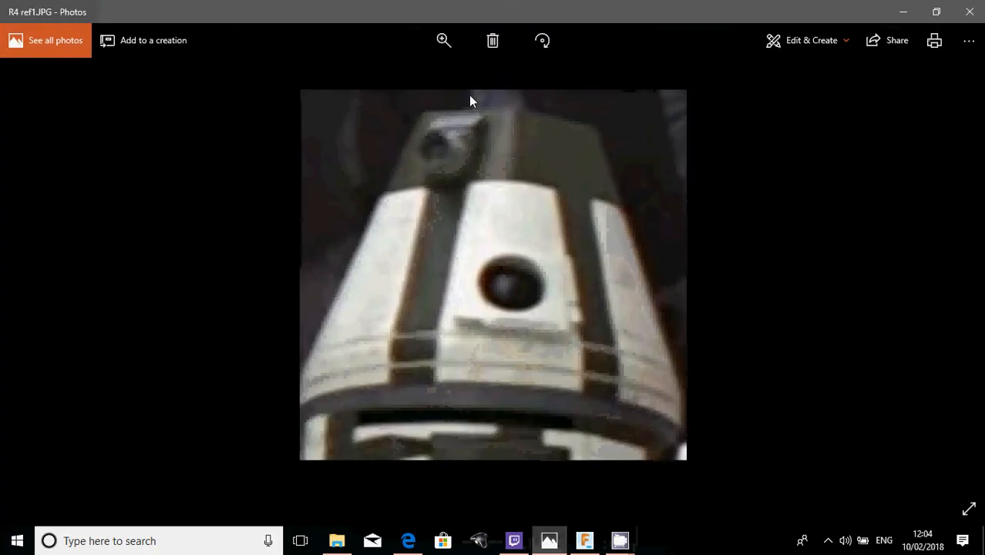
click(903, 11)
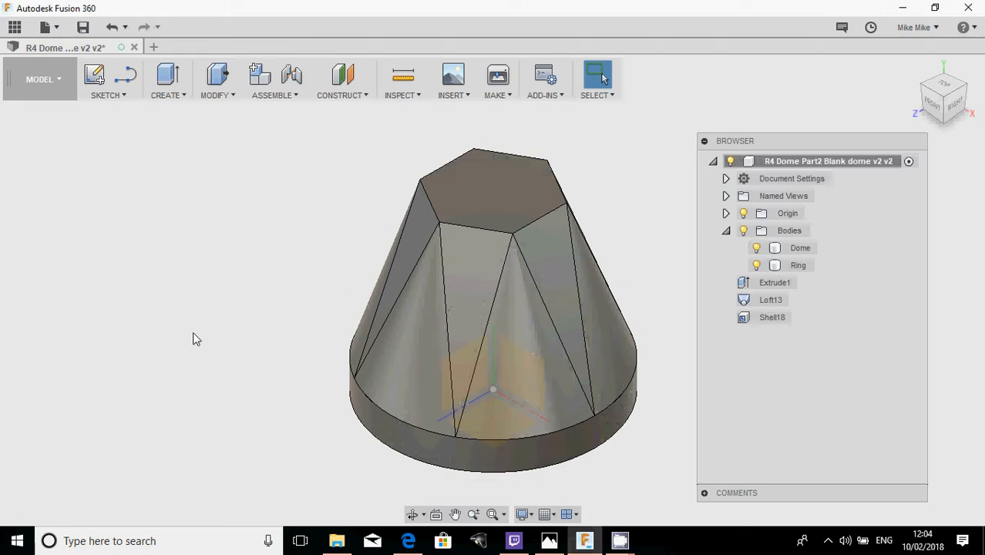
- Start an attached canvas on the XY origin plane with the dome in front view
shift+middle_drag(191, 336, 237, 281)
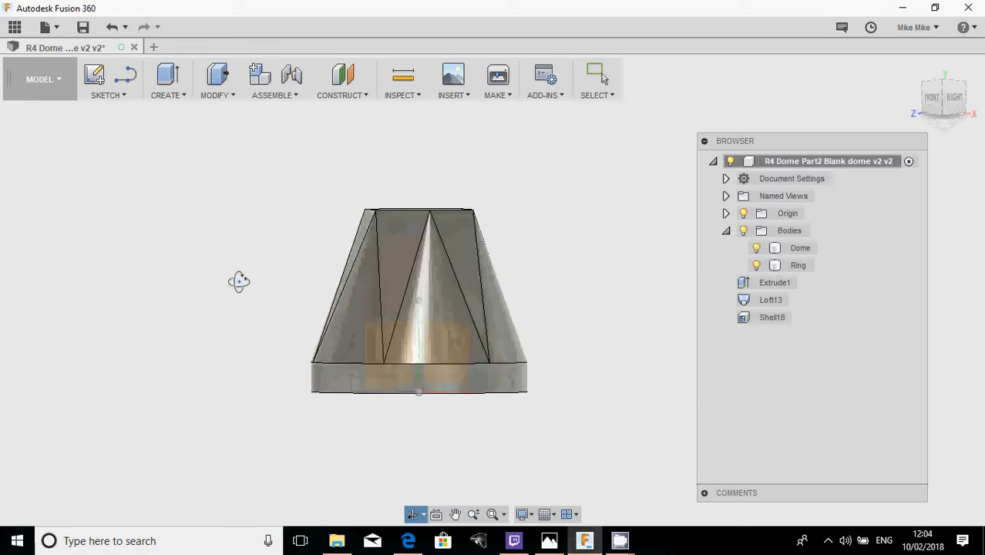
click(955, 98)
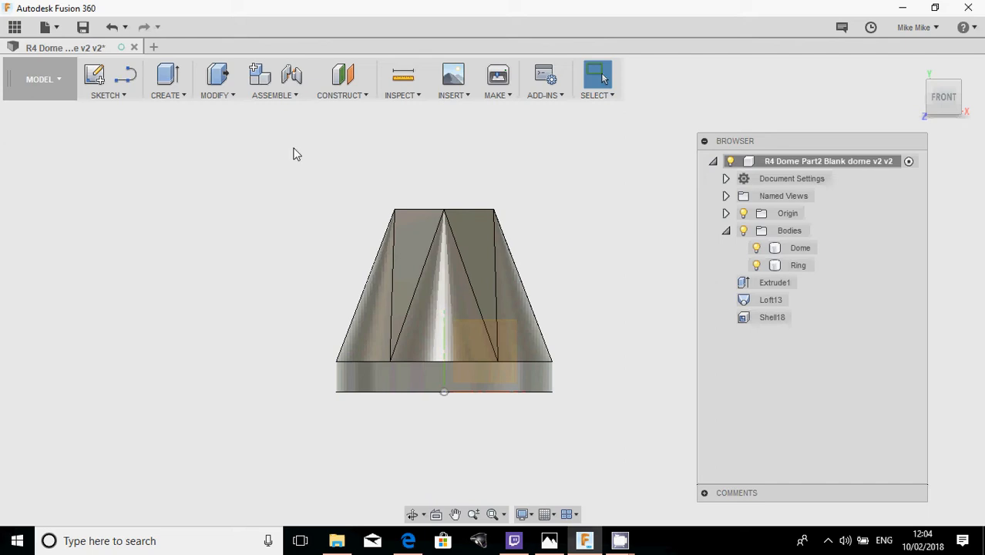
click(454, 95)
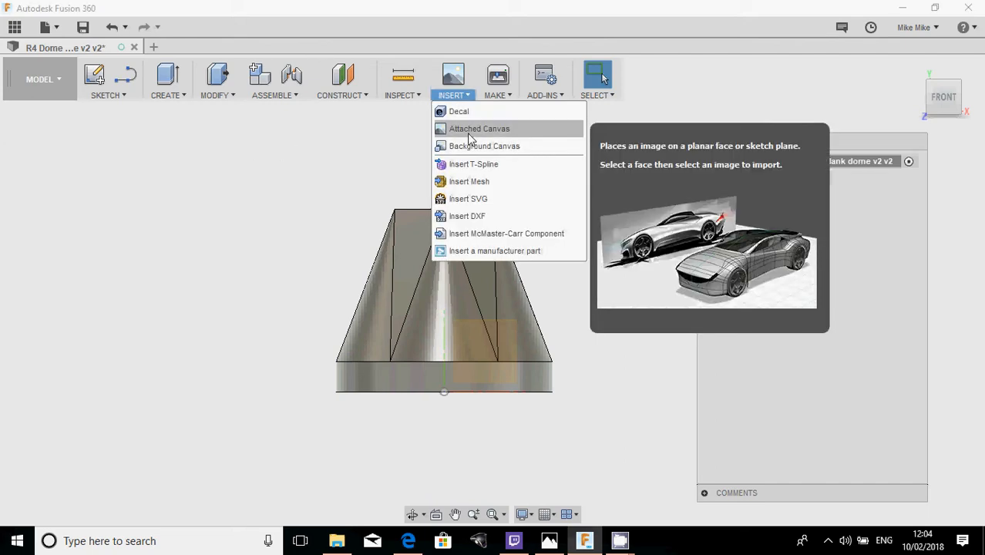
click(392, 145)
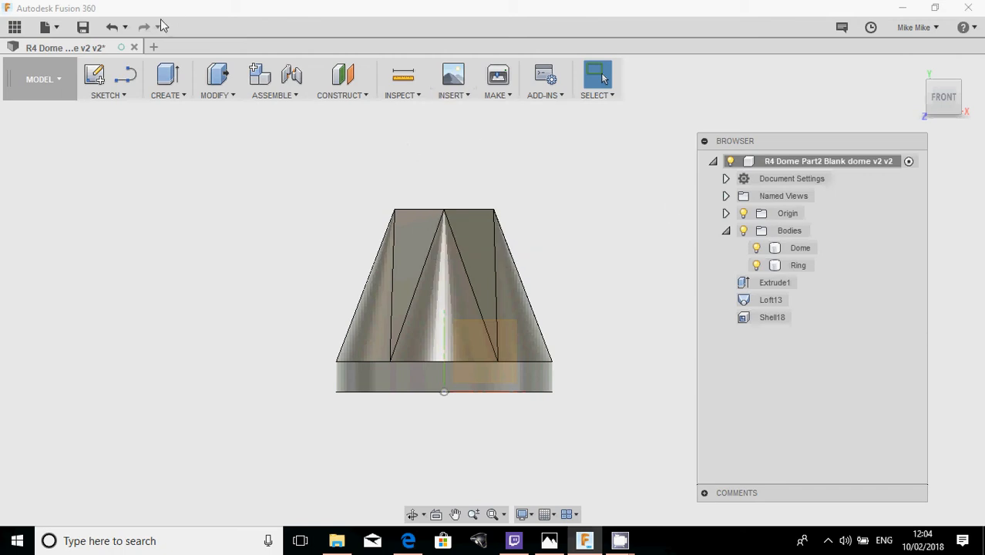
click(461, 97)
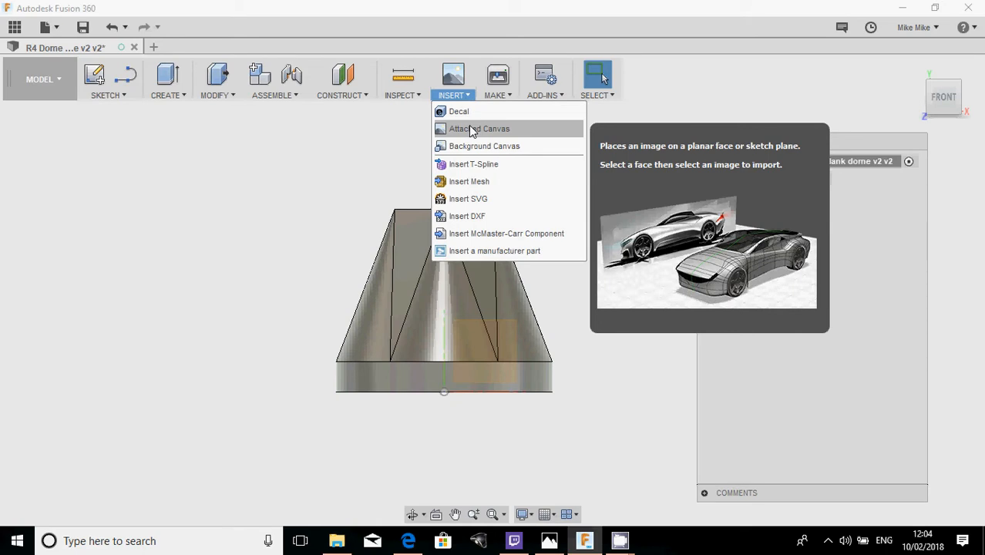
click(471, 129)
drag(228, 202, 141, 163)
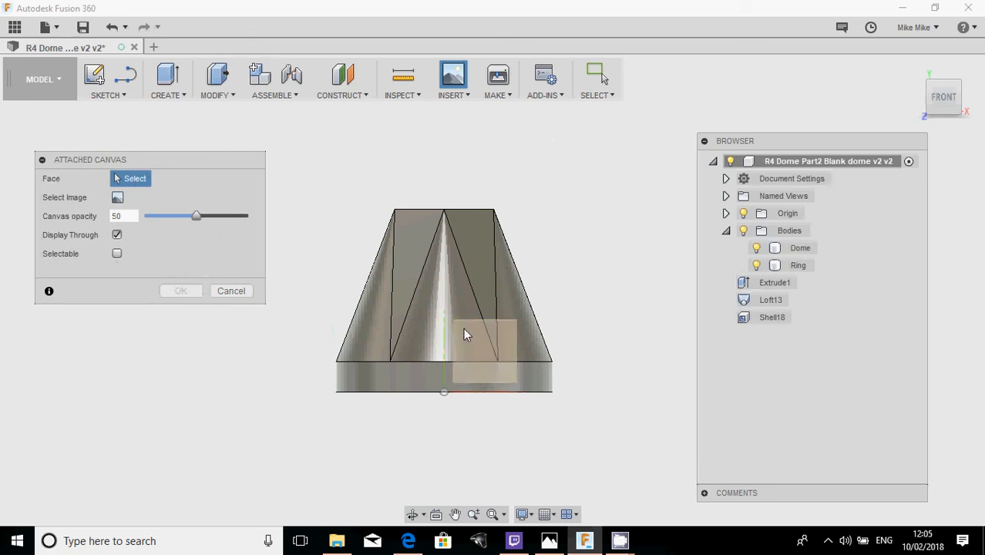
shift+middle_drag(435, 351, 488, 403)
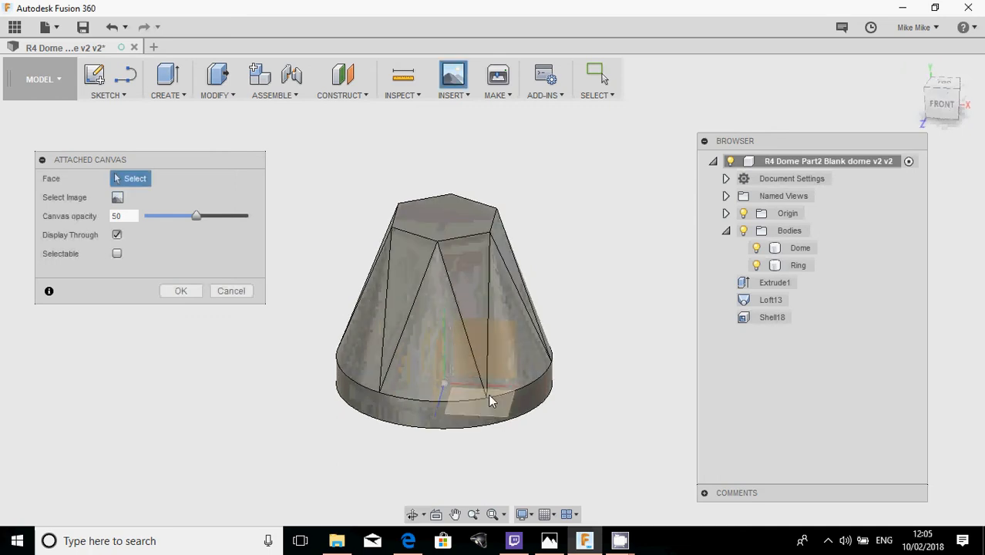
click(942, 105)
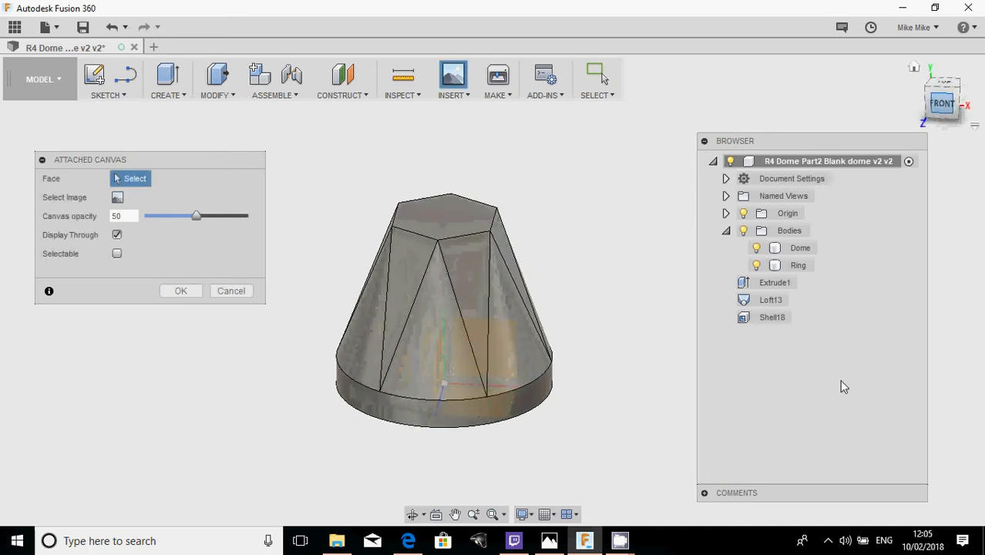
click(497, 324)
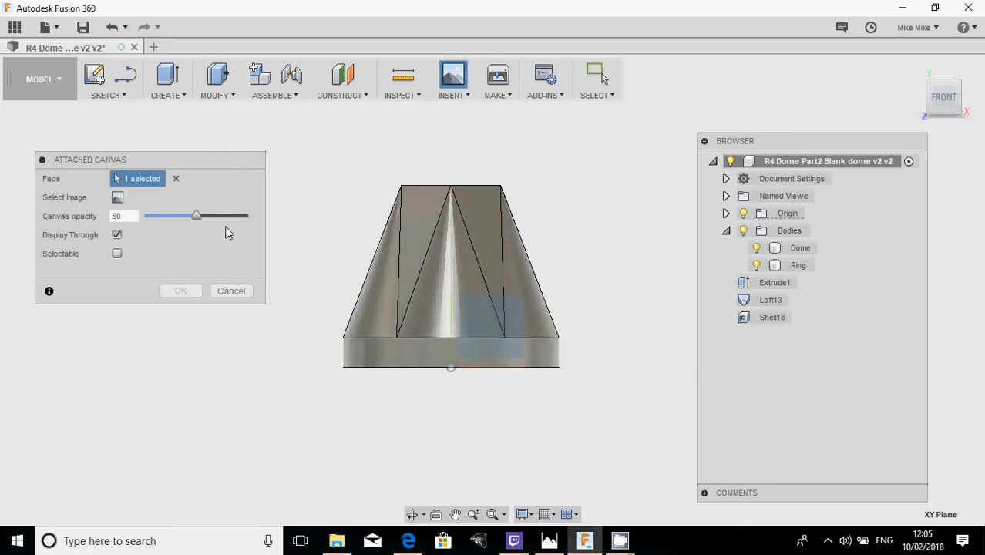
- Load the R4 ref1 image from the Desktop as the canvas picture
click(117, 198)
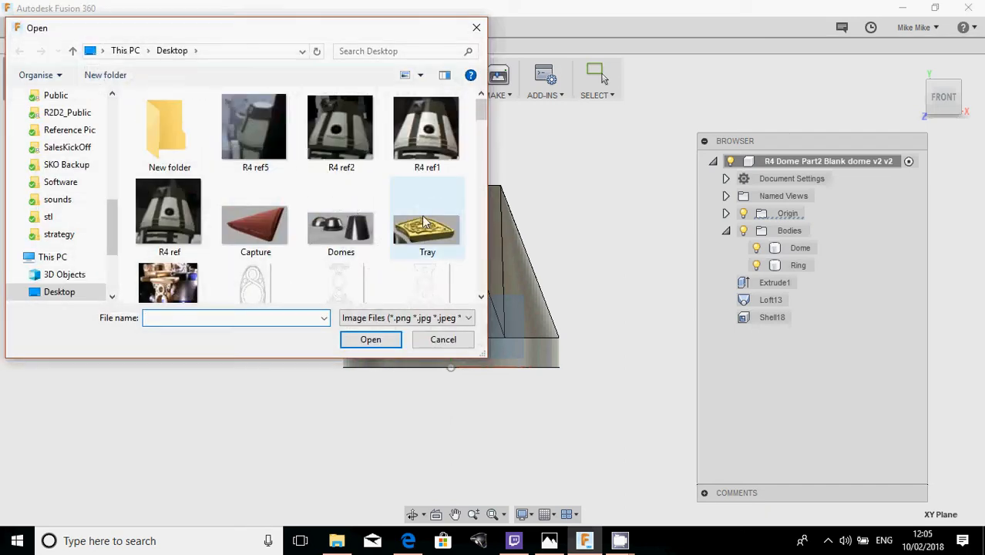
click(428, 136)
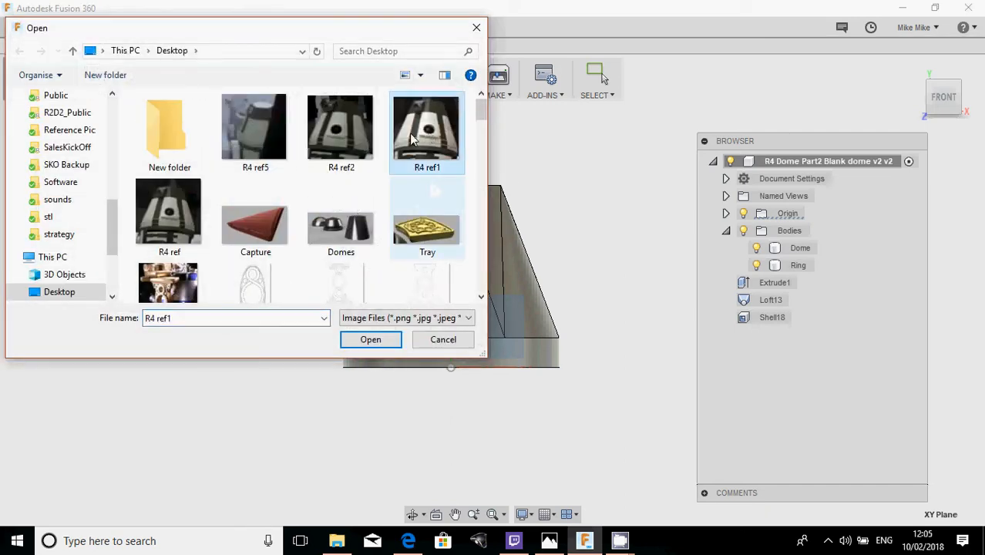
click(370, 340)
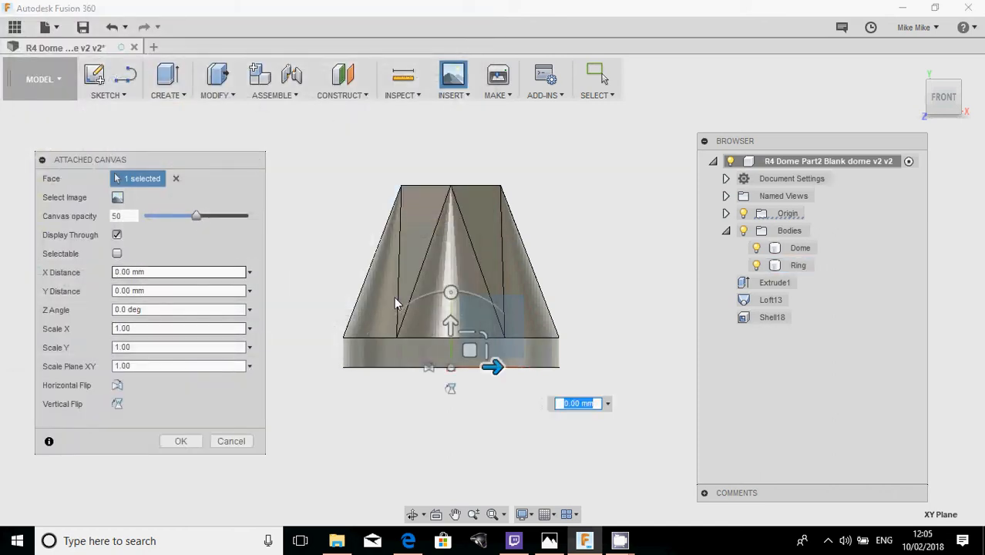
- Enlarge the canvas image uniformly in the front view to a plane scale of about 13.76
scroll(467, 375, up, 10)
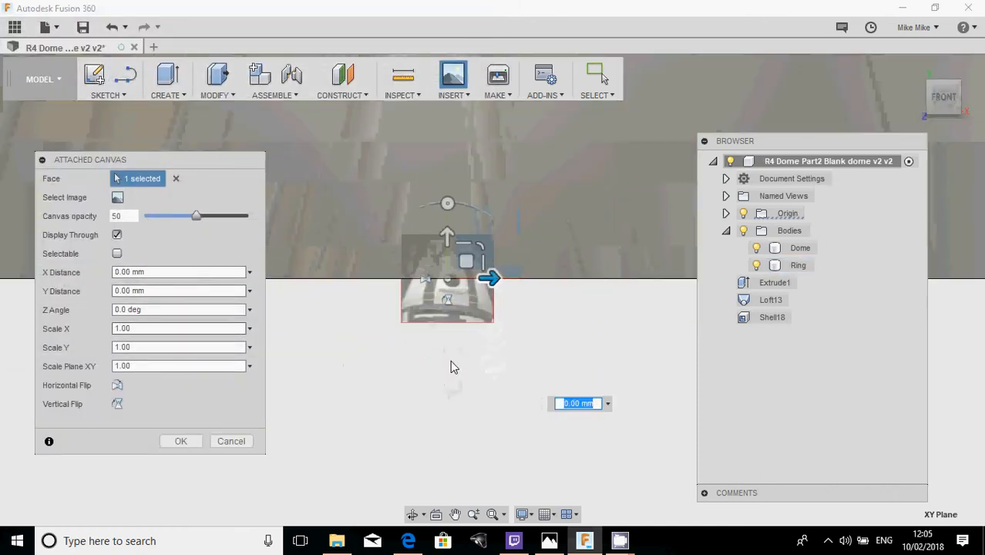
scroll(437, 324, down, 5)
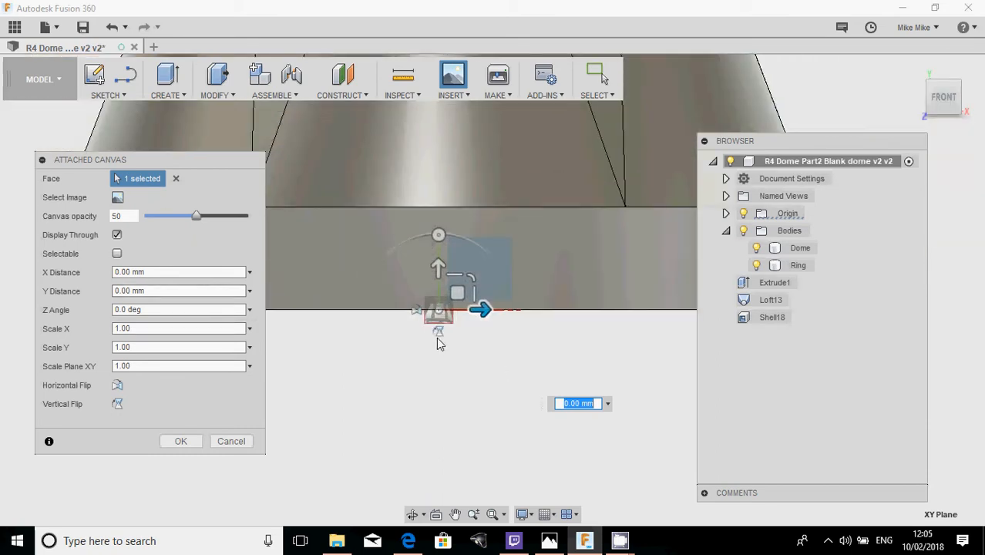
scroll(436, 343, down, 2)
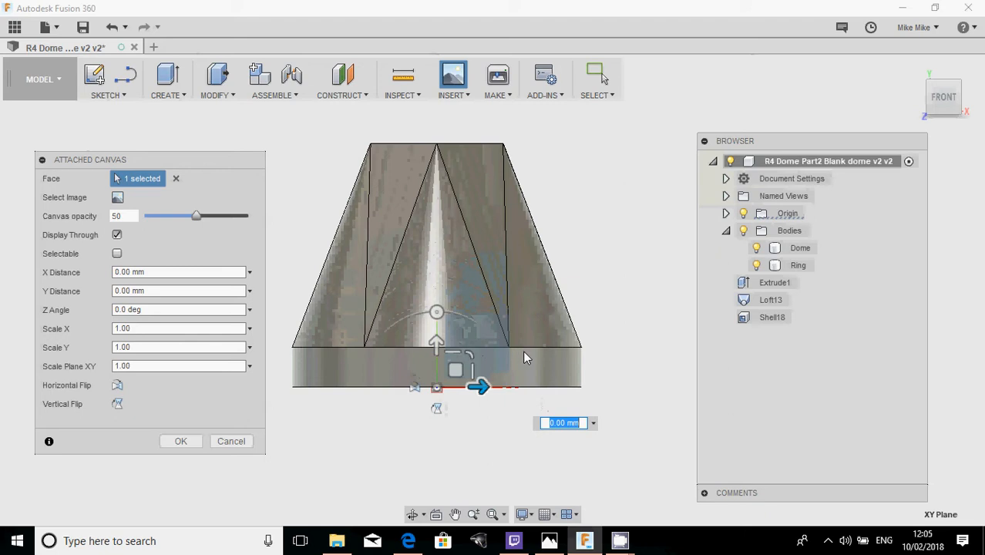
scroll(512, 360, up, 2)
scroll(414, 382, down, 2)
middle_drag(416, 383, 501, 376)
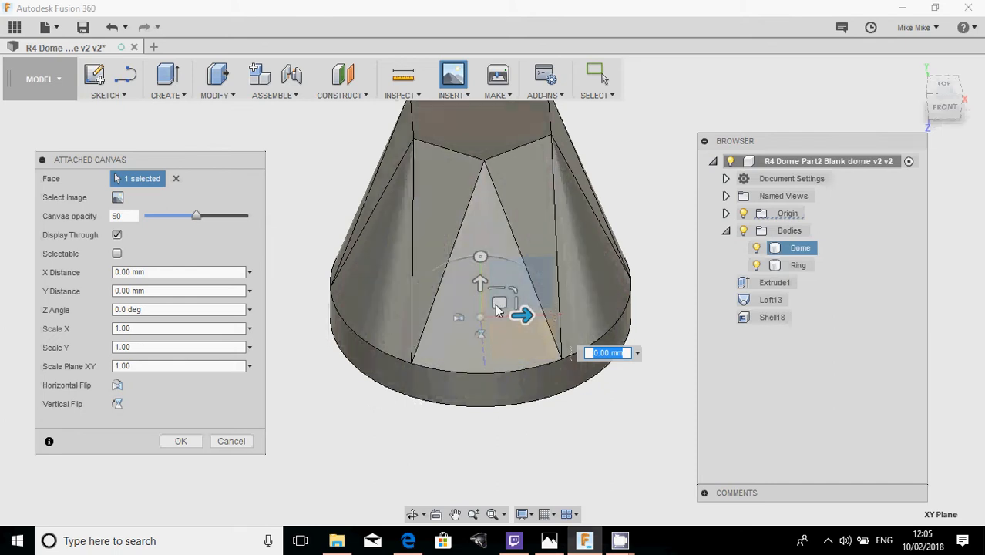
scroll(510, 305, up, 2)
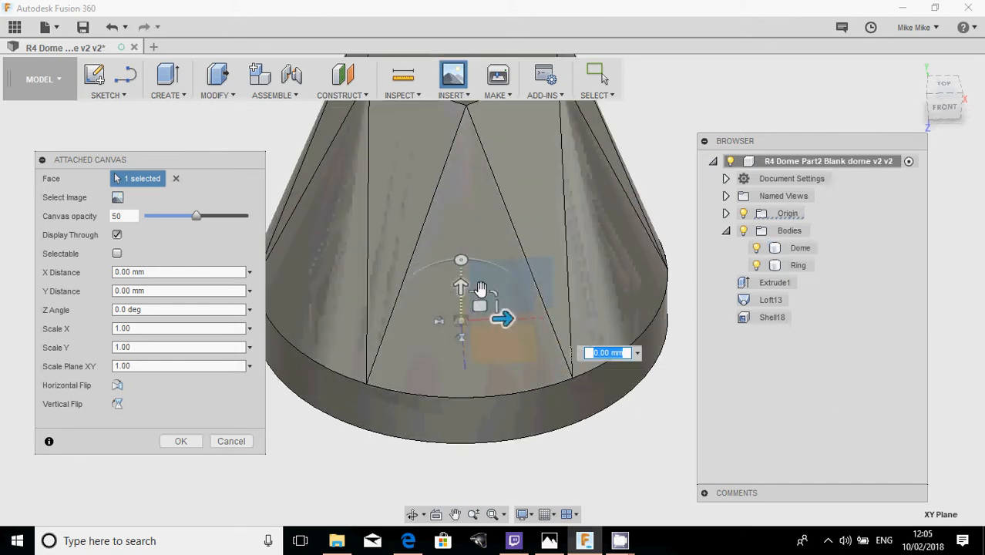
scroll(466, 298, up, 2)
scroll(467, 296, up, 1)
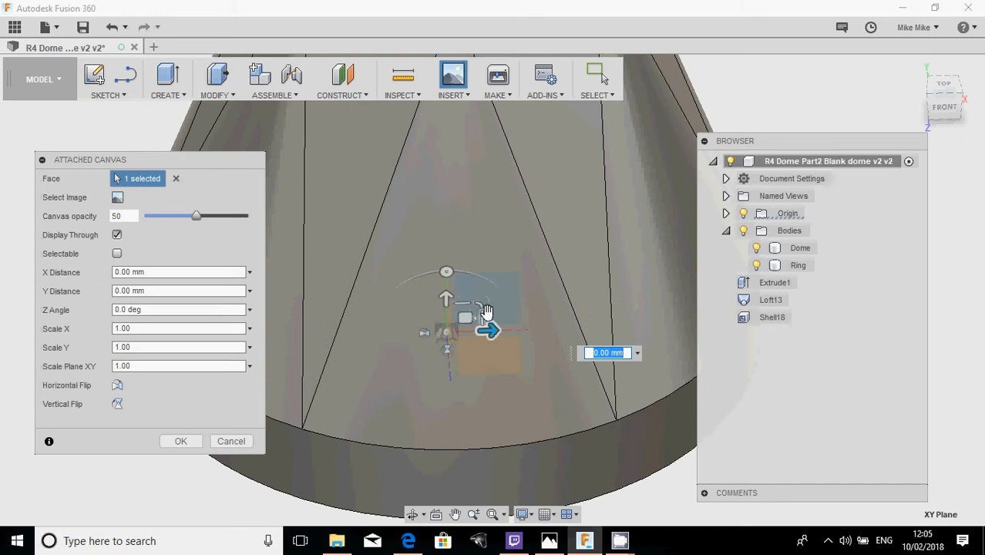
scroll(472, 316, down, 3)
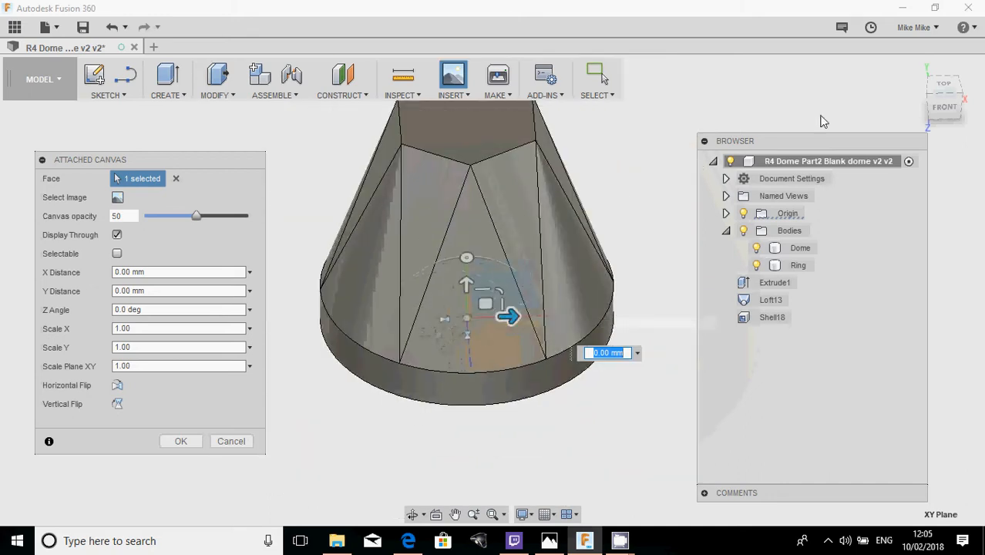
click(943, 108)
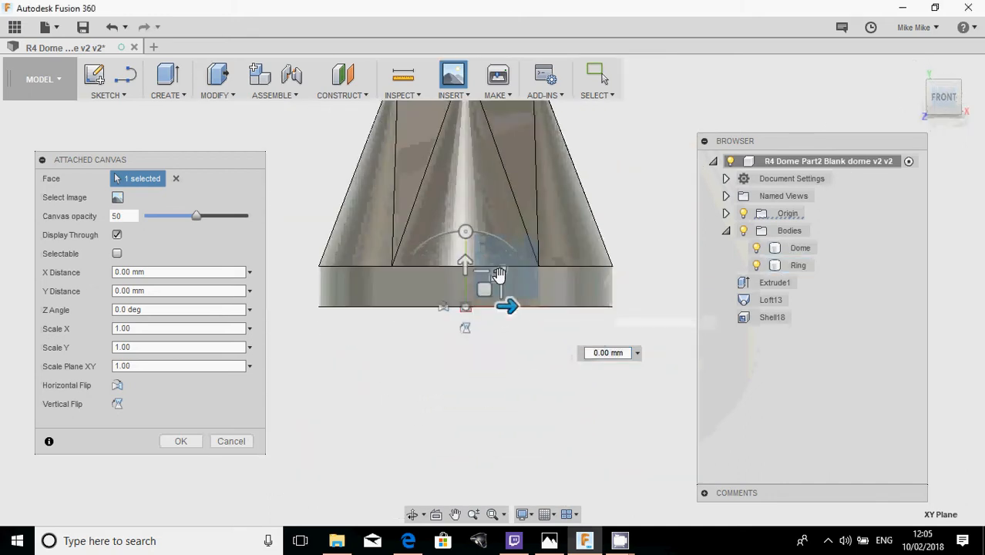
drag(490, 281, 516, 254)
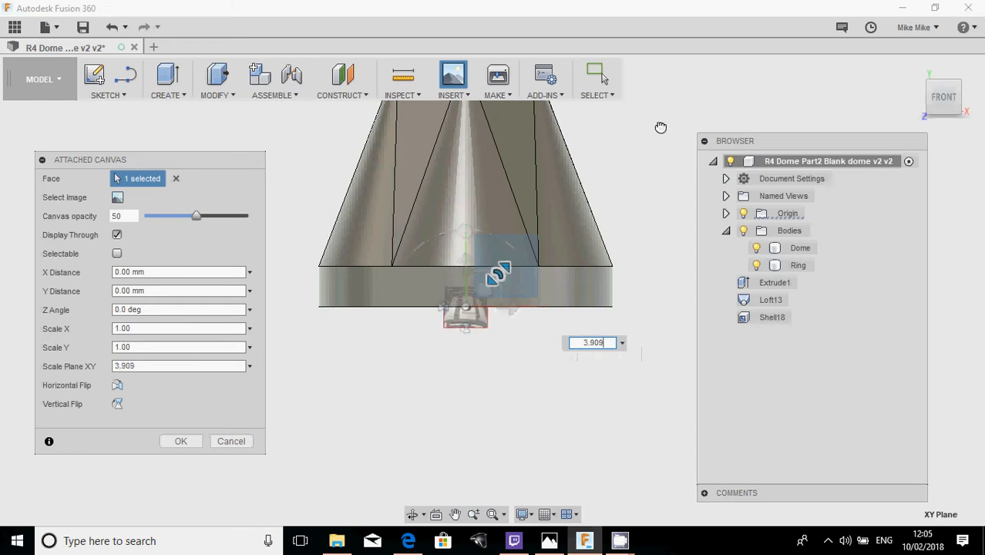
drag(497, 277, 593, 185)
scroll(521, 297, down, 2)
middle_drag(521, 300, 509, 345)
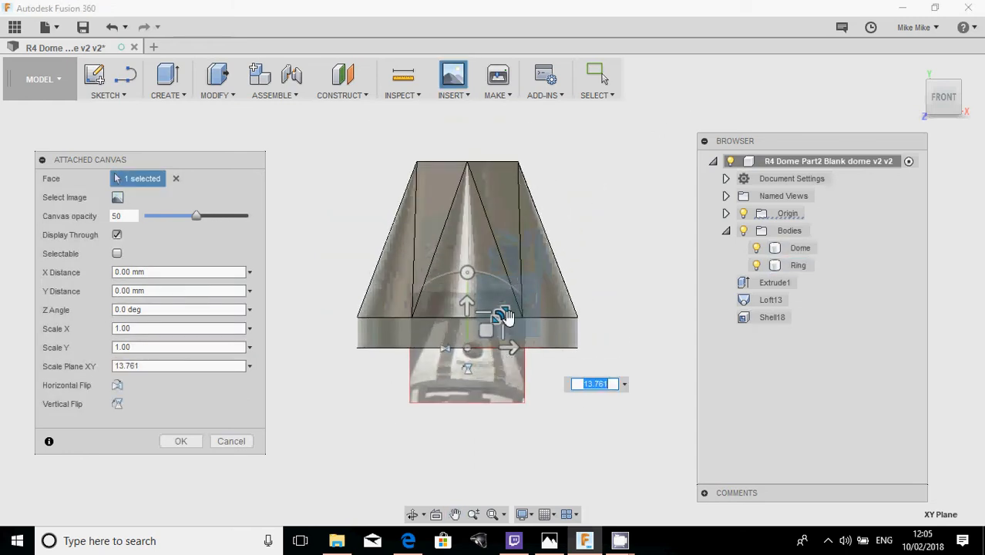
- Align the canvas with the dome outline by moving, enlarging and rotating it about 2.5 degrees, and set its opacity to 64
drag(469, 303, 467, 205)
drag(508, 248, 528, 197)
drag(470, 173, 464, 122)
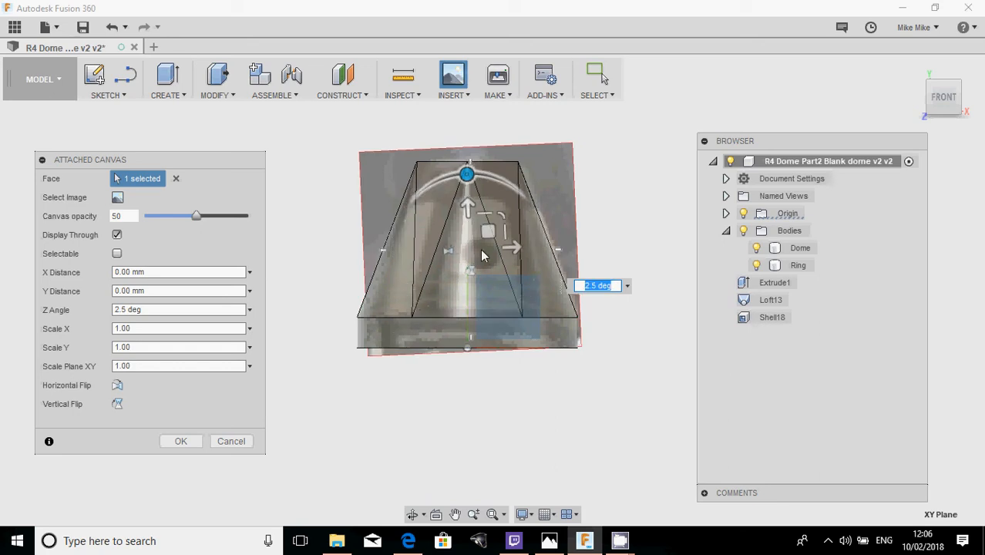
drag(508, 247, 461, 217)
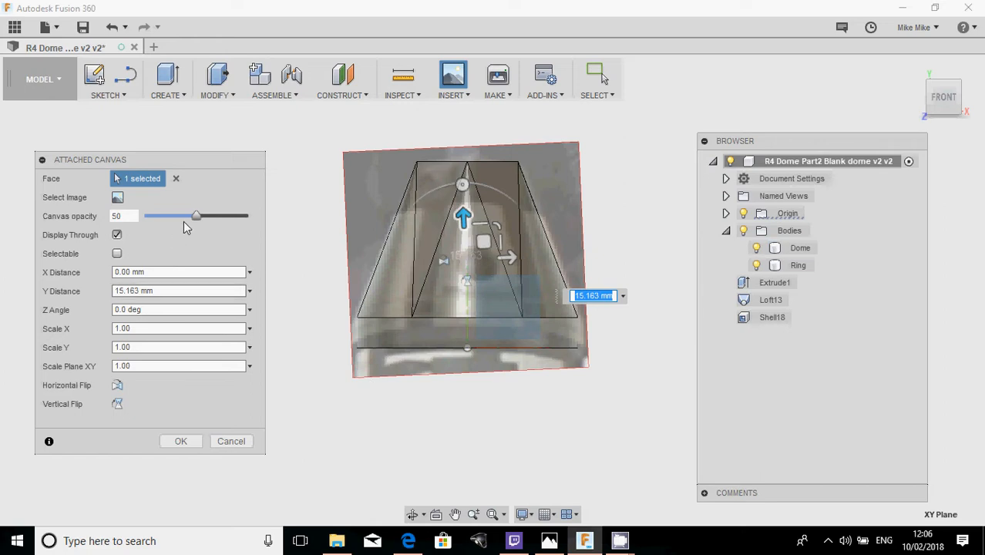
mouse_move(199, 219)
mouse_down()
mouse_move(242, 218)
mouse_move(201, 220)
mouse_move(212, 217)
mouse_up()
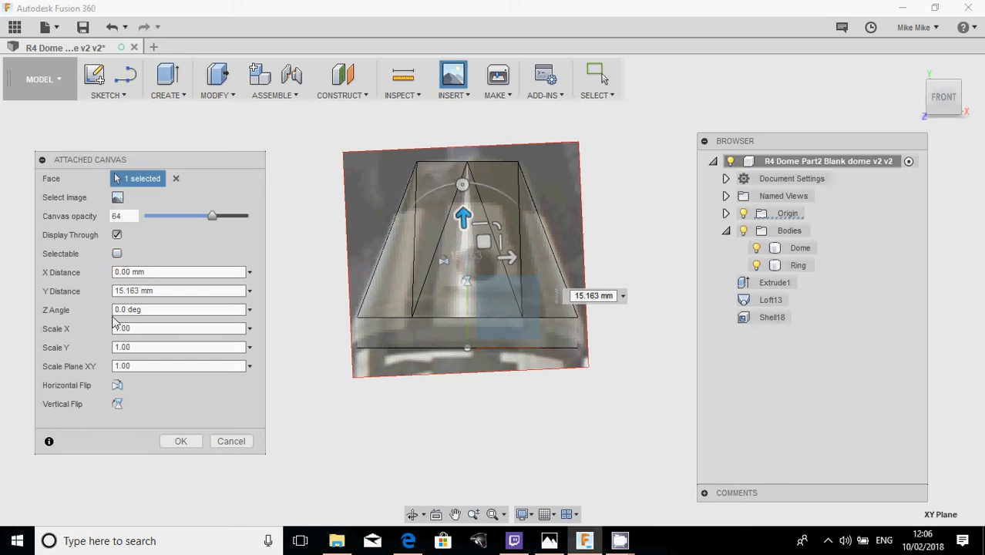
click(164, 442)
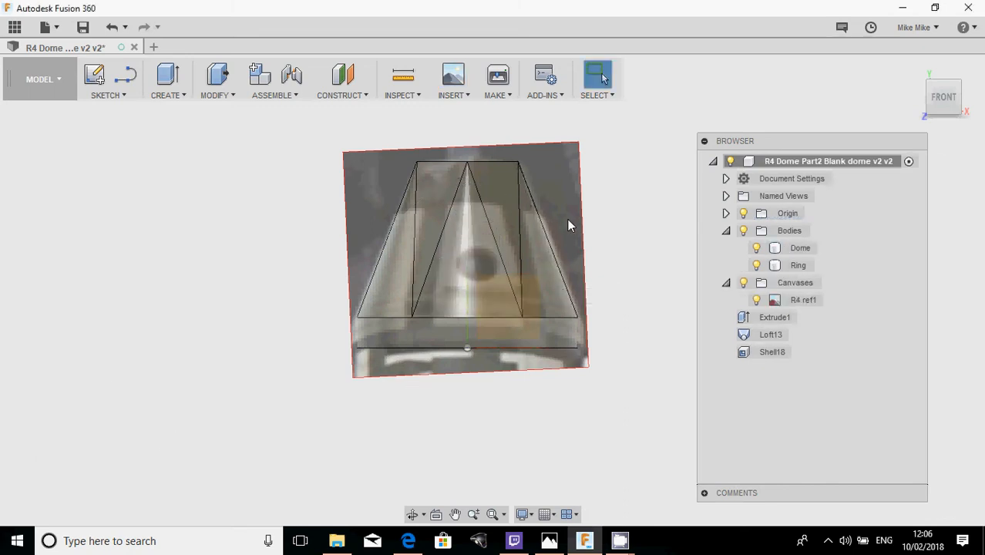
- Examine how the reference canvas lines up with the dome's edges and faces in front view
shift+middle_drag(568, 225, 693, 117)
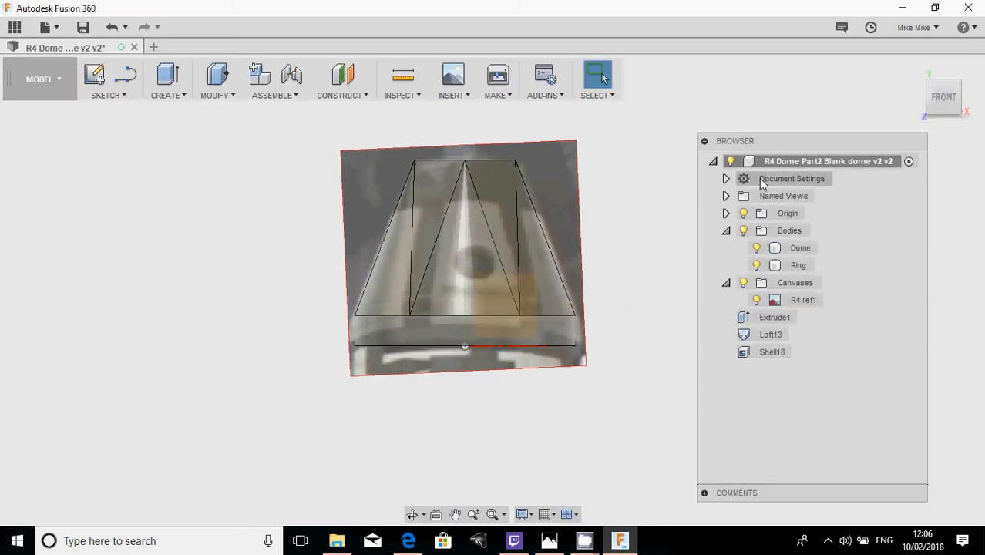
scroll(533, 198, up, 3)
scroll(546, 212, up, 2)
click(433, 239)
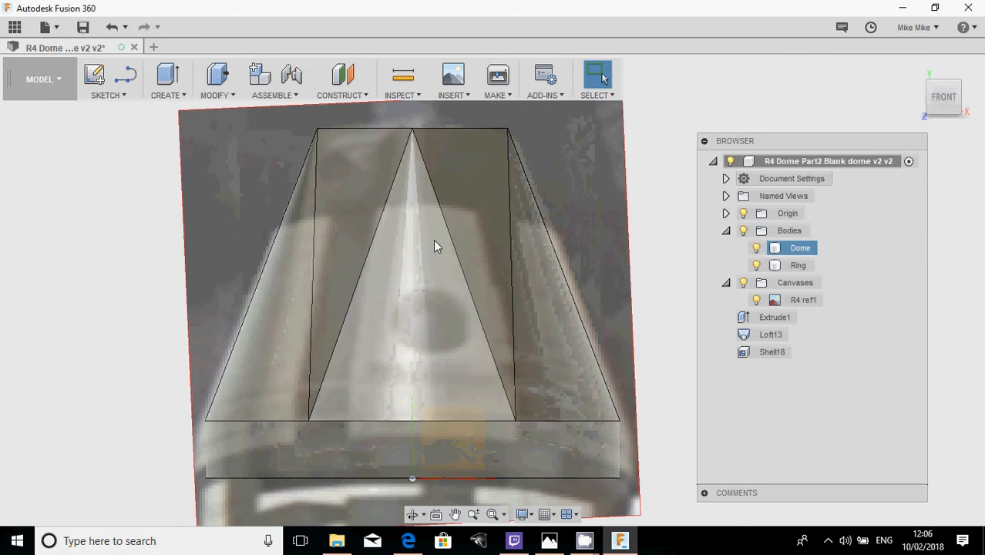
scroll(433, 239, down, 3)
scroll(333, 238, up, 4)
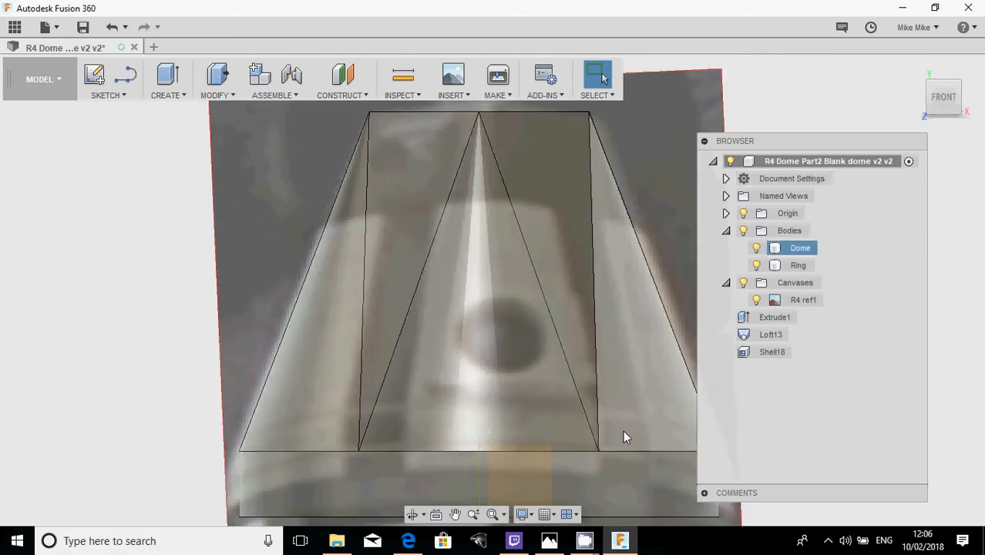
scroll(279, 214, down, 2)
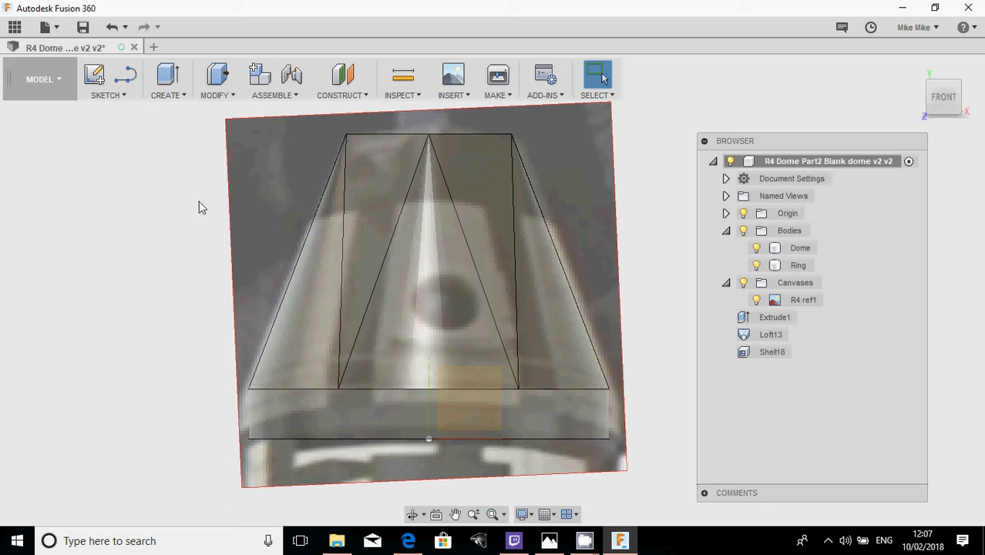
- Start a sketch on the front plane and draw a horizontal line about 156 mm outward from the dome's sloped edge at the panels' upper edge
key(p)
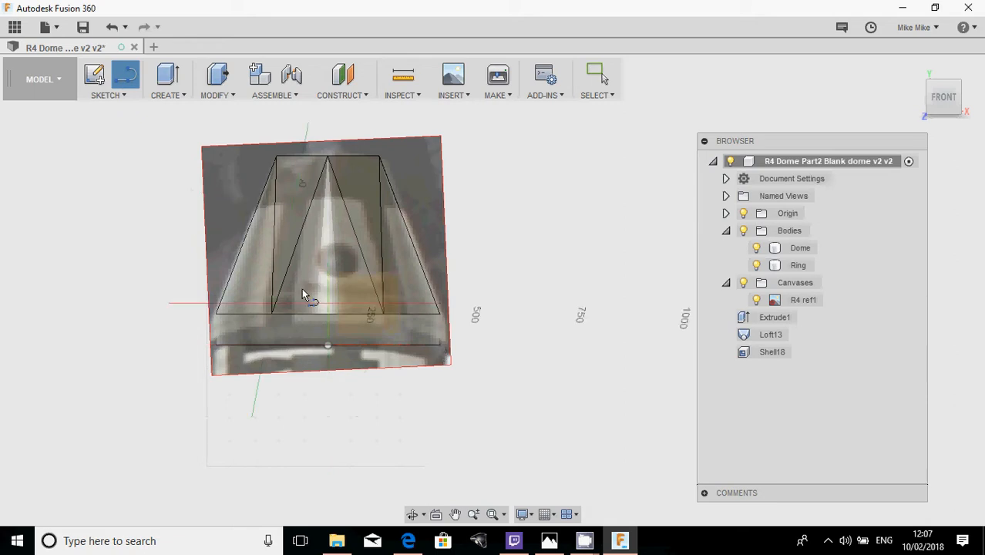
click(394, 290)
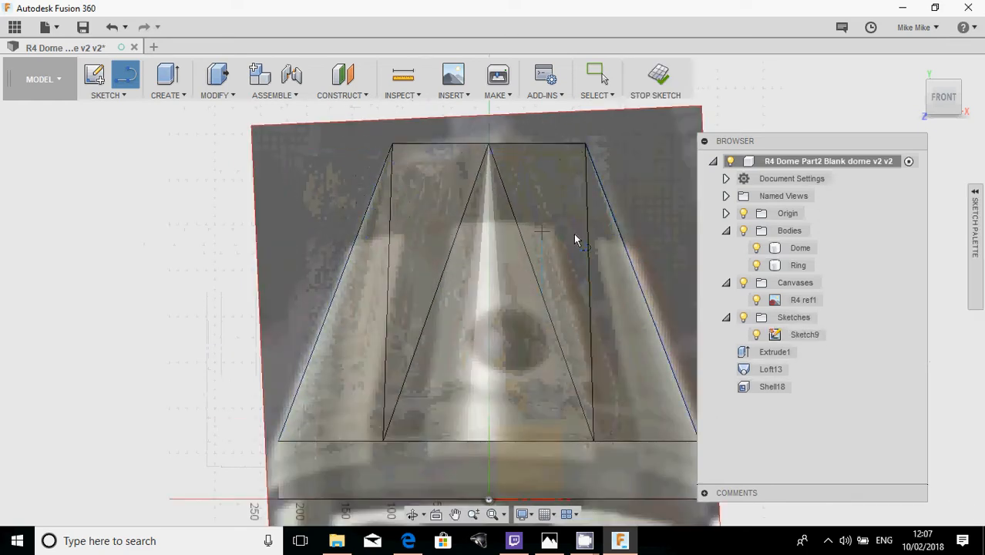
scroll(343, 254, up, 5)
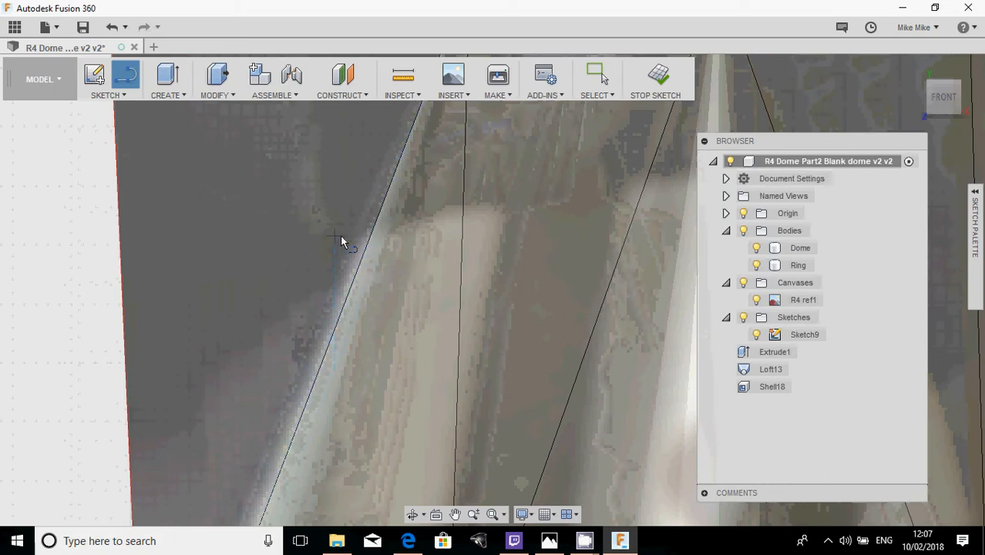
click(344, 236)
mouse_move(154, 312)
middle_down()
mouse_move(231, 293)
mouse_move(262, 270)
middle_up()
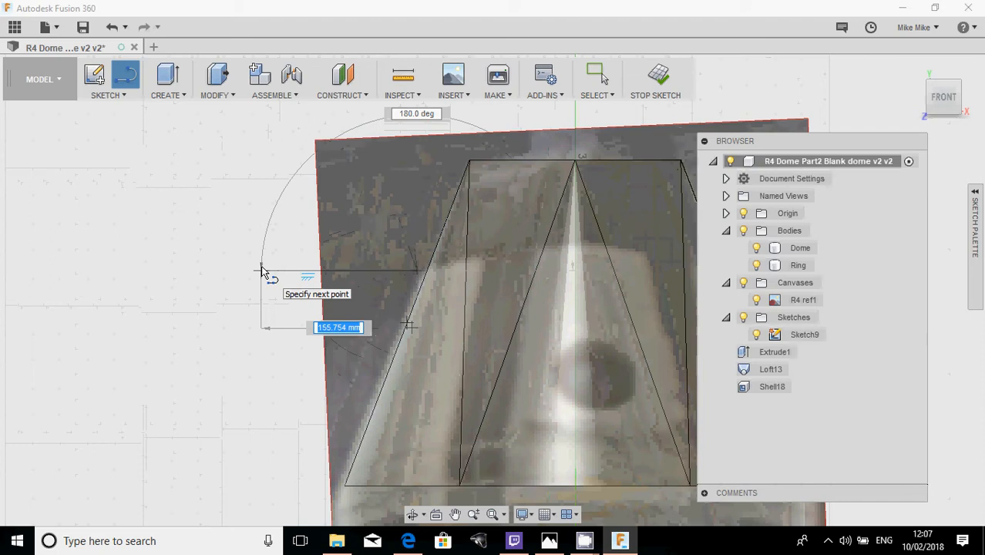
click(262, 271)
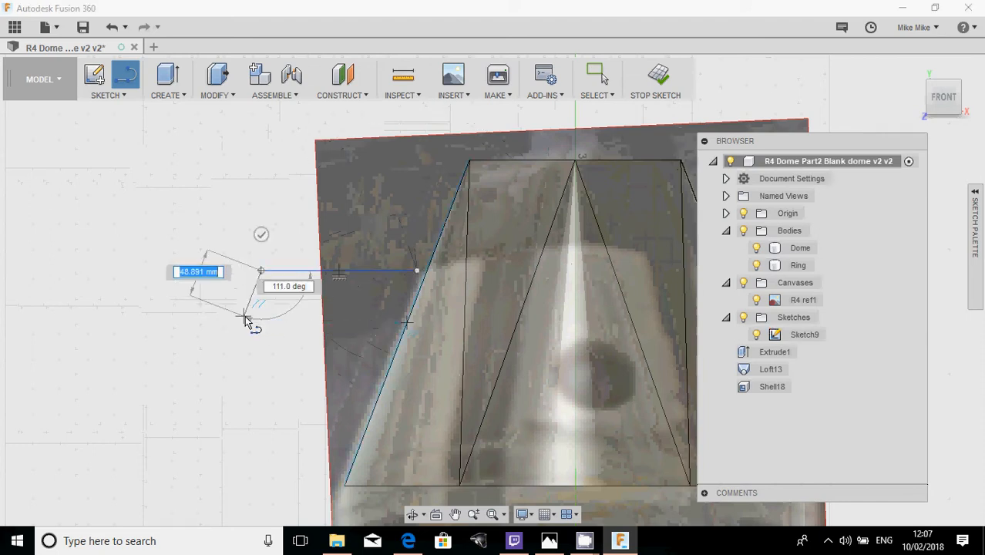
- Add a 1.54 mm segment straight down from the horizontal line's outer end
text(1.54)
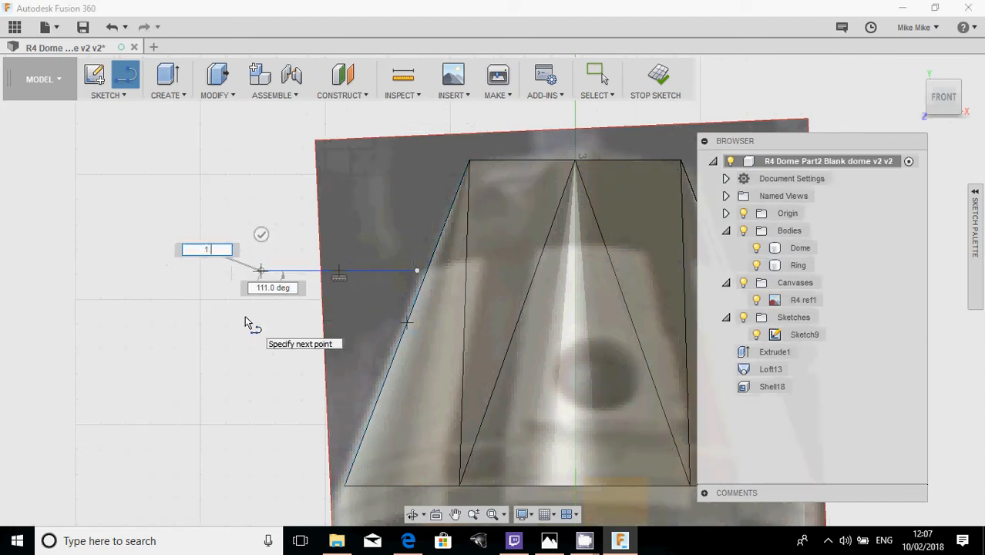
key(Tab)
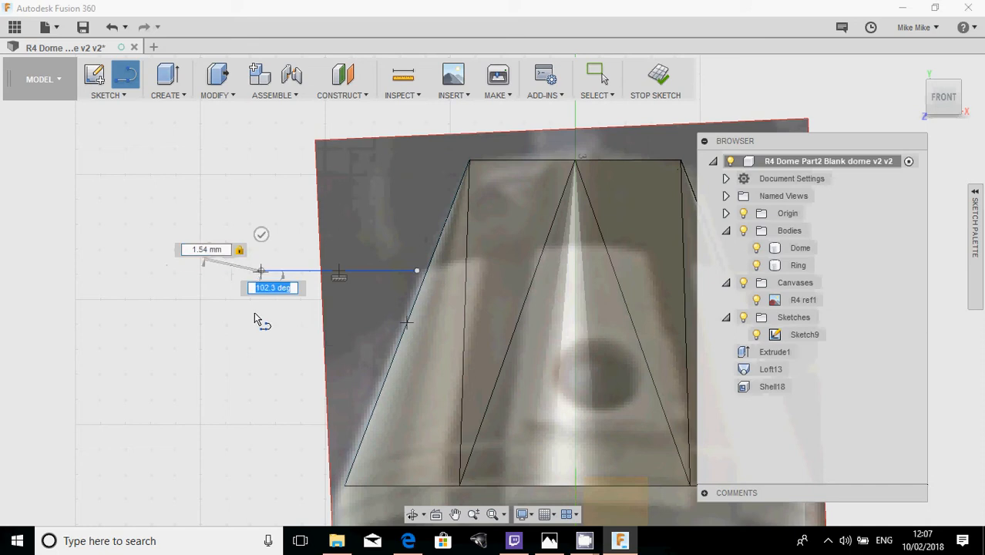
scroll(254, 311, up, 5)
scroll(269, 239, down, 3)
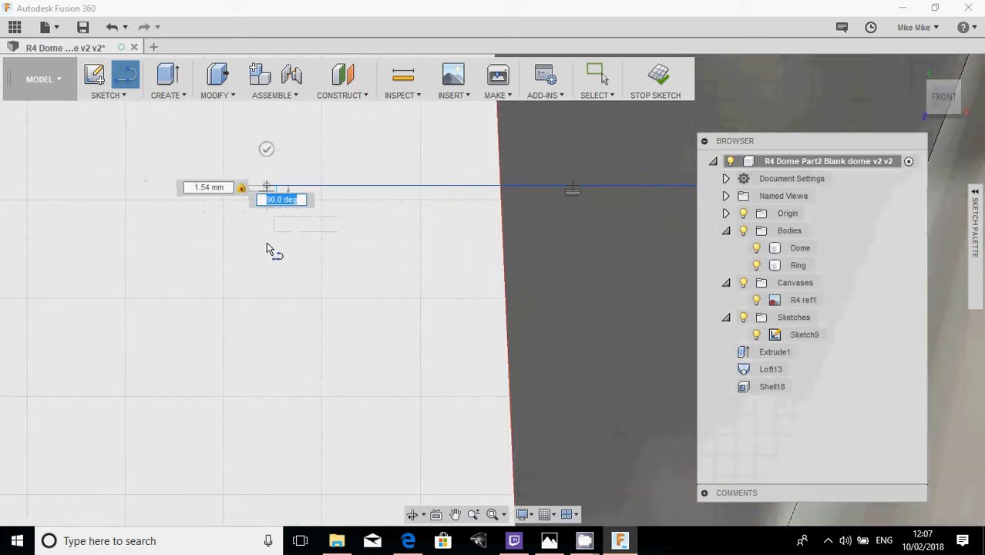
key(Return)
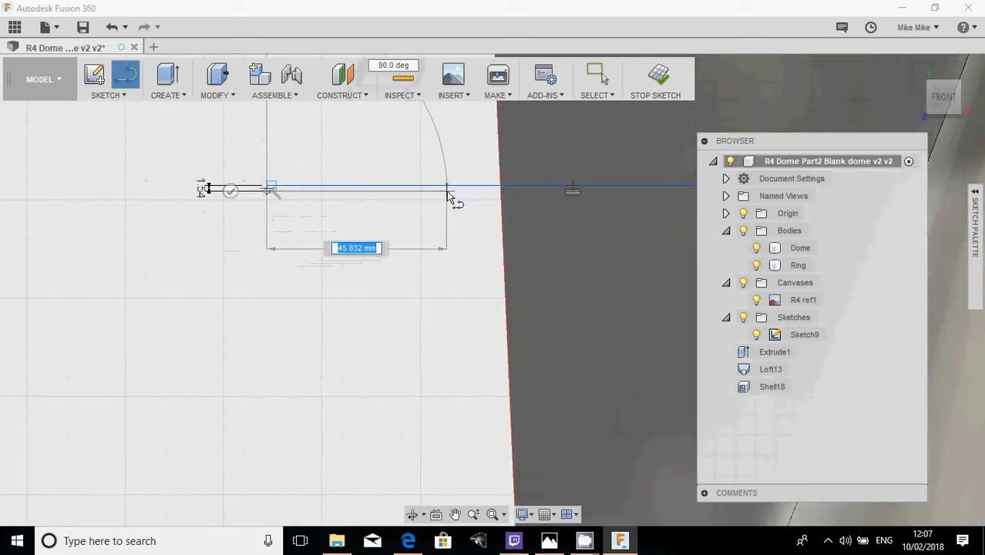
- Draw a parallel line about 46 mm back toward the dome from the short segment and finish the sketch
click(448, 193)
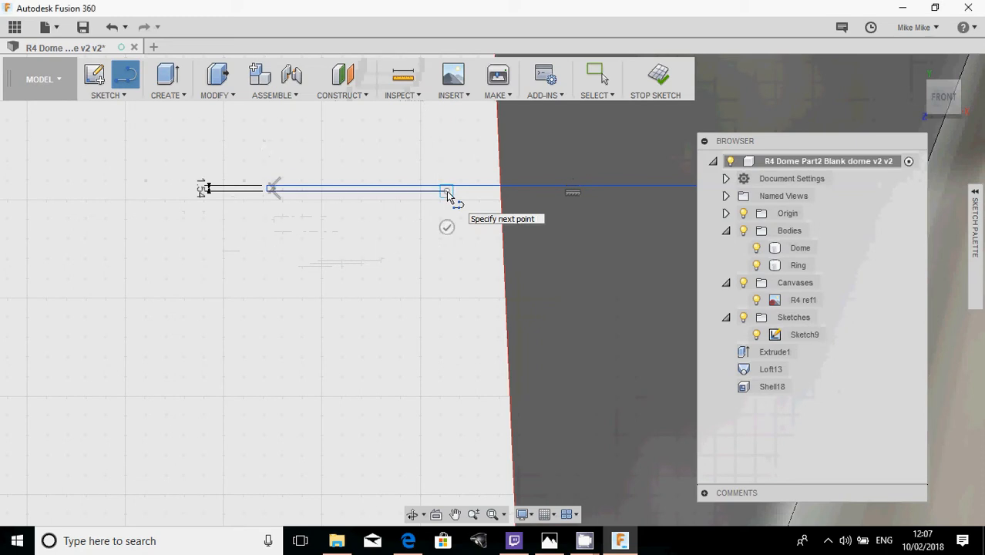
scroll(376, 245, down, 4)
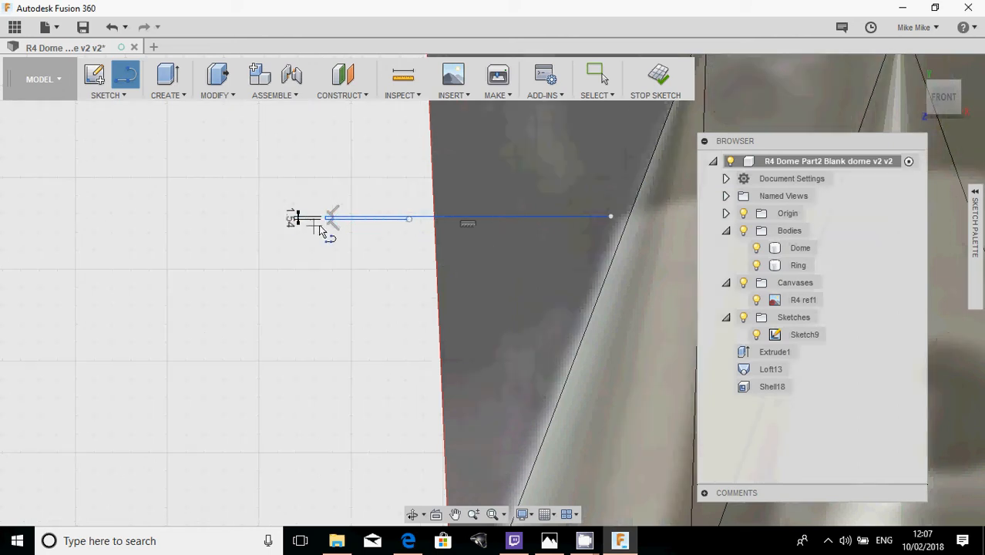
scroll(389, 301, down, 3)
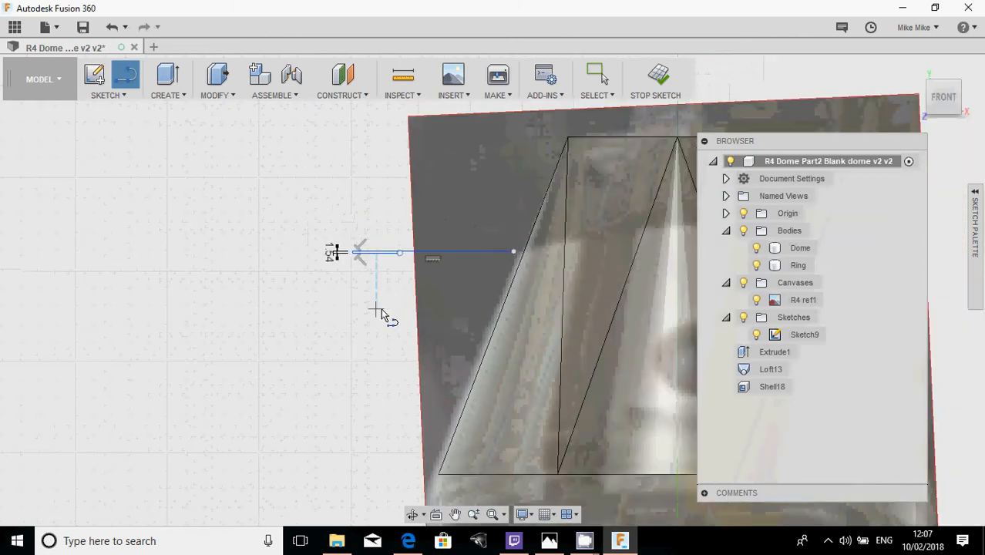
middle_drag(377, 312, 288, 314)
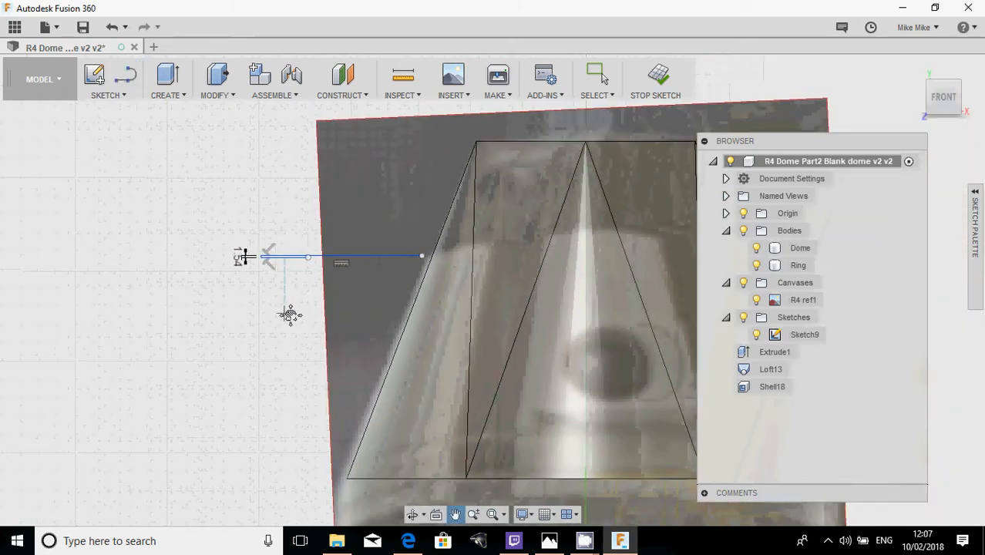
click(657, 73)
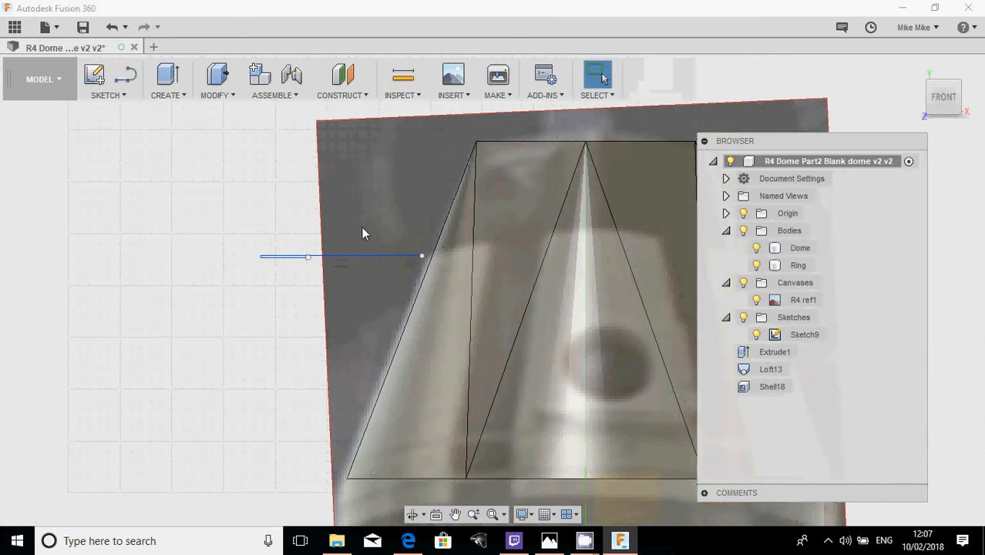
- Split the Dome body using the sketched parallel lines as the extended splitting tool
click(216, 98)
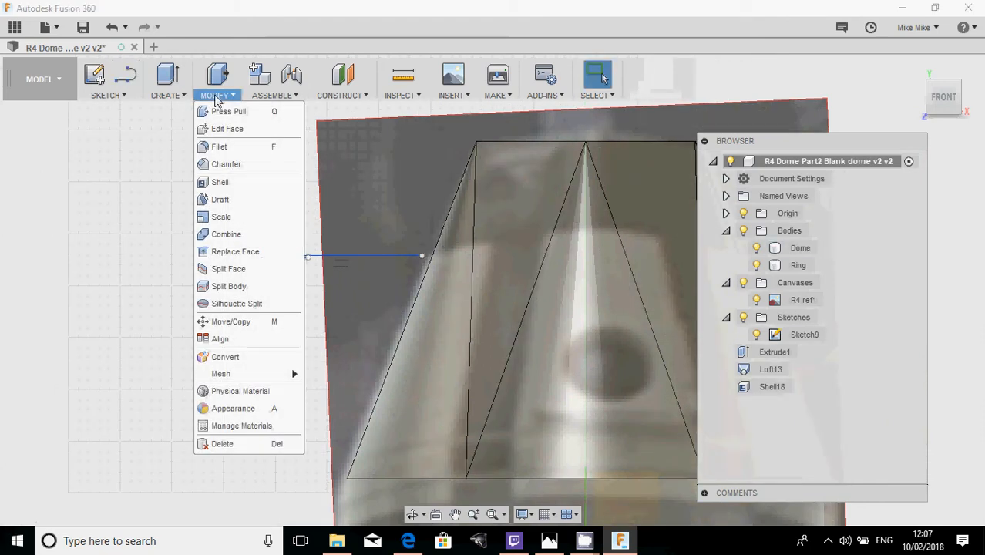
click(254, 285)
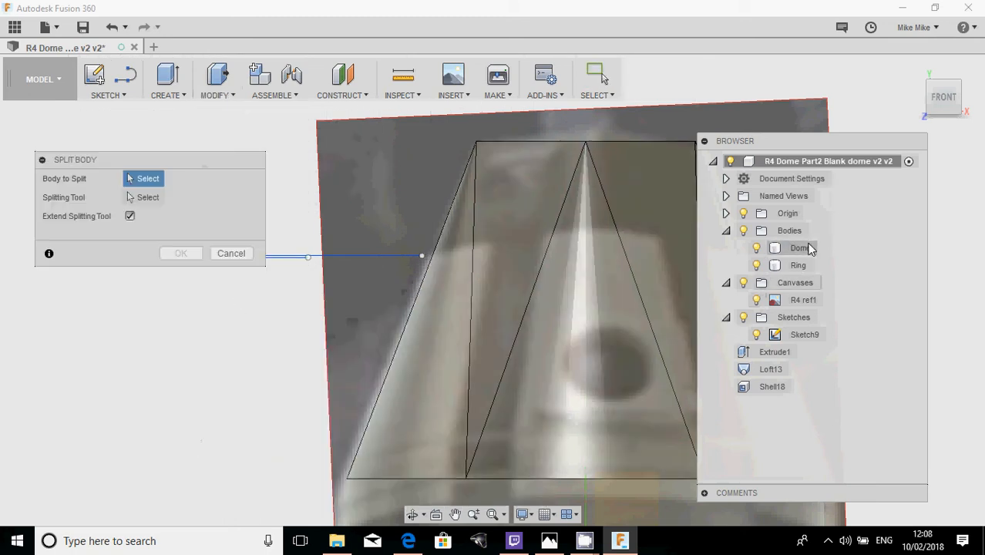
click(798, 247)
click(143, 199)
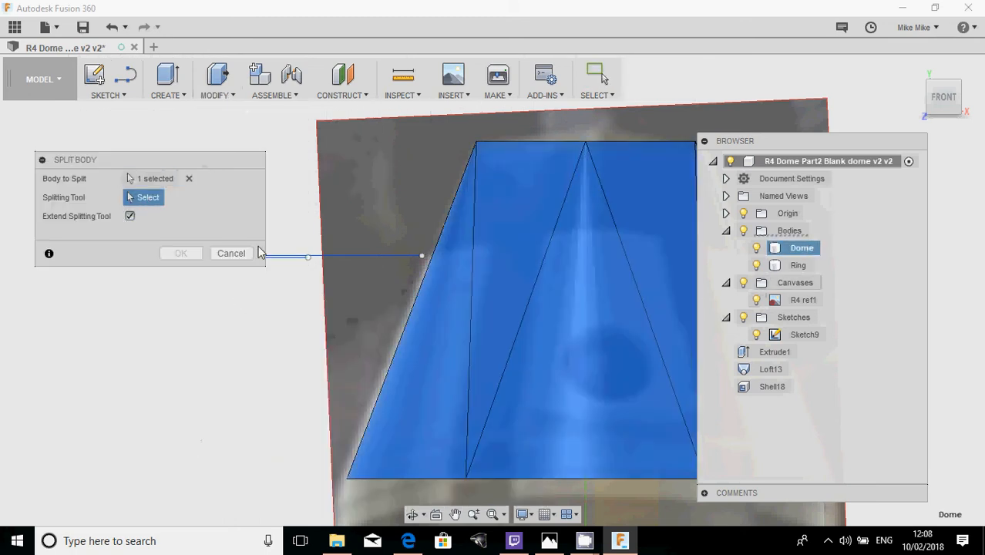
click(363, 254)
scroll(355, 279, up, 2)
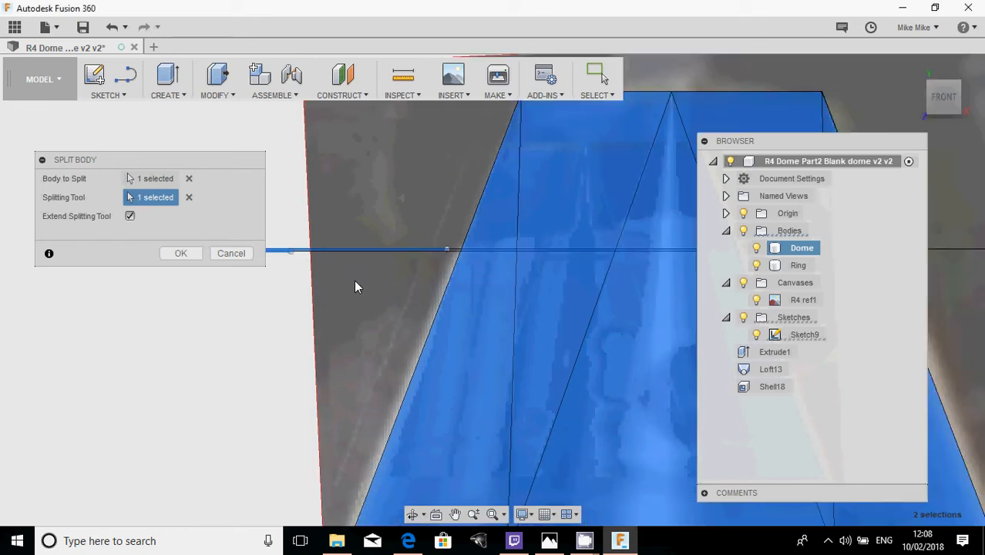
middle_drag(376, 302, 504, 324)
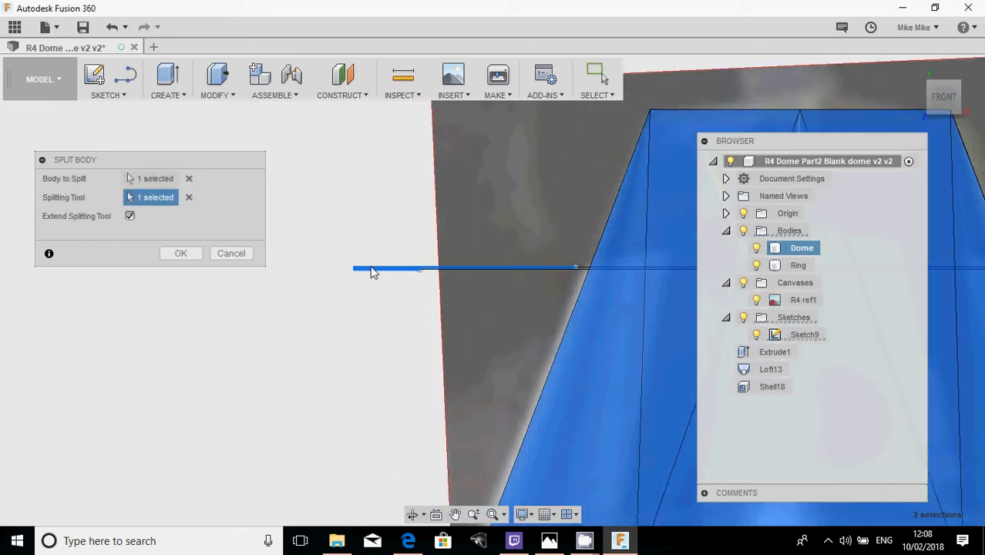
scroll(539, 344, down, 2)
middle_drag(545, 344, 328, 343)
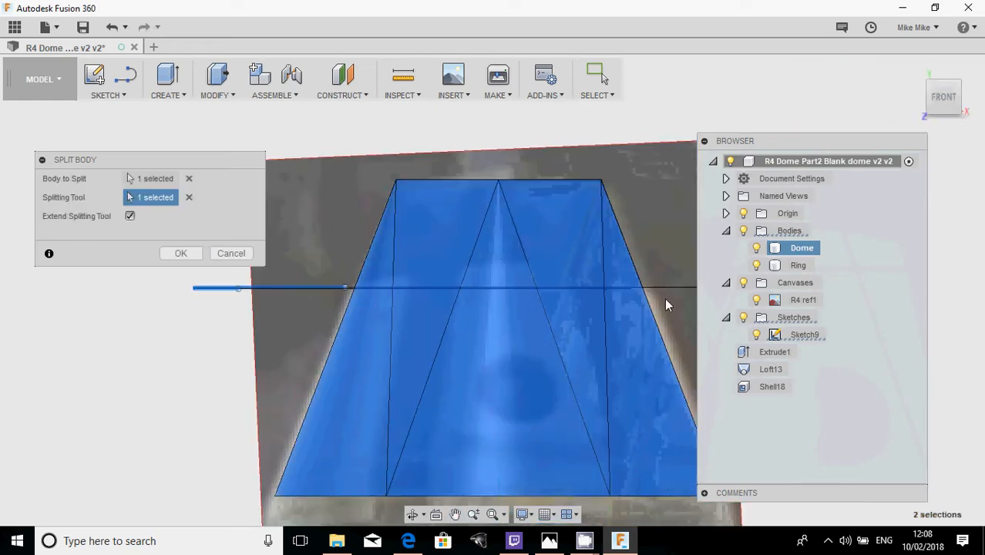
click(181, 254)
- Move the Dome body below Ring in the list of bodies
scroll(446, 308, up, 6)
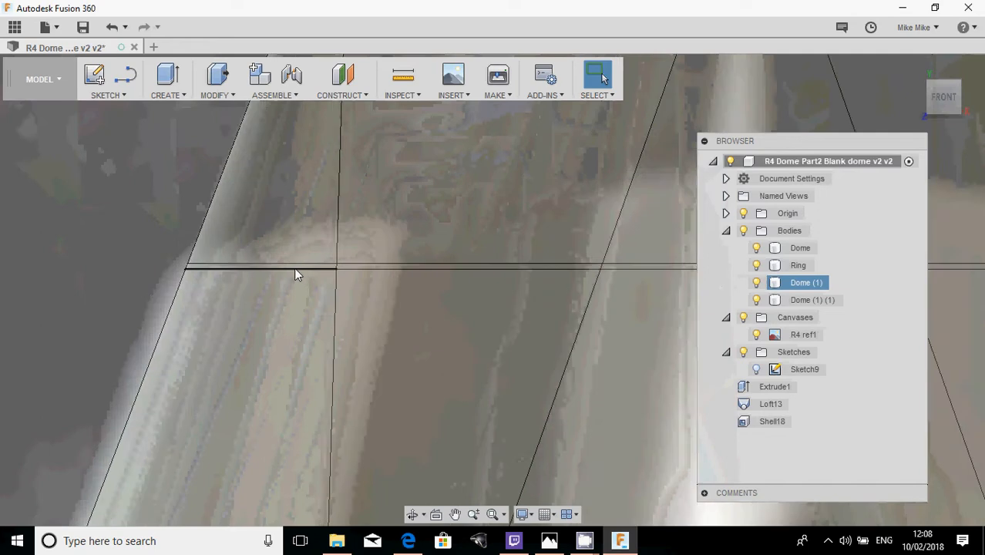
scroll(76, 272, up, 2)
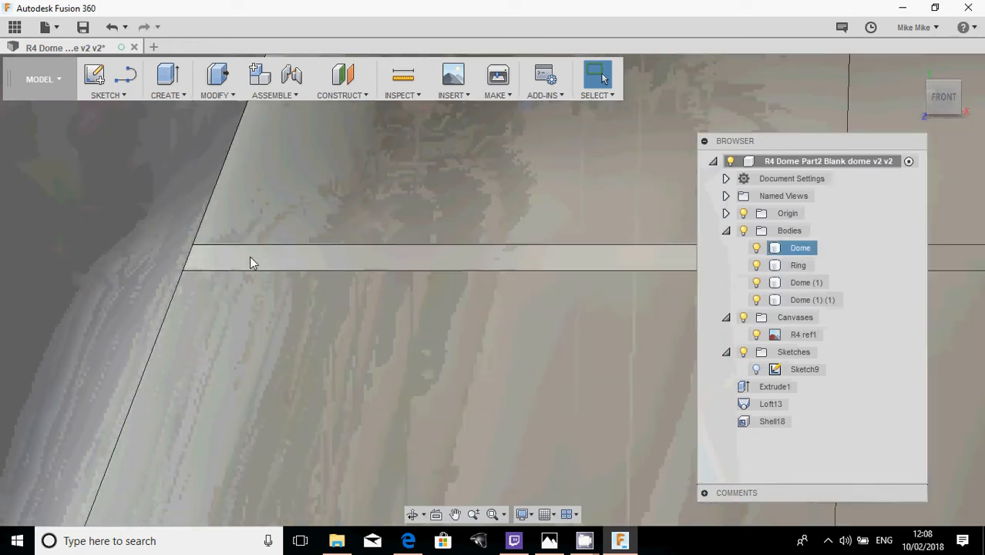
scroll(285, 257, down, 2)
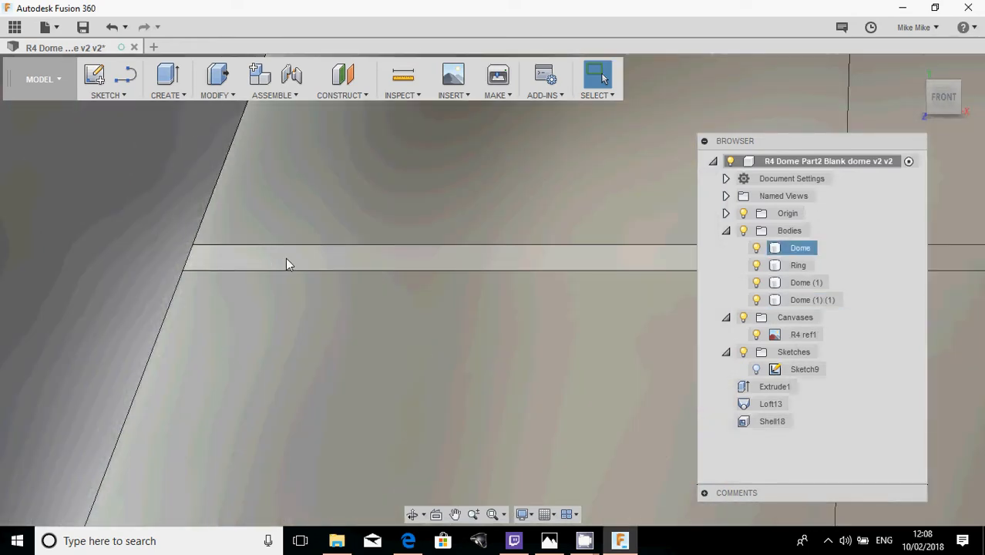
scroll(285, 265, down, 2)
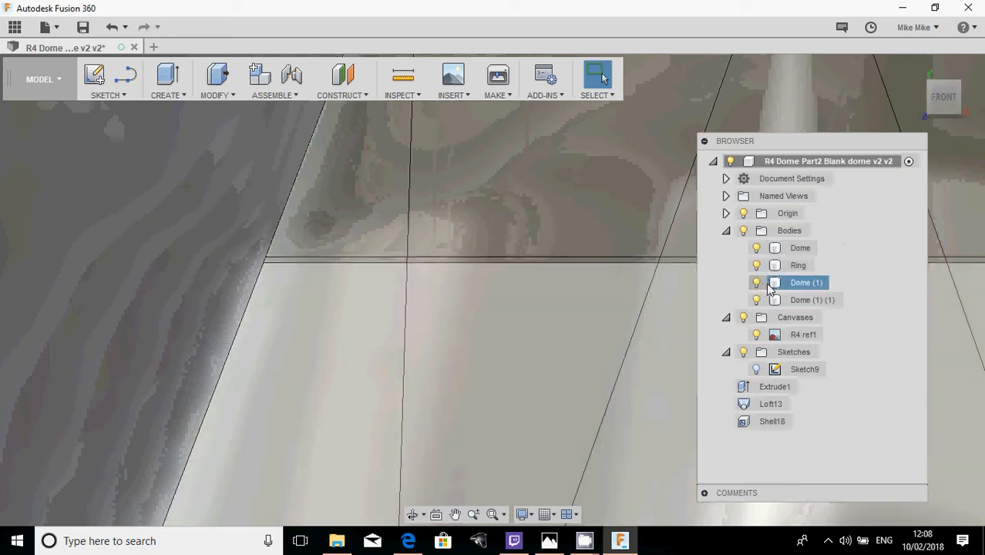
drag(781, 255, 787, 281)
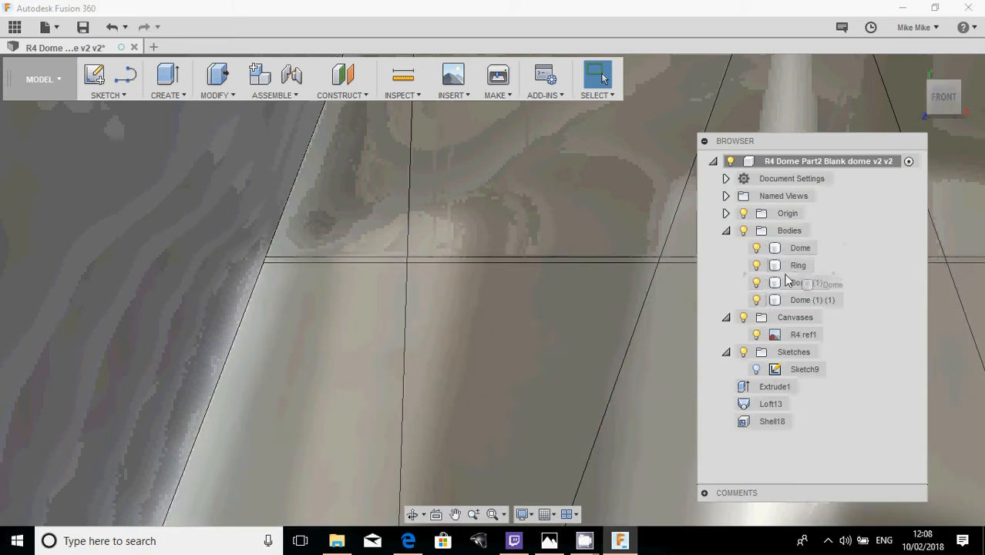
- Examine the bodies produced by the split, highlighting each one and viewing the thin band around the dome from an angle
scroll(563, 292, down, 4)
middle_drag(537, 303, 330, 314)
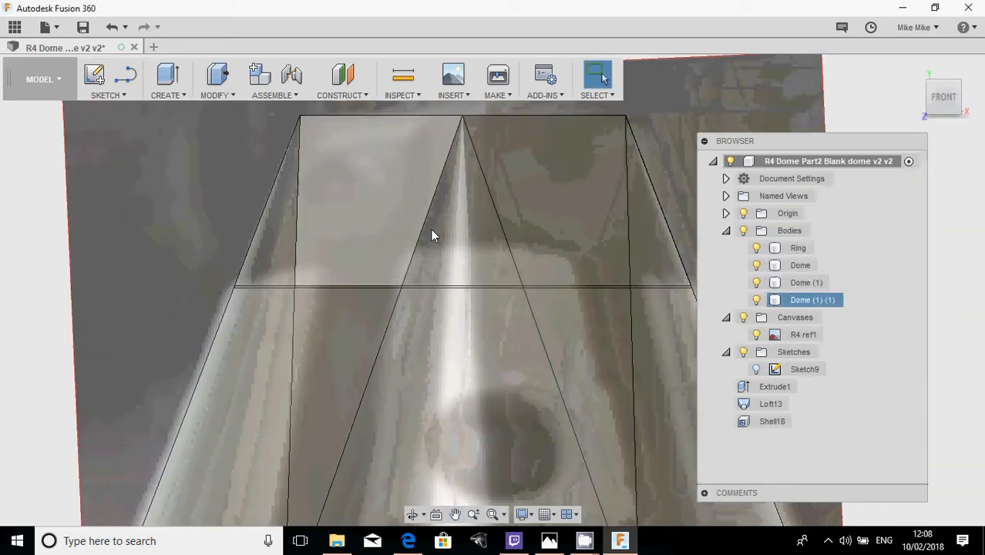
click(794, 282)
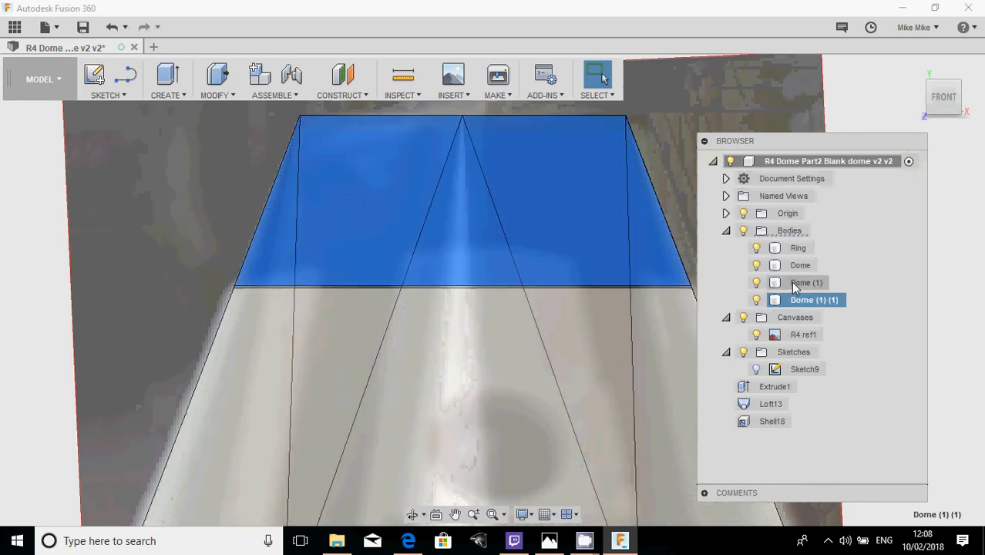
click(799, 265)
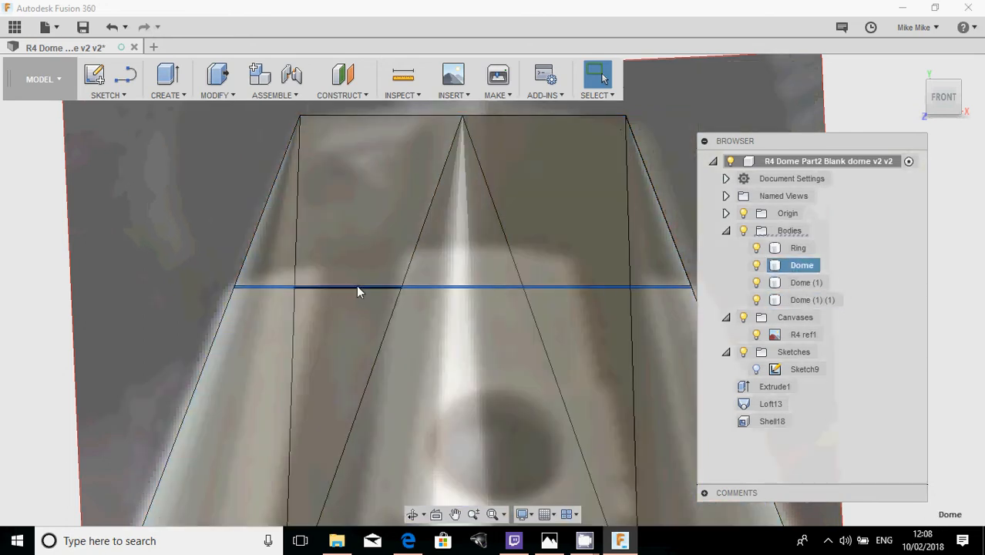
scroll(356, 285, down, 2)
middle_drag(388, 319, 374, 251)
scroll(351, 297, down, 2)
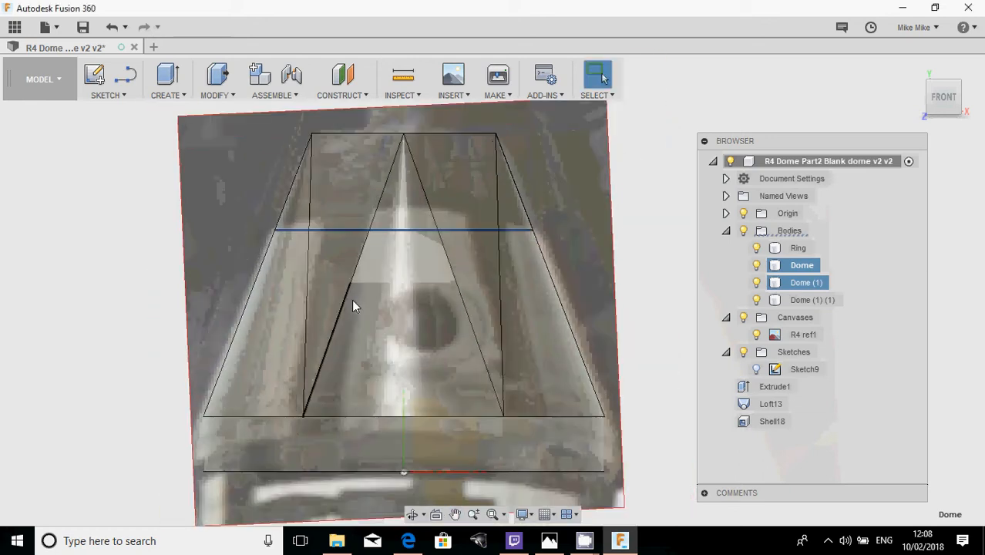
mouse_move(384, 303)
shift+middle_down()
mouse_move(392, 314)
mouse_move(361, 330)
mouse_move(363, 339)
mouse_move(387, 306)
shift+middle_up()
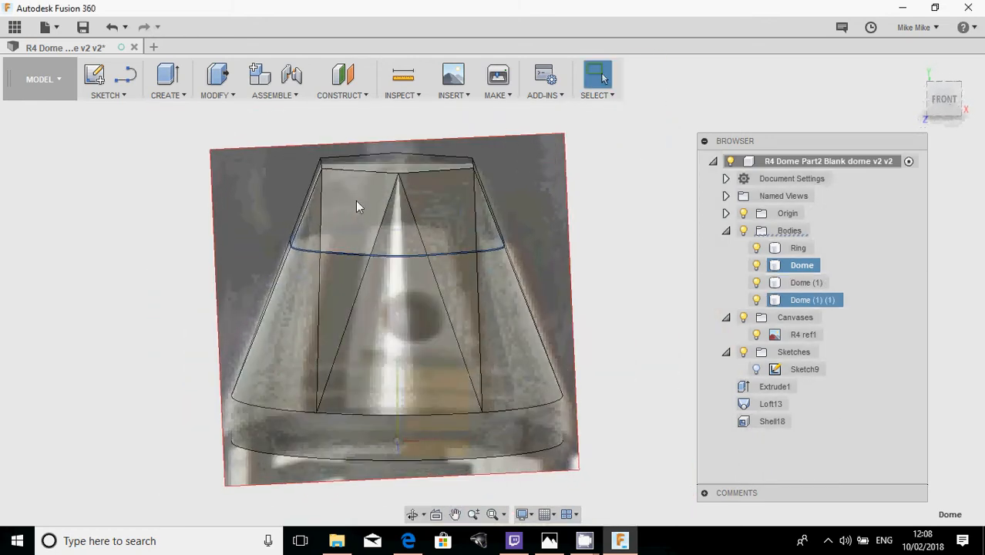
shift+middle_drag(339, 279, 366, 325)
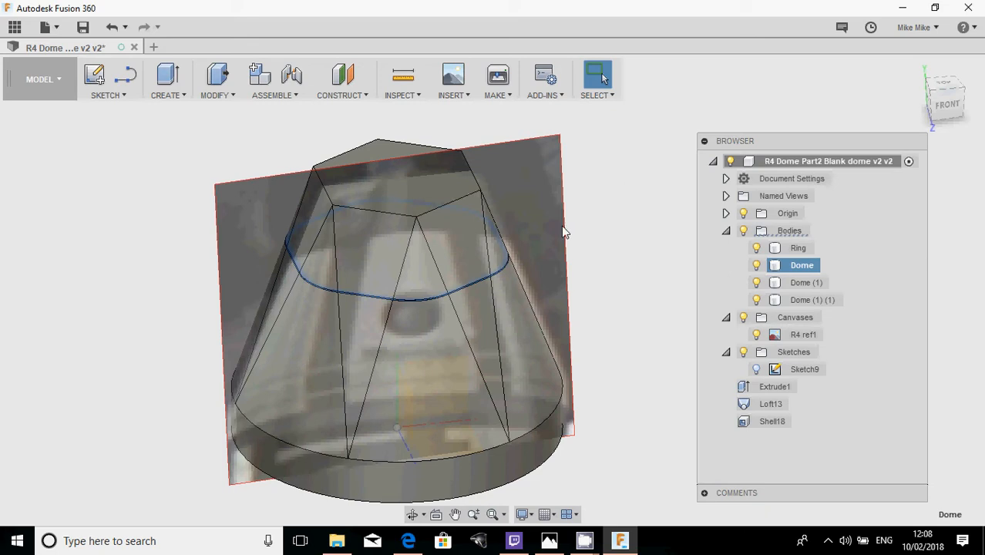
- Start a sketch on the dome's hexagonal top face and draw a line about 59 mm long inward, perpendicular from its front-left edge
click(328, 348)
key(l)
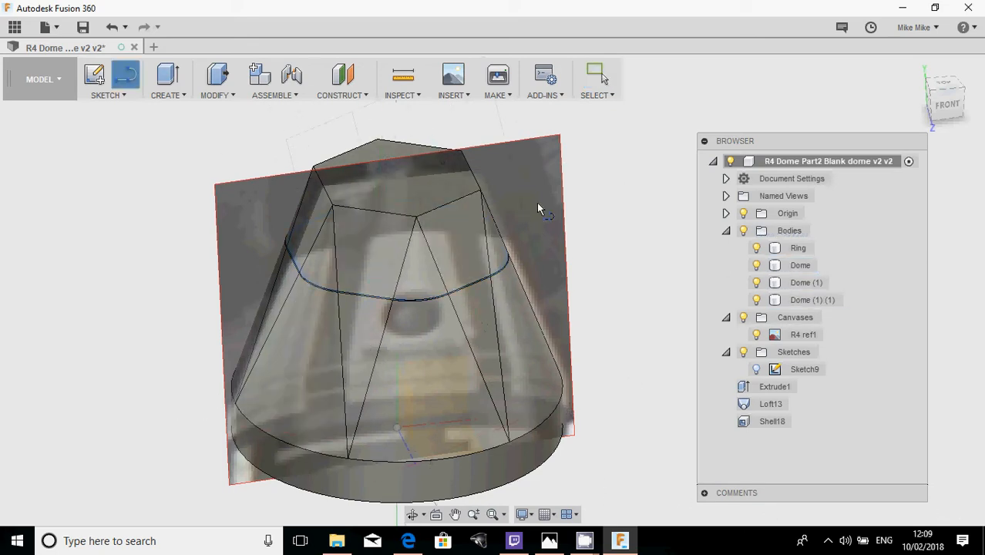
click(396, 158)
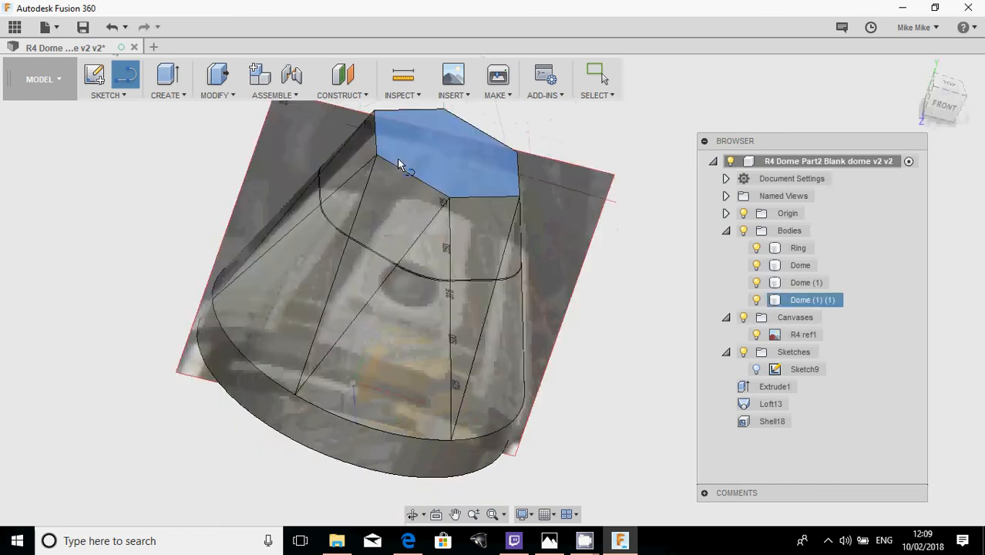
scroll(438, 359, up, 3)
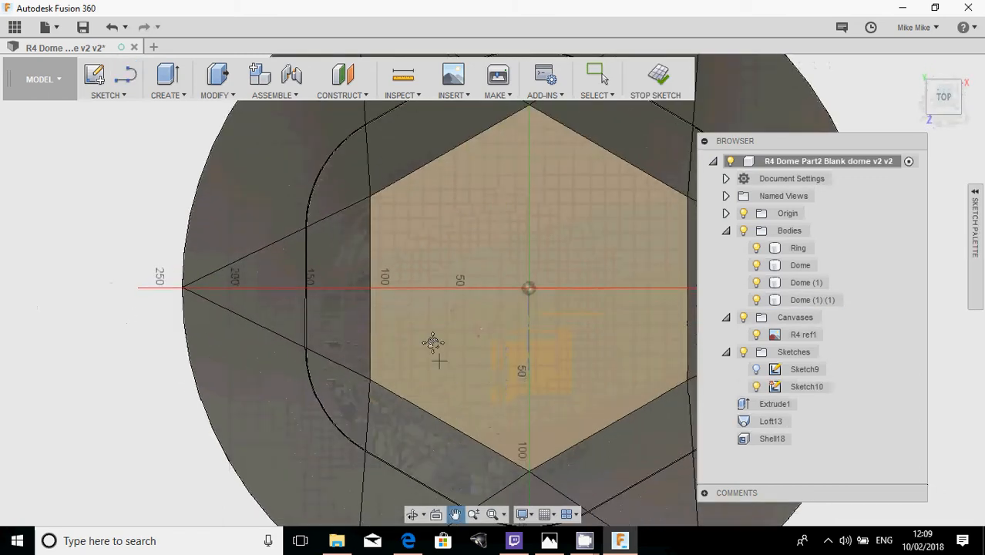
scroll(433, 341, up, 2)
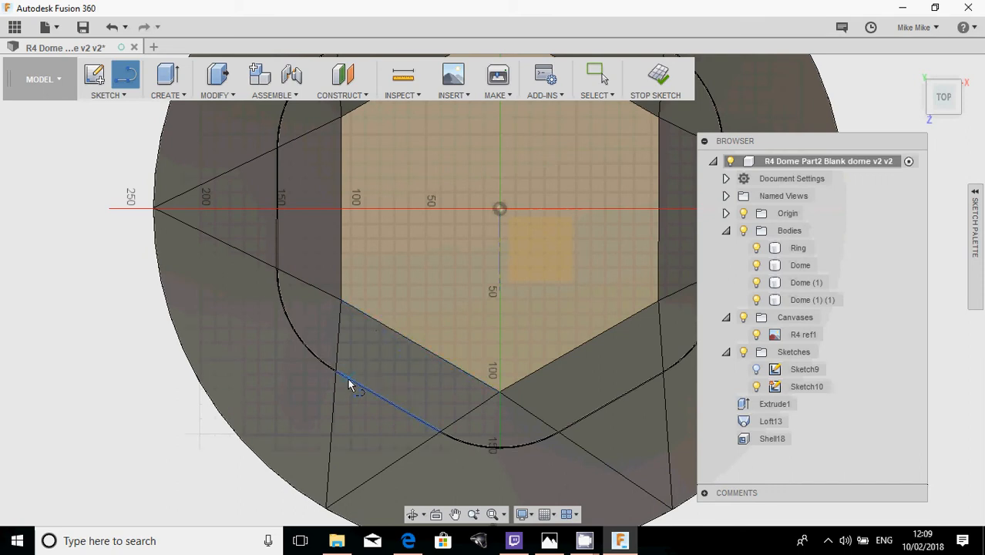
click(378, 318)
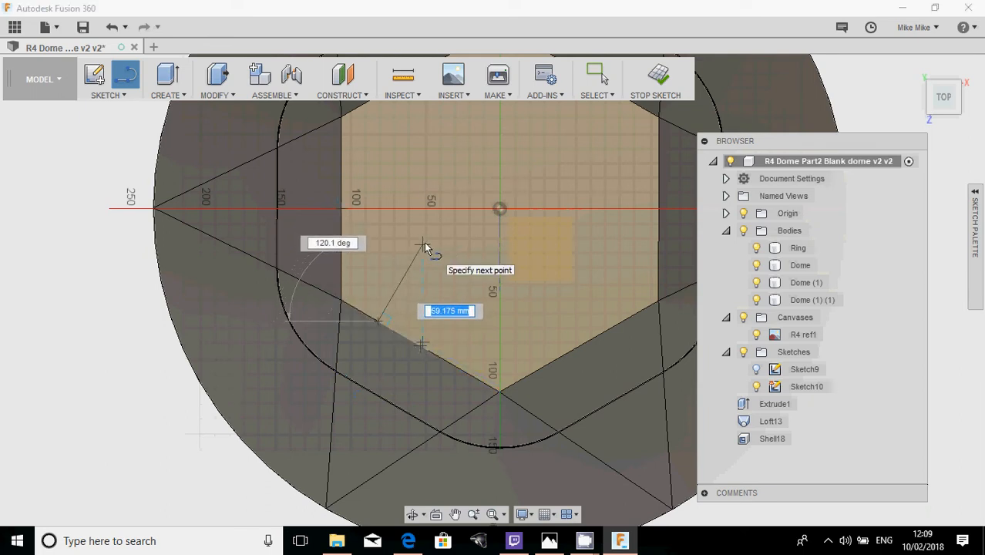
click(423, 246)
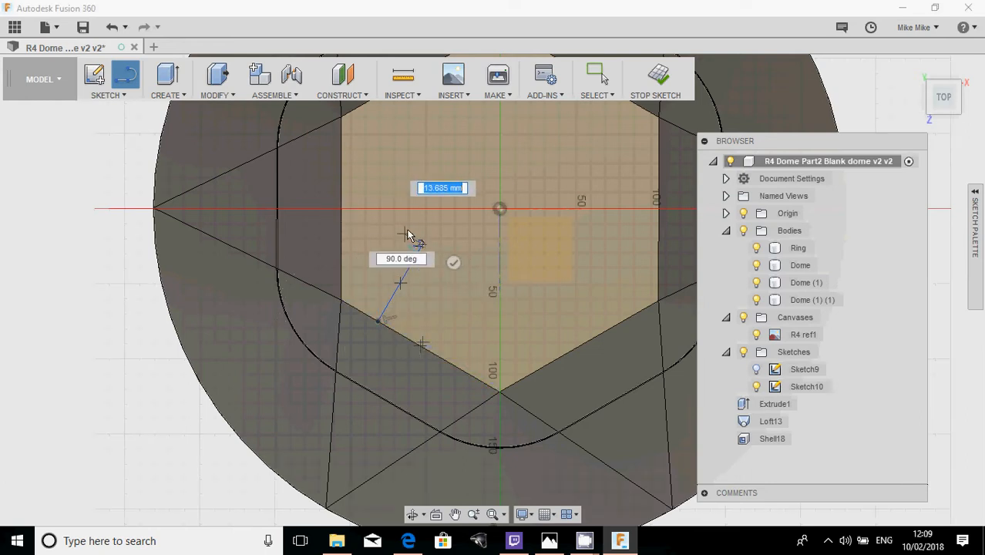
- Add a 1.54 mm segment at 90 degrees from the inner end of the long line, towards the face's left side
scroll(409, 233, up, 5)
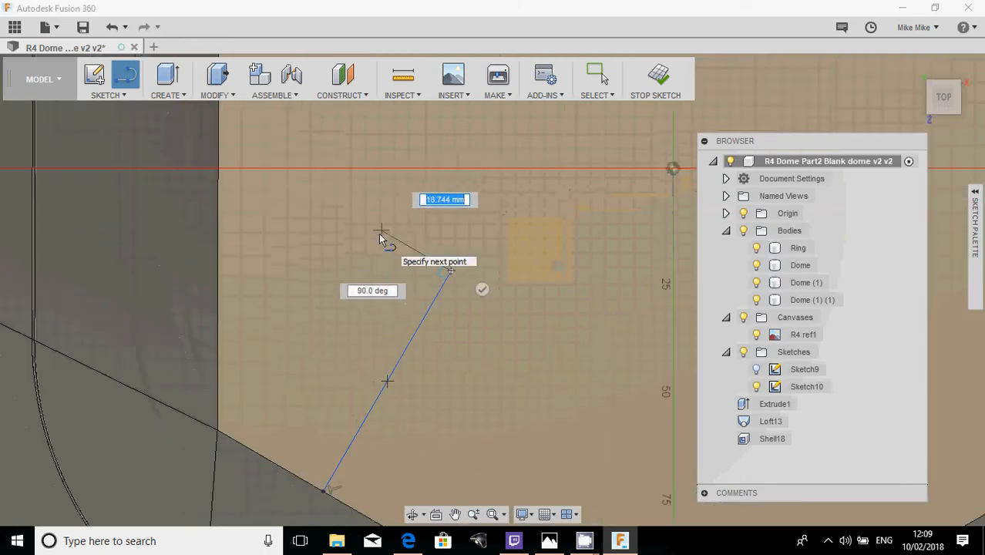
key(Tab)
key(Tab)
text(1.54)
key(Tab)
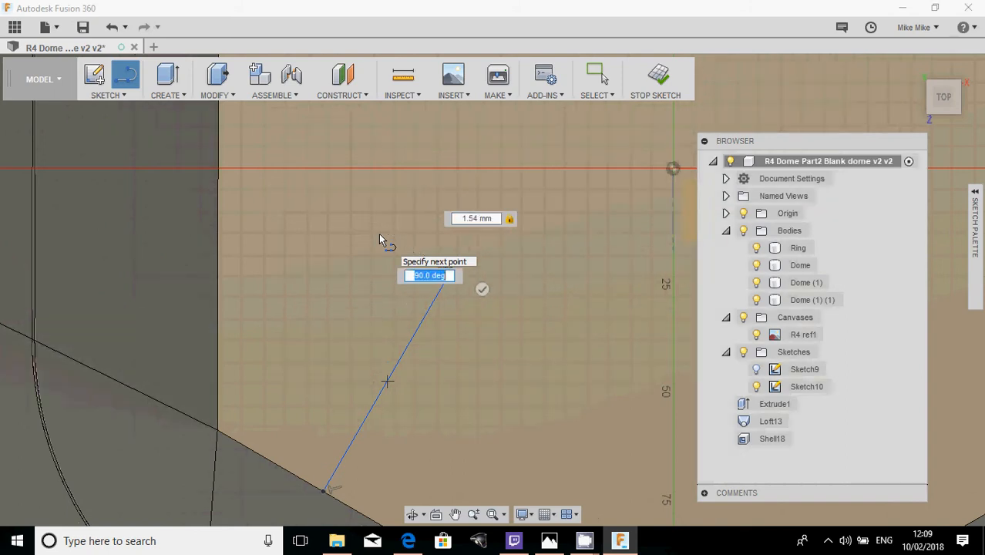
scroll(417, 247, up, 4)
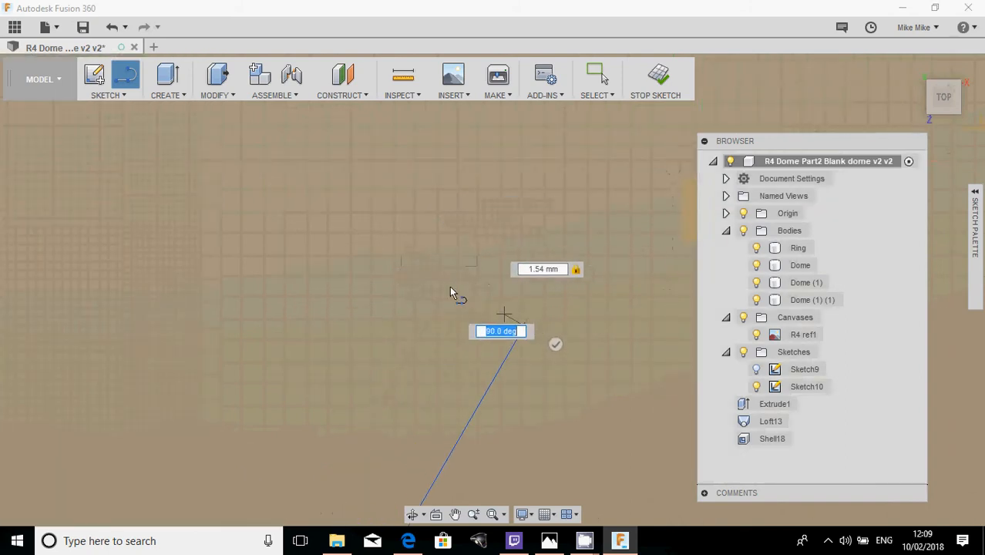
key(Return)
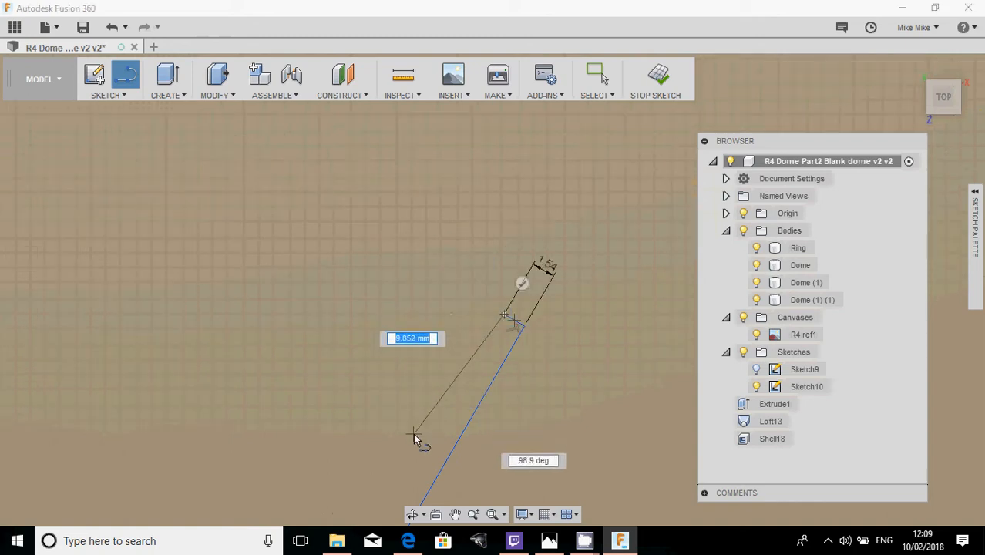
- Draw a parallel line about 21 mm back towards the face's edge from the short segment and end the line chain
scroll(414, 438, down, 5)
scroll(486, 273, up, 5)
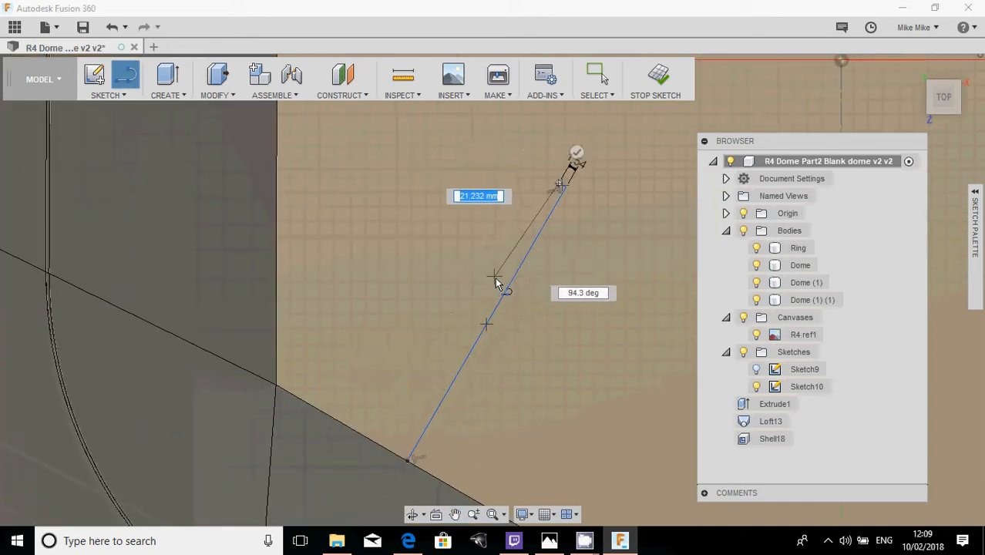
click(500, 285)
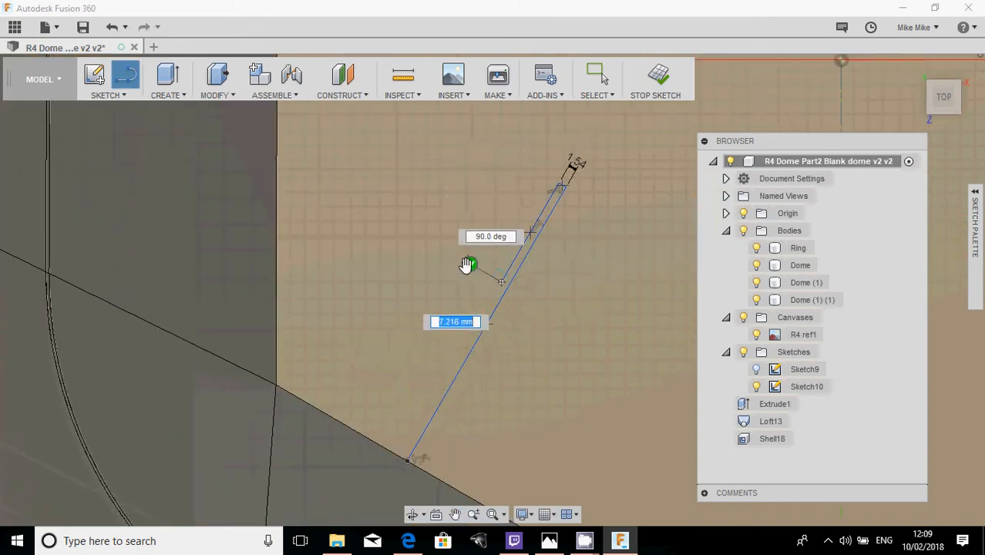
scroll(465, 279, down, 3)
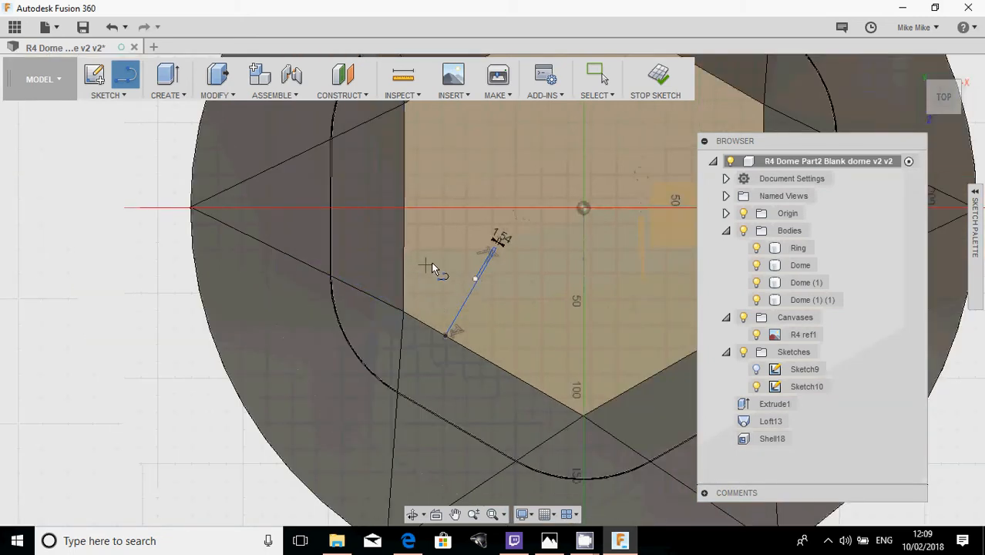
scroll(493, 223, up, 5)
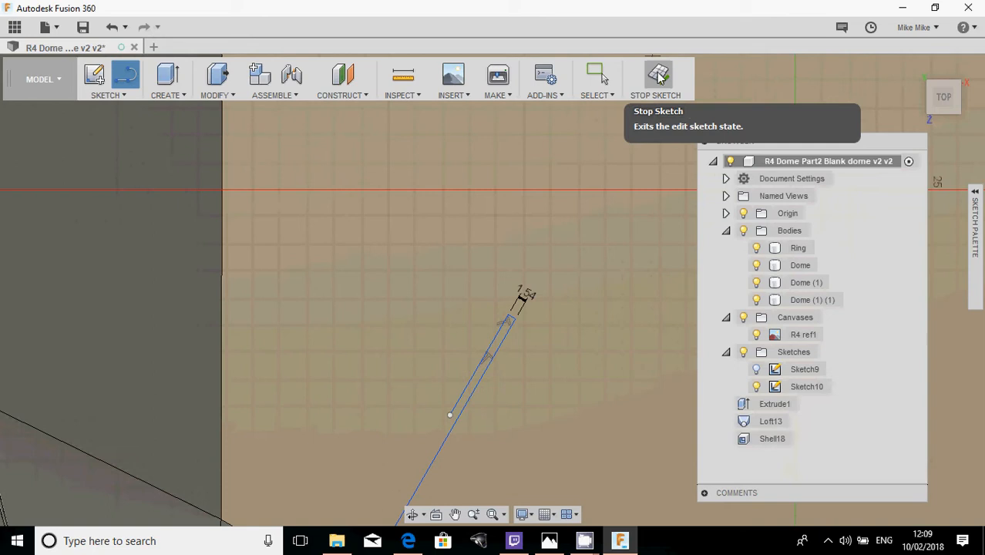
key(Escape)
scroll(548, 280, up, 3)
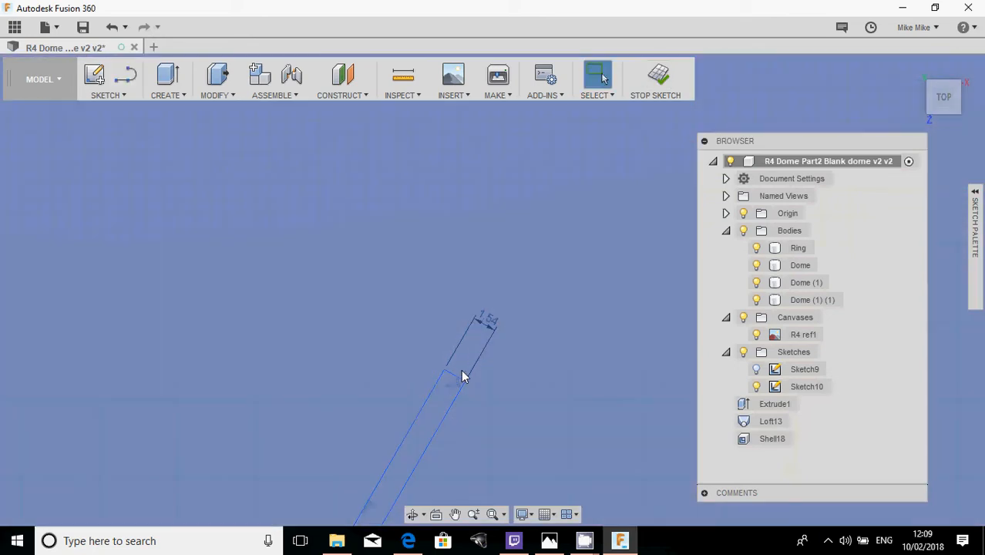
scroll(456, 377, down, 8)
middle_drag(476, 382, 514, 252)
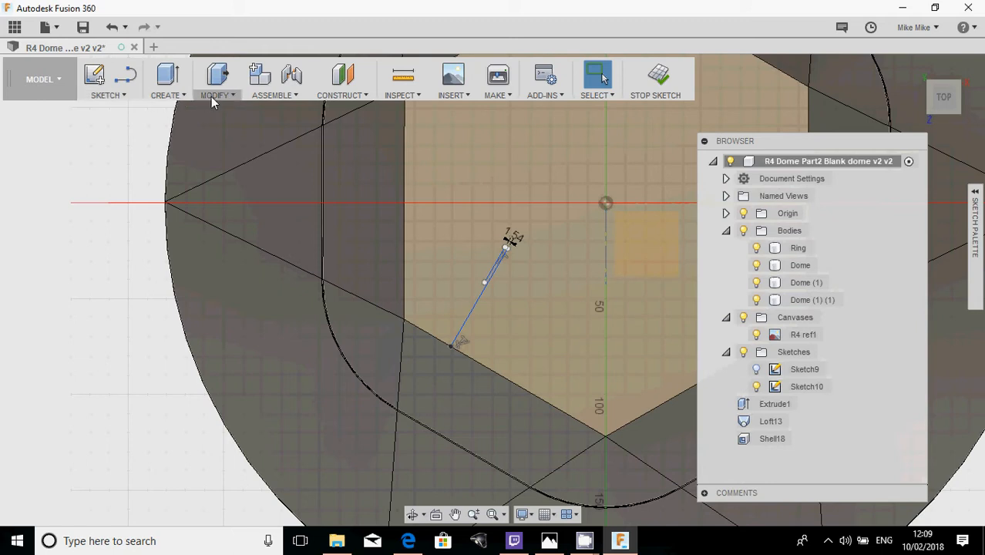
scroll(423, 375, down, 3)
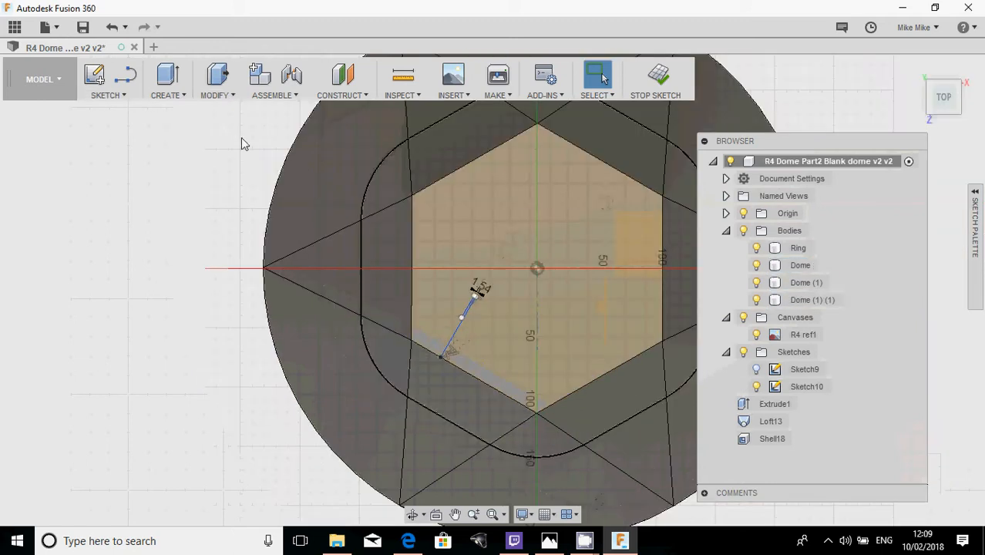
- Split the three Dome bodies using the long sketched line as the extended splitting tool
click(217, 91)
click(231, 283)
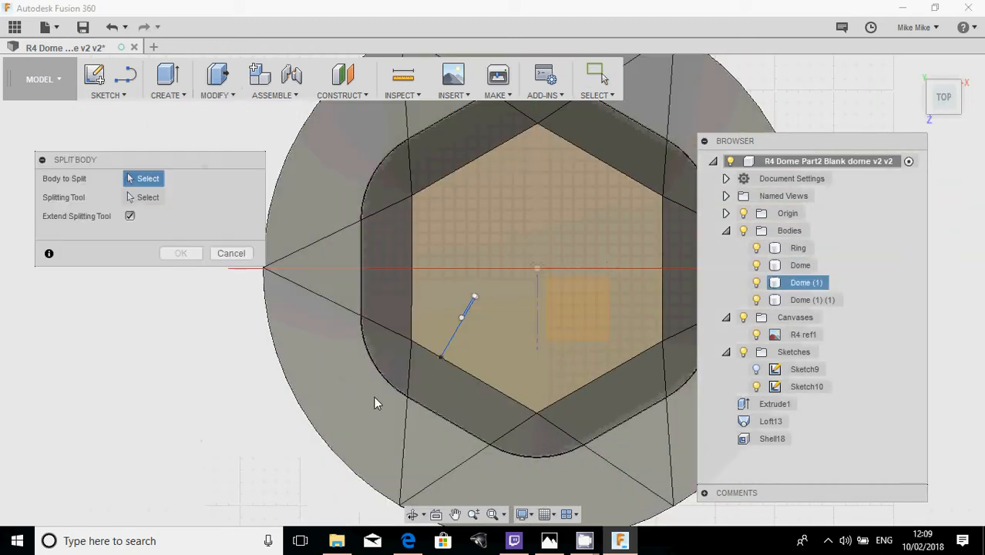
click(373, 395)
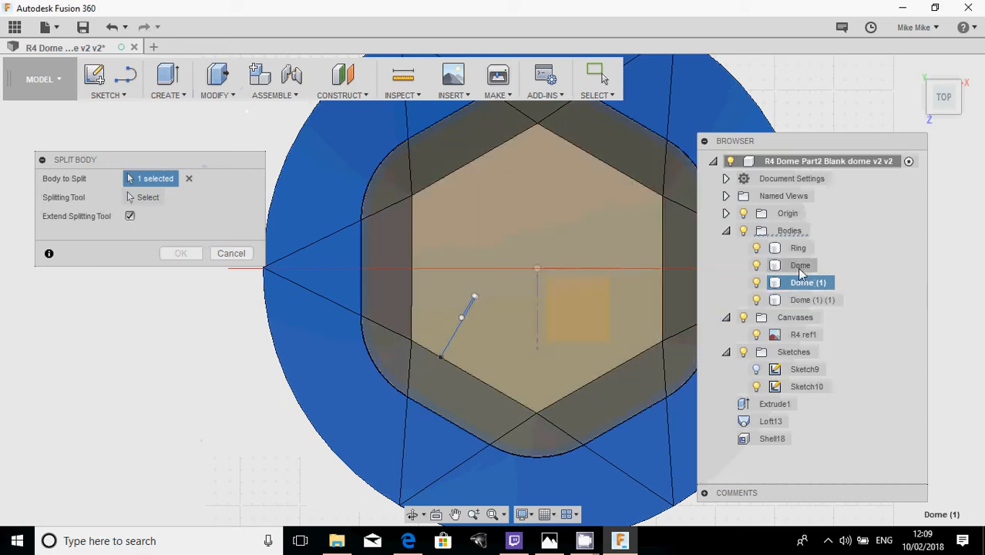
click(799, 267)
click(811, 300)
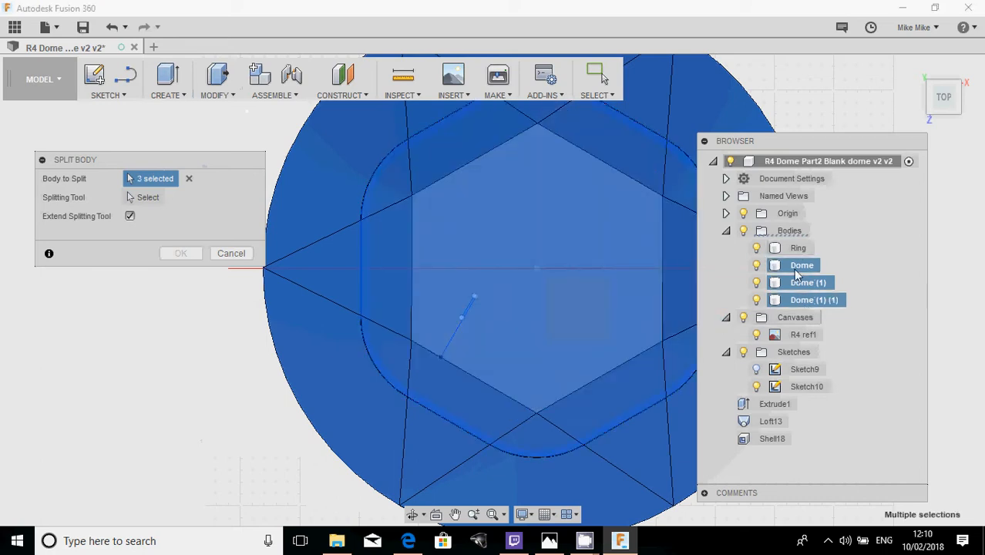
click(141, 197)
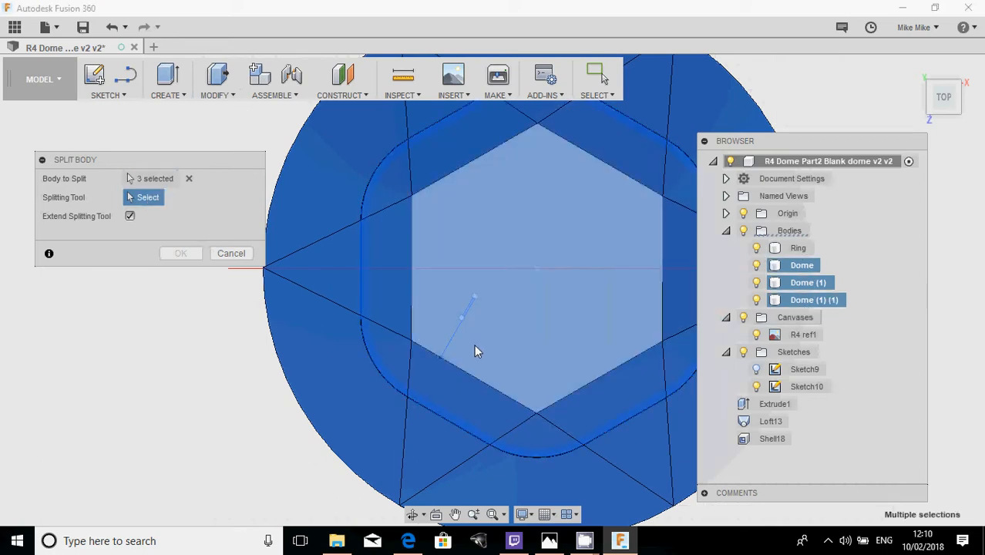
click(457, 339)
click(180, 253)
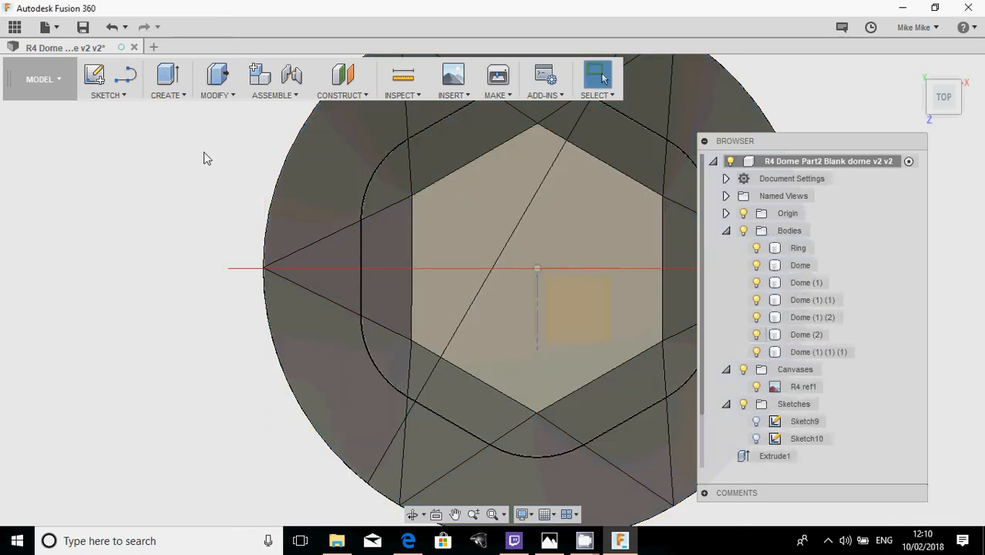
- Split all six Dome bodies using the shorter parallel sketch line as the extended splitting tool
click(208, 97)
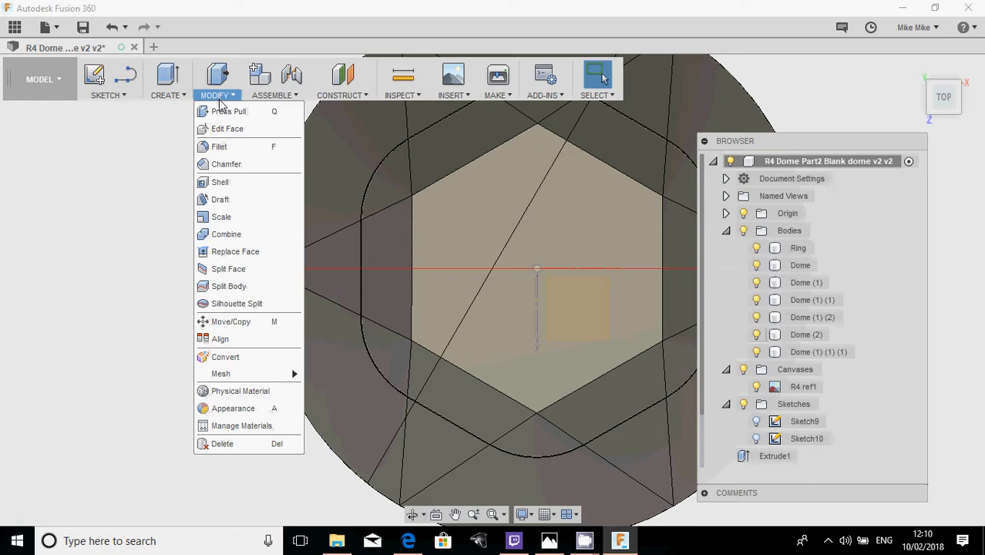
click(229, 286)
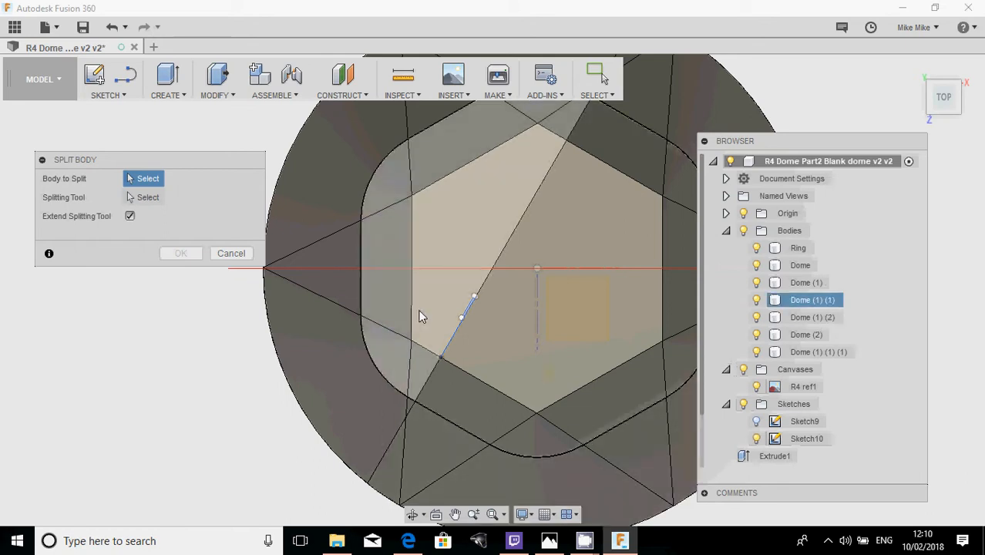
scroll(455, 315, up, 4)
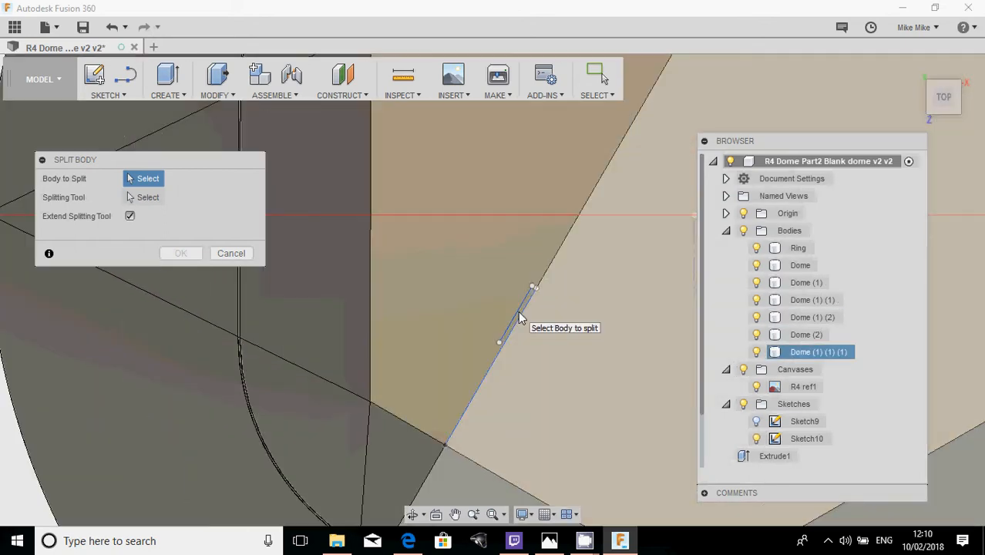
shift+click(803, 263)
shift+click(801, 356)
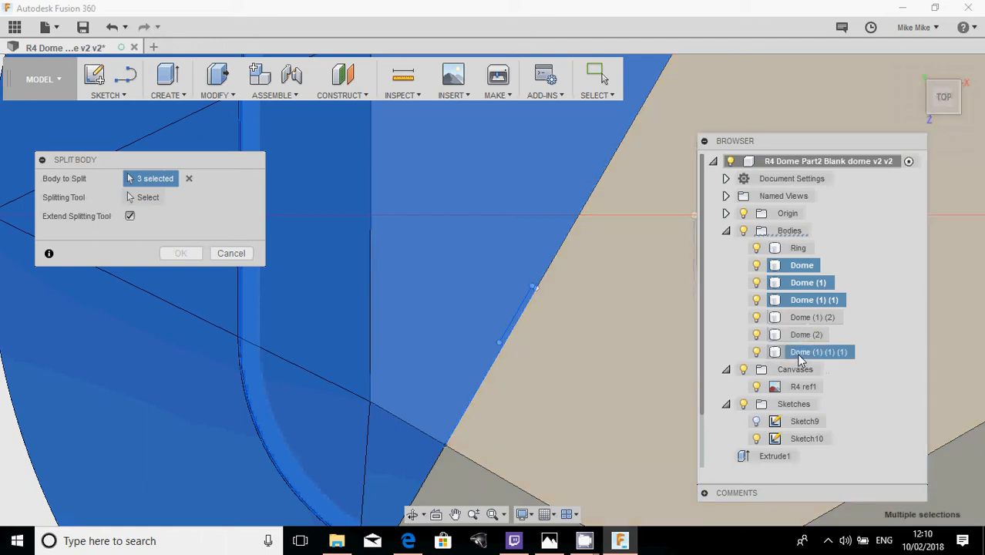
ctrl+click(795, 268)
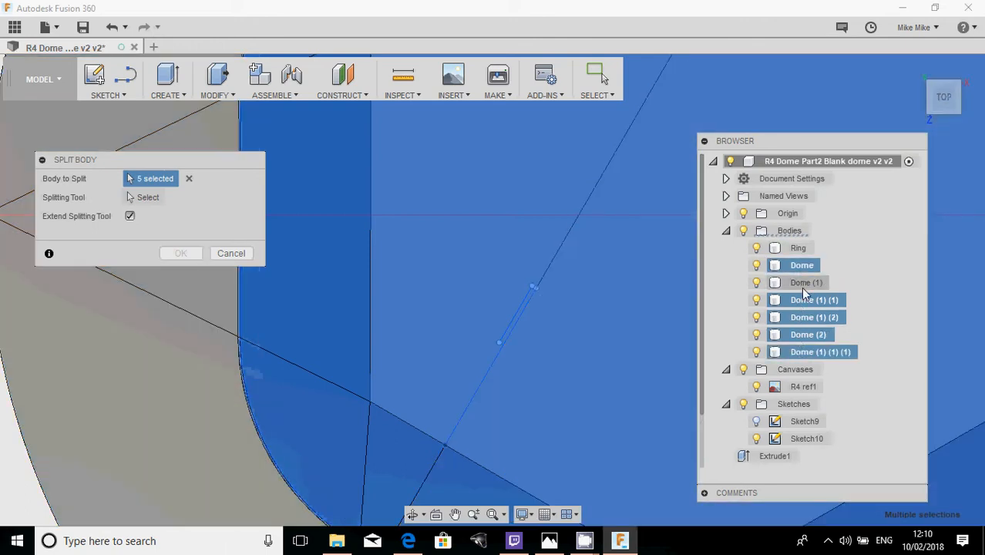
ctrl+click(805, 282)
click(160, 201)
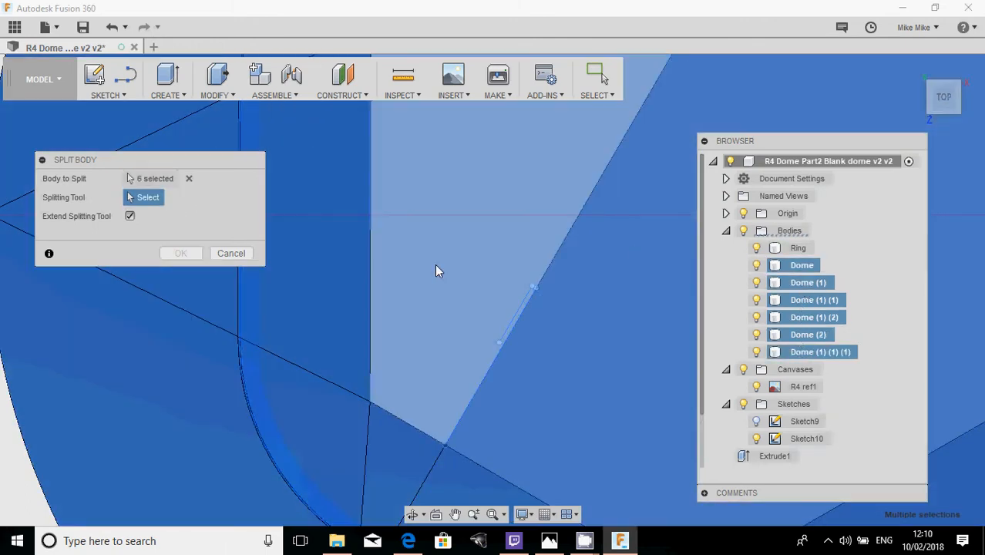
click(516, 314)
click(180, 253)
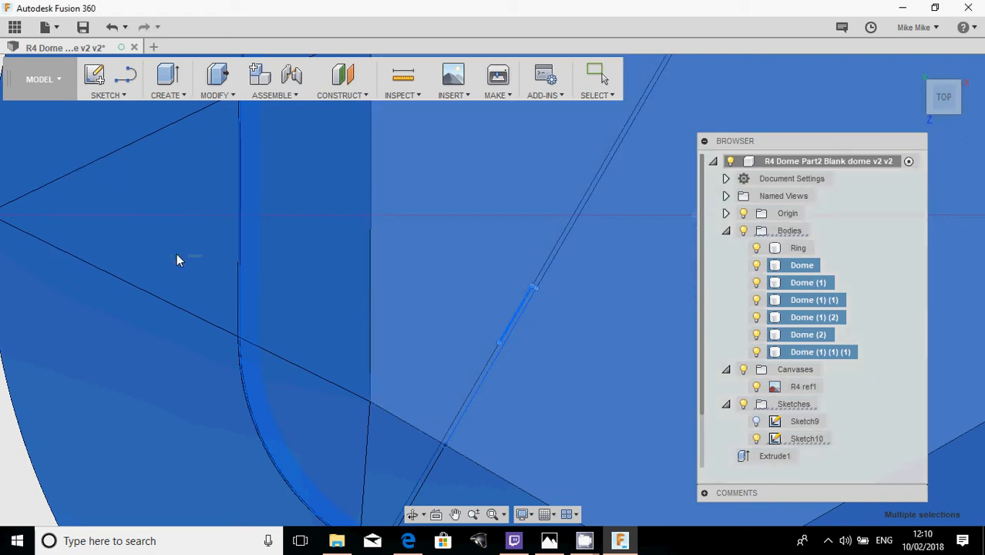
- Examine from the front where the new narrow vertical strip crosses the horizontal band, comparing it with the reference image
scroll(393, 350, down, 5)
shift+middle_drag(384, 343, 388, 228)
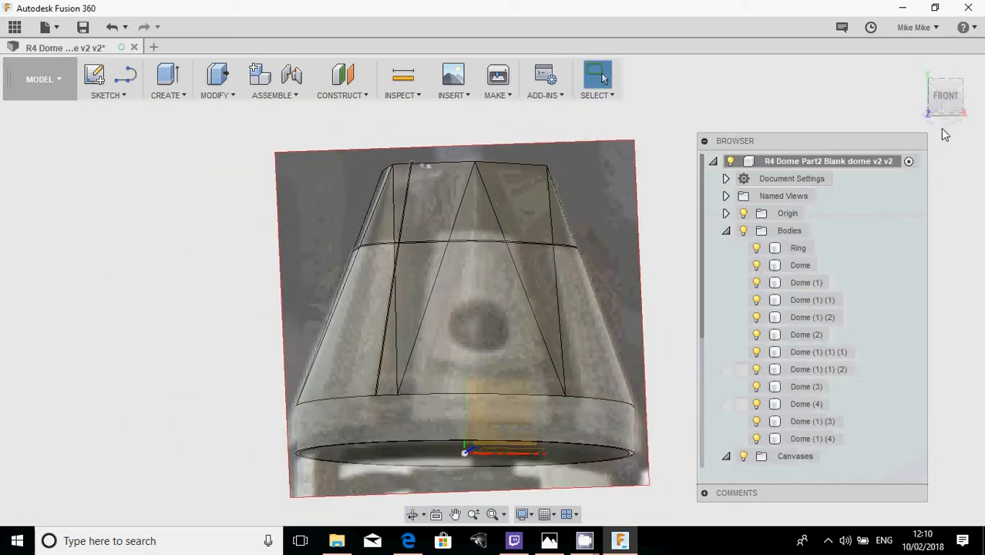
click(947, 97)
scroll(402, 233, up, 3)
scroll(402, 234, up, 5)
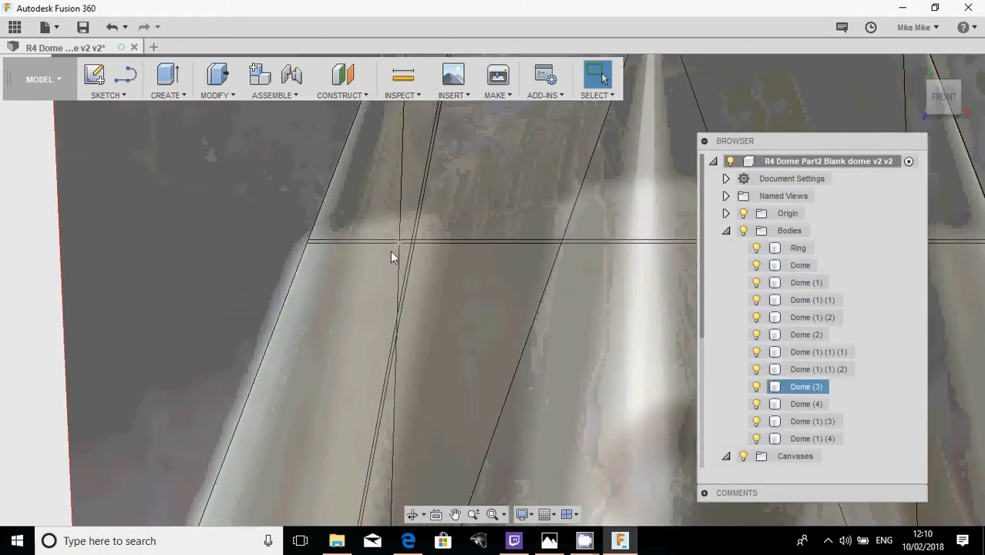
shift+middle_drag(391, 251, 433, 244)
scroll(410, 244, down, 5)
scroll(426, 258, up, 5)
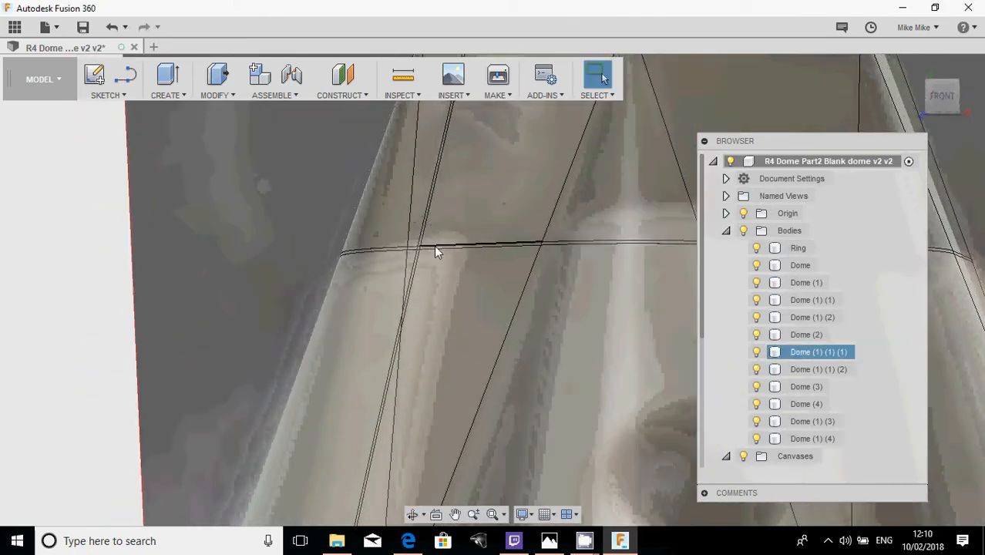
scroll(455, 255, down, 5)
- Hide all bodies to inspect the panel gaps in the reference image, and show the bodies again
click(741, 231)
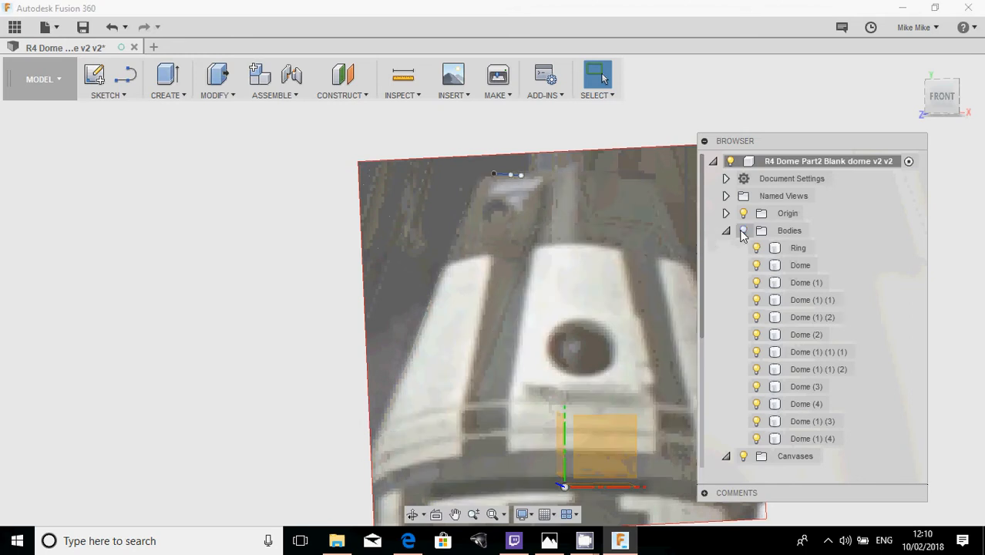
shift+middle_drag(495, 264, 490, 262)
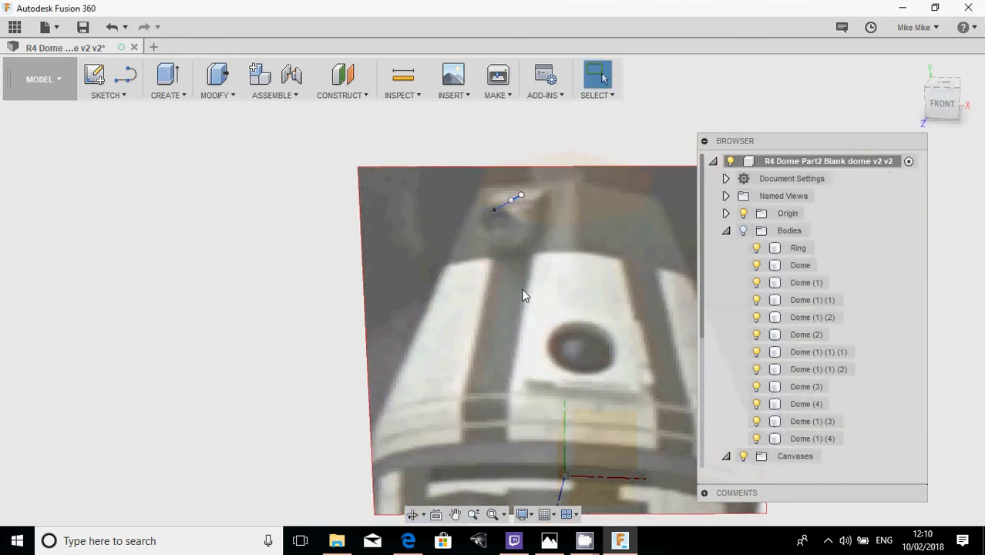
click(740, 231)
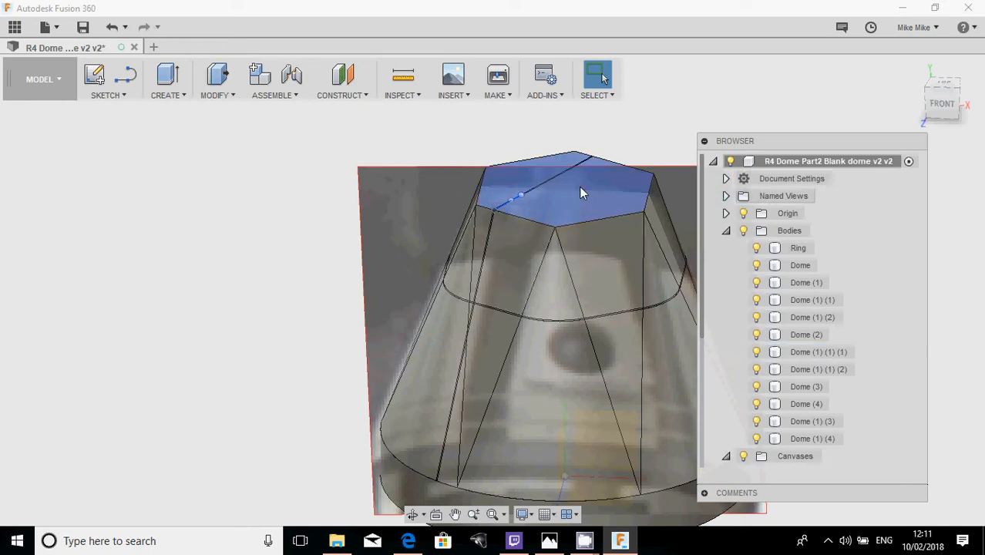
- Undo the dome body splits made with the two parallel sketch lines, going back to the open sketch on the top face
shift+middle_drag(445, 213, 511, 249)
scroll(509, 246, up, 2)
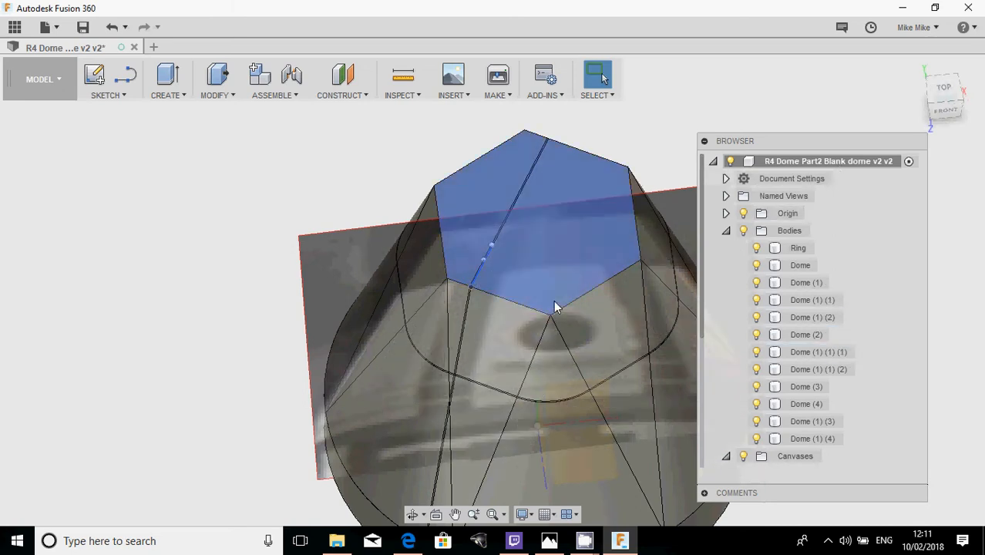
click(110, 29)
click(110, 29)
click(110, 29)
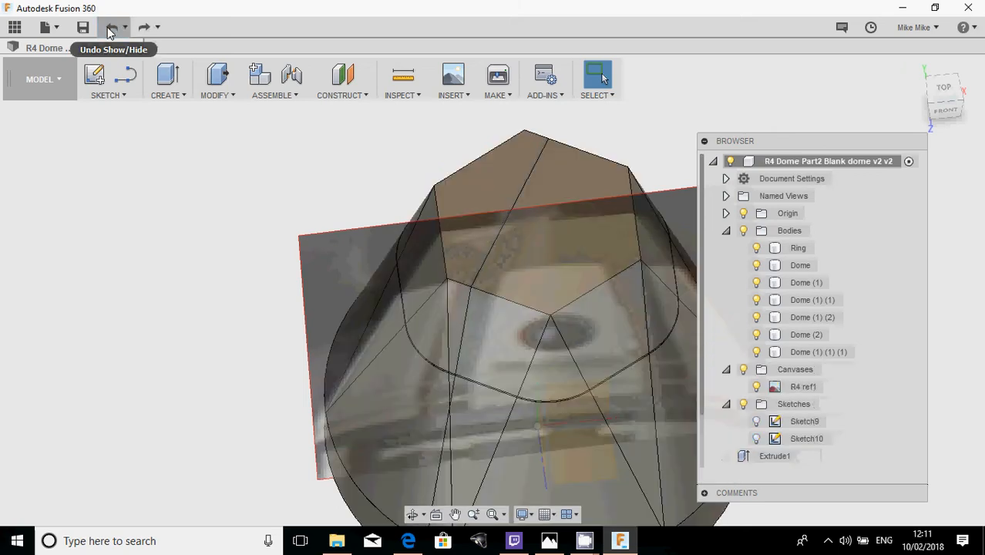
click(110, 32)
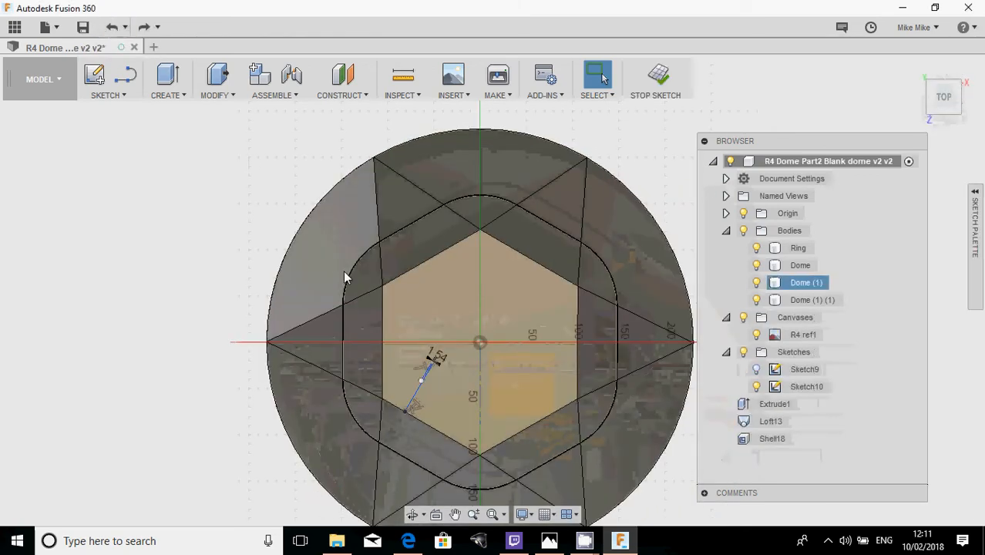
- Examine the two parallel sketch lines on the hexagonal top face and the surrounding dome faces from several angles
mouse_move(343, 279)
shift+middle_down()
mouse_move(340, 358)
mouse_move(315, 440)
mouse_move(325, 180)
shift+middle_up()
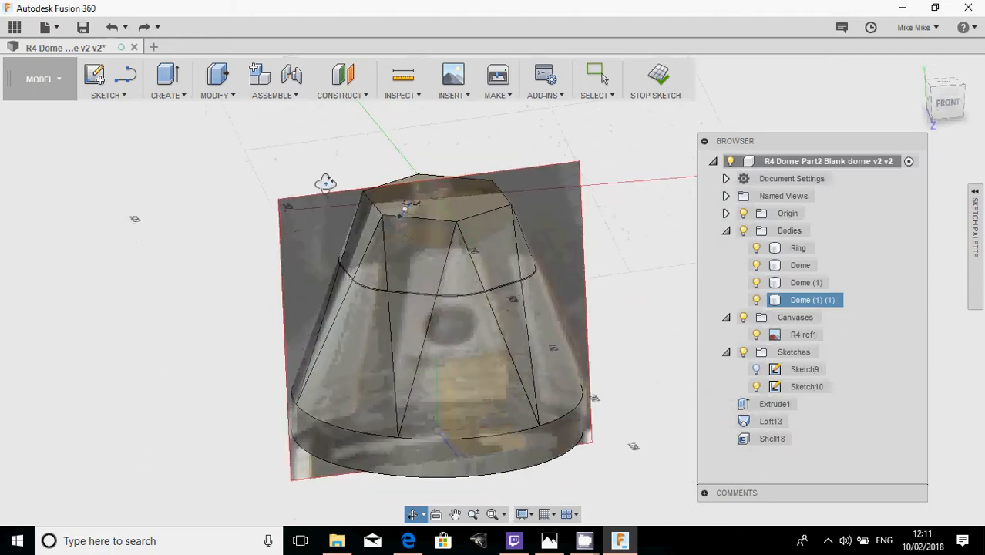
scroll(384, 216, up, 3)
key(Escape)
scroll(383, 216, up, 5)
mouse_move(438, 170)
shift+middle_down()
mouse_move(404, 154)
mouse_move(207, 135)
shift+middle_up()
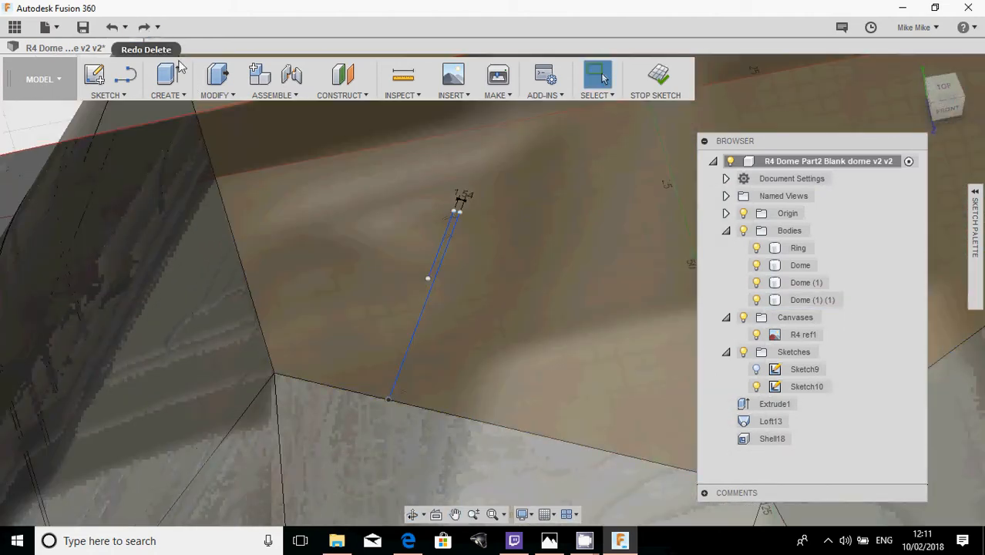
scroll(497, 261, up, 2)
scroll(486, 259, down, 5)
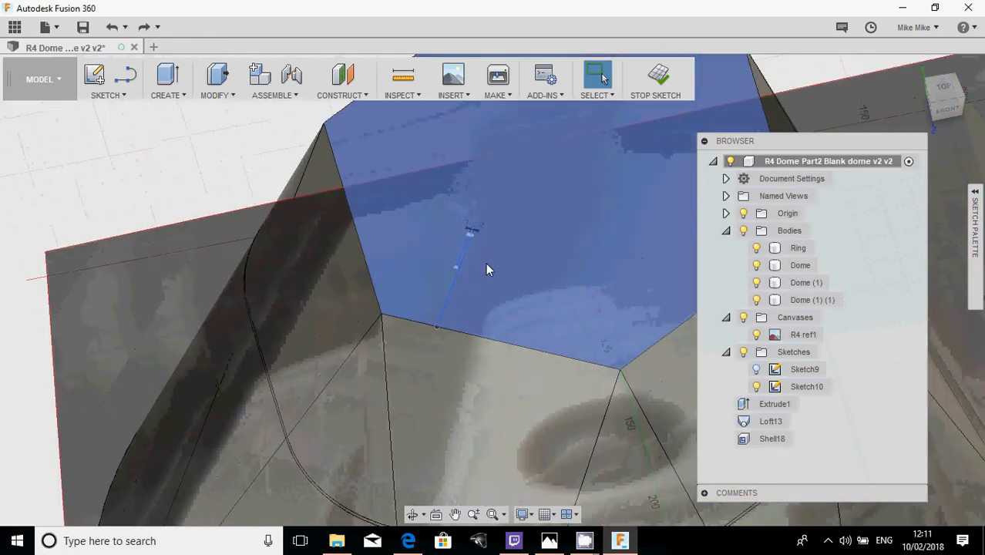
scroll(486, 270, down, 2)
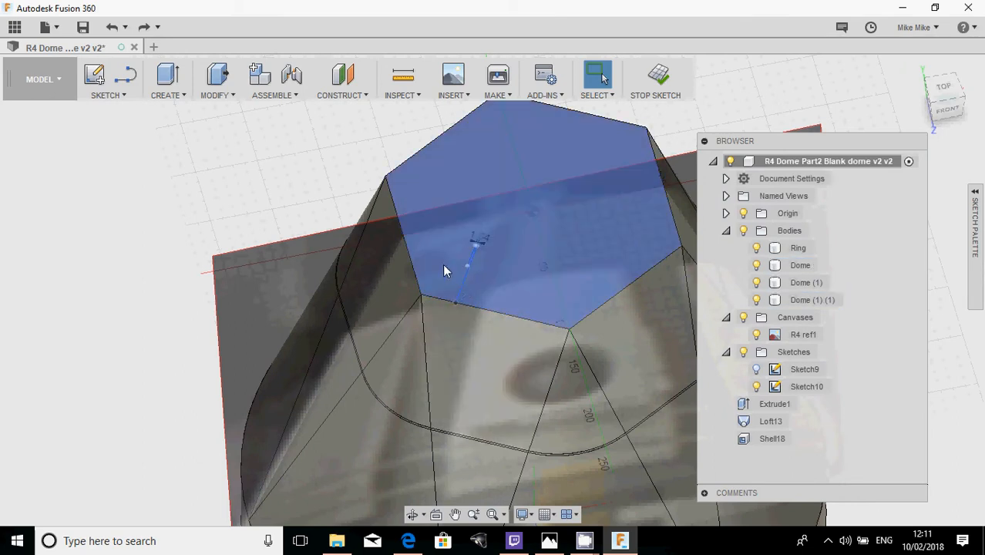
scroll(455, 277, up, 5)
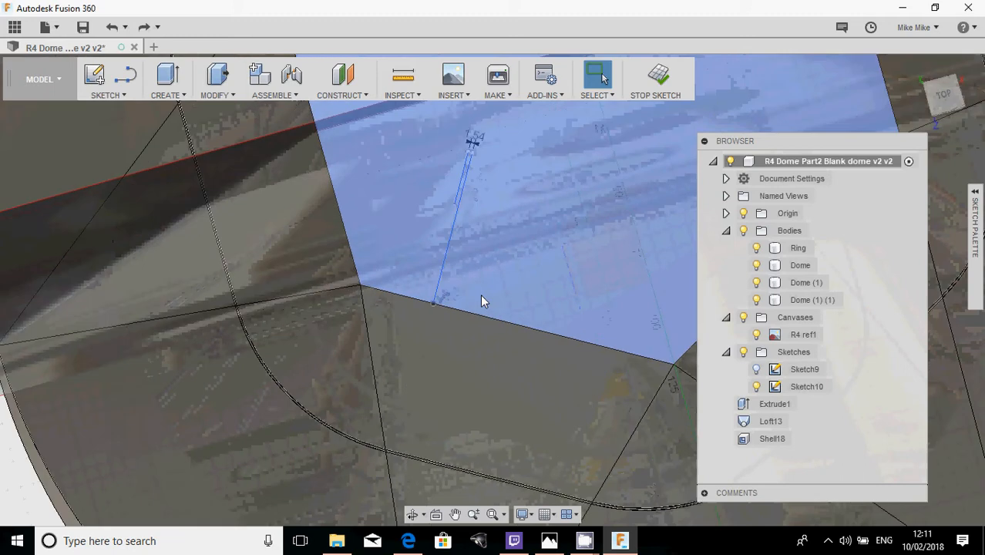
- Sketch a line from the midpoint of the top hexagon's front edge inward across the top face, perpendicular to that edge
click(120, 95)
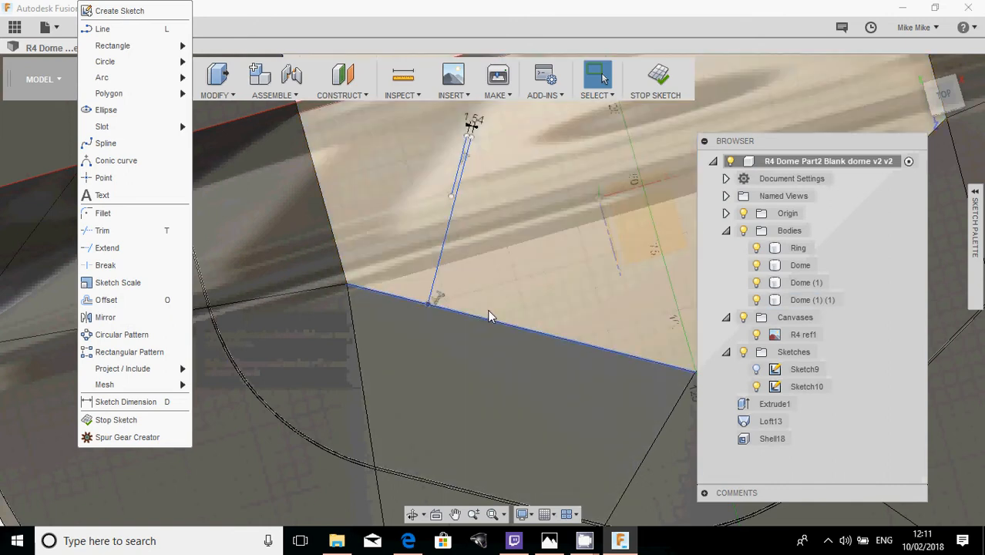
scroll(557, 244, down, 3)
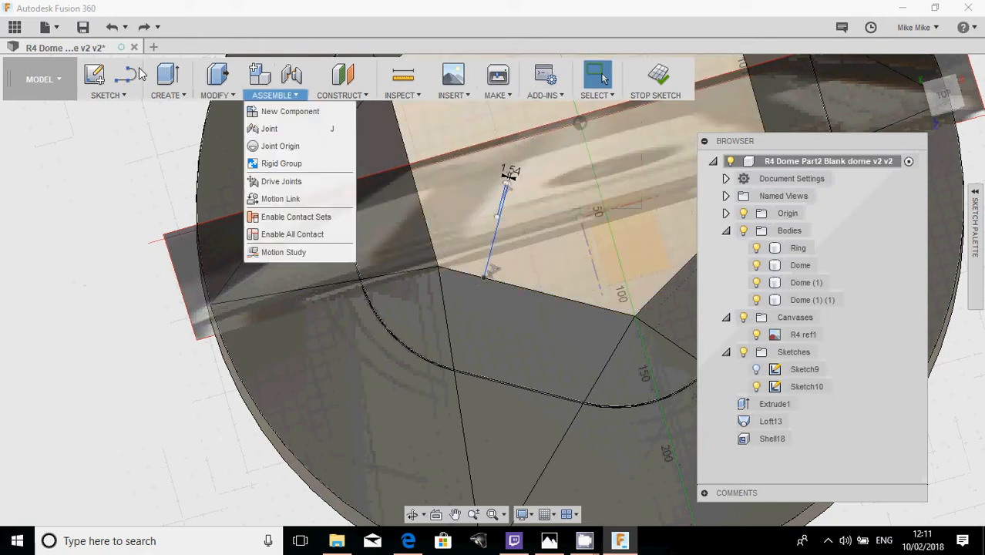
mouse_move(127, 93)
click(114, 31)
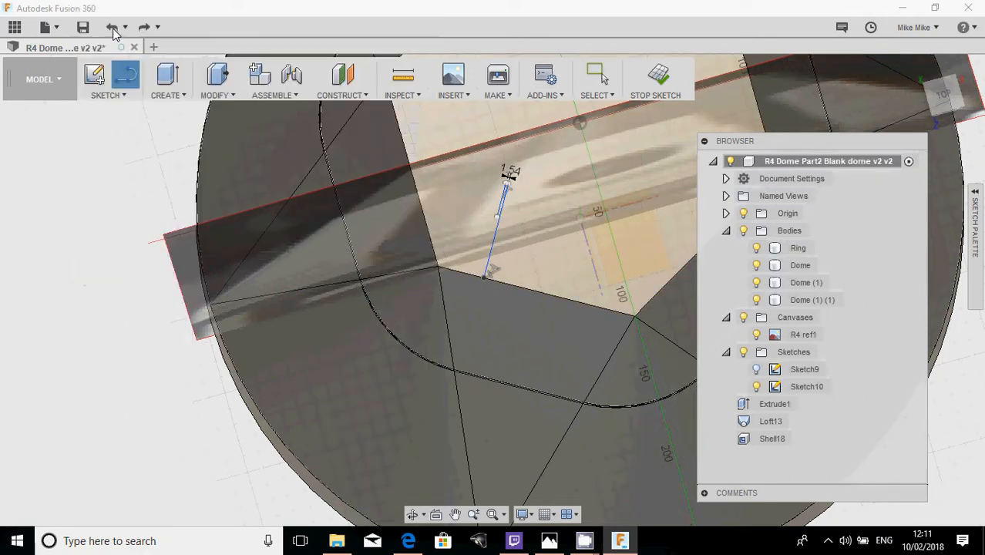
scroll(532, 270, up, 2)
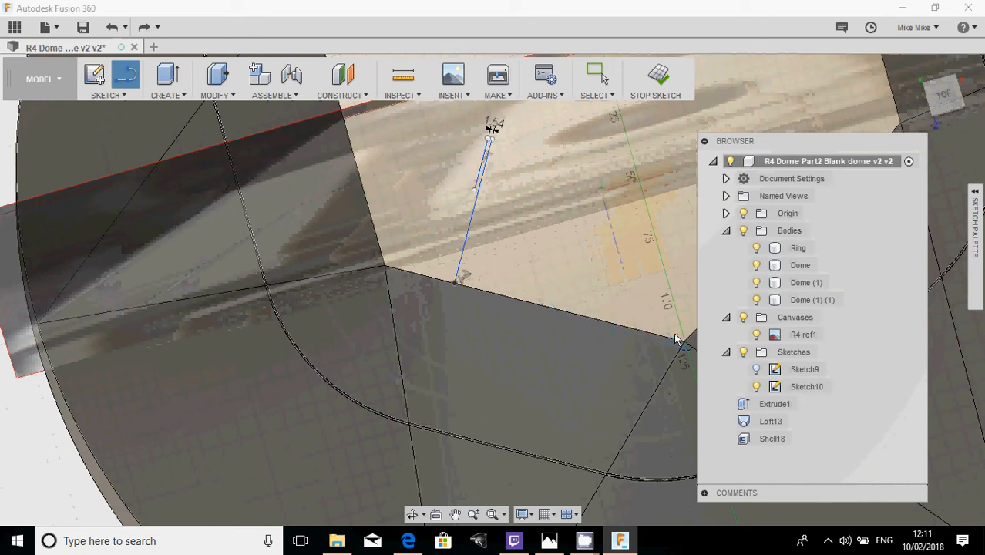
click(535, 305)
click(409, 334)
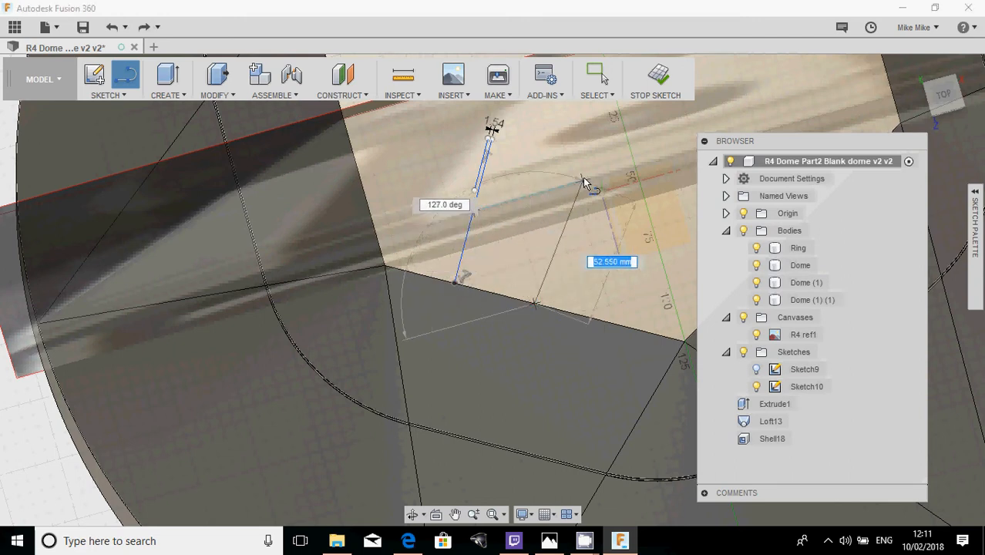
click(567, 181)
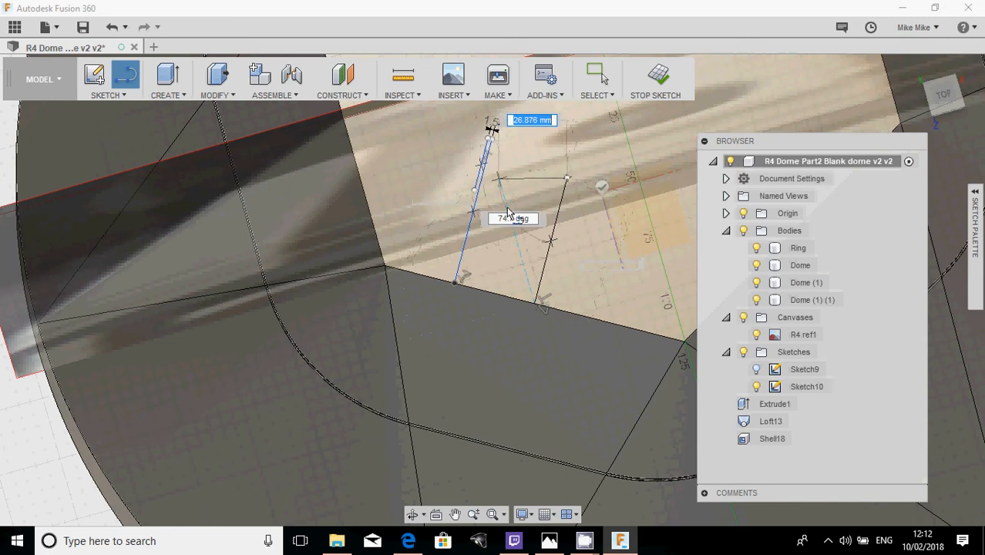
key(Escape)
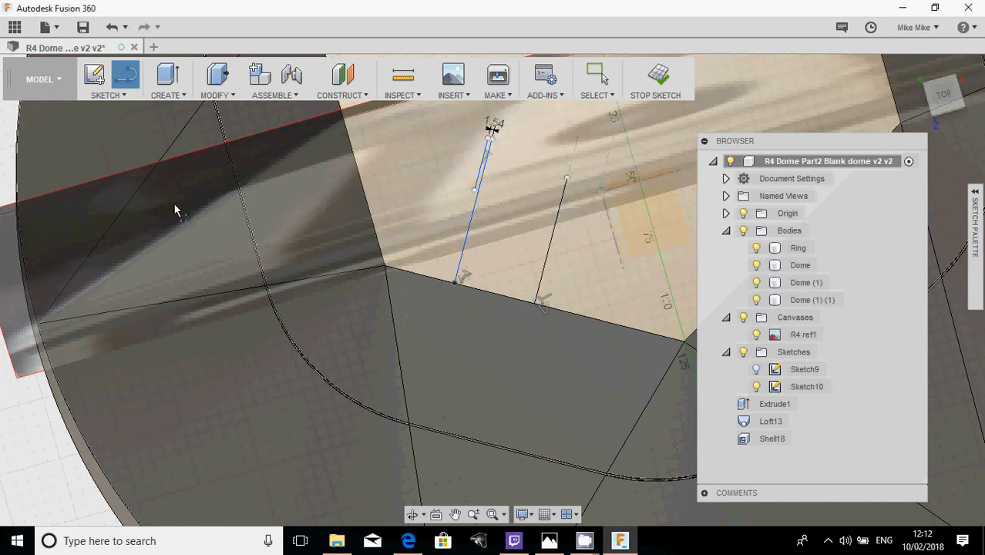
- Mirror the two parallel sketch lines about the perpendicular line at the middle of the hexagon's front edge
click(116, 99)
click(108, 314)
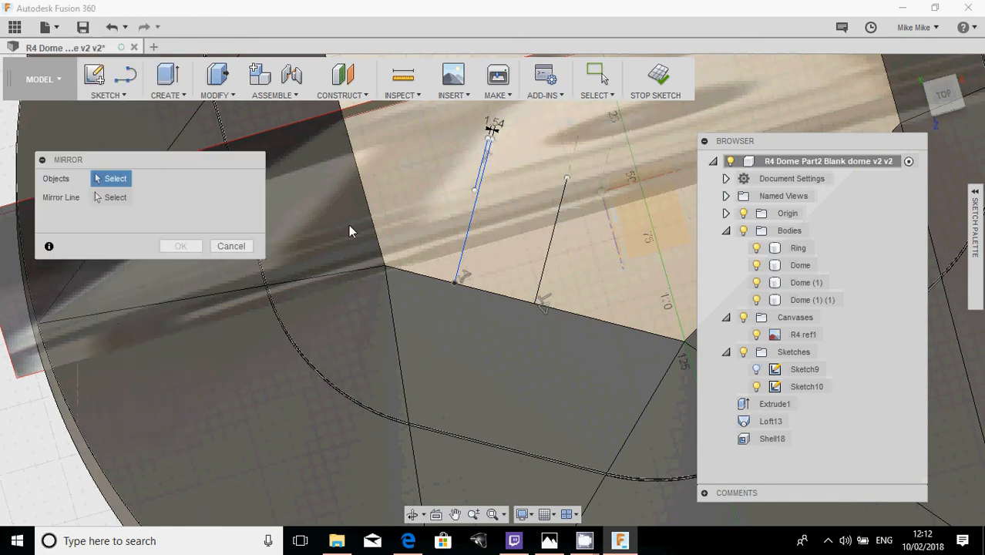
click(478, 173)
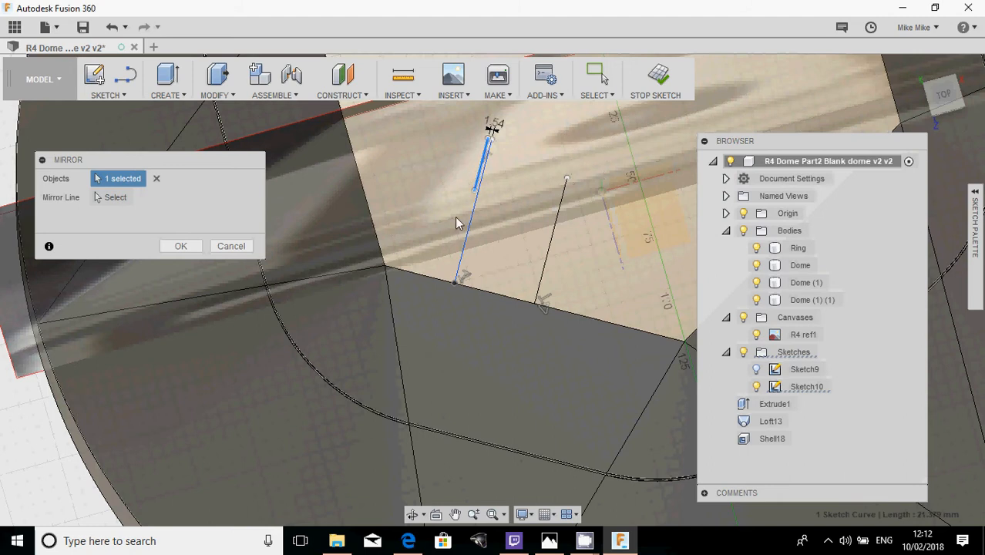
click(111, 201)
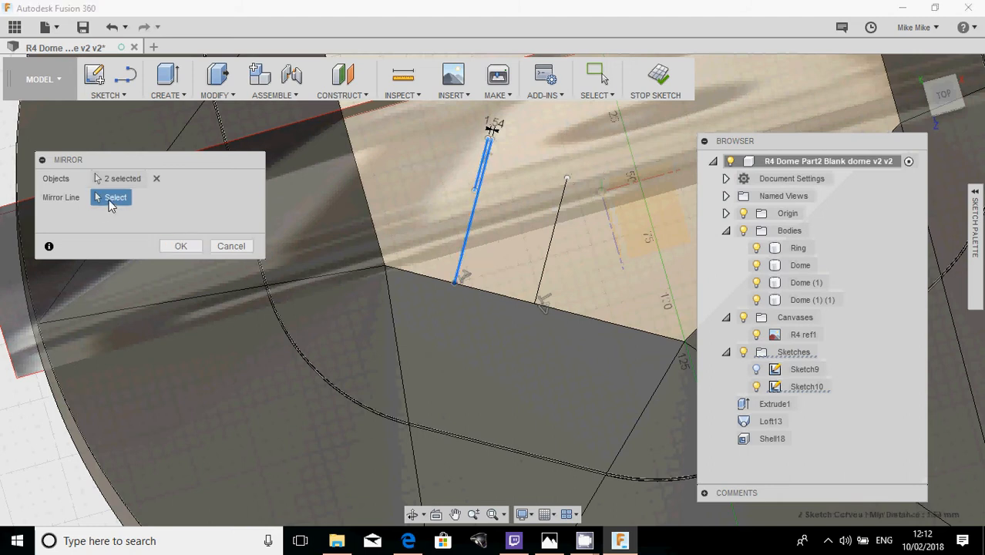
click(550, 244)
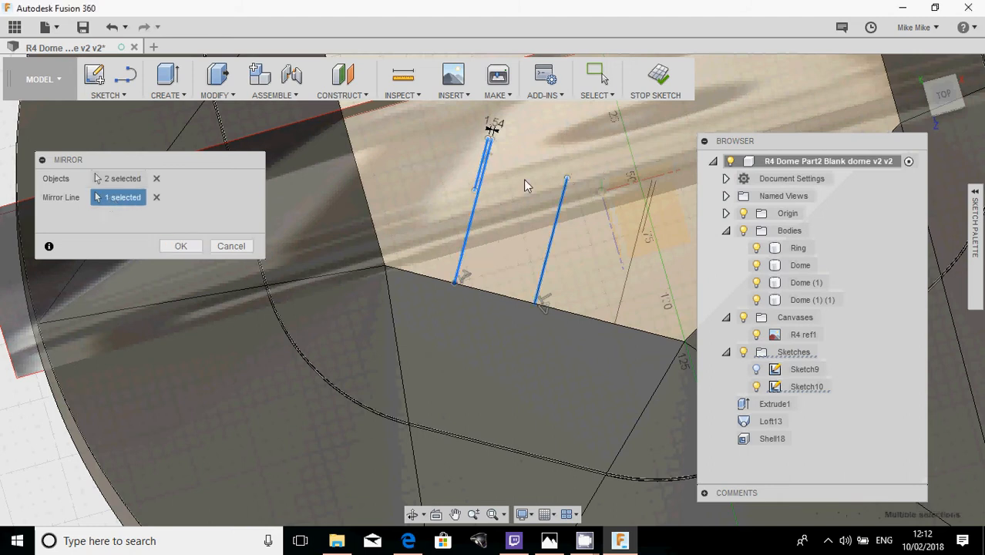
click(181, 246)
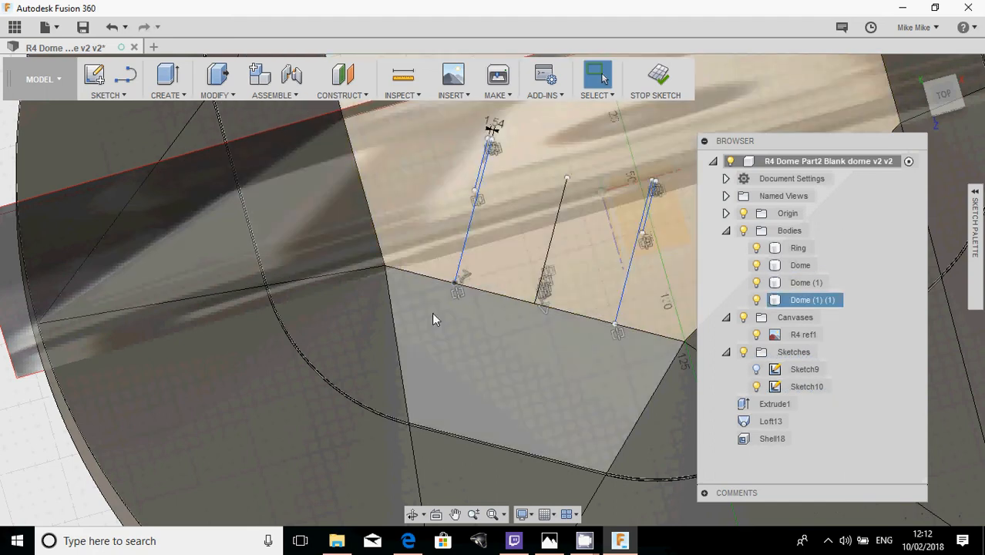
- Circular-pattern the original and mirrored pairs of sketch lines around the hexagon's centre as a full pattern with quantity 6
scroll(260, 287, down, 3)
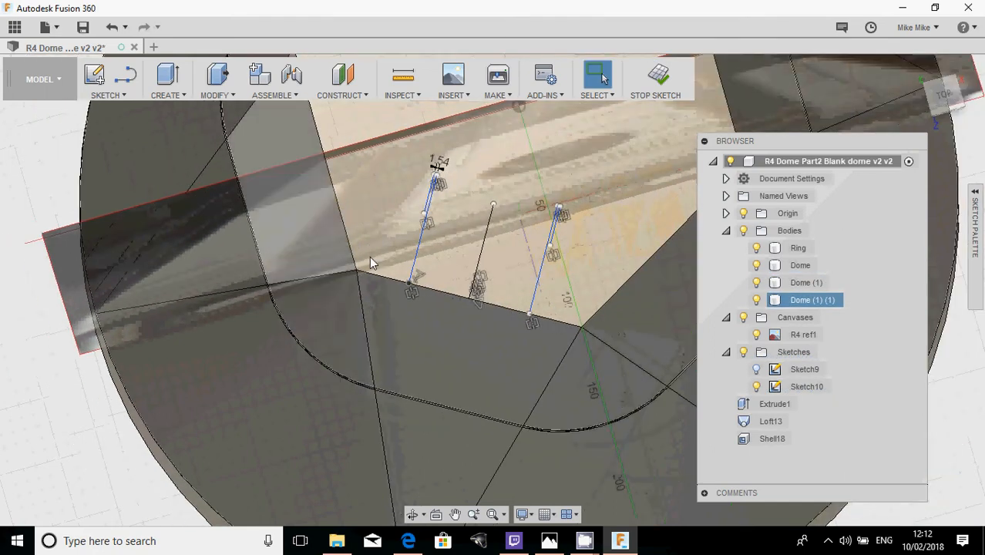
scroll(211, 252, down, 3)
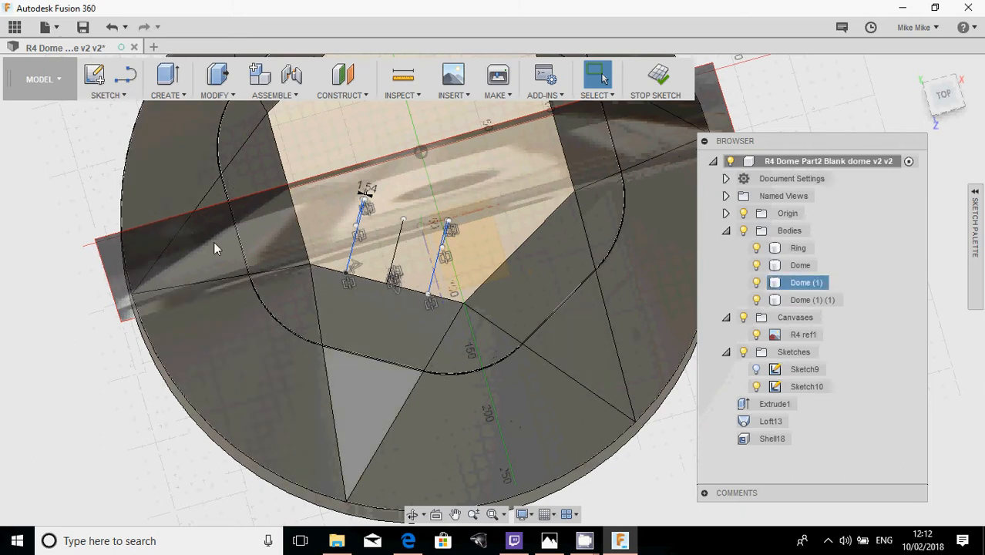
middle_drag(235, 255, 235, 301)
scroll(235, 301, down, 1)
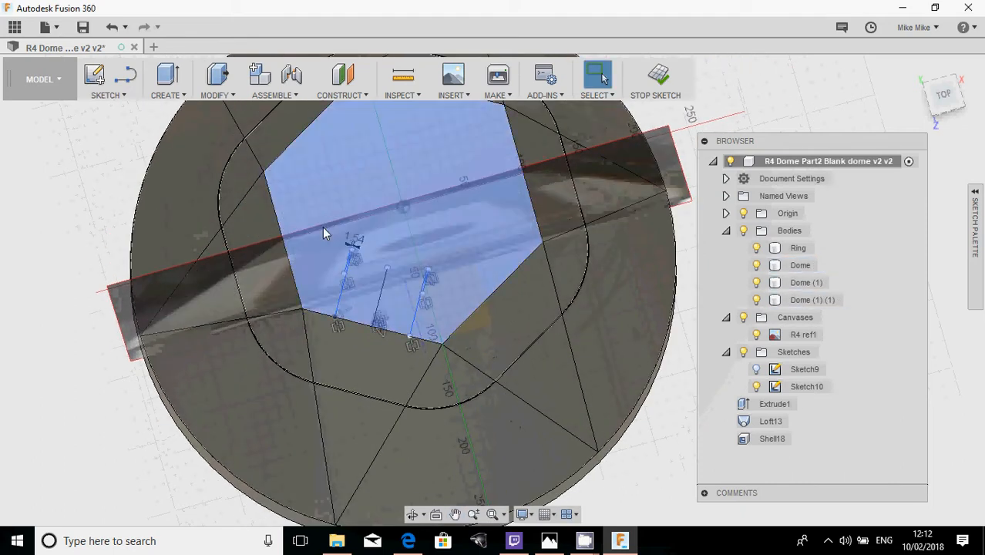
click(106, 96)
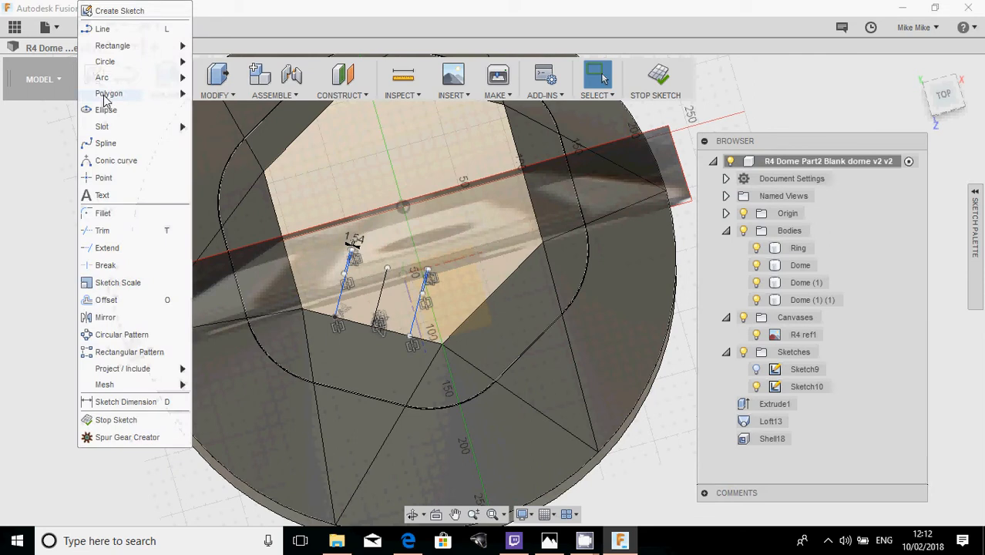
click(117, 341)
scroll(358, 339, up, 5)
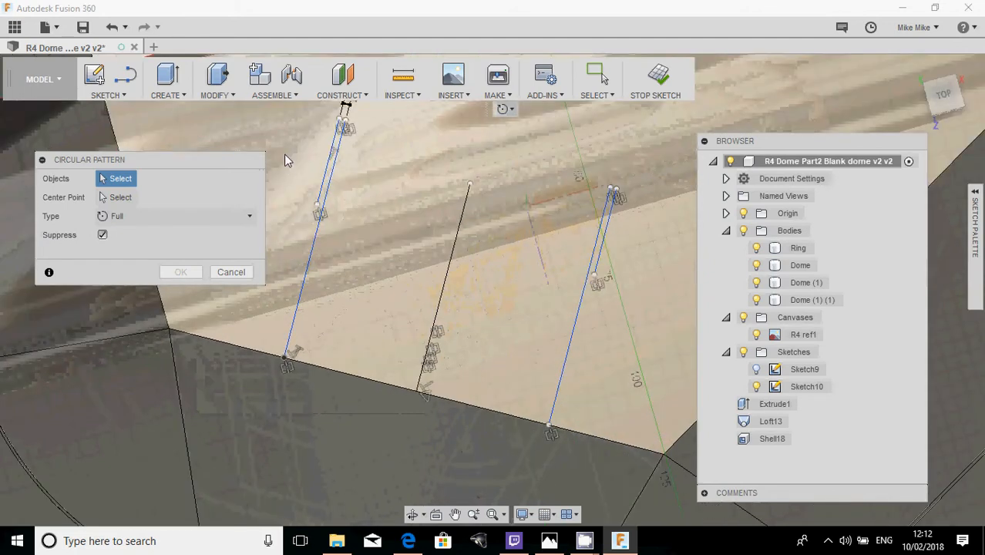
click(328, 164)
click(319, 233)
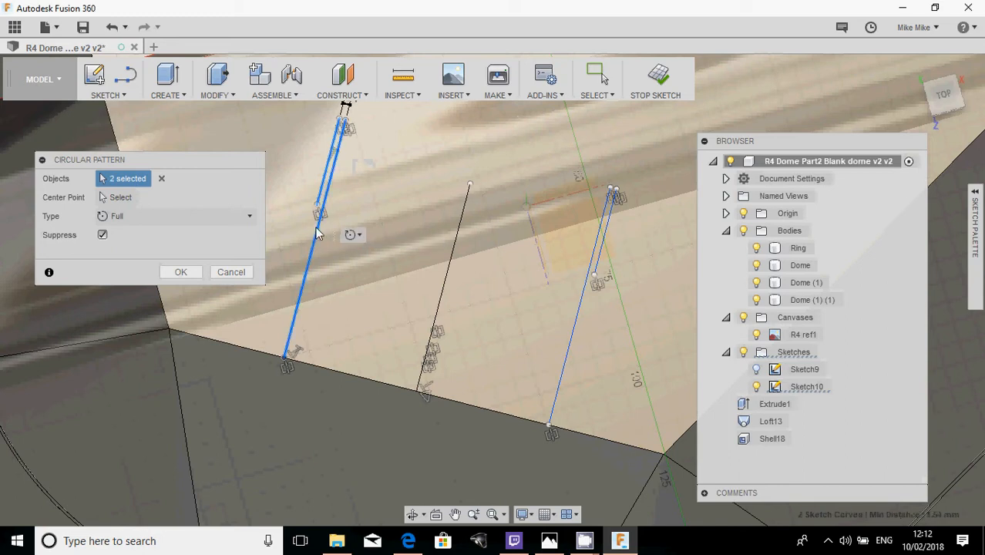
click(592, 263)
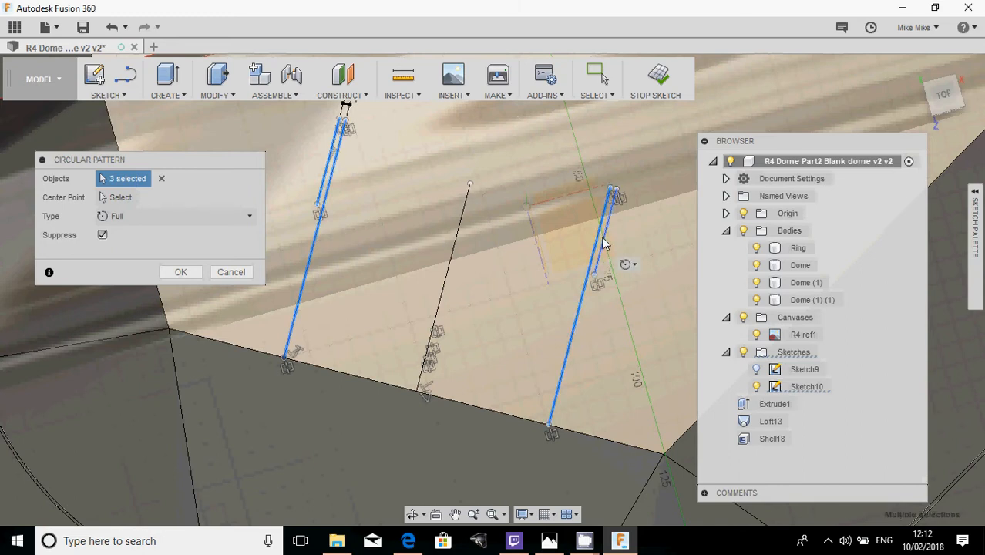
scroll(477, 284, down, 5)
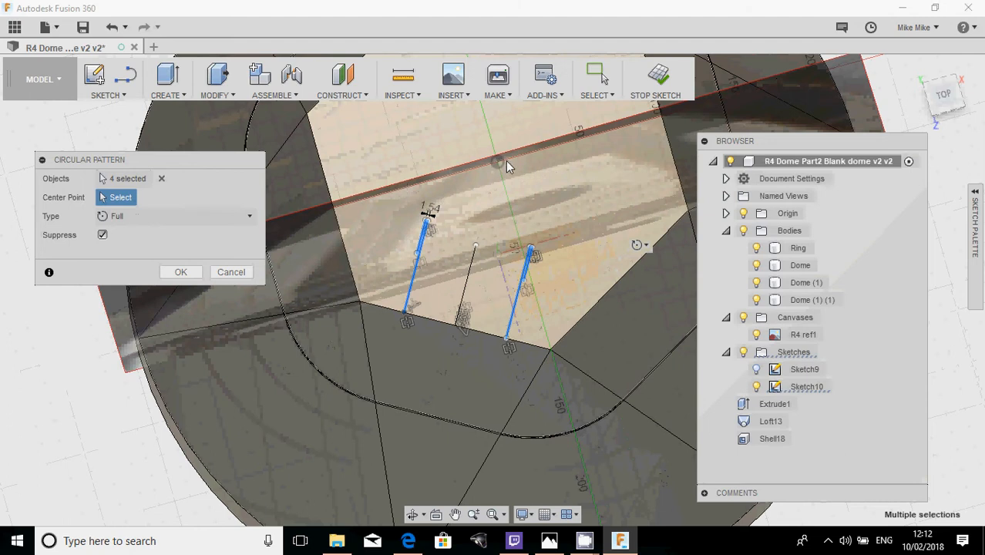
scroll(497, 167, down, 5)
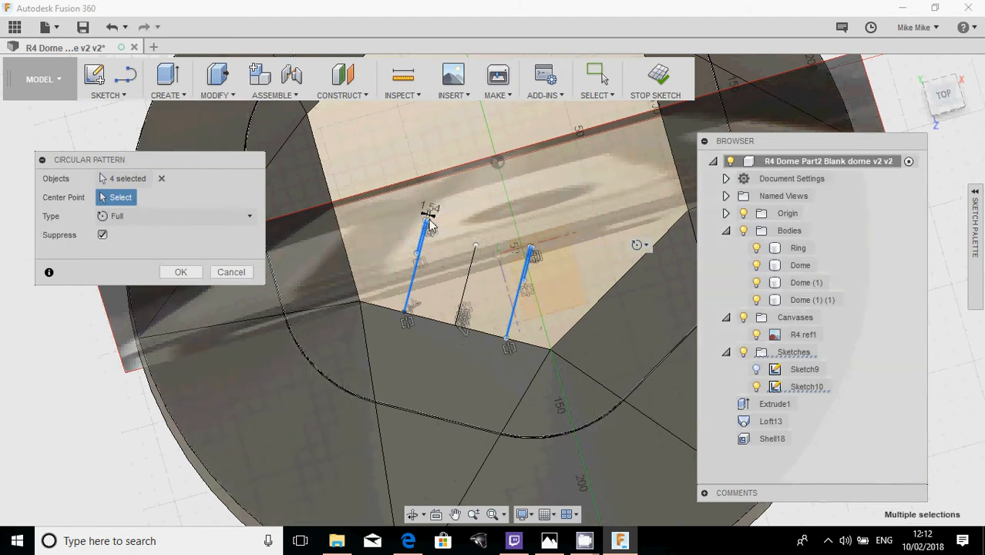
shift+middle_drag(318, 370, 308, 484)
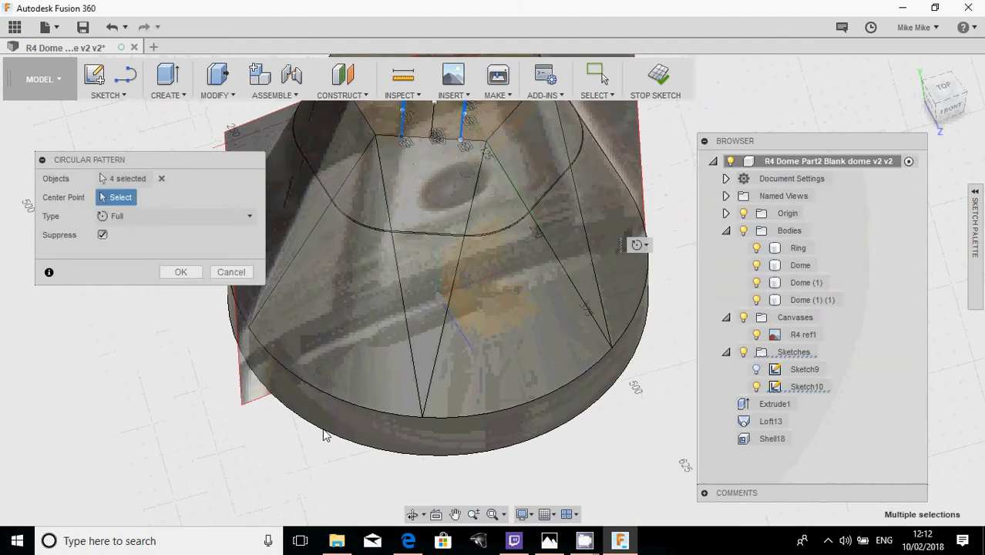
scroll(429, 273, up, 5)
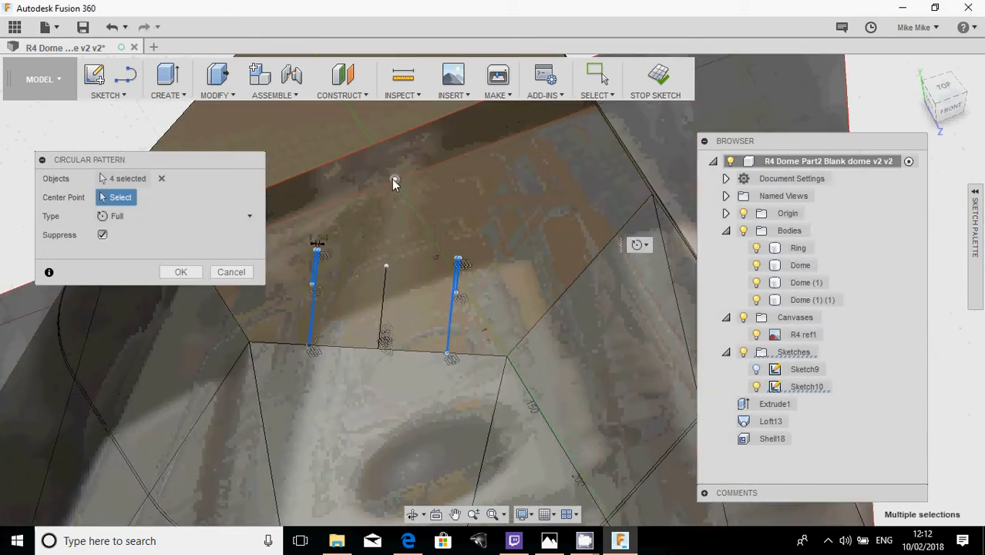
click(393, 180)
scroll(389, 202, down, 2)
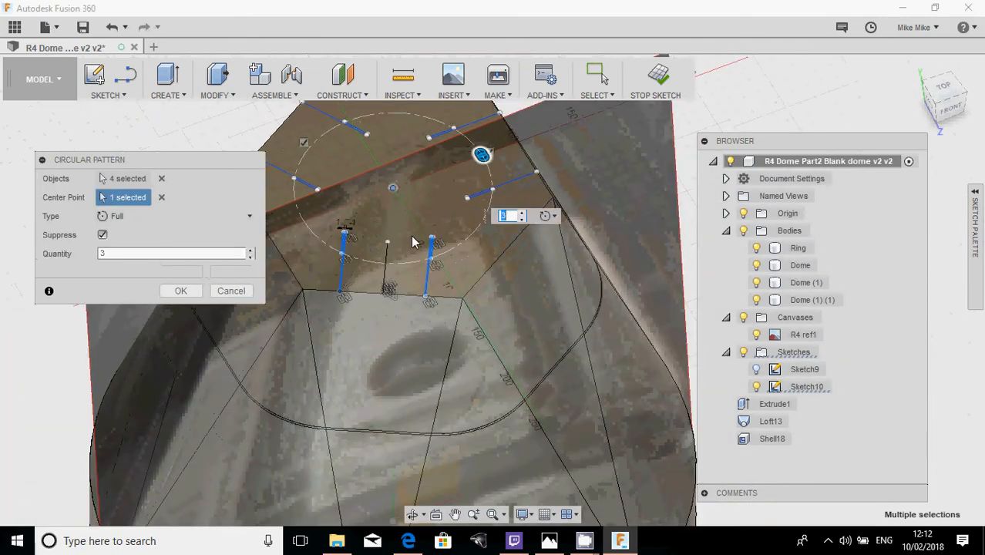
shift+middle_drag(412, 242, 450, 228)
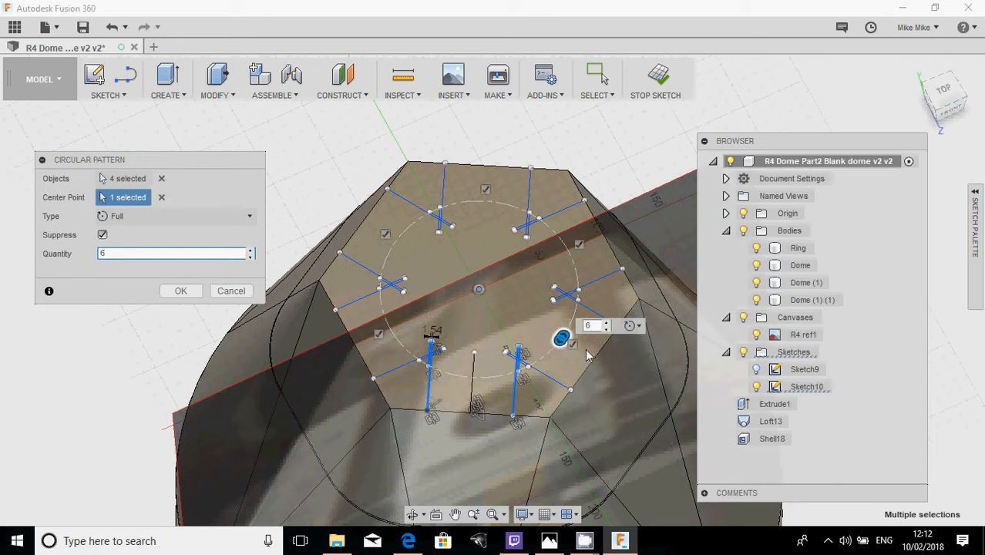
click(176, 290)
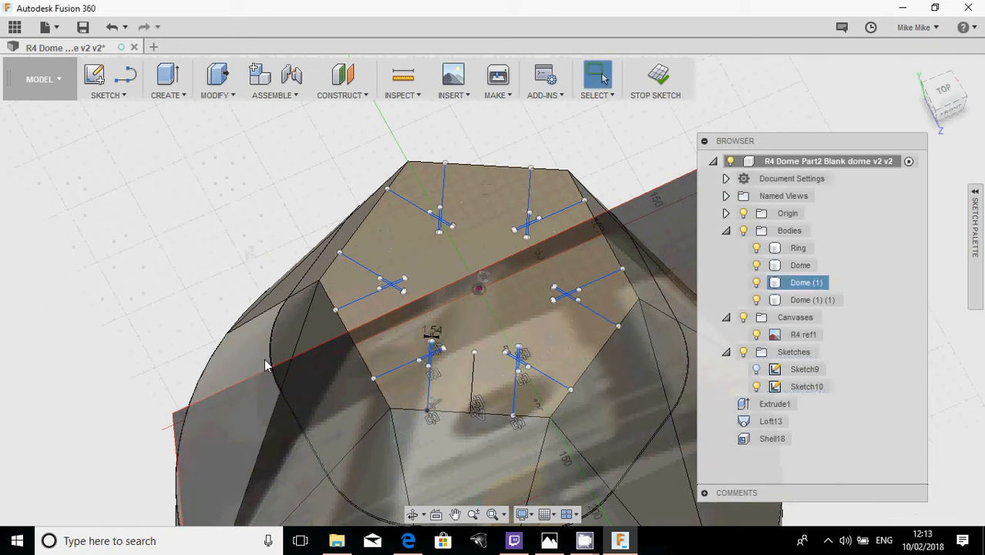
scroll(239, 327, down, 5)
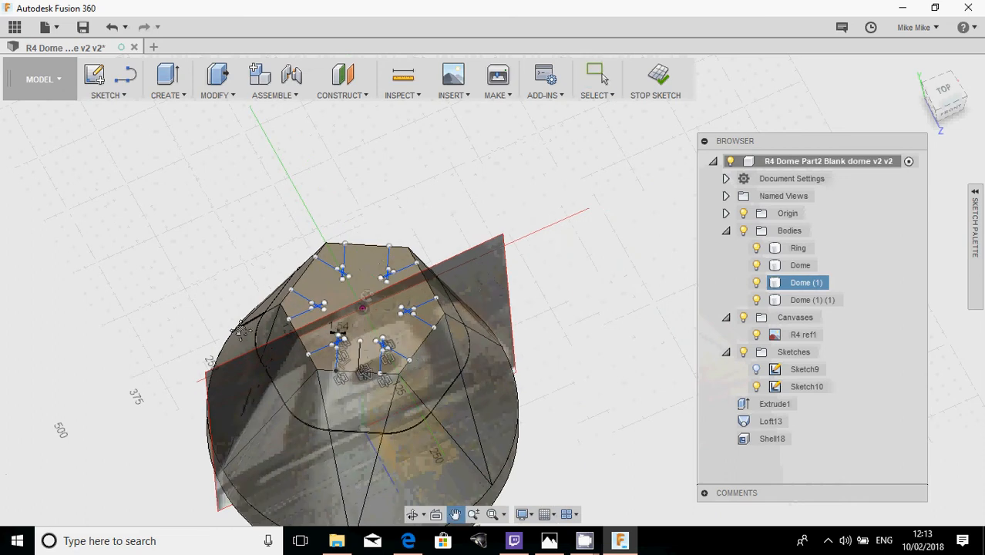
- Finish the sketch holding the six patterned sets of strip lines on the top hexagon
click(318, 326)
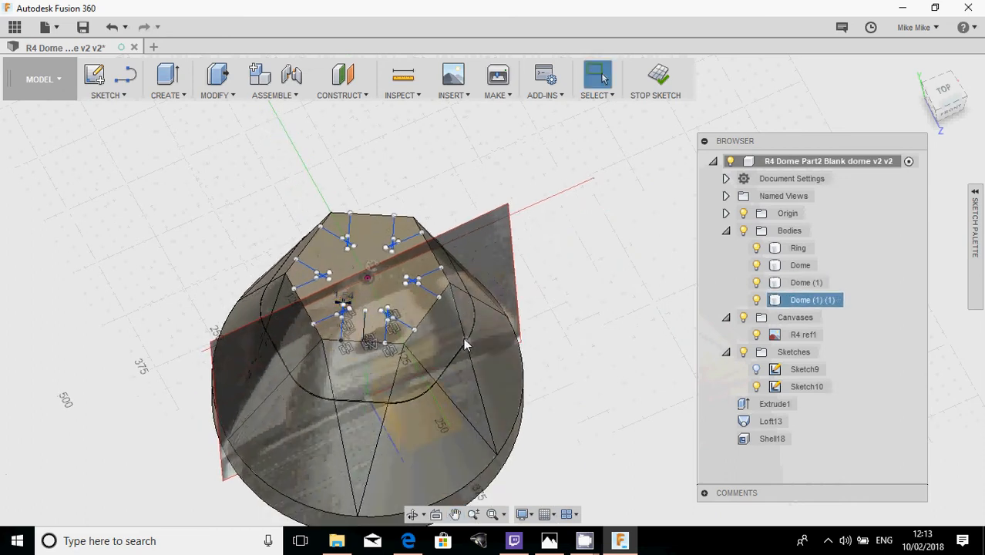
drag(770, 141, 793, 88)
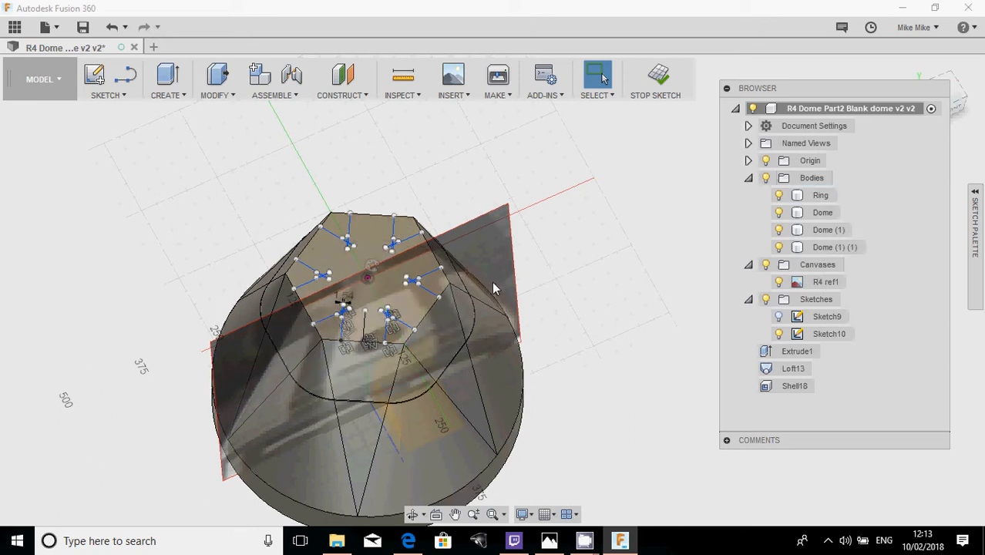
scroll(316, 268, up, 5)
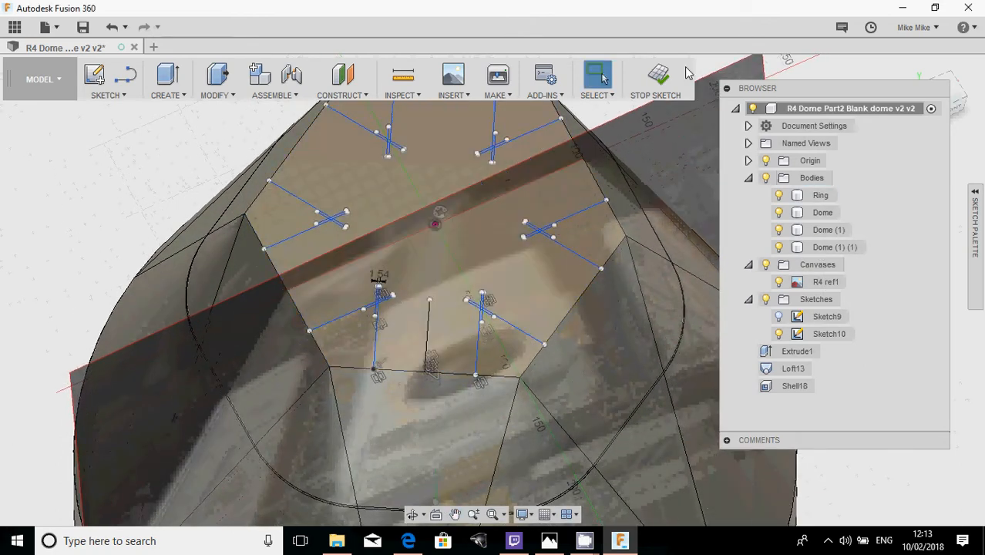
click(657, 75)
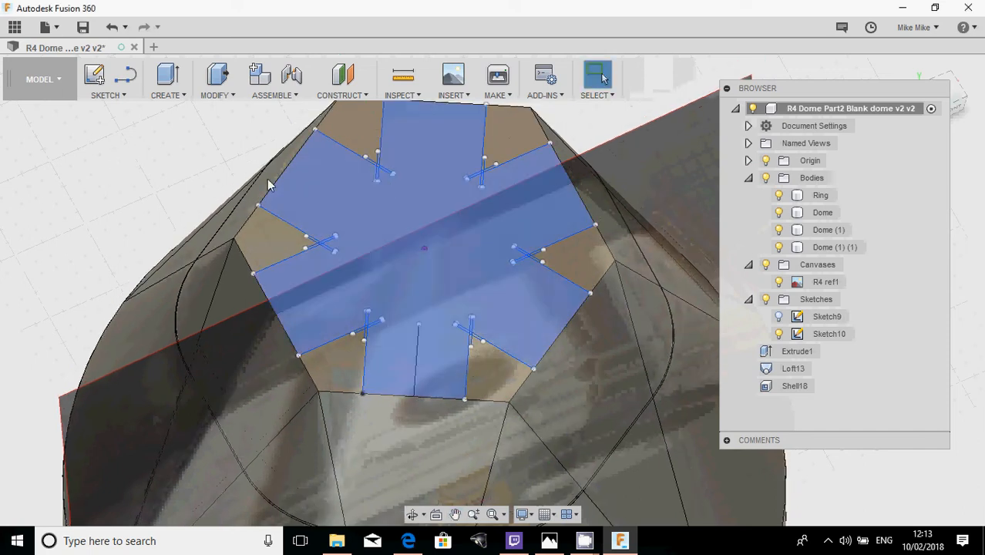
- Split the three dome bodies along the longer line of the left strip pair on the hexagon's front edge, with the splitting tool extended
click(214, 94)
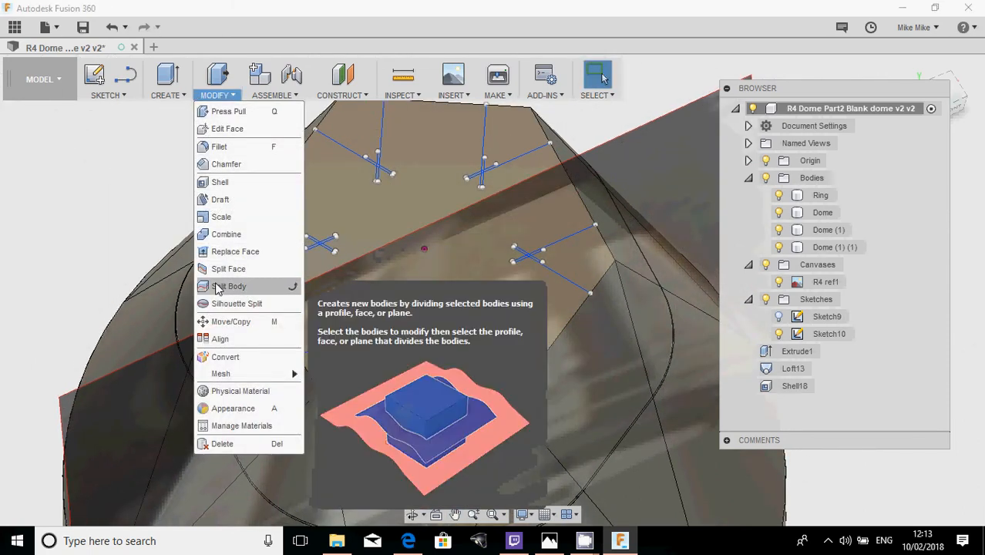
click(217, 288)
click(818, 213)
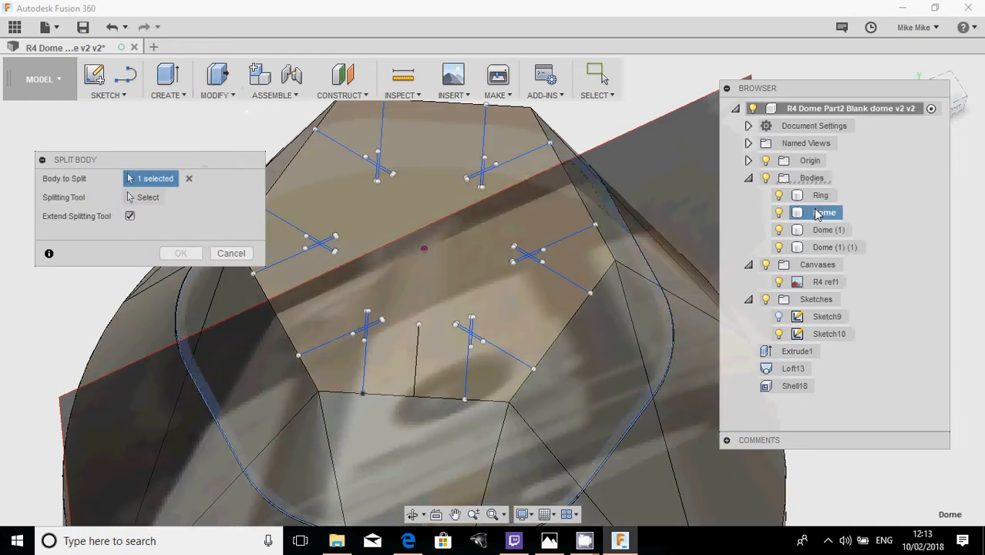
click(817, 231)
click(819, 248)
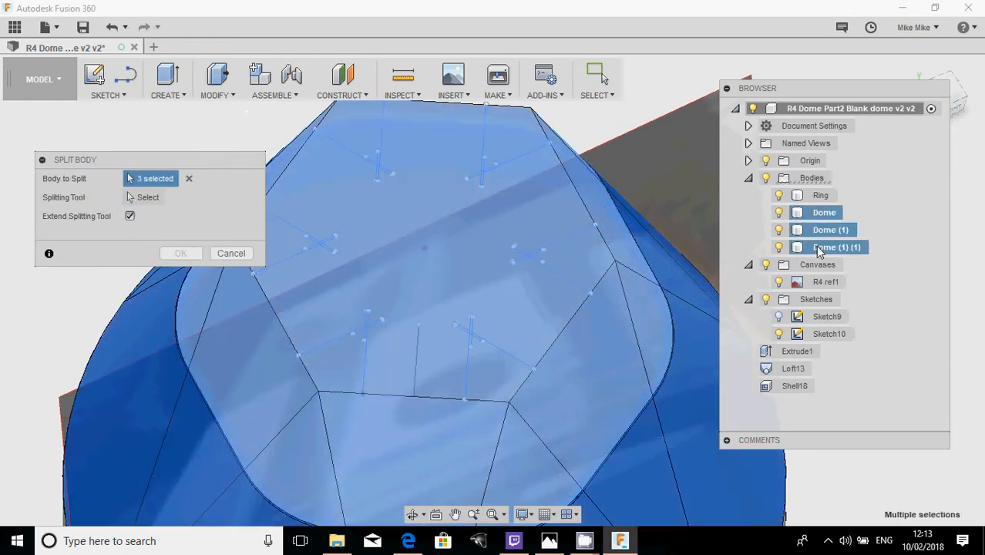
scroll(355, 355, up, 5)
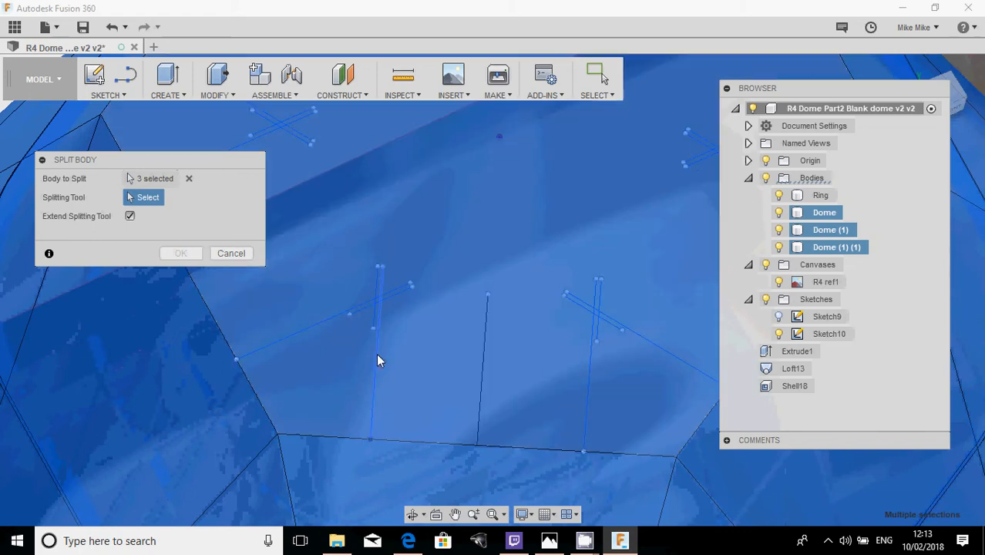
click(377, 358)
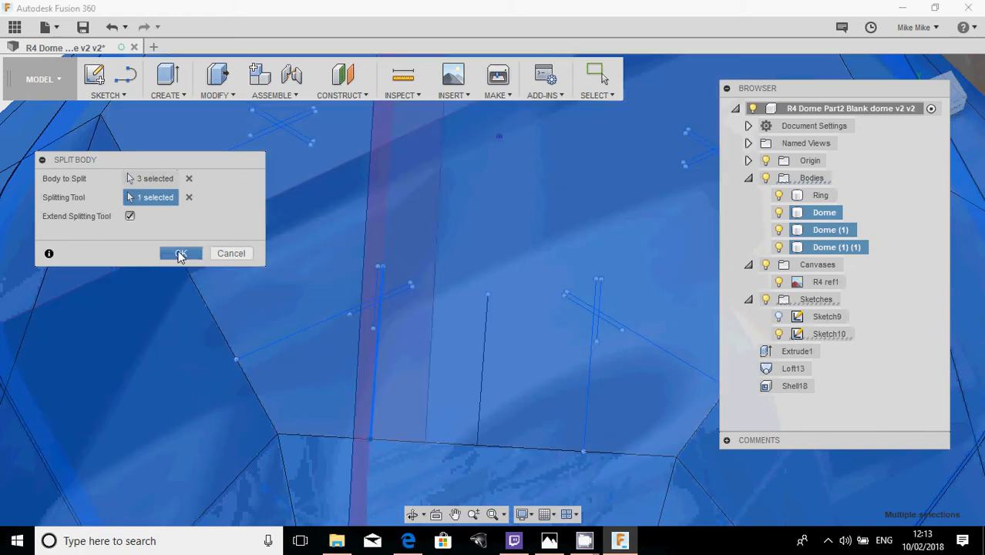
click(180, 252)
scroll(385, 309, down, 3)
scroll(389, 310, down, 2)
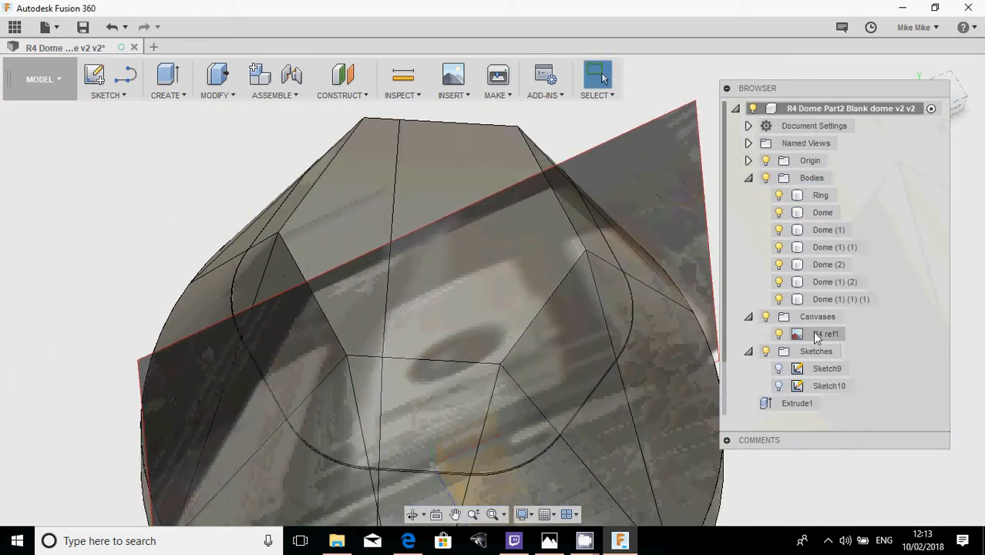
- Show Sketch10 again and split all six dome bodies along the shorter parallel line of the left front strip, with the splitting tool extended
scroll(845, 290, down, 1)
click(779, 351)
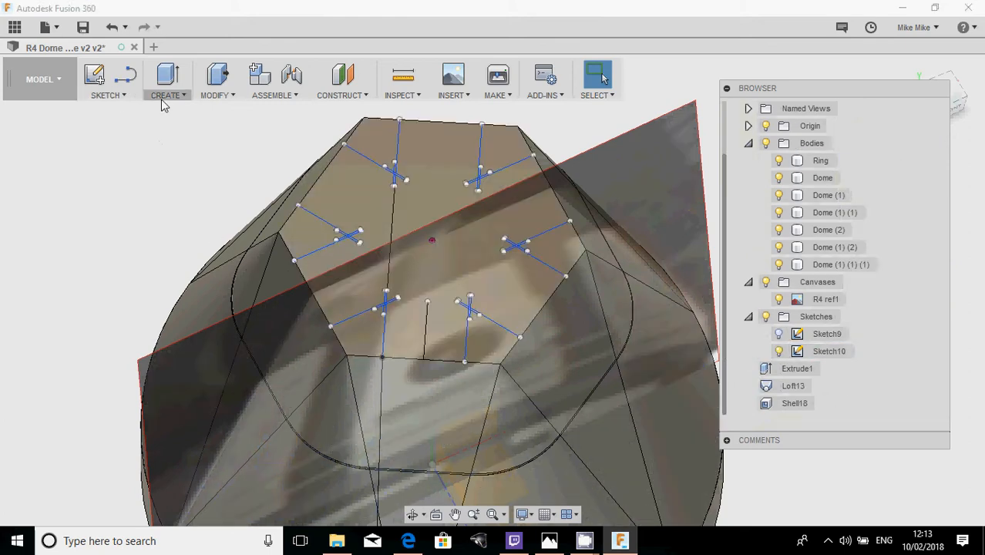
click(216, 95)
click(228, 286)
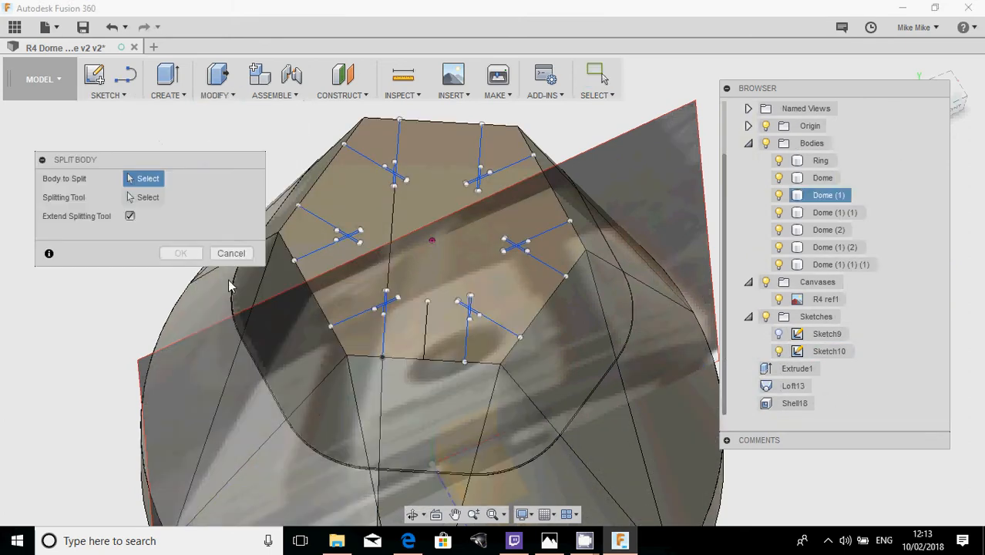
click(822, 177)
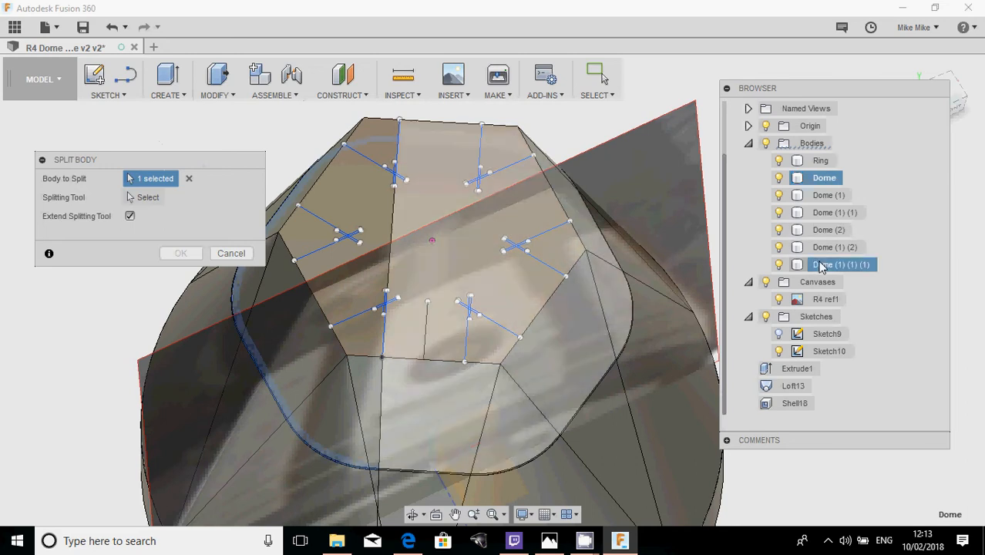
shift+click(821, 264)
click(146, 198)
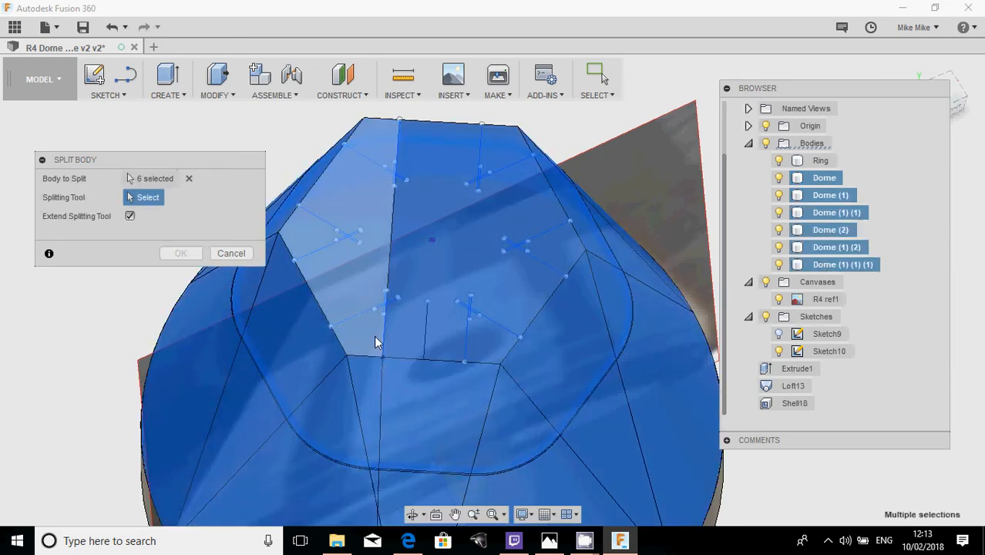
scroll(375, 335, up, 5)
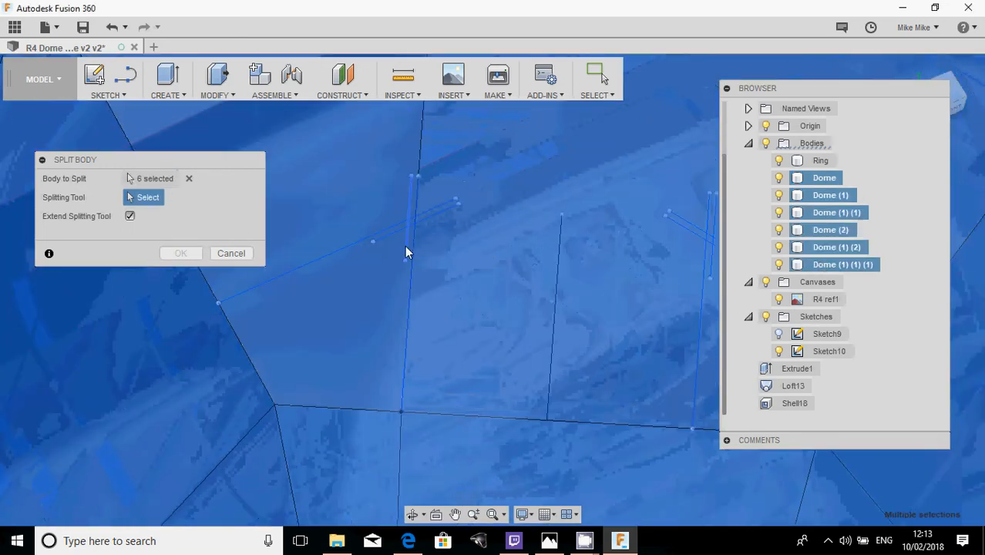
click(404, 246)
click(179, 253)
scroll(262, 314, down, 8)
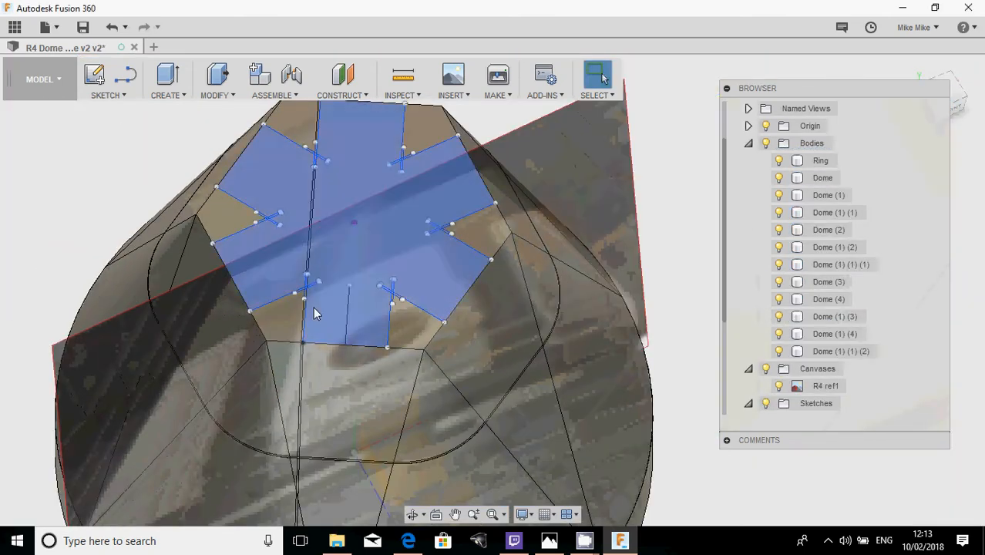
scroll(264, 388, down, 1)
- Split all 11 dome bodies along the longer line of the mirrored right strip pair on the hexagon's front edge
middle_drag(265, 388, 332, 288)
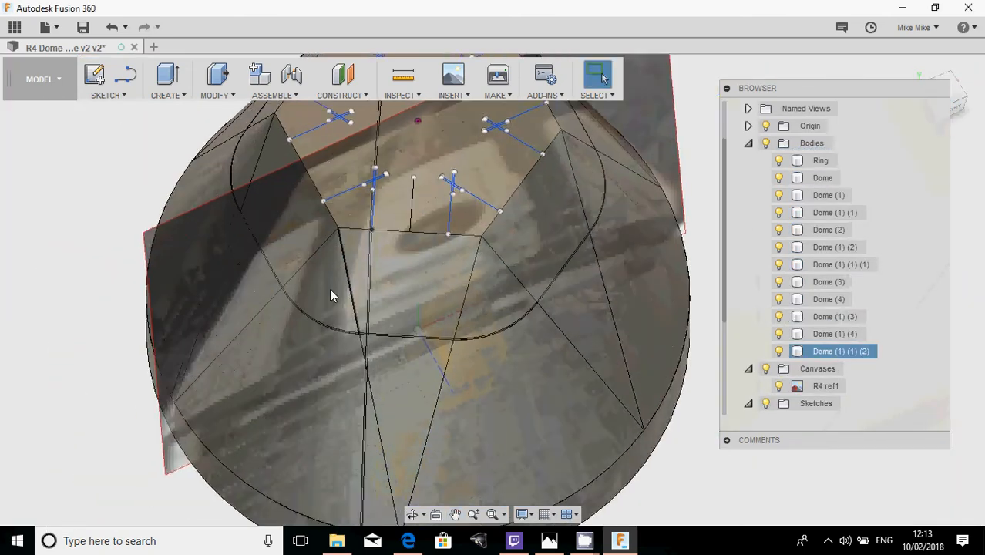
scroll(365, 312, down, 2)
shift+middle_drag(366, 318, 348, 284)
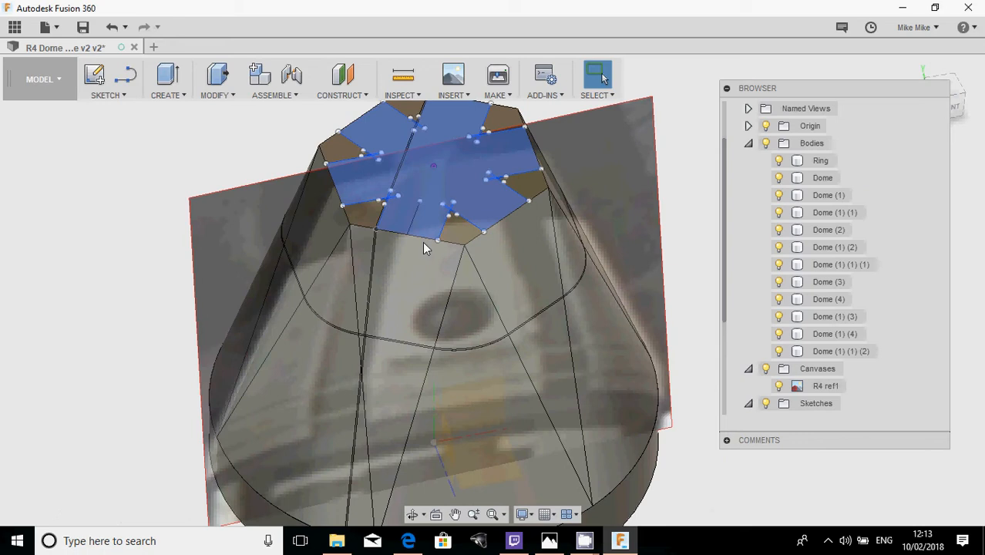
scroll(454, 213, up, 2)
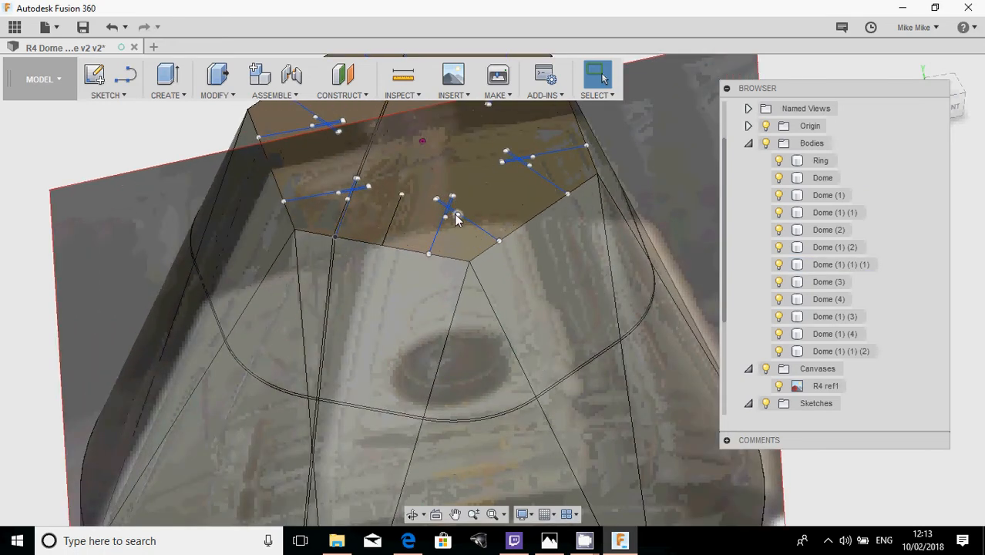
scroll(445, 240, up, 3)
scroll(431, 245, down, 1)
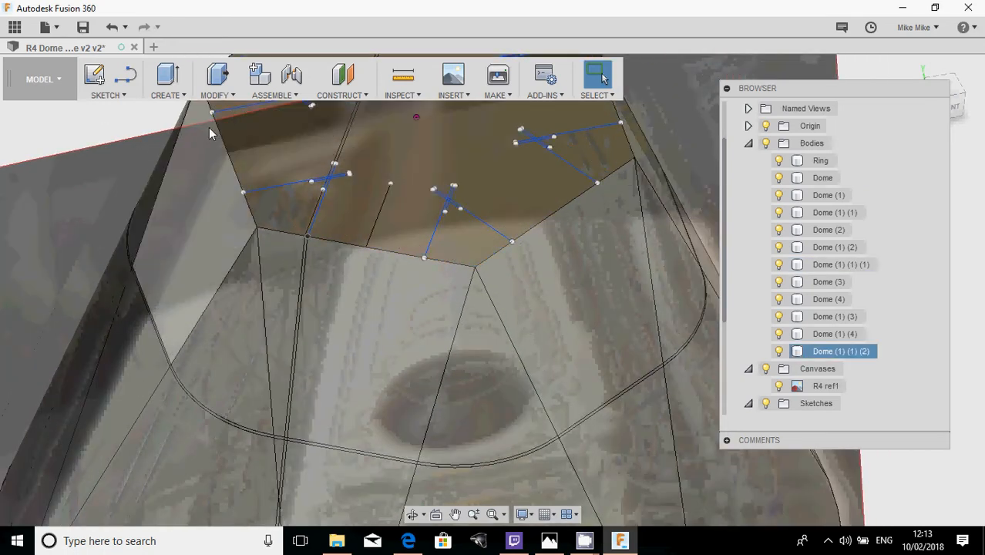
click(231, 93)
click(222, 282)
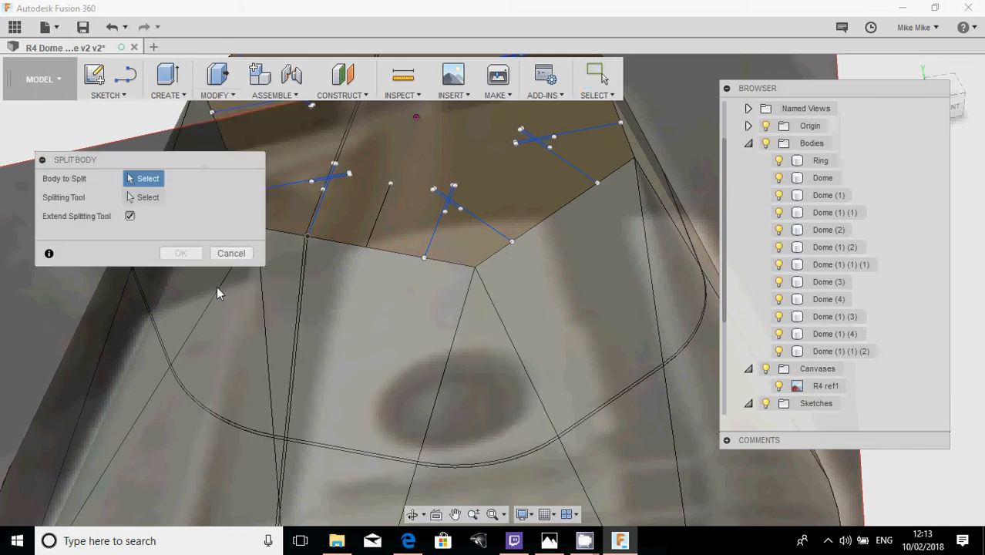
click(823, 178)
shift+click(830, 351)
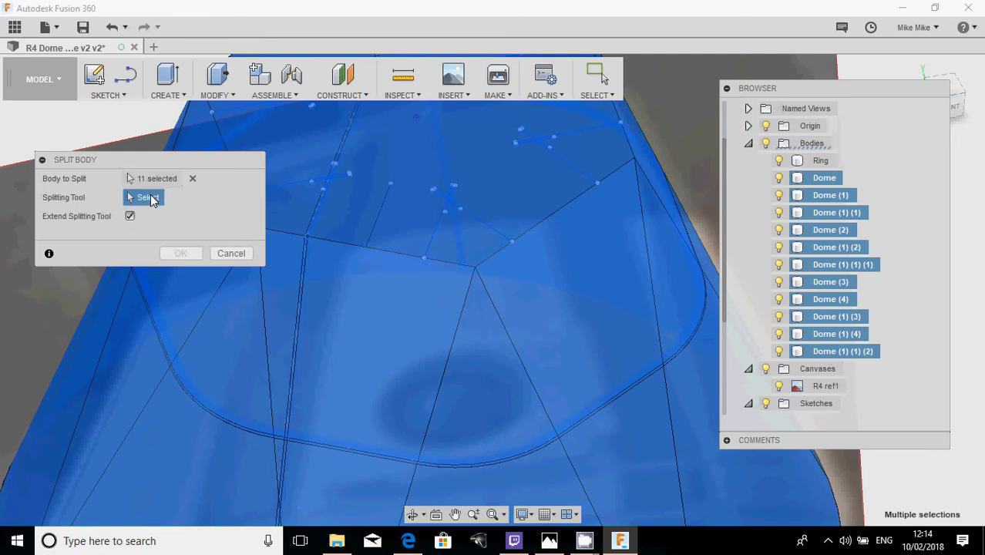
scroll(435, 216, up, 3)
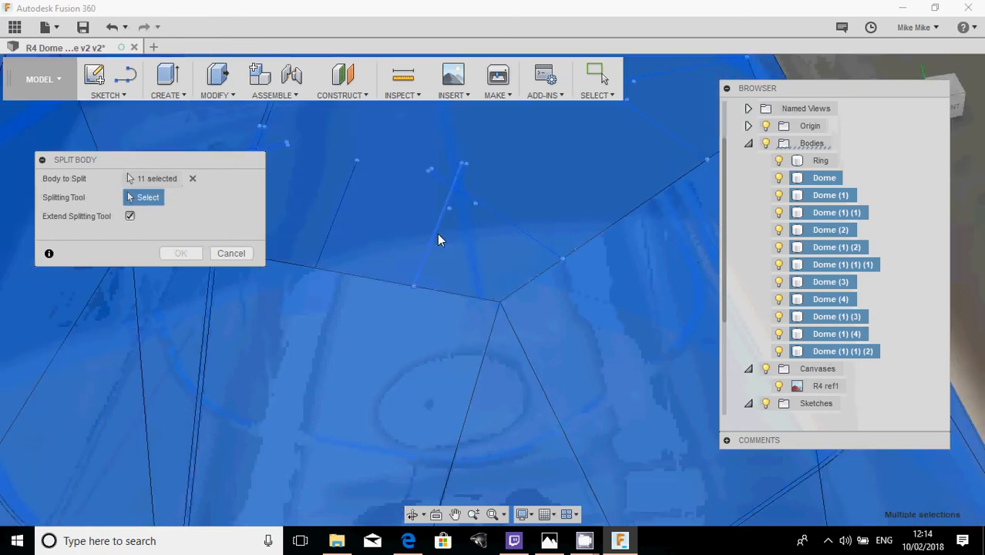
click(437, 239)
click(176, 254)
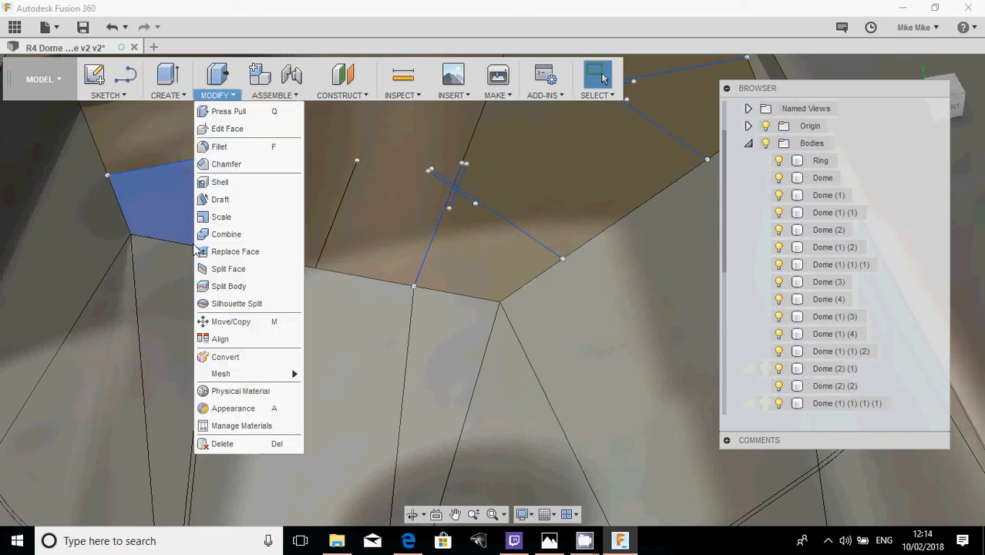
- Split all 16 dome bodies along the shorter parallel line of the right front strip, with the splitting tool extended
click(228, 286)
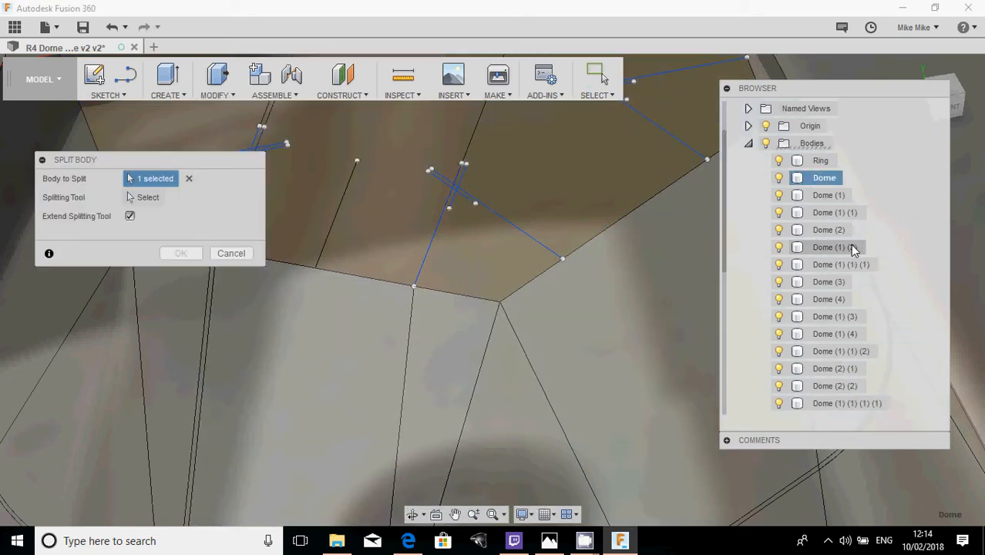
scroll(853, 250, down, 3)
shift+click(843, 352)
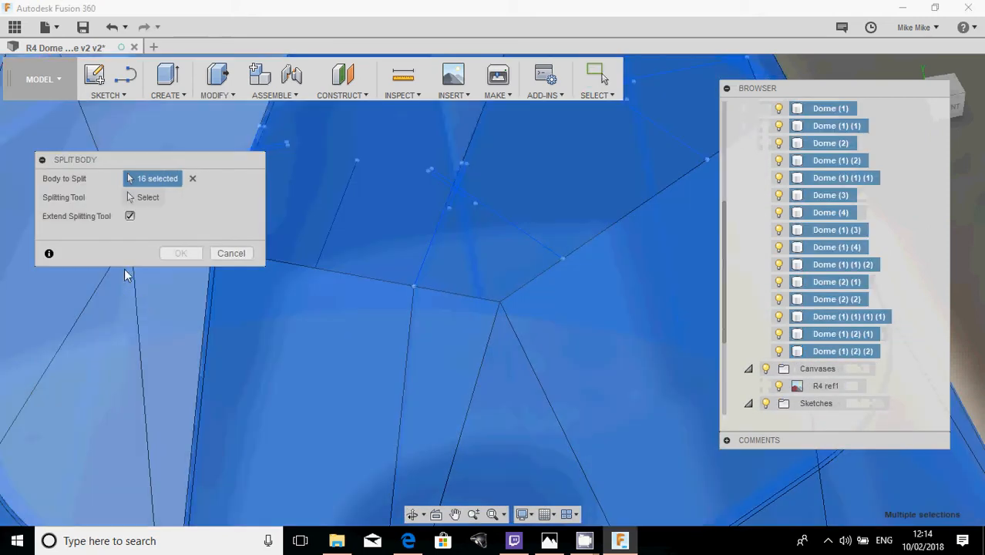
click(143, 197)
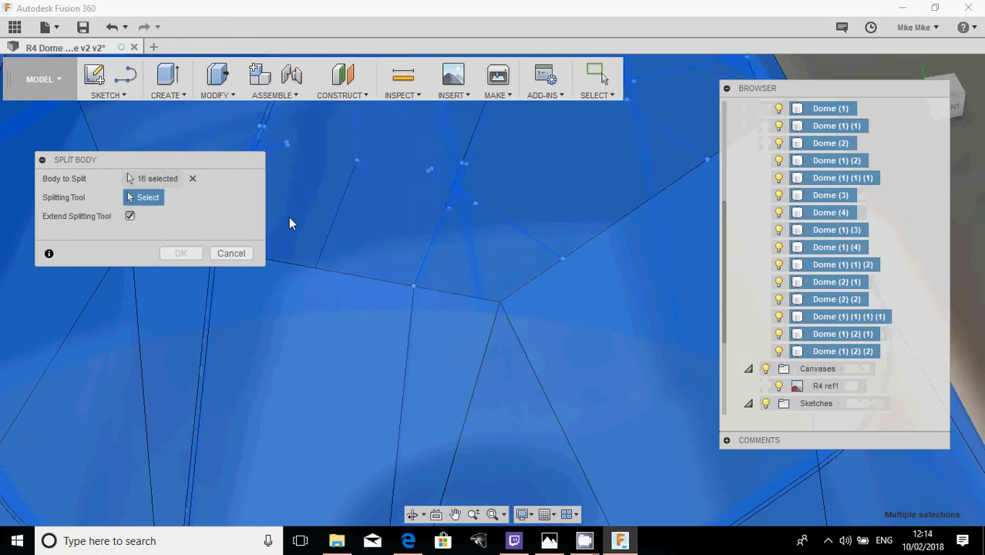
scroll(440, 243, up, 2)
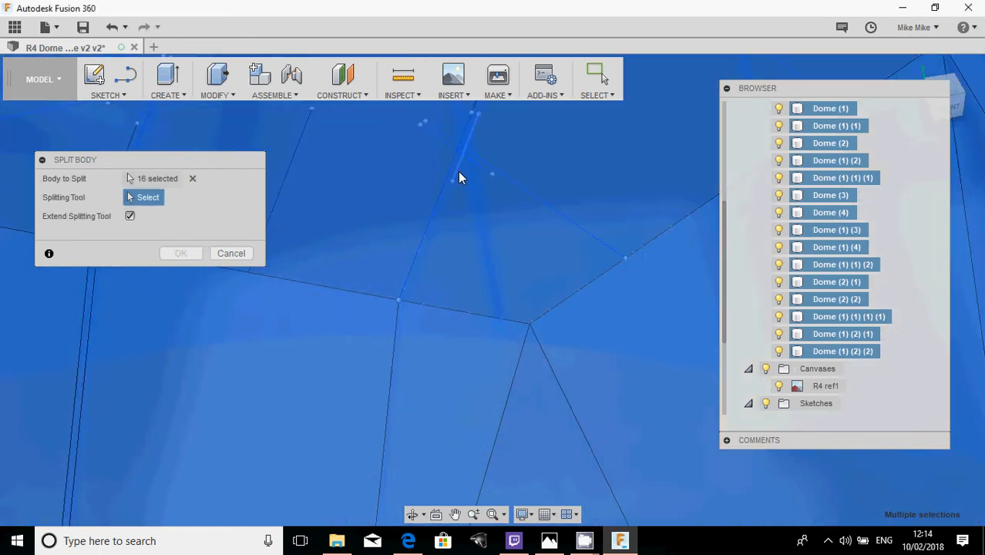
click(458, 172)
click(179, 253)
scroll(292, 283, down, 5)
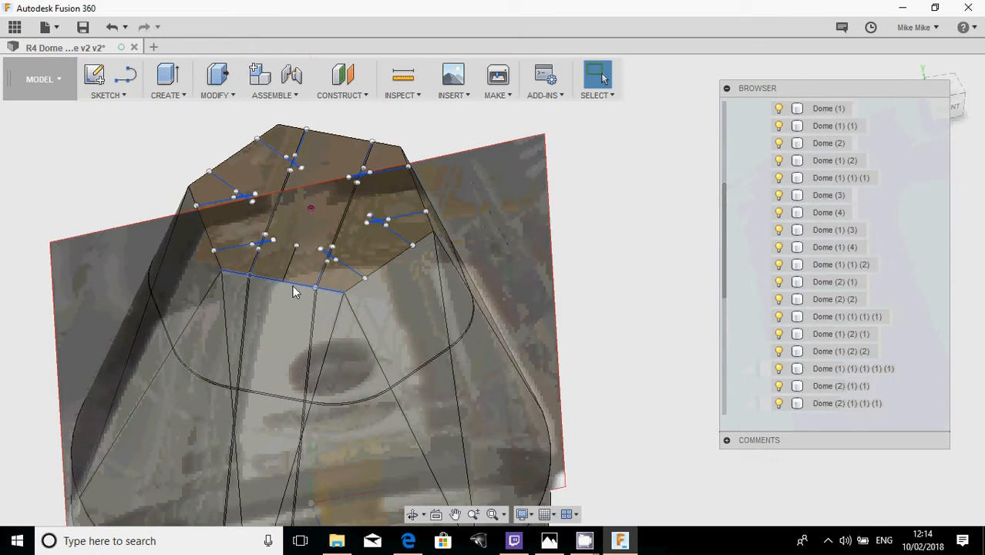
- Split all 21 dome bodies along the longer strip line nearest the front corner on the hexagon's right-front edge, with the splitting tool extended
shift+middle_drag(312, 282, 331, 288)
shift+middle_drag(384, 239, 378, 245)
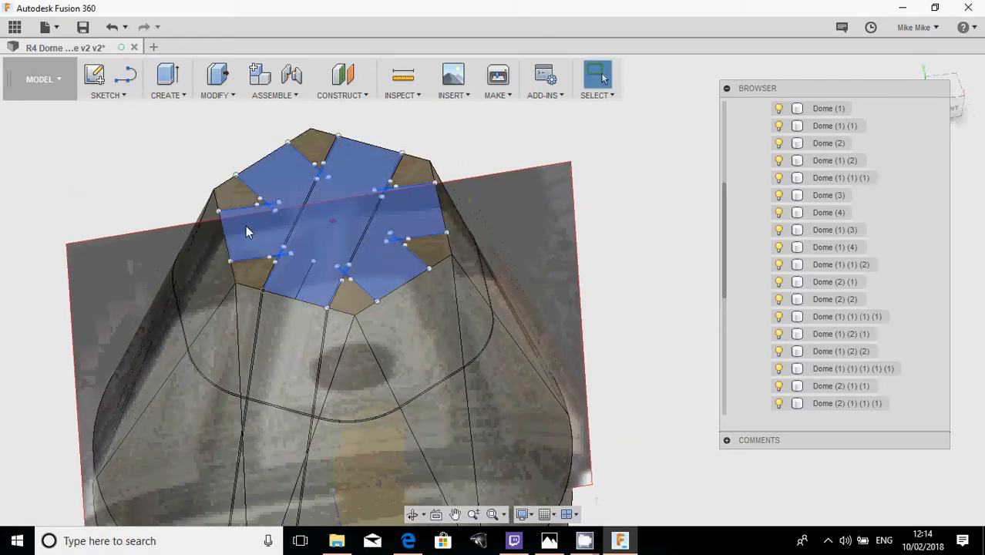
click(218, 96)
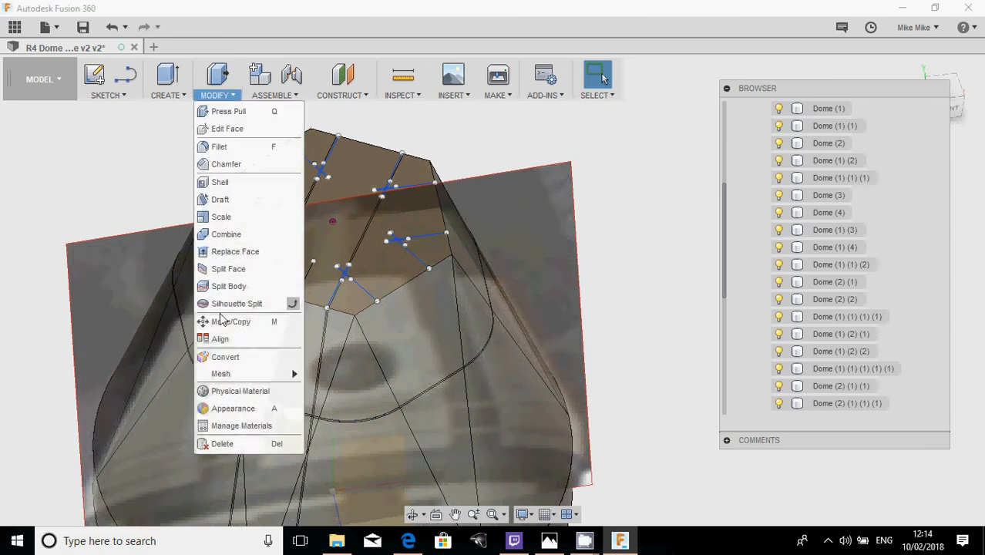
click(225, 285)
scroll(802, 220, up, 3)
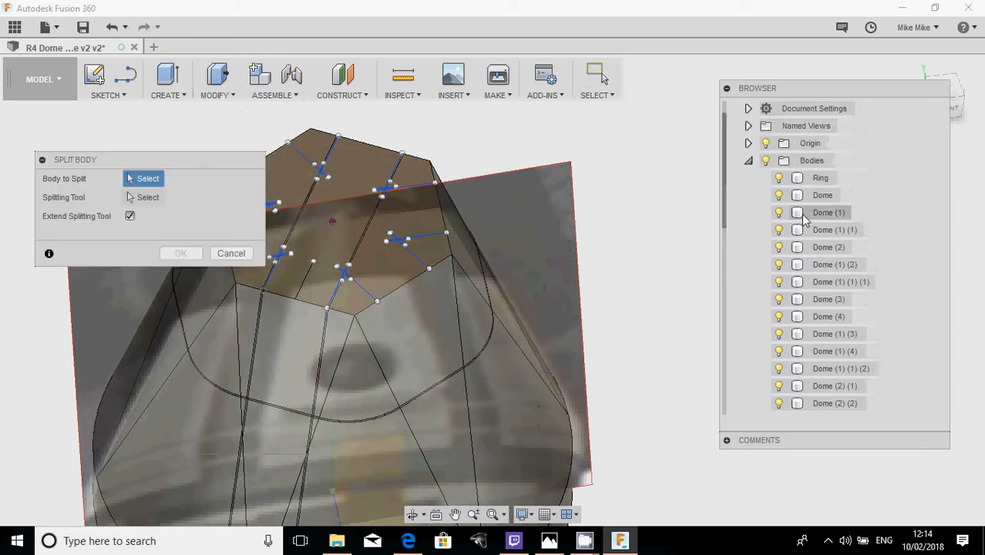
click(822, 196)
scroll(825, 215, down, 10)
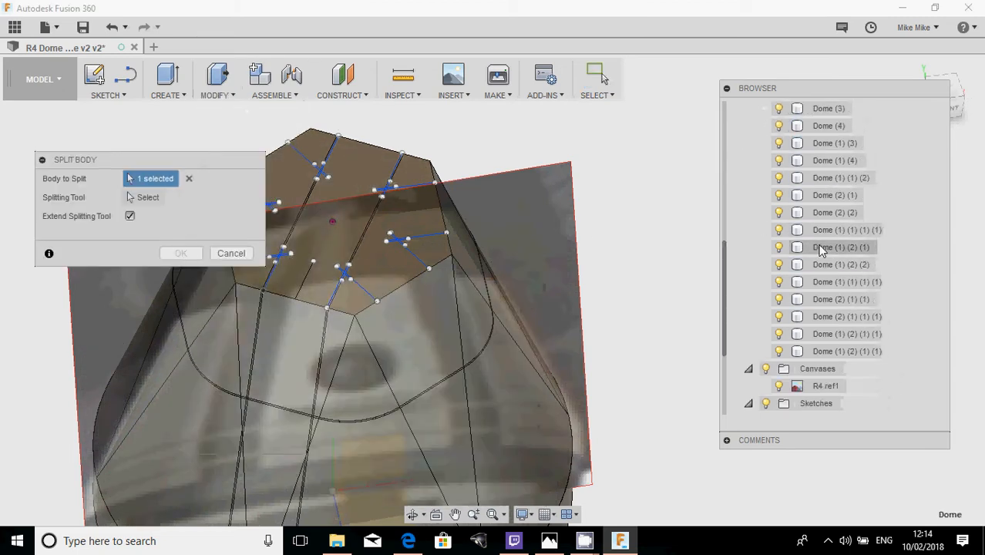
shift+click(837, 316)
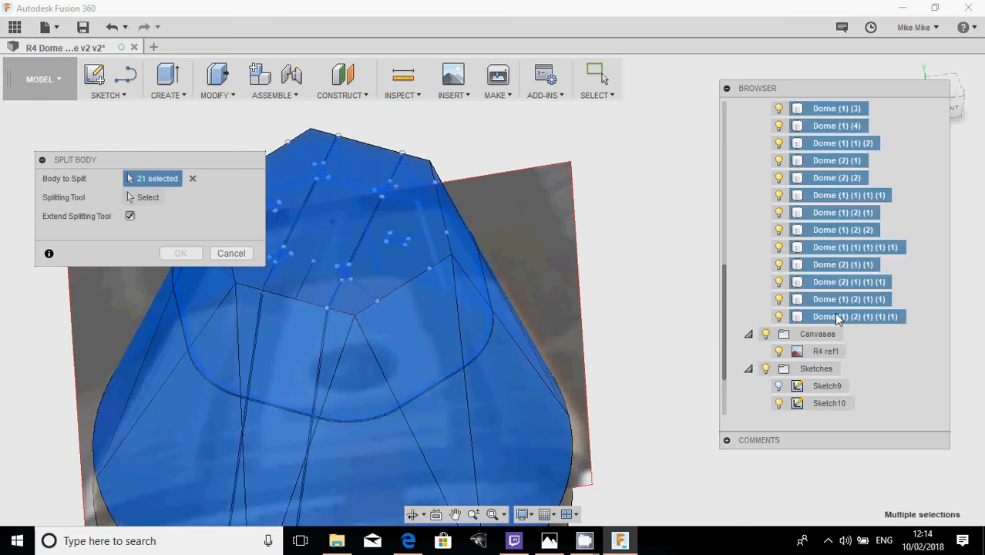
click(147, 199)
scroll(405, 293, up, 10)
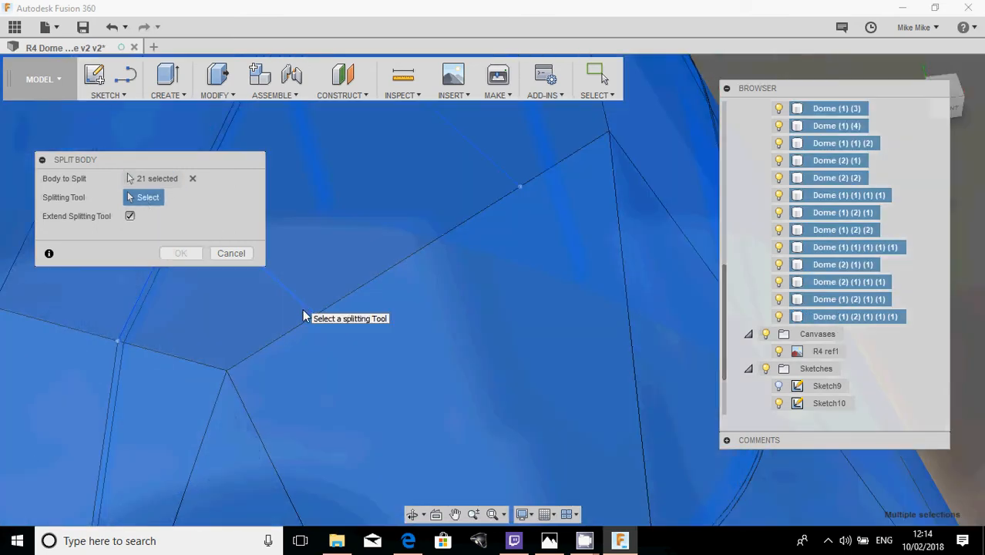
click(314, 319)
click(402, 342)
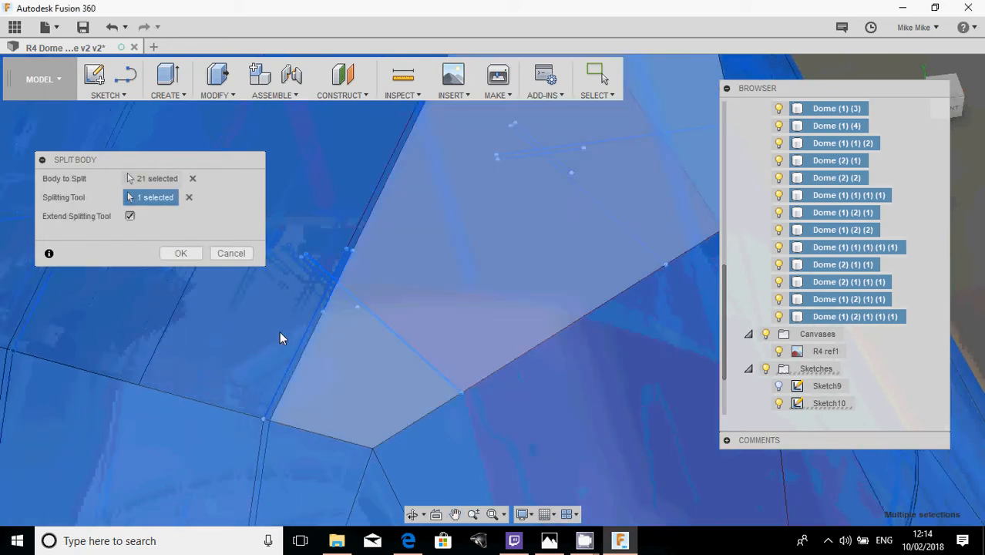
click(191, 252)
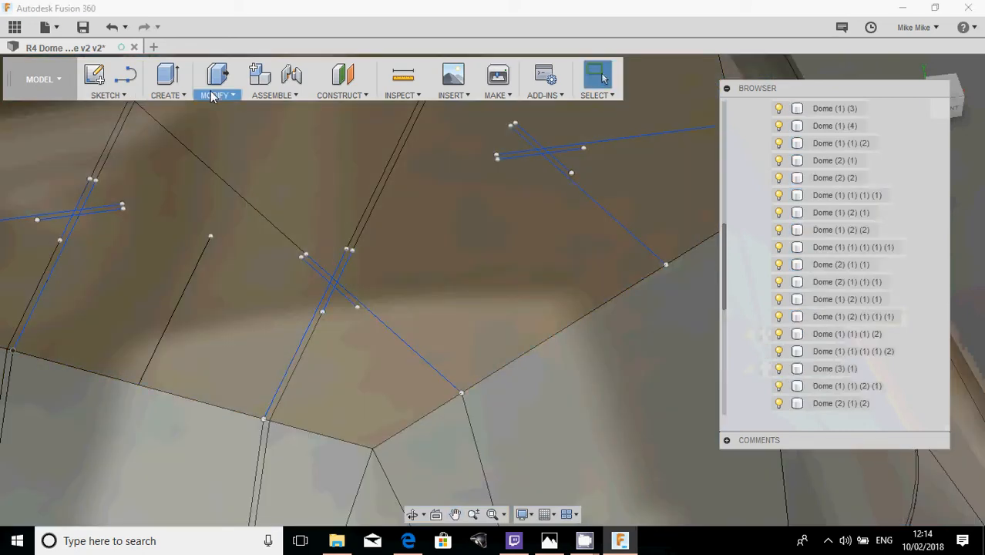
- Split all 30 dome bodies along the shorter parallel line of that same right-front edge strip, keeping the splitting tool extended
click(214, 93)
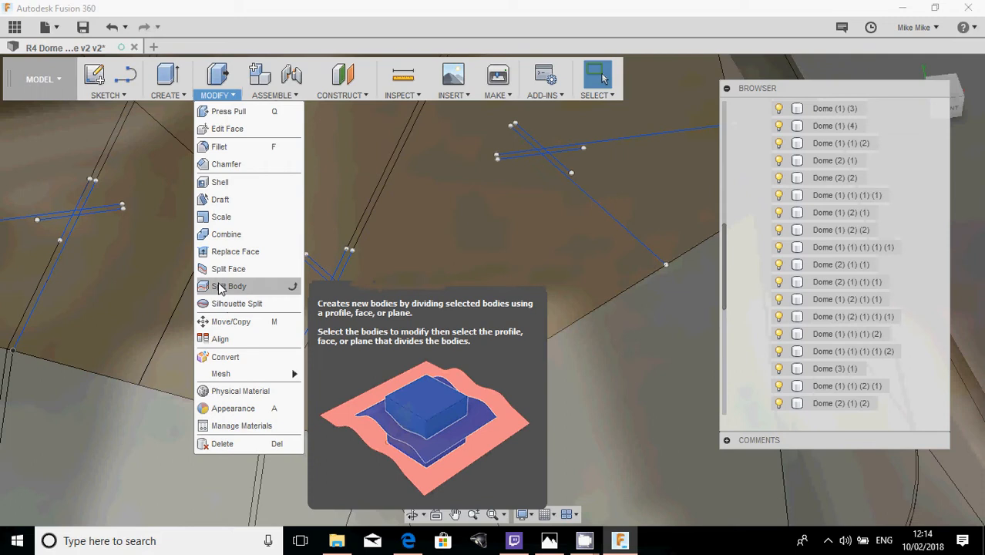
click(222, 286)
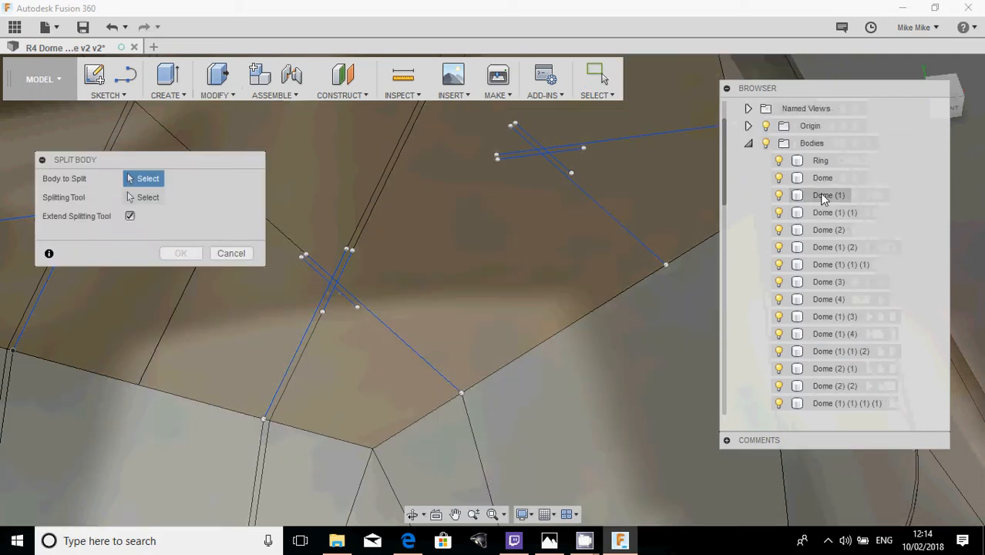
click(818, 182)
scroll(820, 200, down, 2)
scroll(821, 201, down, 3)
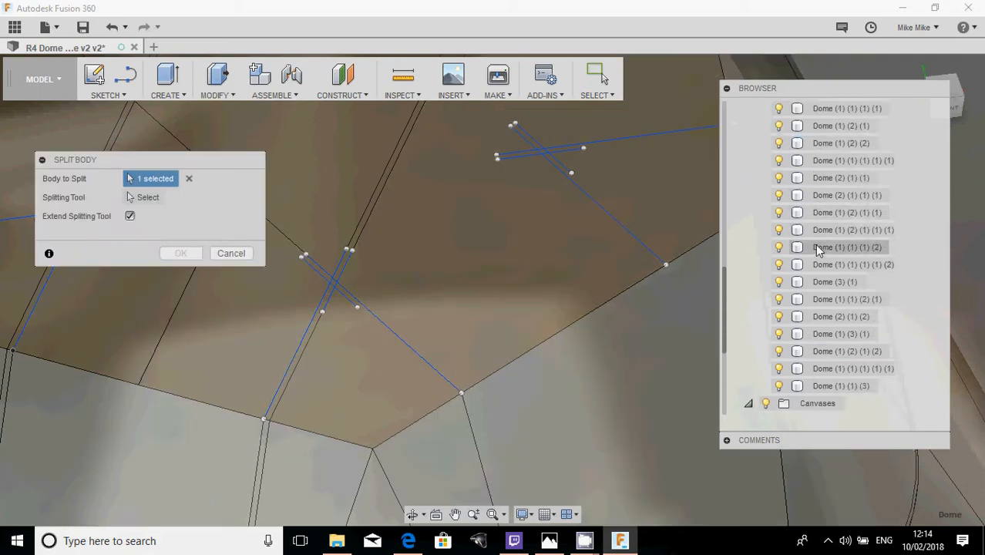
shift+click(821, 316)
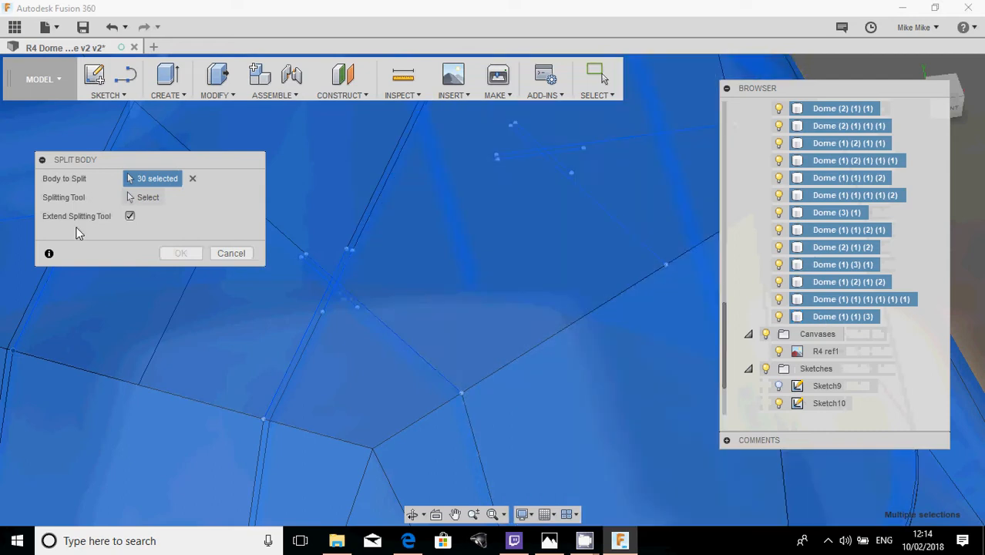
middle_drag(341, 331, 465, 397)
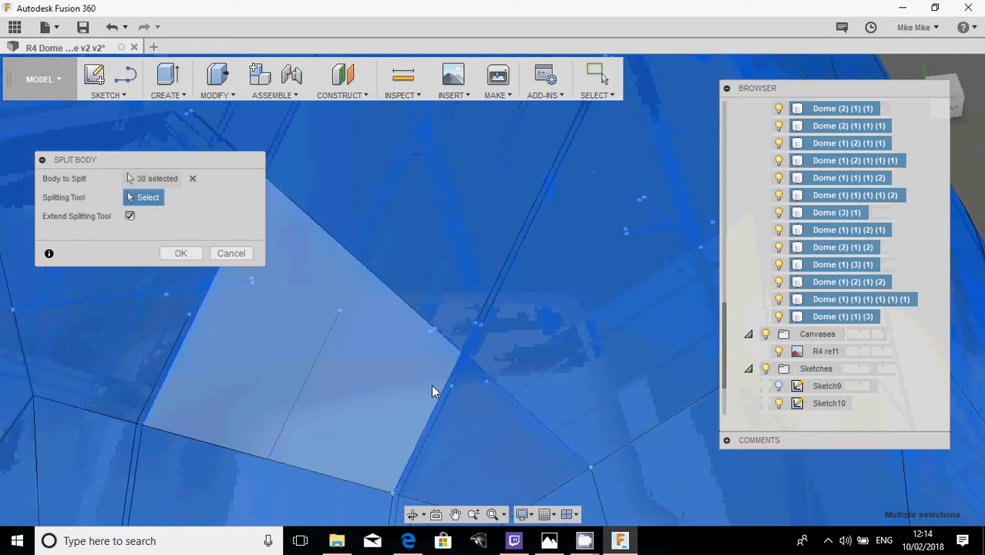
scroll(433, 356, up, 3)
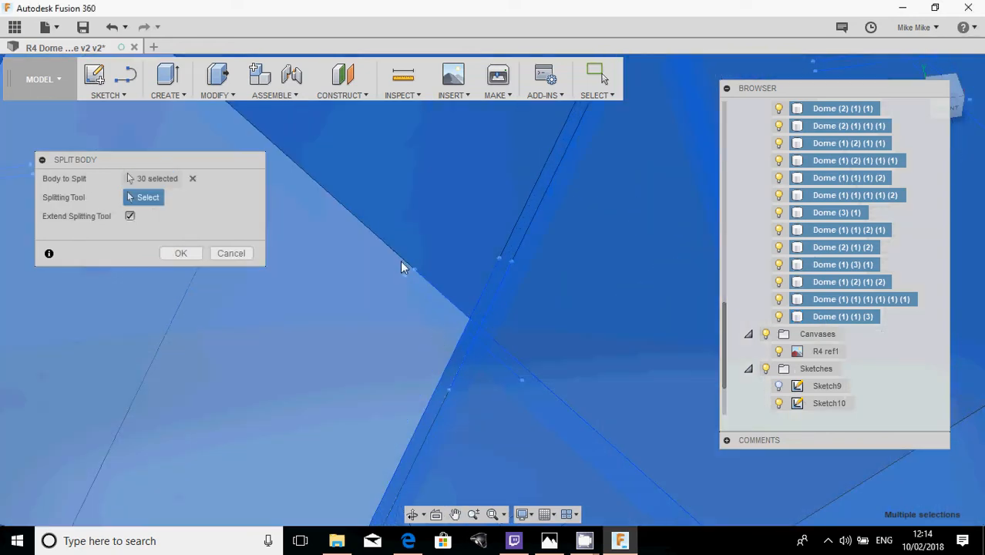
scroll(431, 255, down, 5)
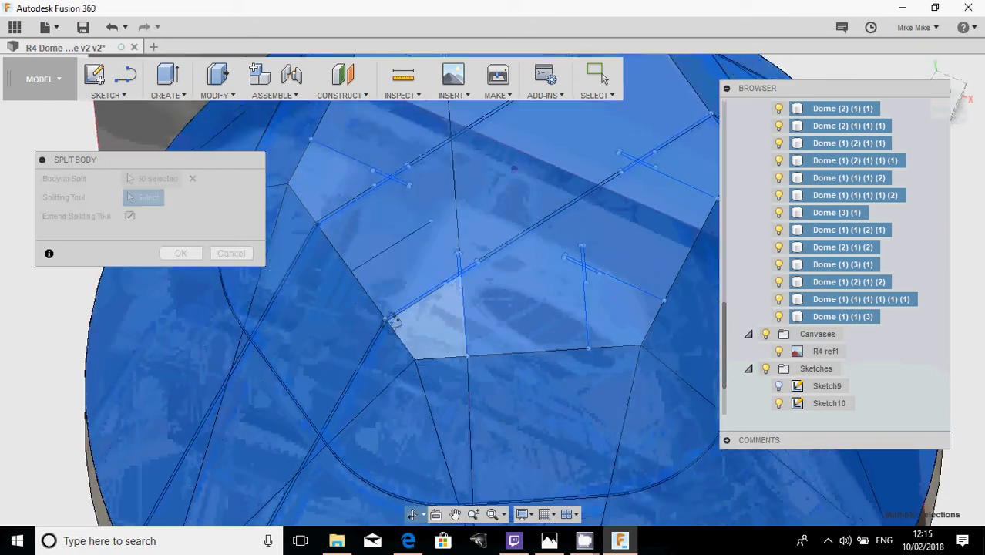
scroll(449, 268, up, 5)
click(446, 247)
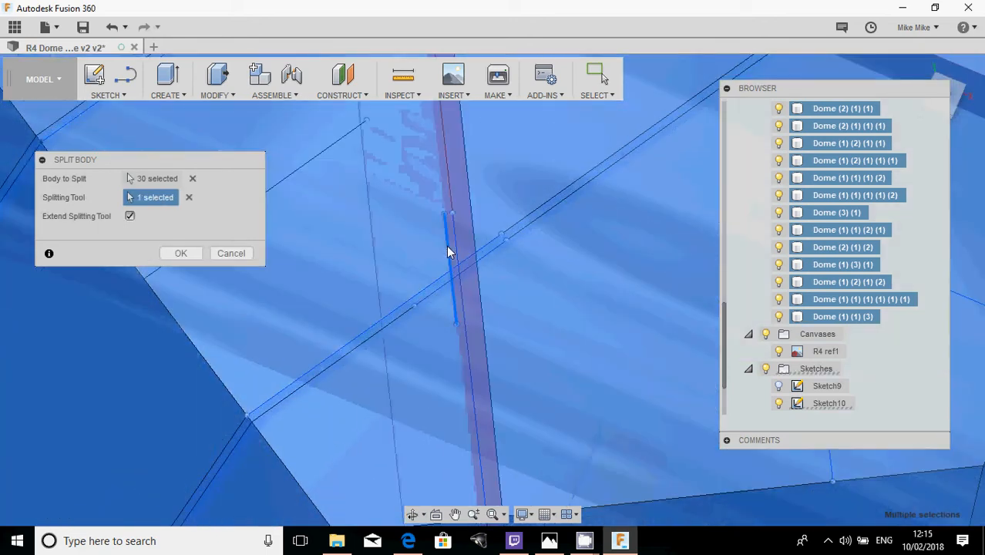
click(186, 253)
- Split all 39 dome bodies along the longer line of the second strip pair on the hexagon's right-front edge
scroll(299, 286, down, 5)
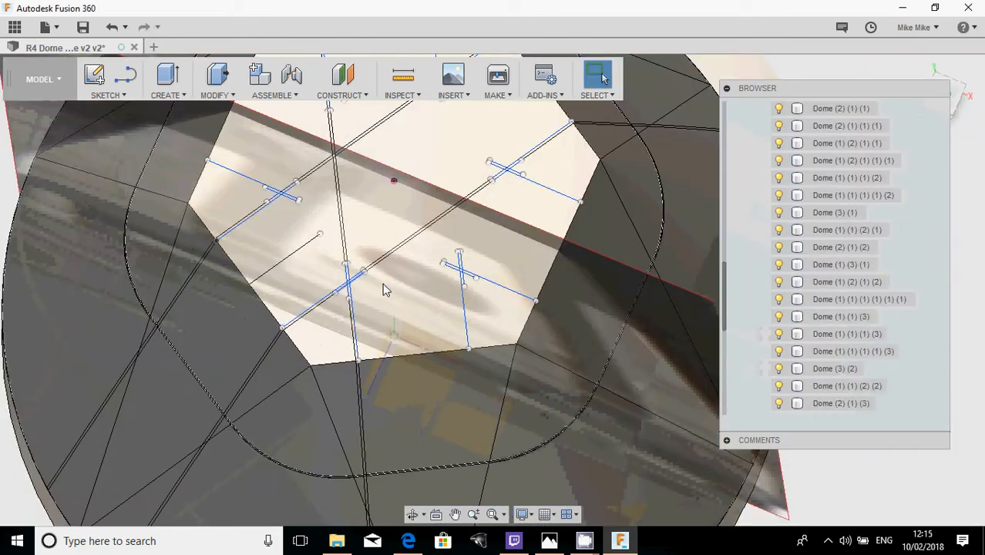
middle_drag(401, 271, 307, 275)
click(229, 95)
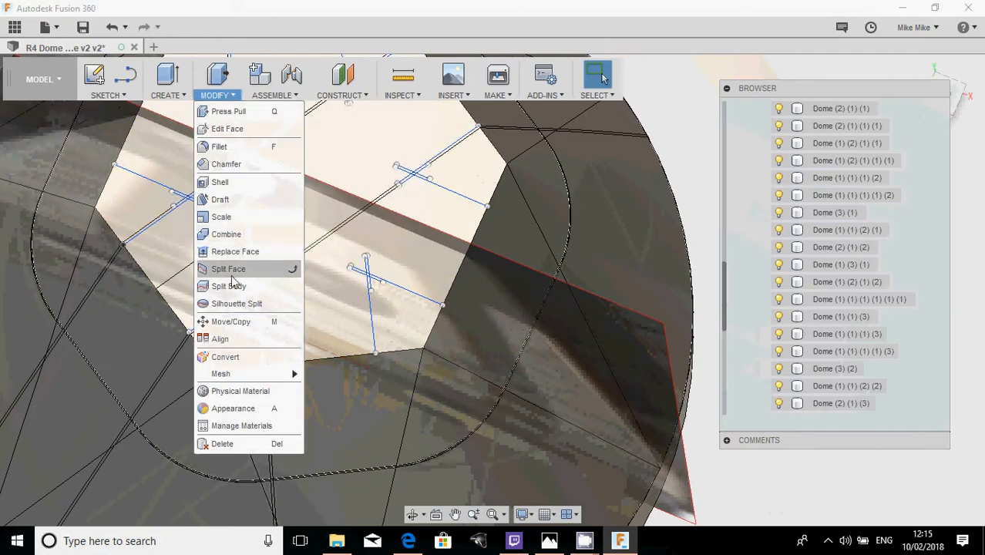
click(231, 285)
scroll(695, 242, down, 2)
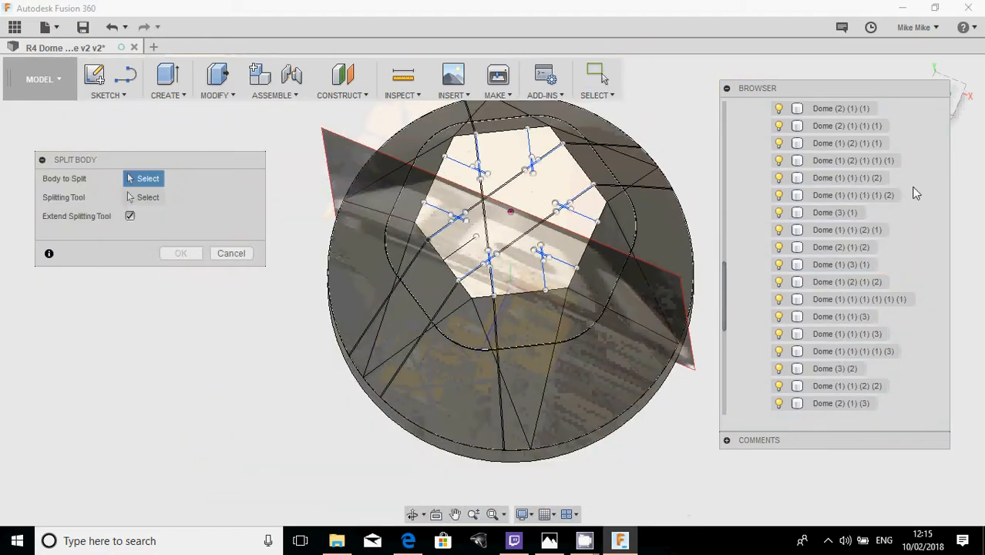
scroll(874, 209, up, 3)
scroll(856, 206, up, 3)
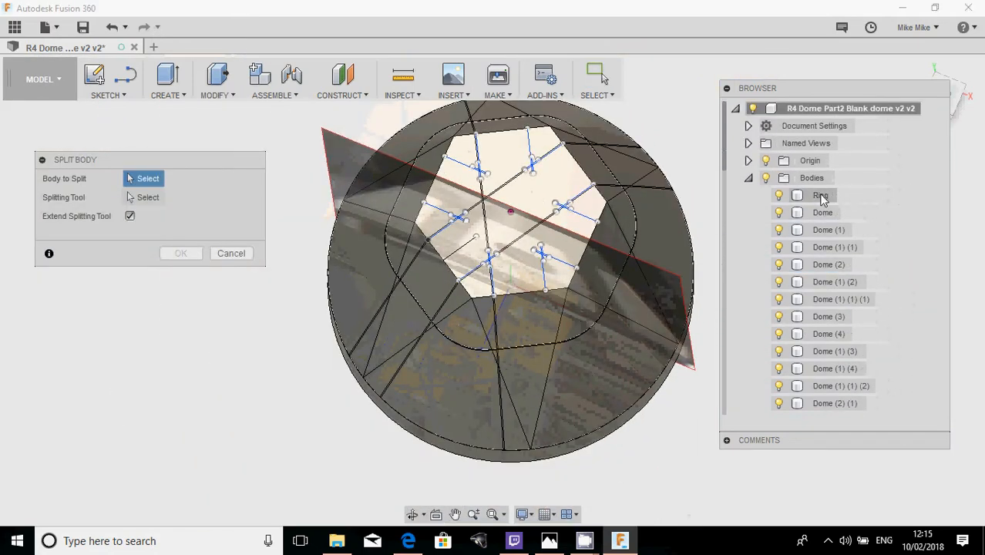
click(822, 213)
scroll(825, 231, down, 10)
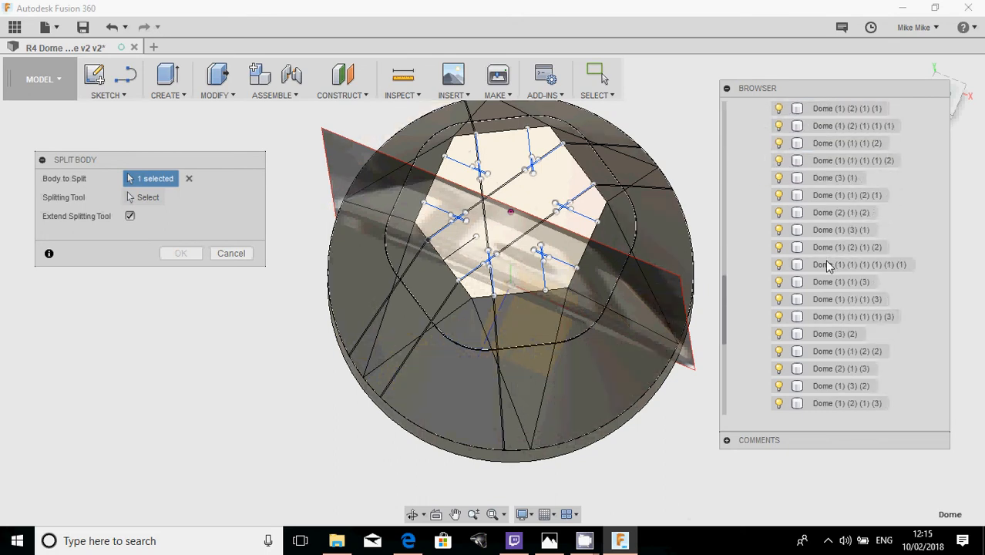
shift+click(826, 264)
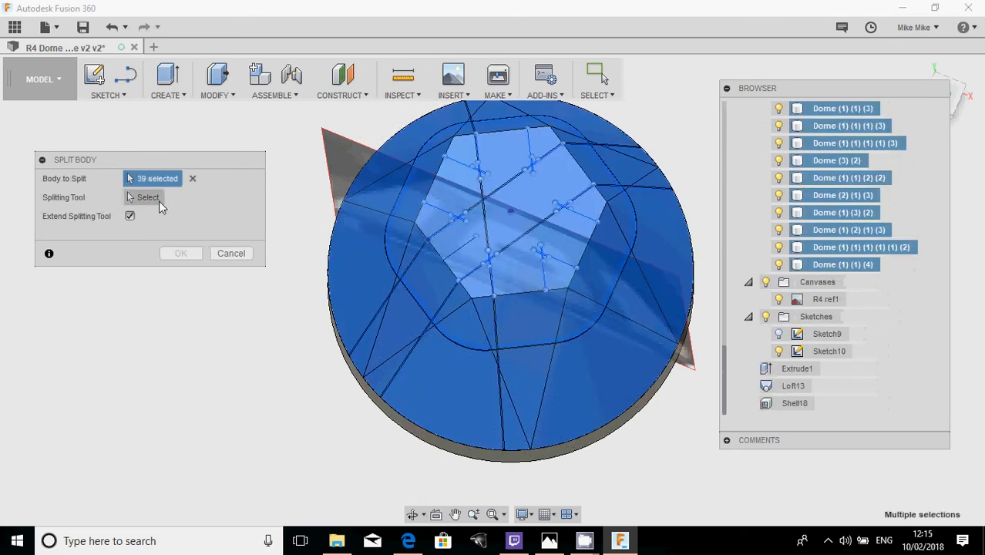
click(159, 203)
scroll(532, 254, up, 5)
click(567, 326)
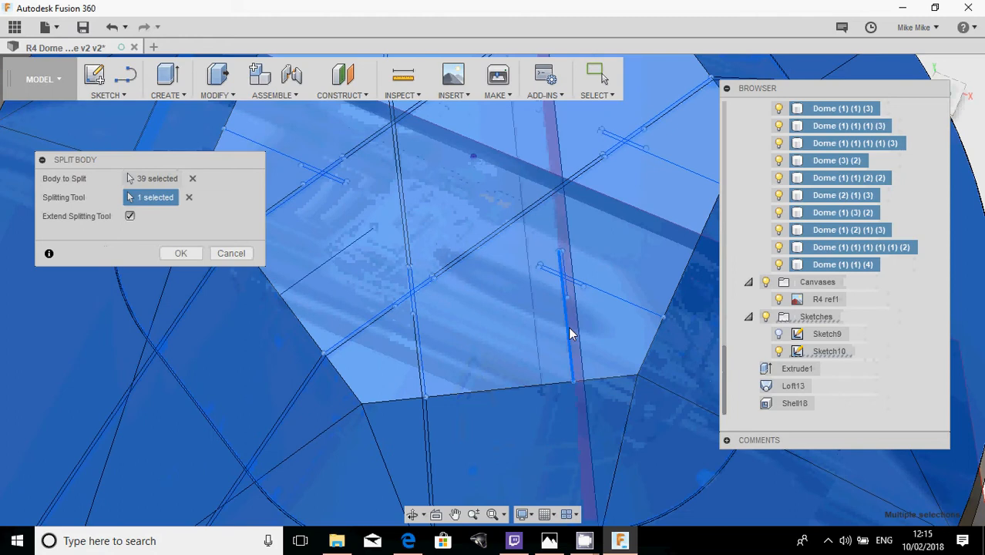
click(181, 253)
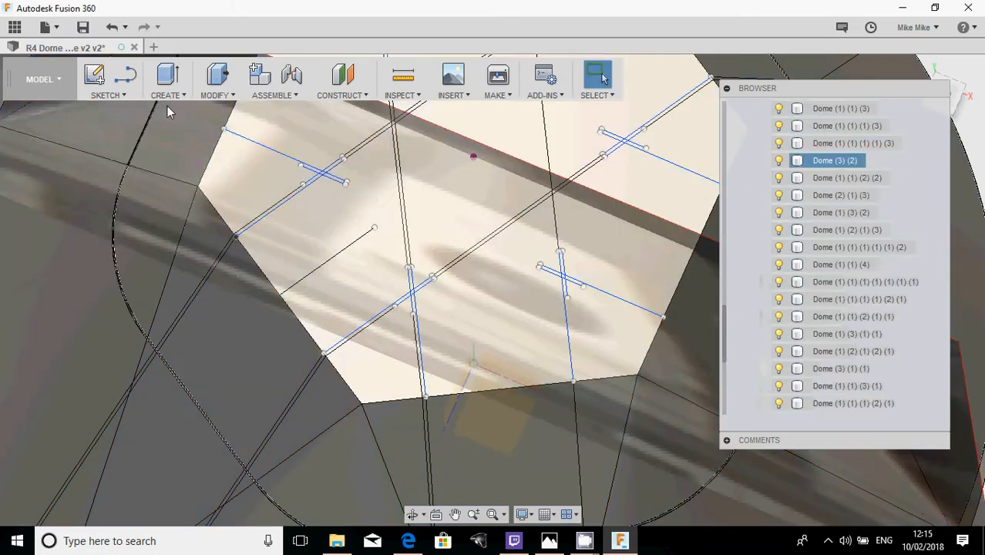
- Split all 48 dome bodies along the shorter parallel line of the second right-front edge strip, with the splitting tool extended
click(217, 81)
click(232, 282)
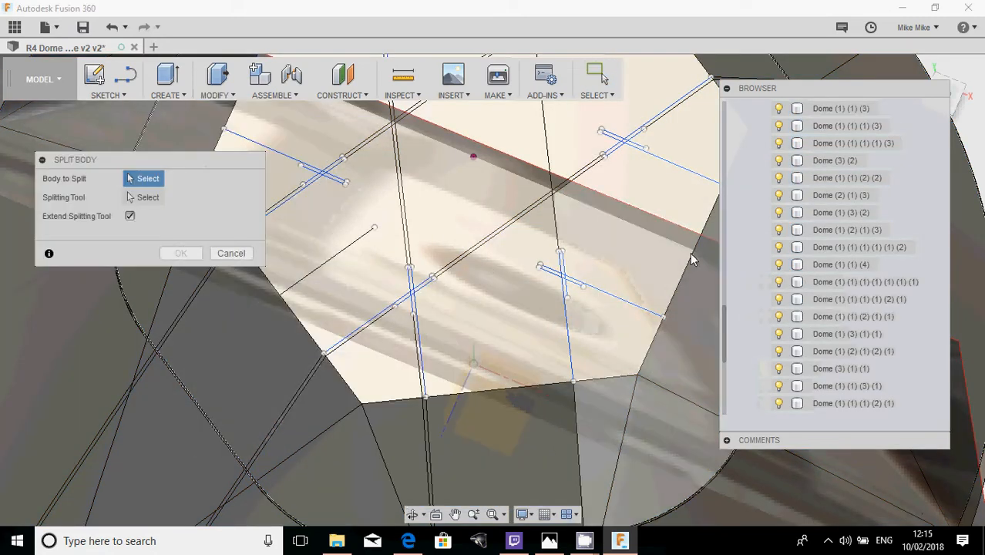
scroll(843, 252, up, 8)
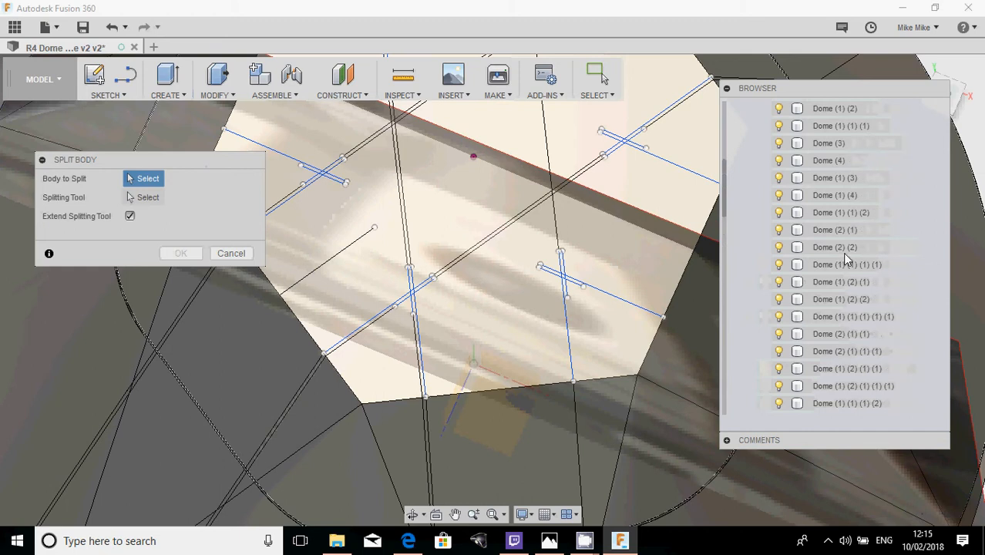
scroll(845, 258, up, 5)
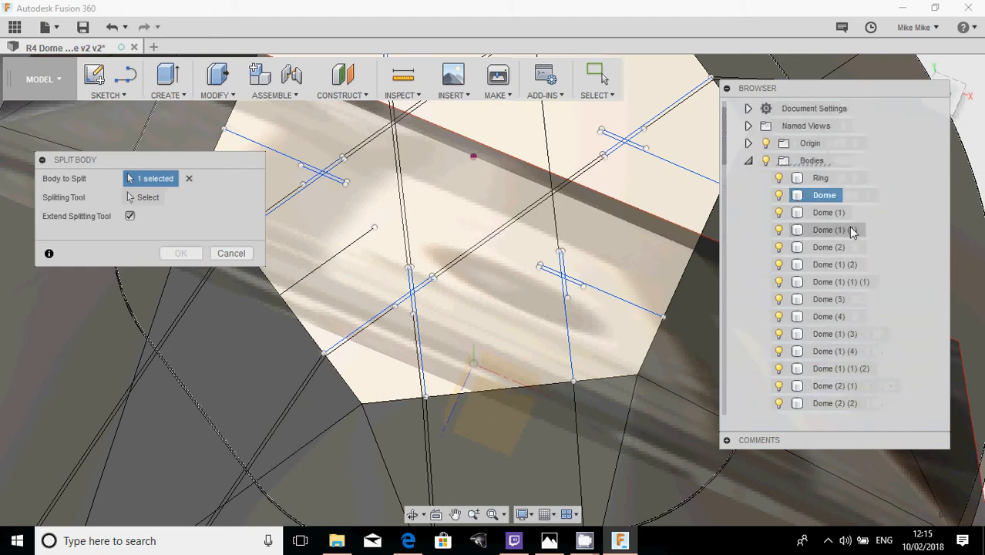
scroll(840, 245, down, 12)
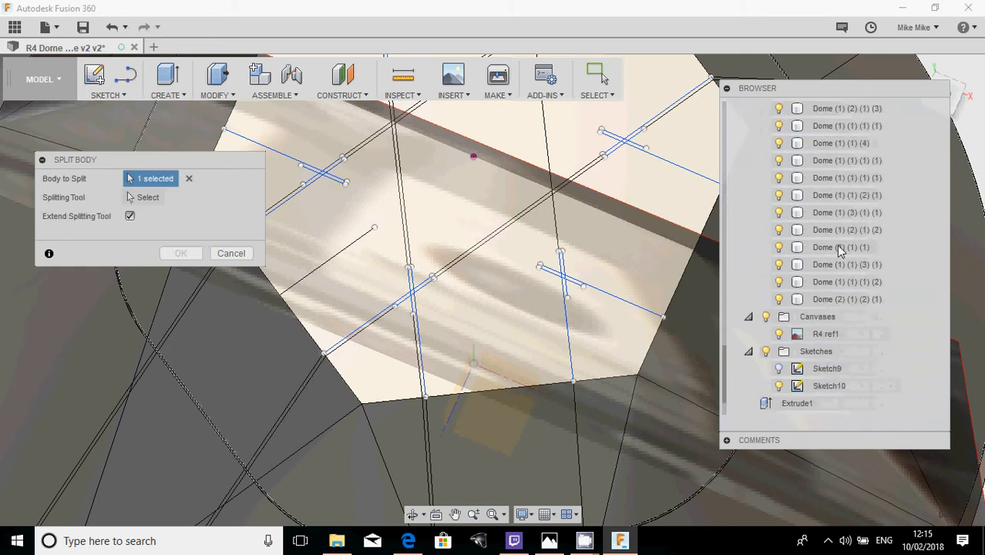
shift+click(831, 298)
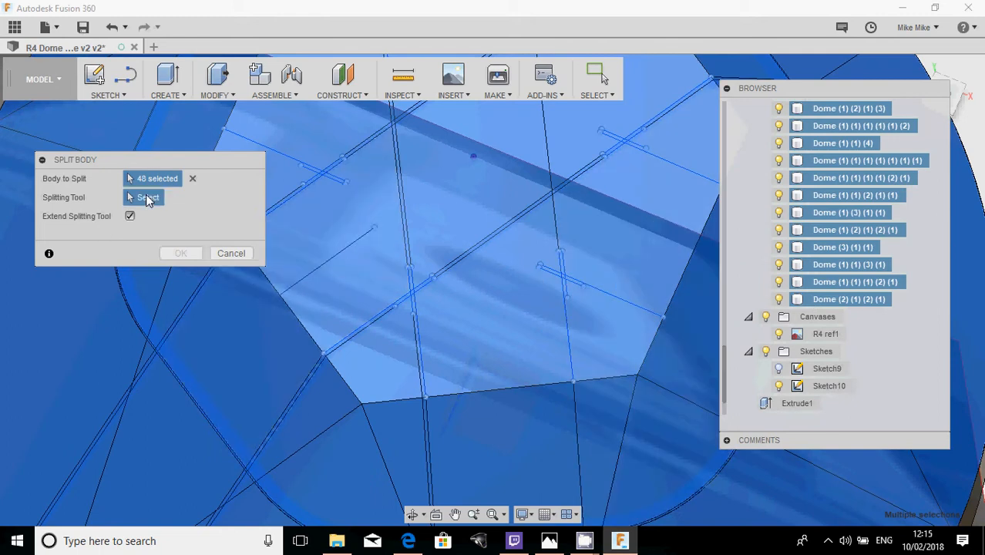
scroll(574, 289, up, 3)
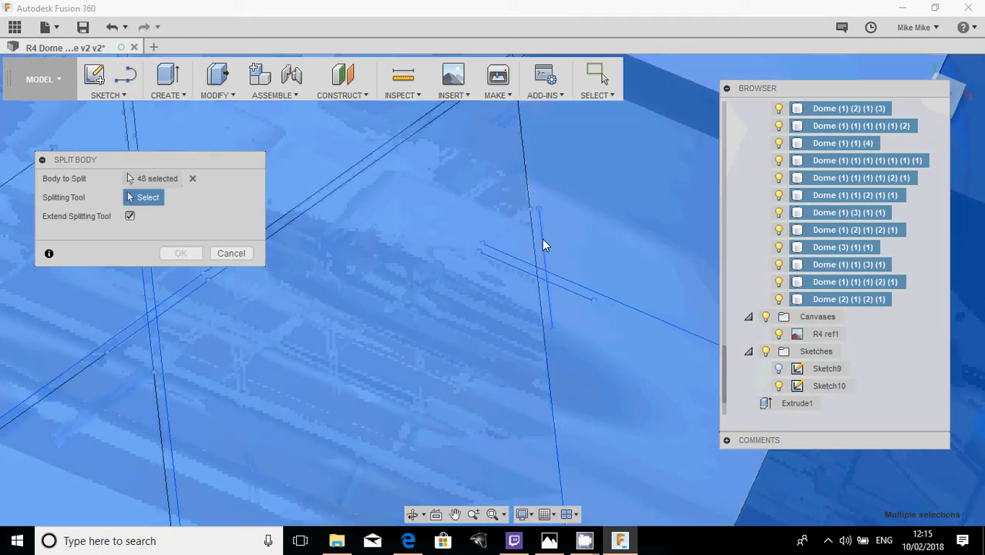
click(543, 241)
click(180, 255)
- Split all 57 dome bodies along the longer strip line nearest the left corner of the hexagon's front edge, with the splitting tool extended
scroll(407, 297, down, 5)
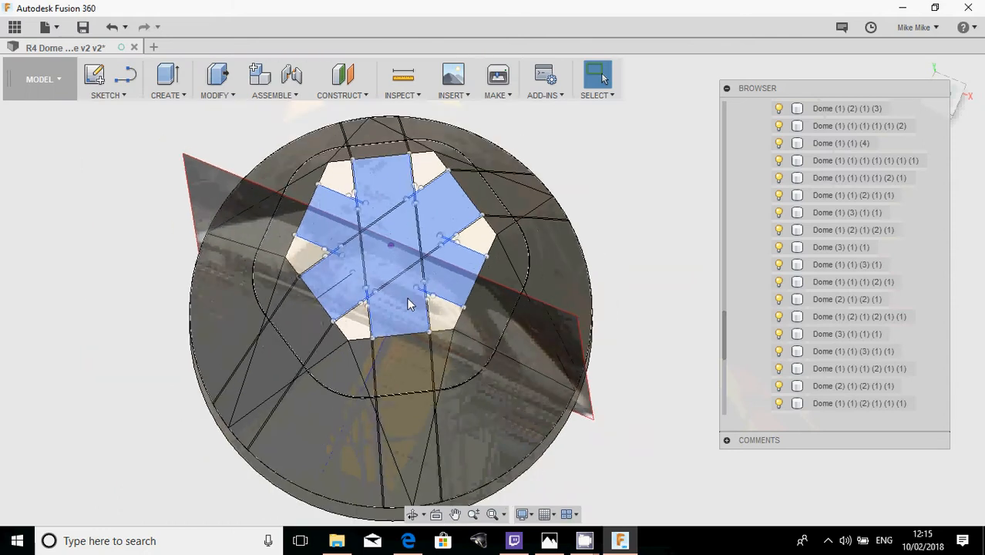
shift+middle_drag(408, 303, 437, 293)
click(217, 95)
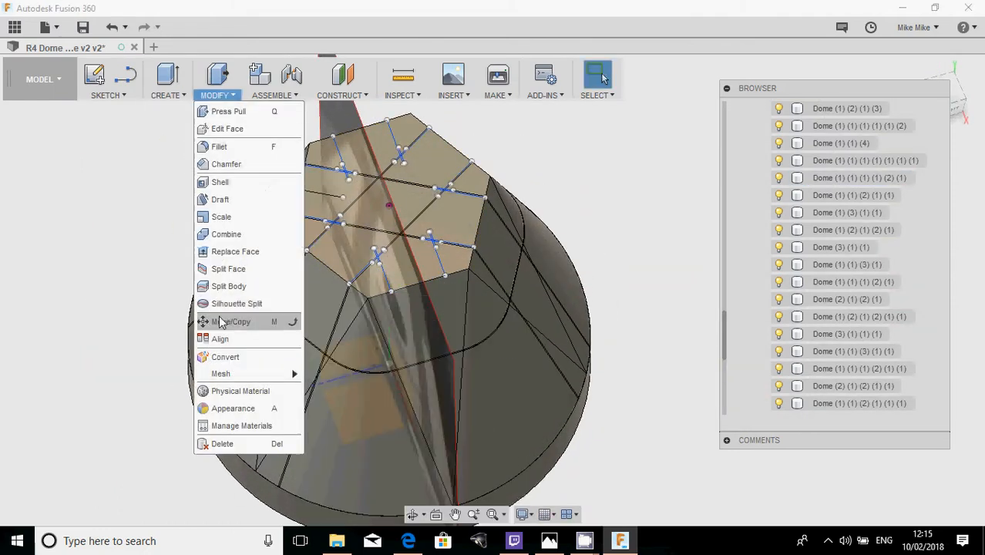
click(221, 288)
scroll(830, 220, up, 15)
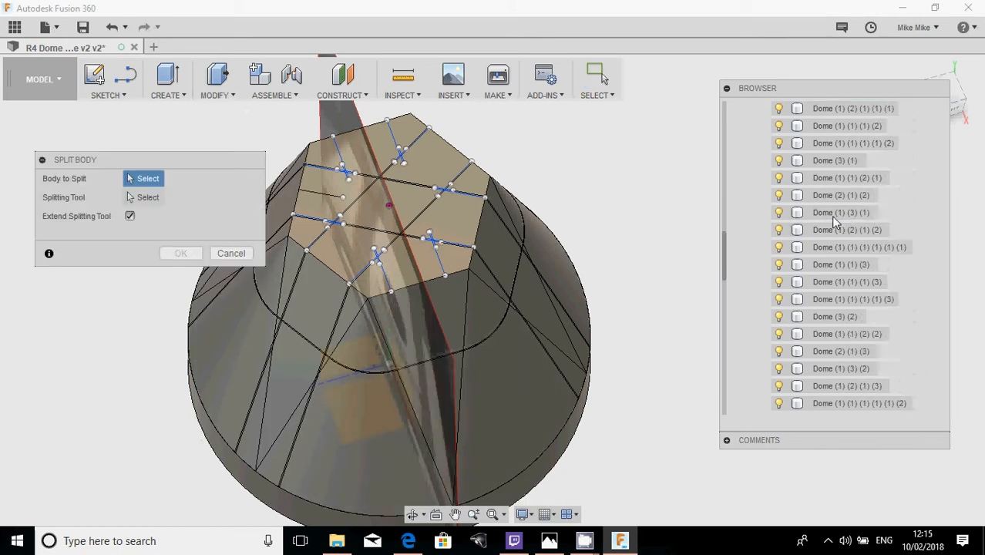
scroll(830, 216, up, 6)
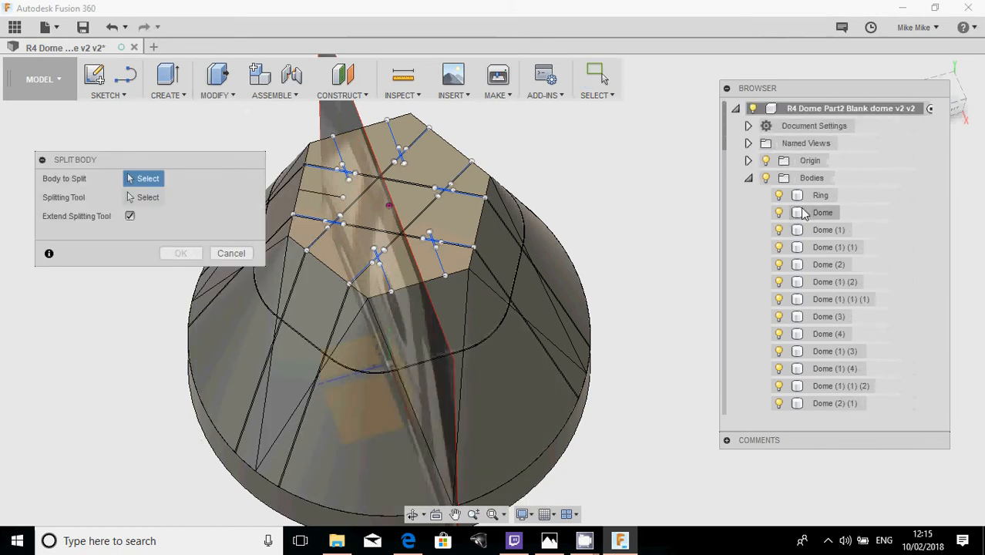
click(820, 213)
scroll(820, 221, down, 1)
scroll(819, 223, down, 20)
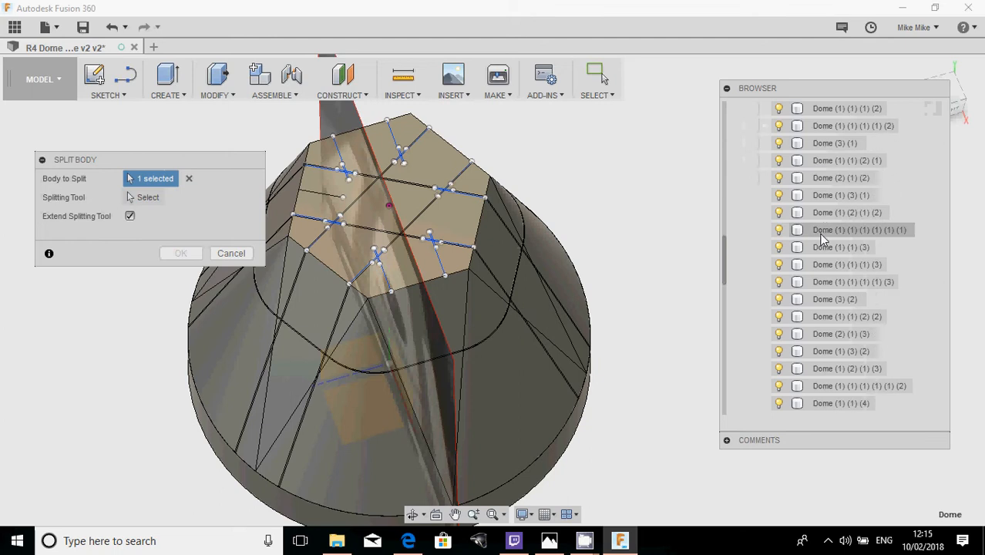
scroll(820, 247, down, 3)
shift+click(818, 264)
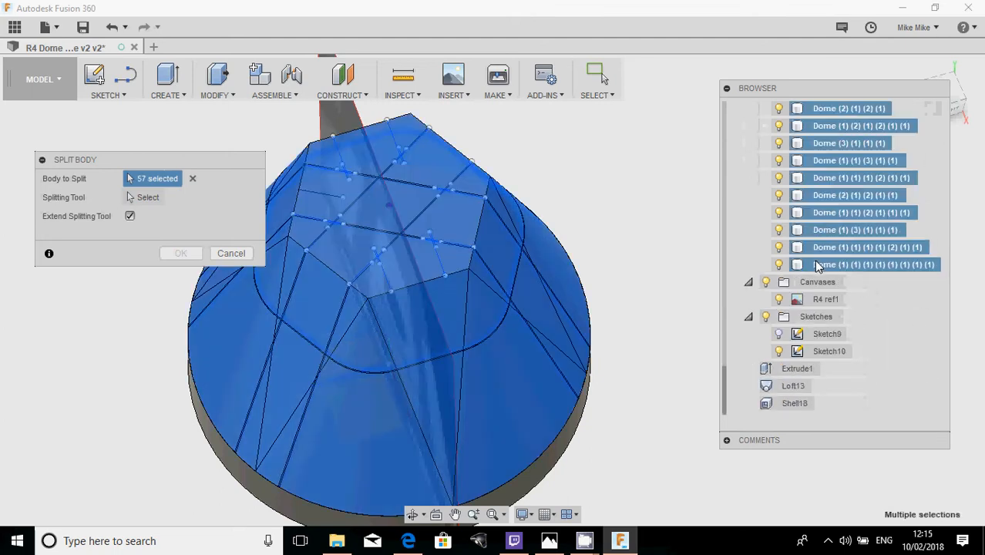
click(129, 196)
scroll(389, 215, up, 6)
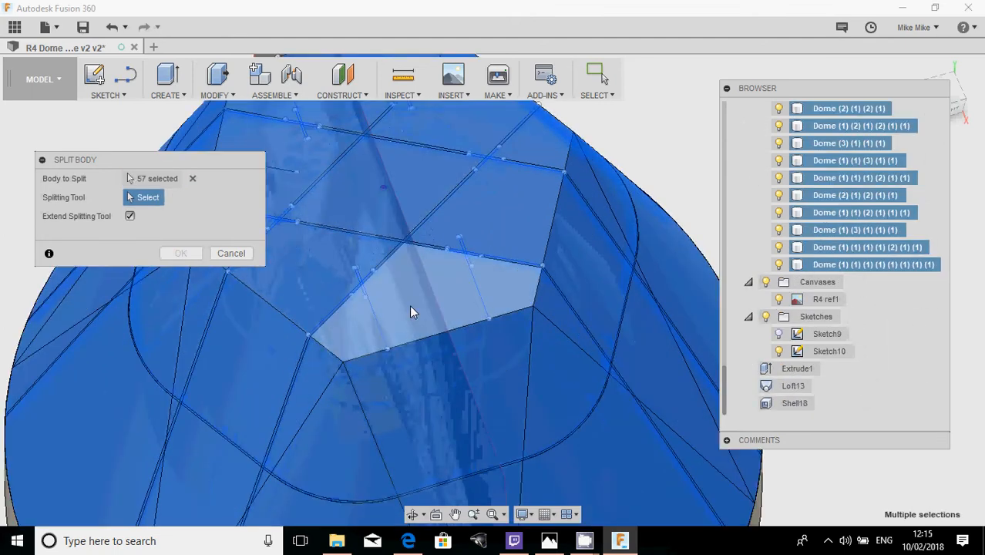
scroll(387, 322, up, 2)
click(337, 344)
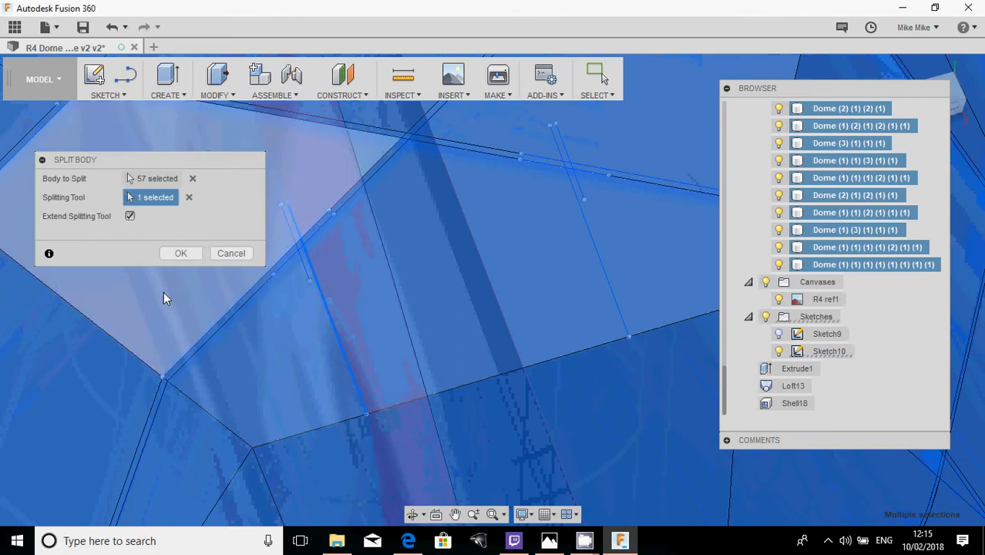
click(171, 255)
- Split all 70 dome bodies along the shorter parallel line of that same front-edge strip, keeping the splitting tool extended
click(218, 95)
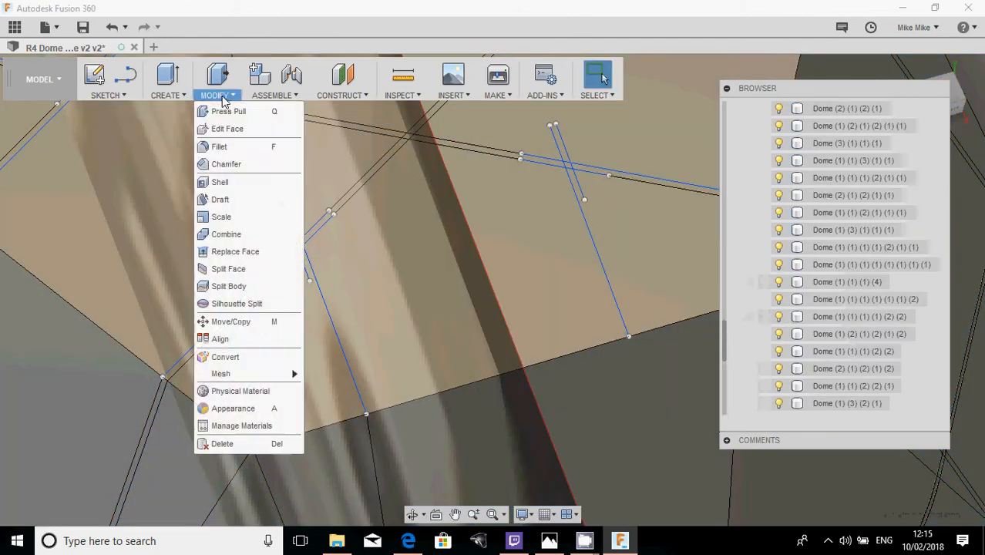
click(224, 286)
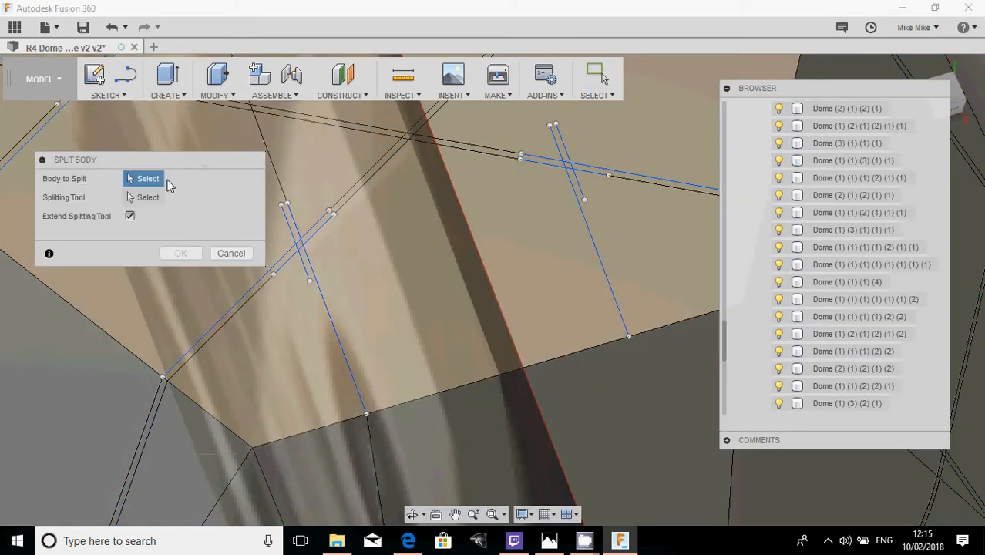
scroll(821, 215, up, 15)
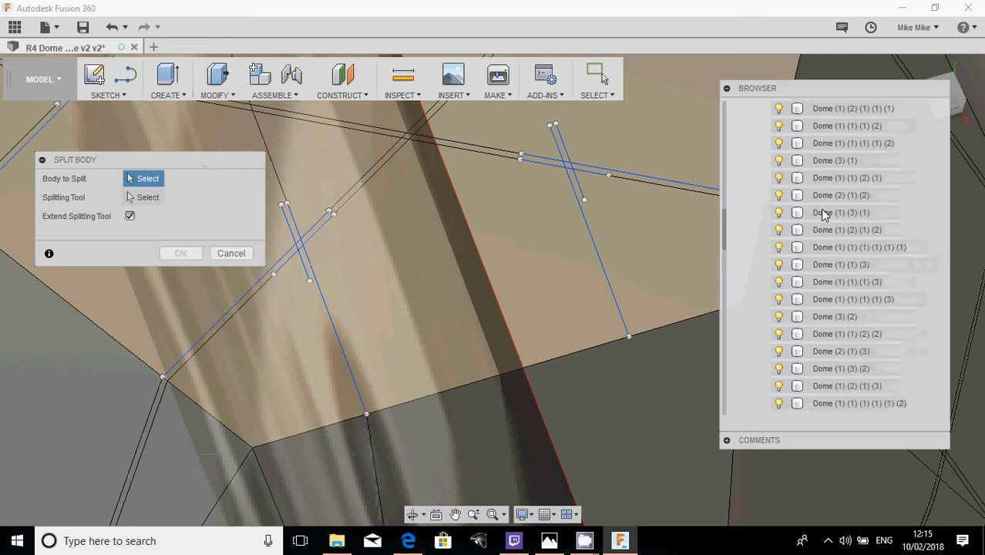
scroll(821, 212, up, 5)
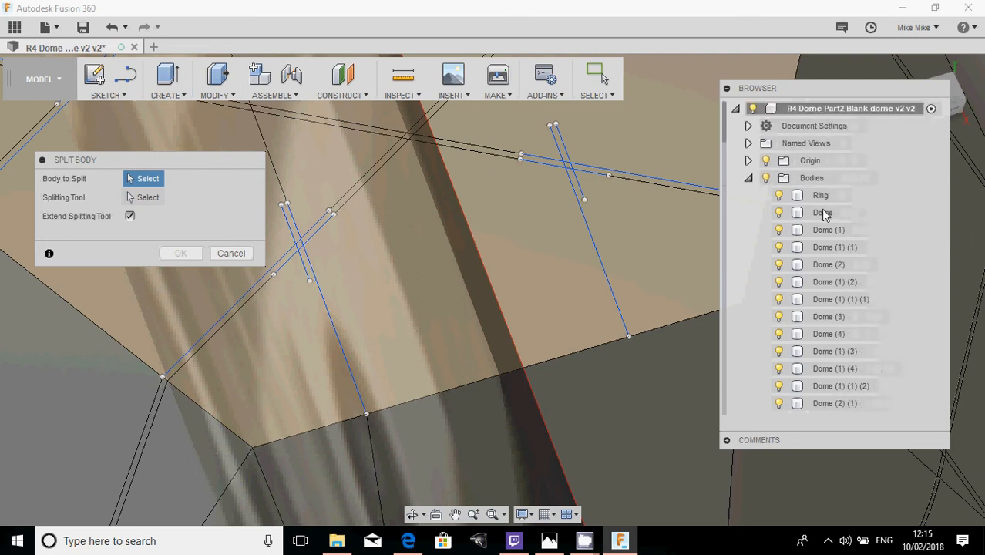
click(824, 213)
scroll(829, 216, down, 5)
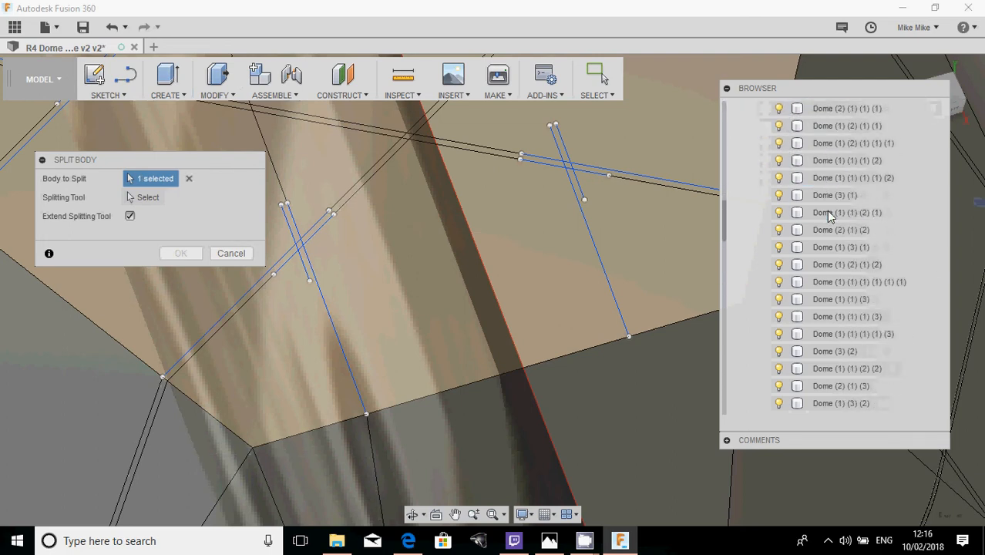
scroll(828, 215, down, 3)
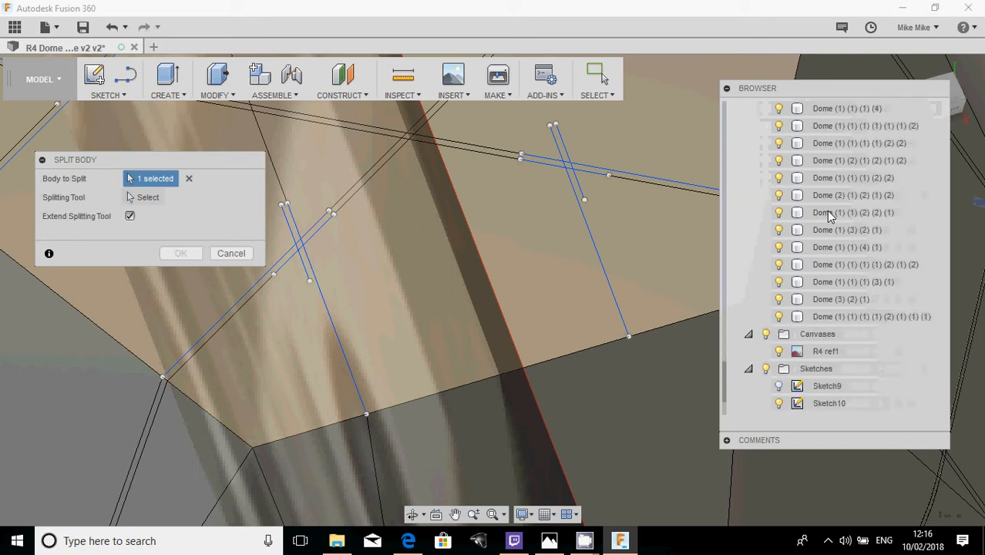
shift+click(845, 320)
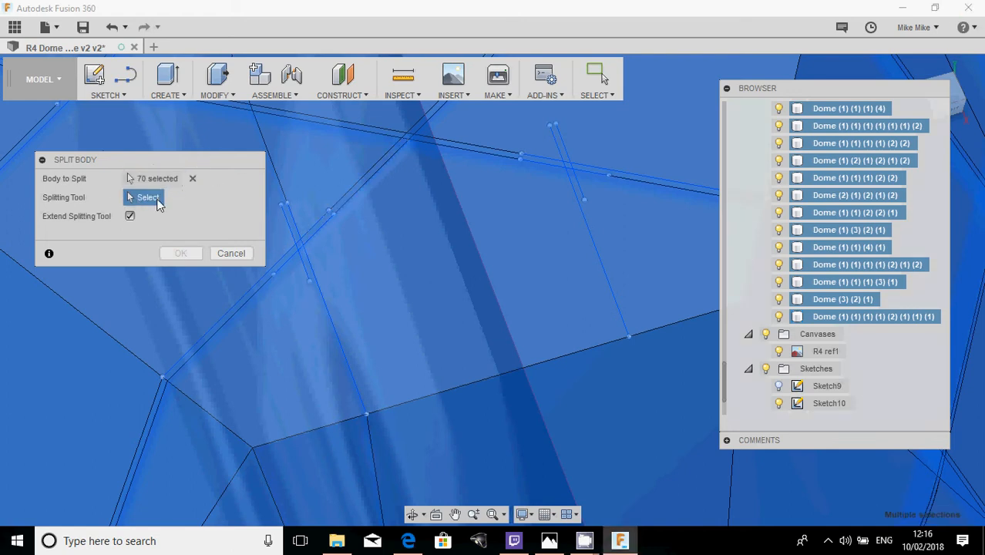
click(367, 256)
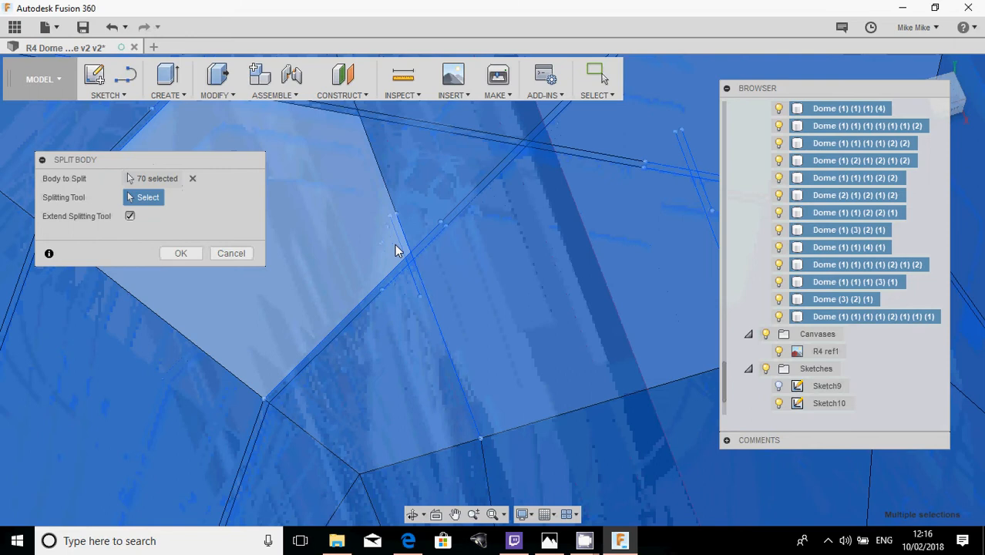
click(396, 245)
click(179, 253)
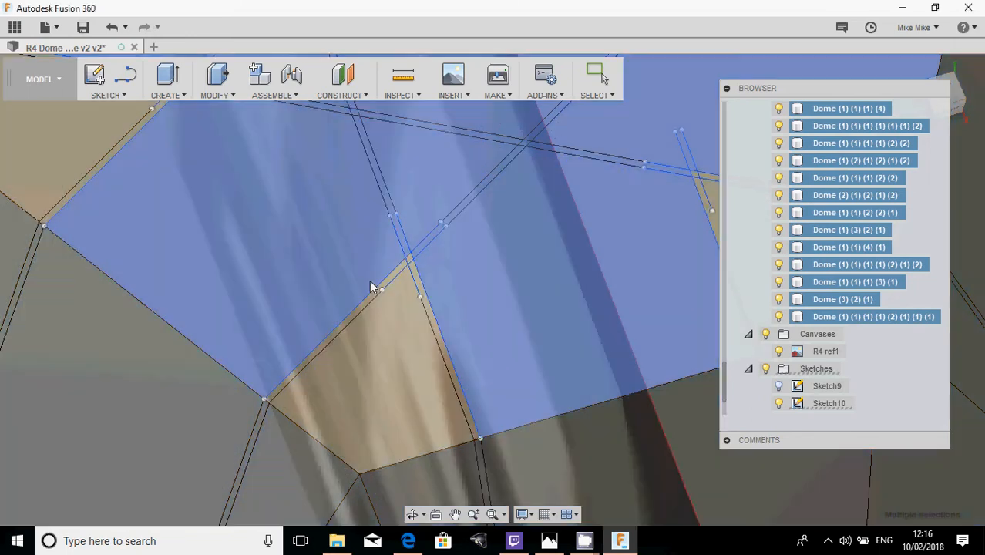
- Split all 83 dome bodies along the longer line of the strip pair nearest the right corner of the hexagon's front edge
scroll(381, 273, down, 5)
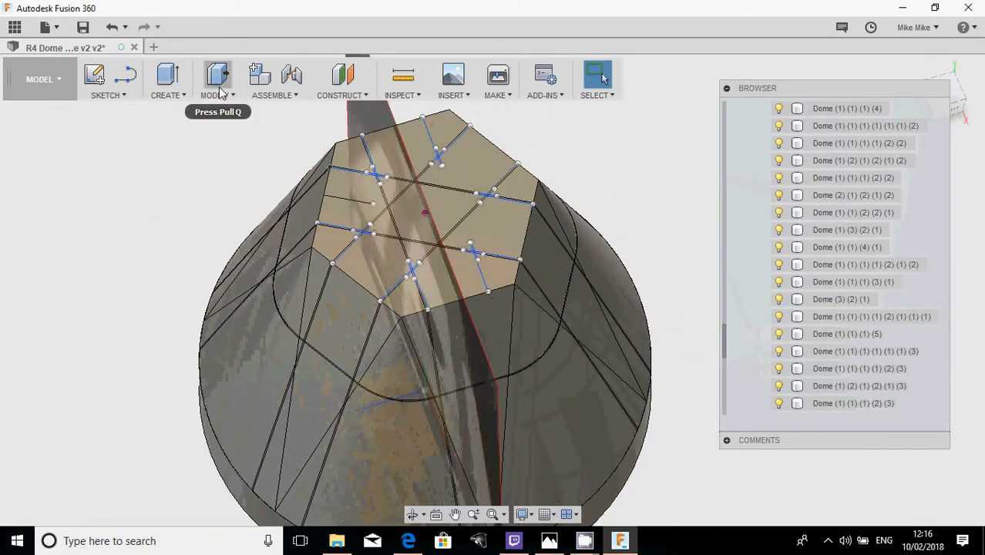
click(218, 94)
click(223, 286)
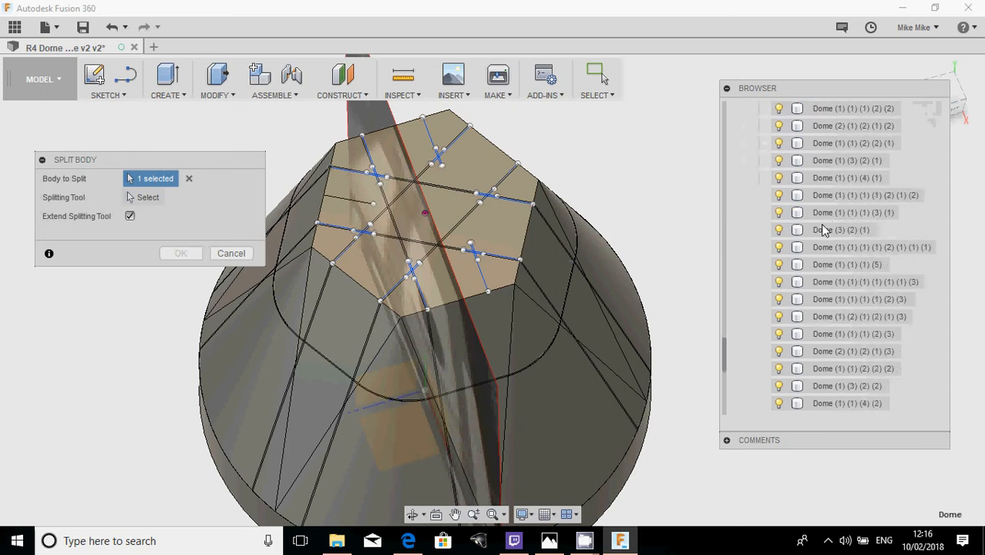
shift+click(830, 264)
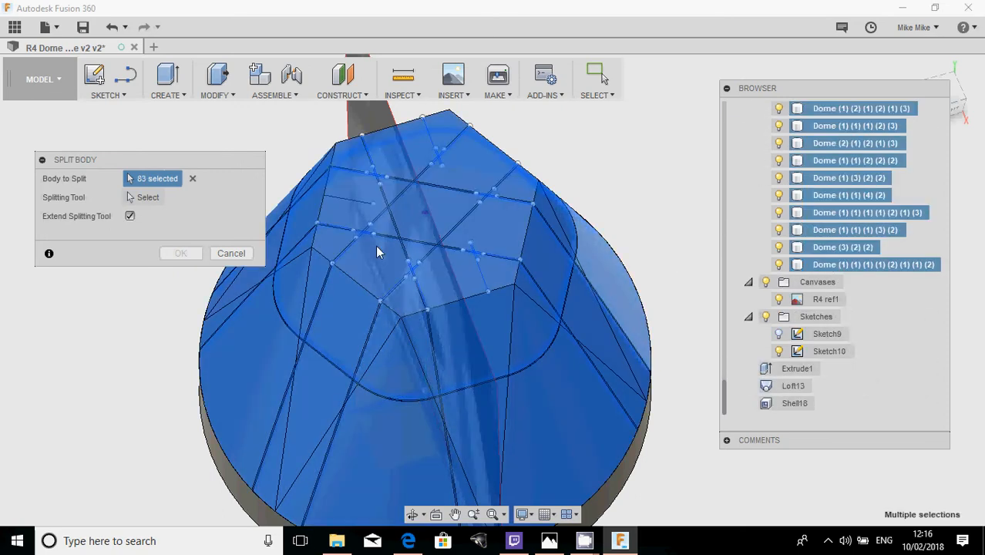
scroll(488, 259, up, 6)
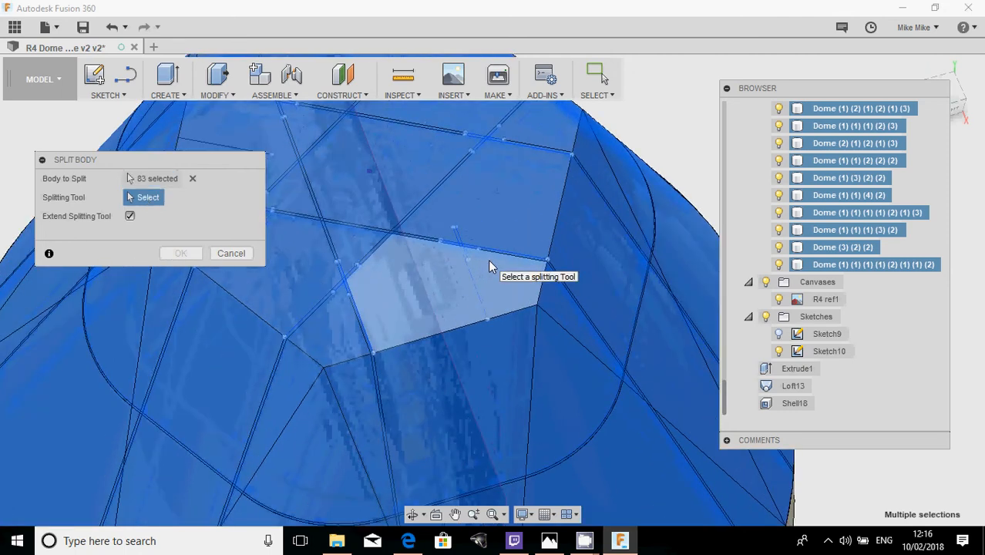
click(459, 277)
click(162, 253)
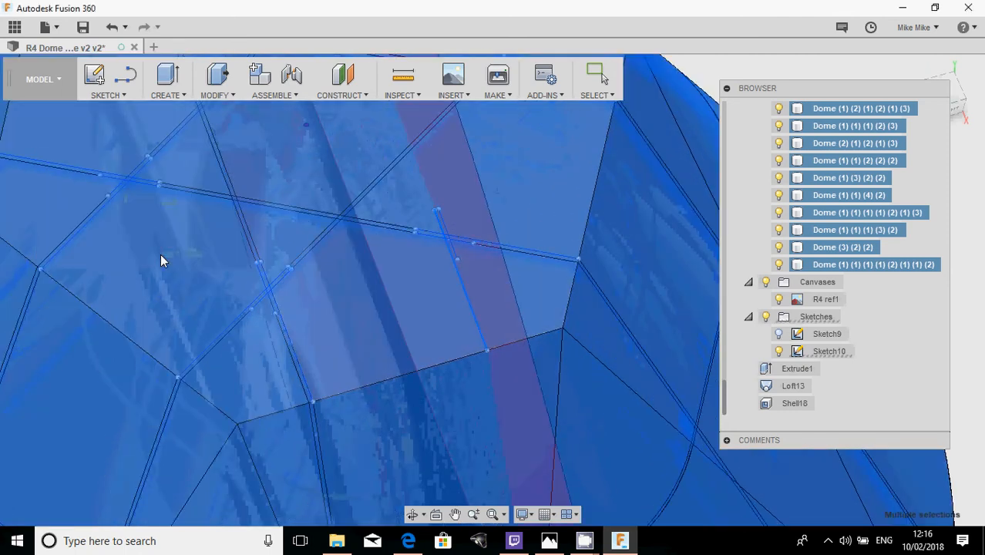
- Split all 96 dome bodies along the shorter parallel line of the front edge's right-hand strip, with the splitting tool extended
click(225, 96)
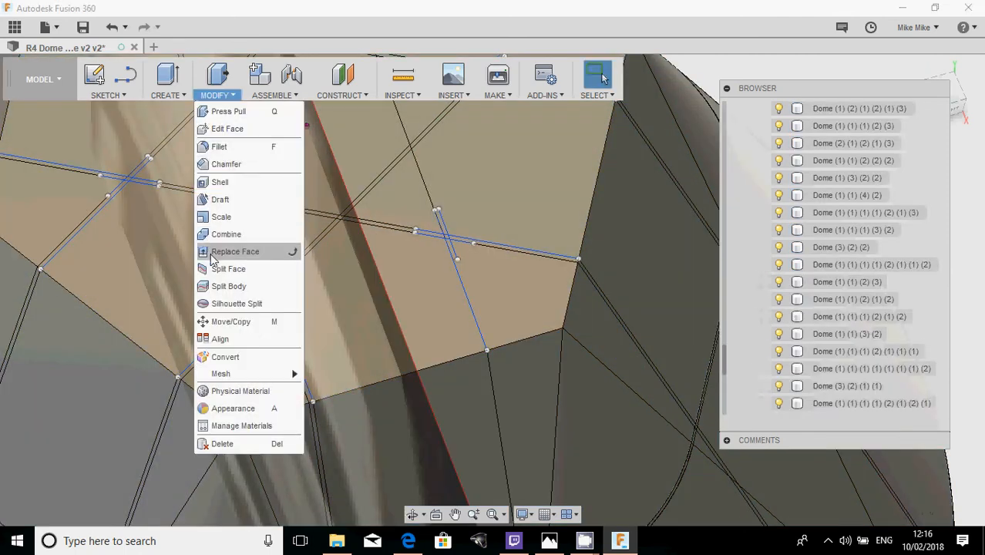
click(231, 287)
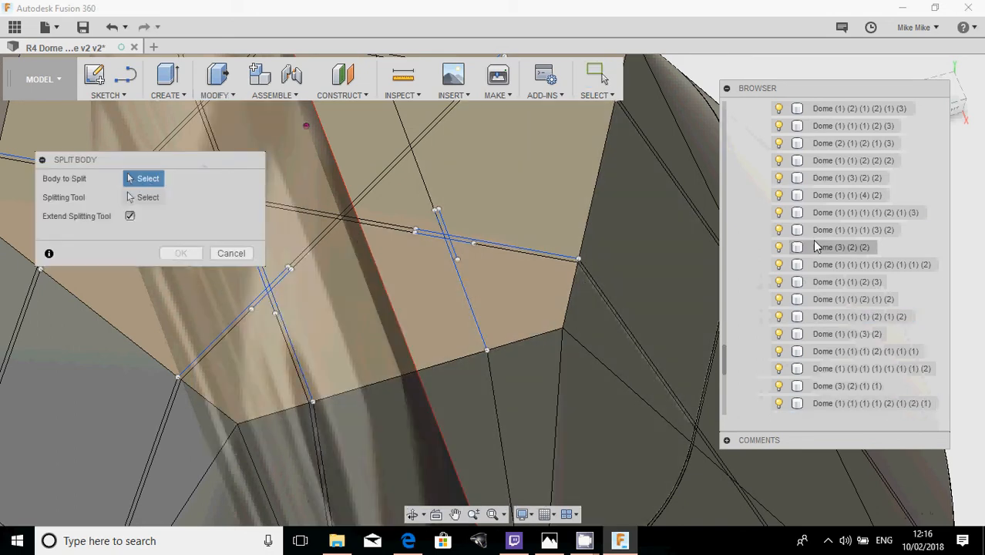
scroll(812, 240, up, 10)
scroll(812, 240, up, 10)
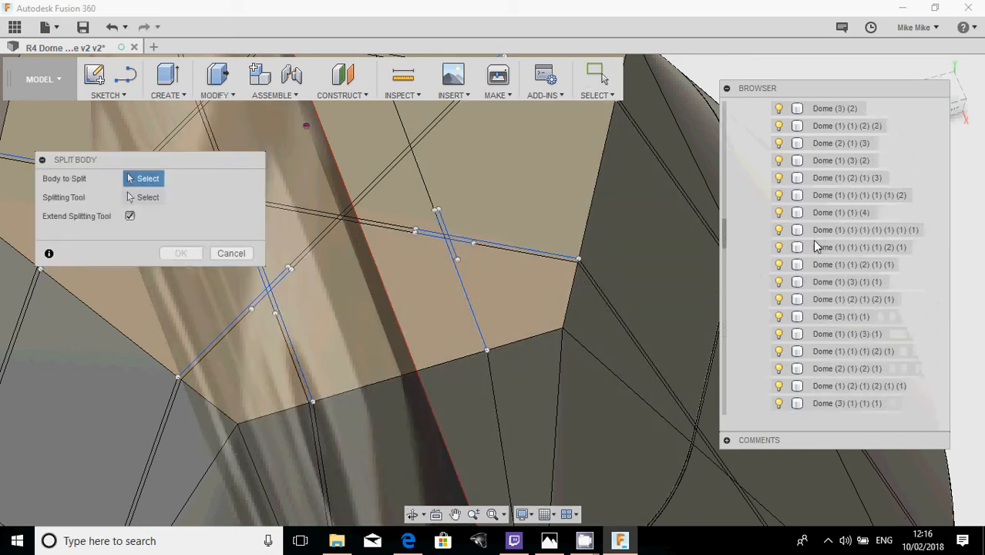
scroll(814, 241, up, 6)
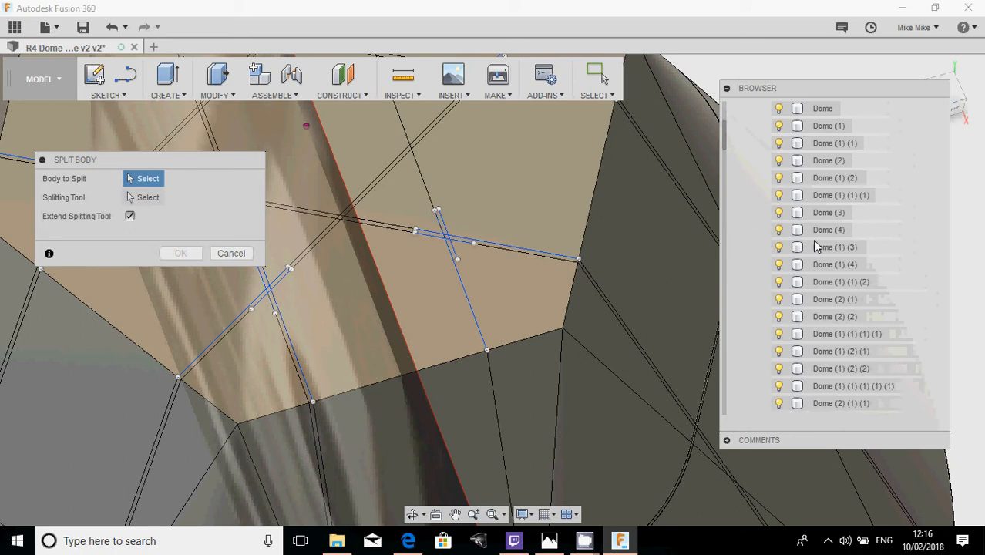
scroll(840, 243, down, 15)
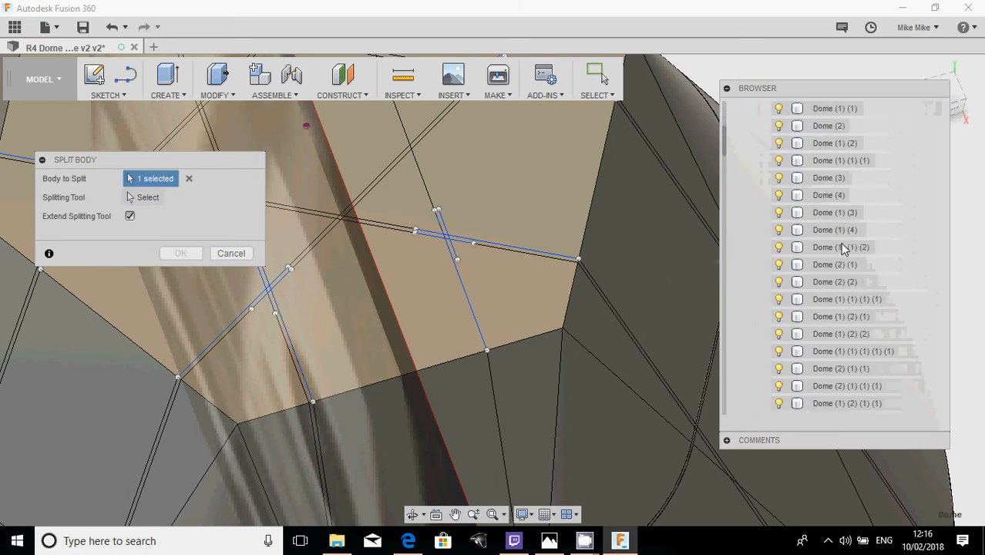
scroll(839, 243, down, 10)
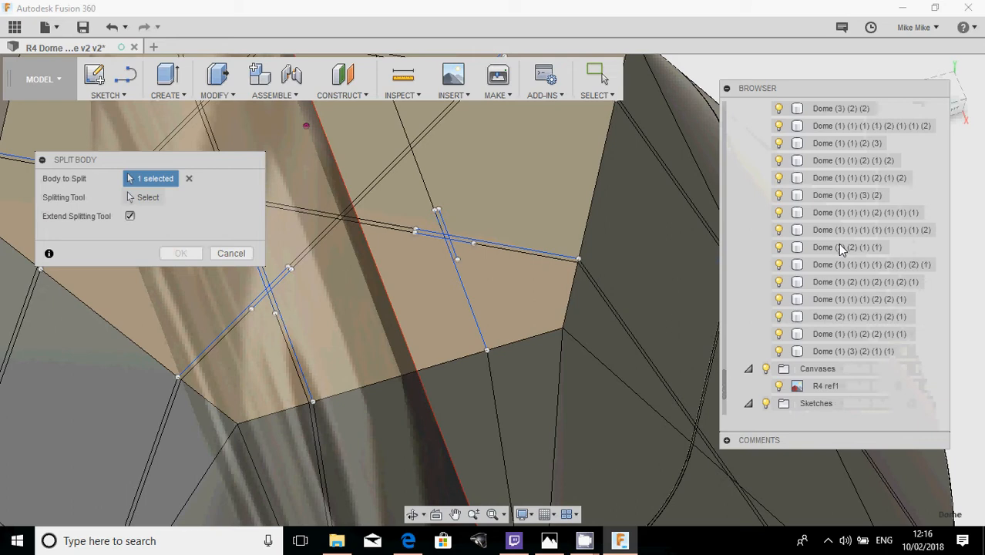
shift+click(827, 349)
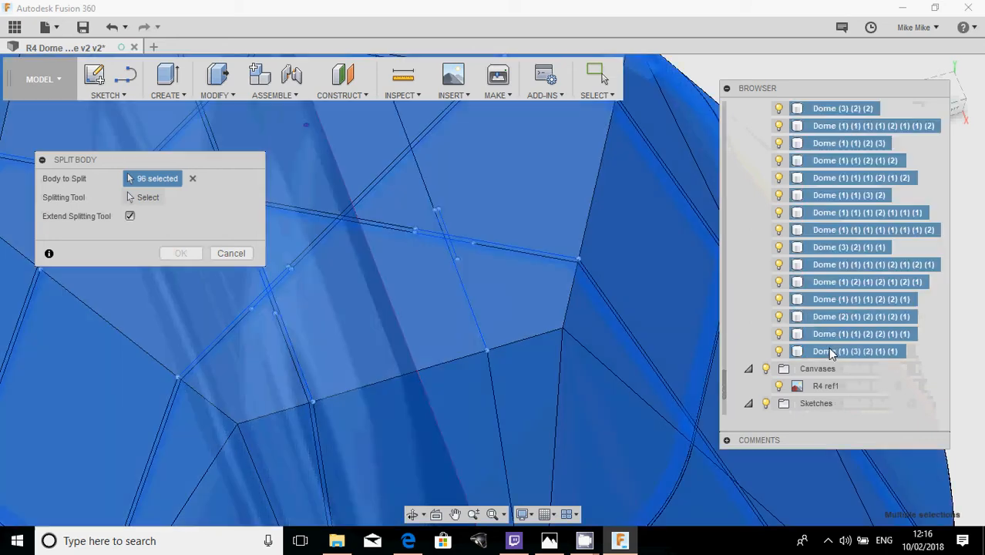
click(145, 198)
scroll(463, 255, up, 2)
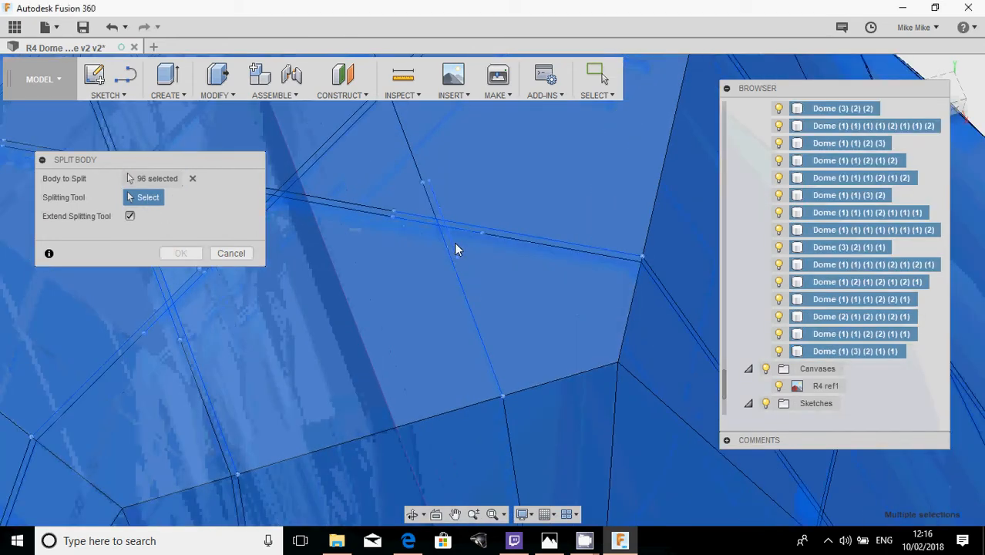
click(454, 242)
click(181, 253)
scroll(301, 280, down, 5)
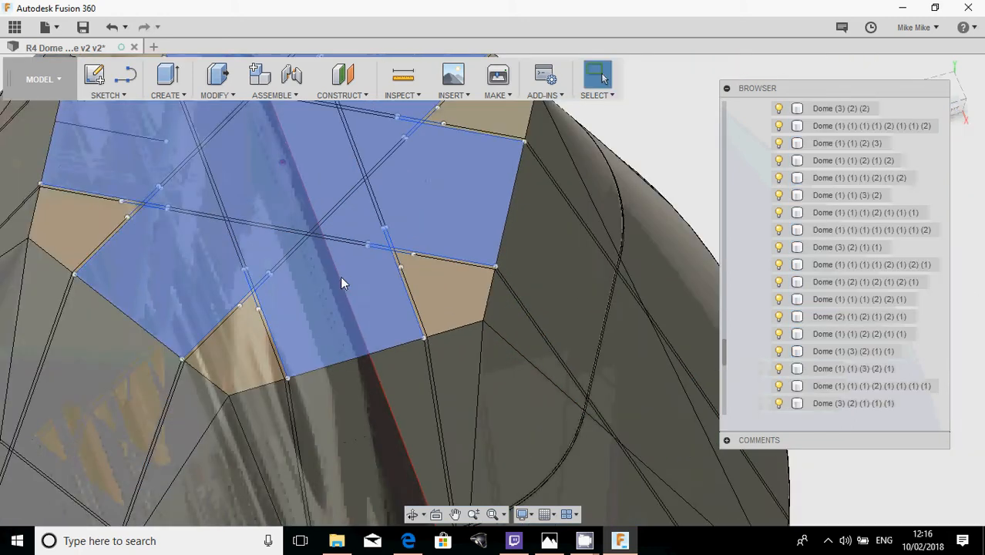
key(Escape)
shift+middle_drag(307, 287, 325, 186)
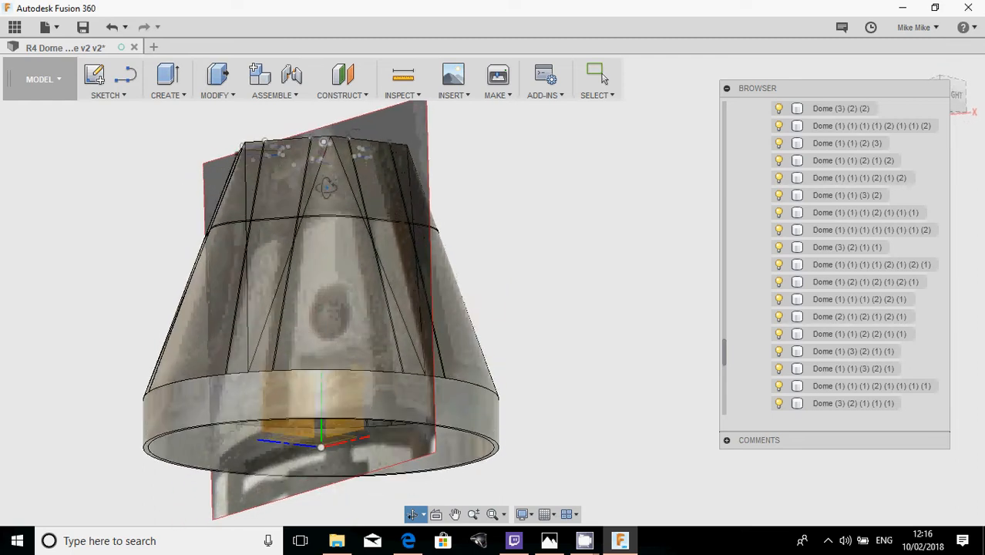
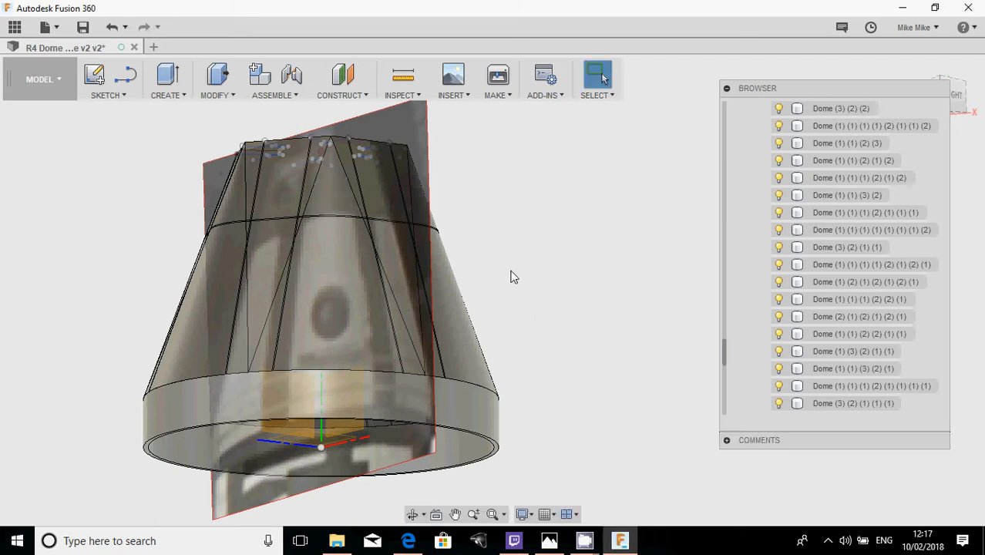
shift+middle_drag(510, 277, 570, 304)
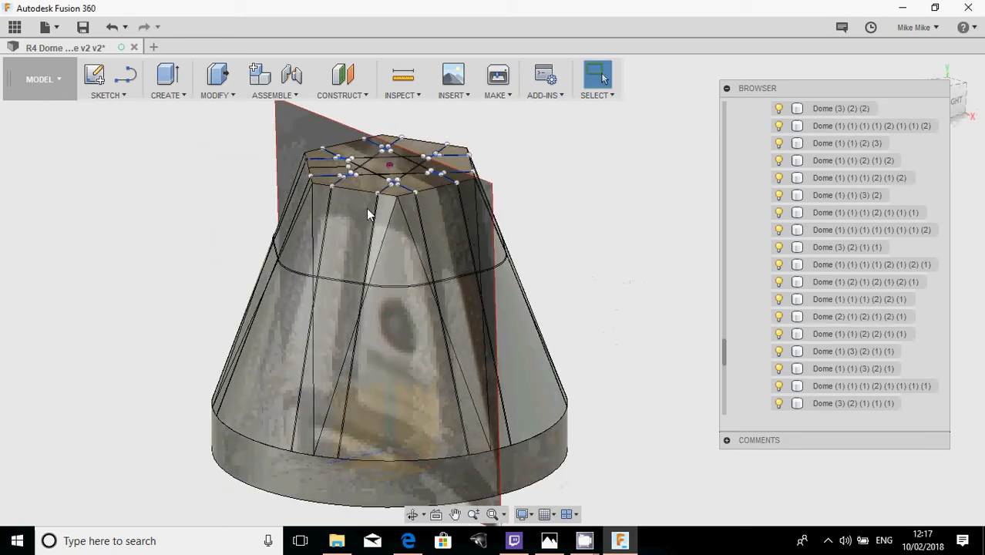
scroll(367, 209, up, 4)
middle_drag(328, 252, 363, 281)
scroll(366, 287, down, 3)
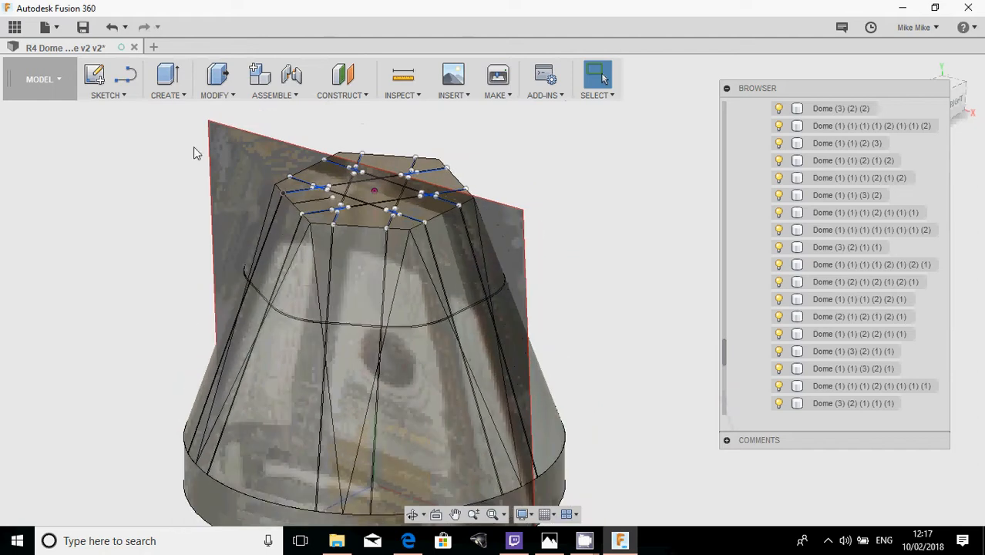
- Split the Ring body along the longer strip line nearest the left corner of the hexagon's front edge, with the splitting tool extended
click(212, 94)
click(225, 286)
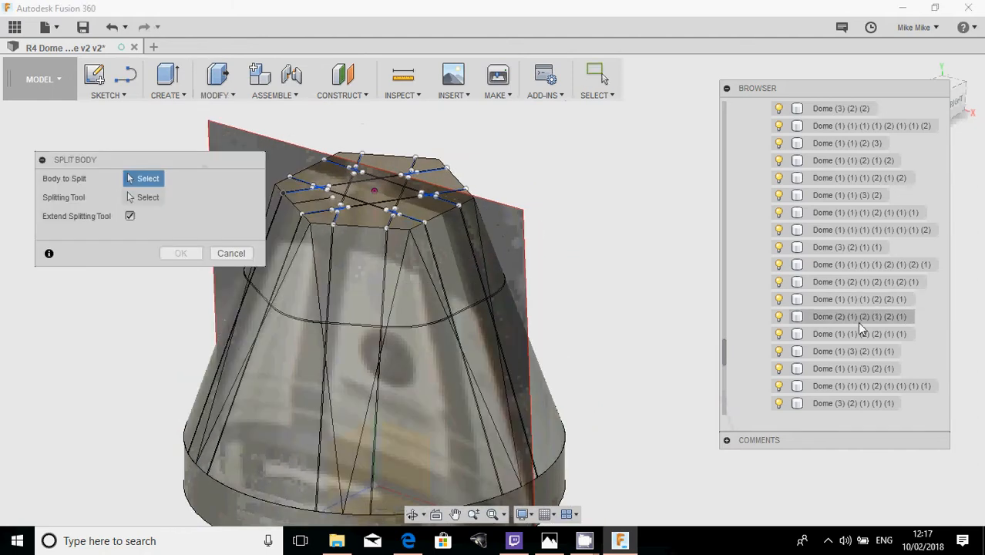
scroll(856, 322, up, 1)
scroll(840, 328, up, 8)
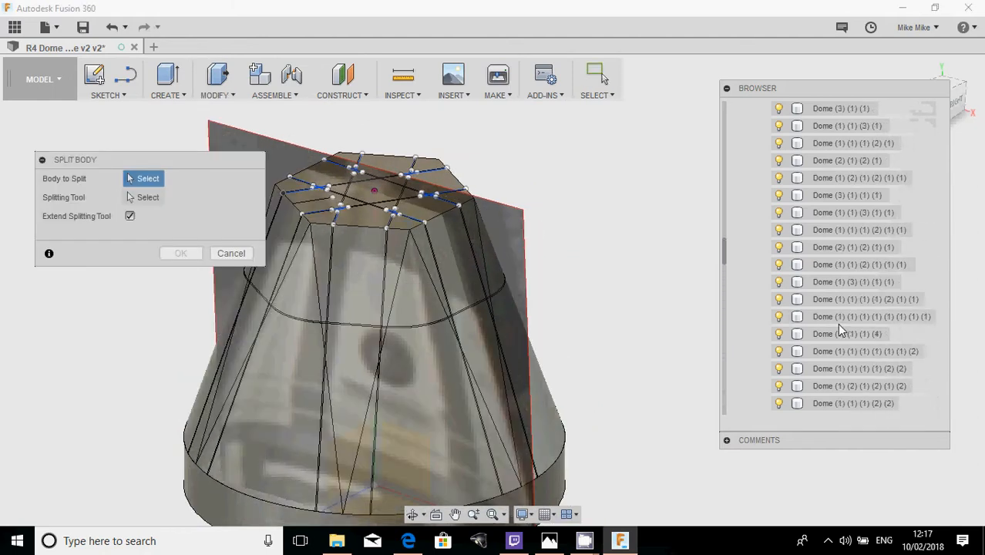
scroll(837, 323, up, 8)
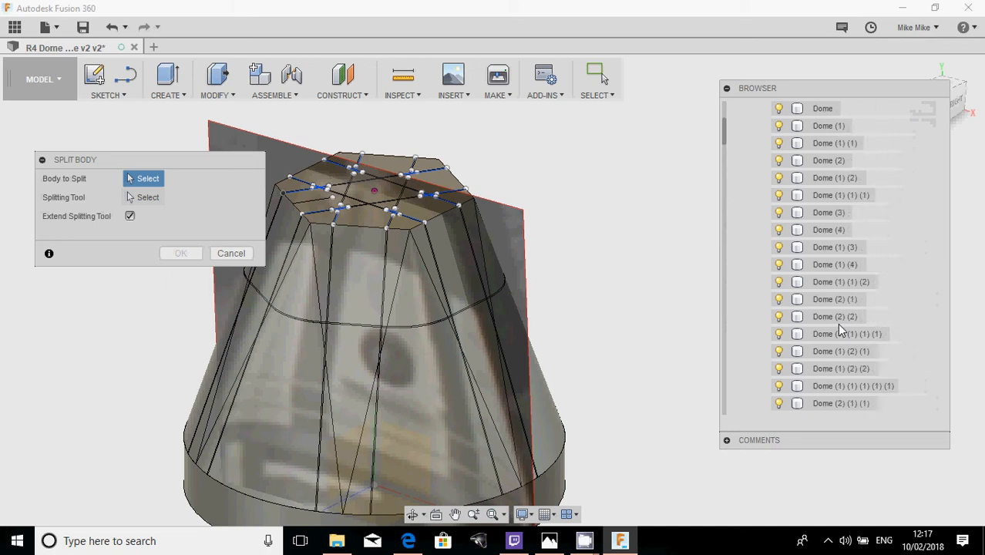
click(818, 196)
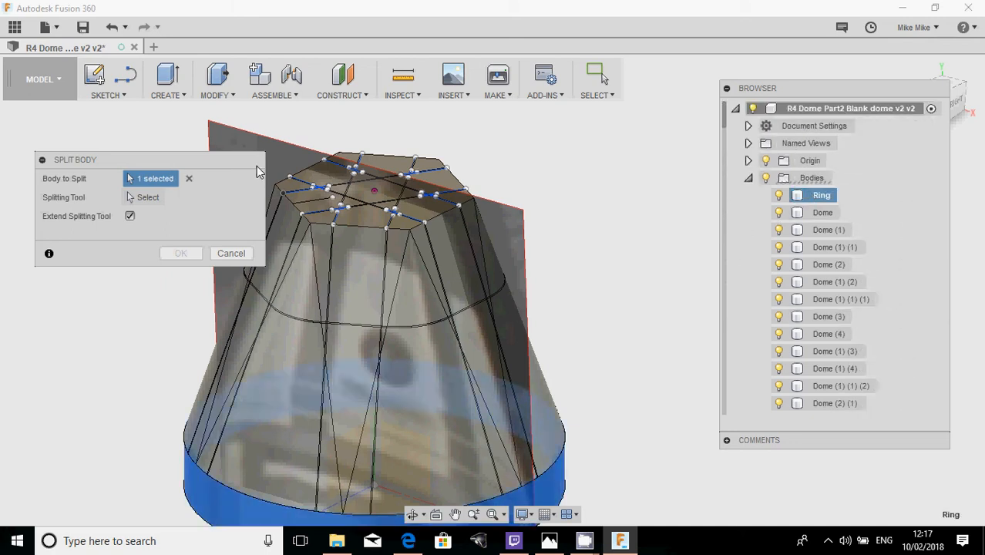
click(137, 198)
scroll(362, 216, up, 6)
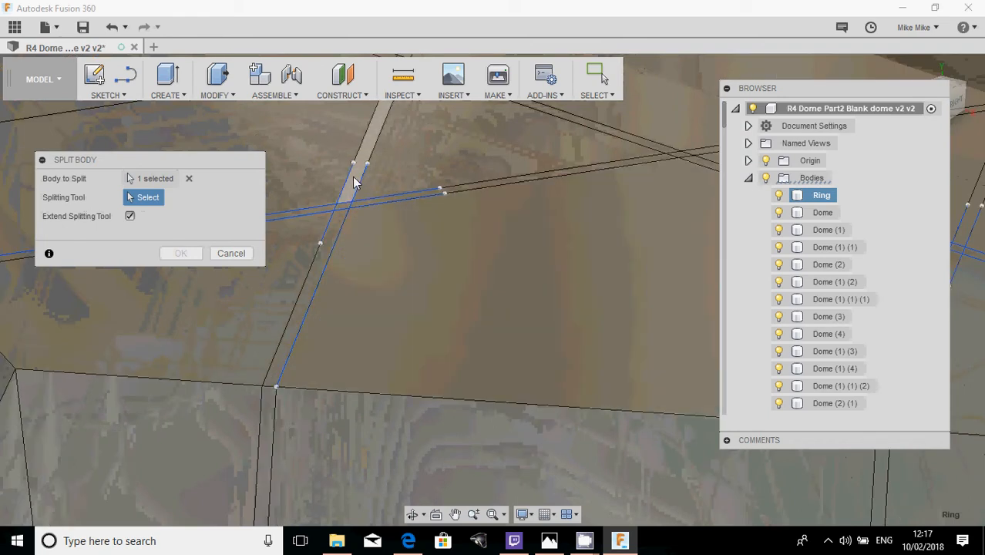
click(362, 186)
scroll(362, 186, down, 4)
click(181, 253)
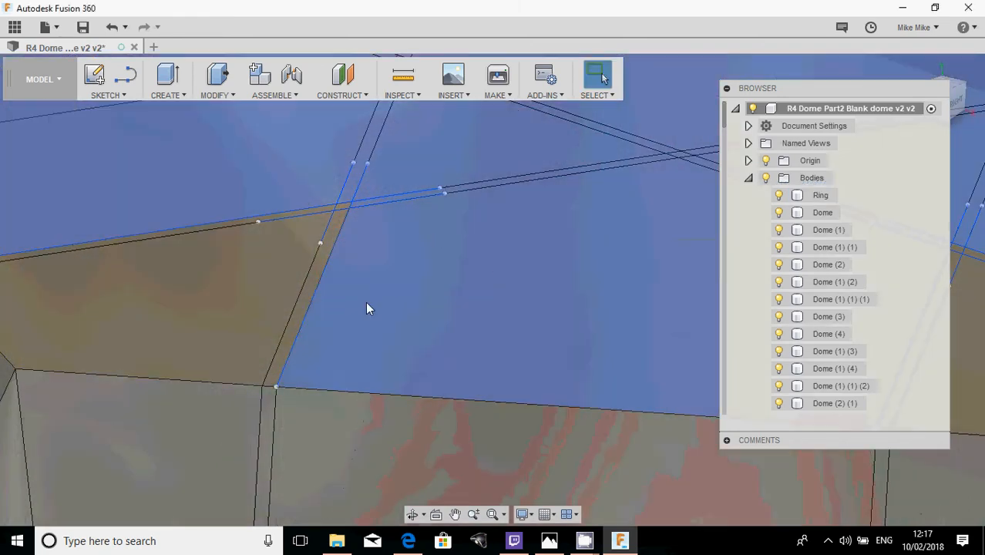
scroll(378, 320, down, 5)
scroll(389, 339, down, 5)
shift+middle_drag(395, 348, 437, 213)
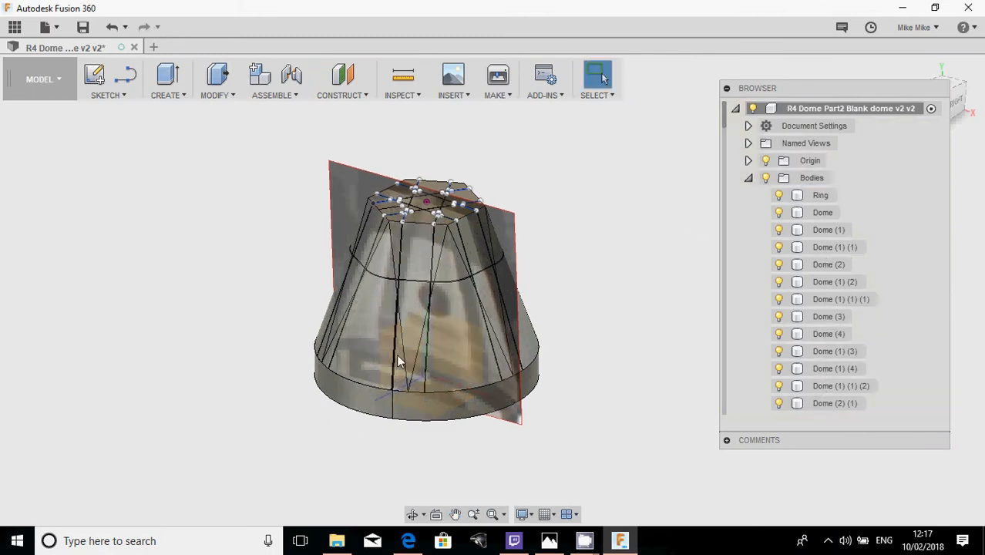
click(829, 539)
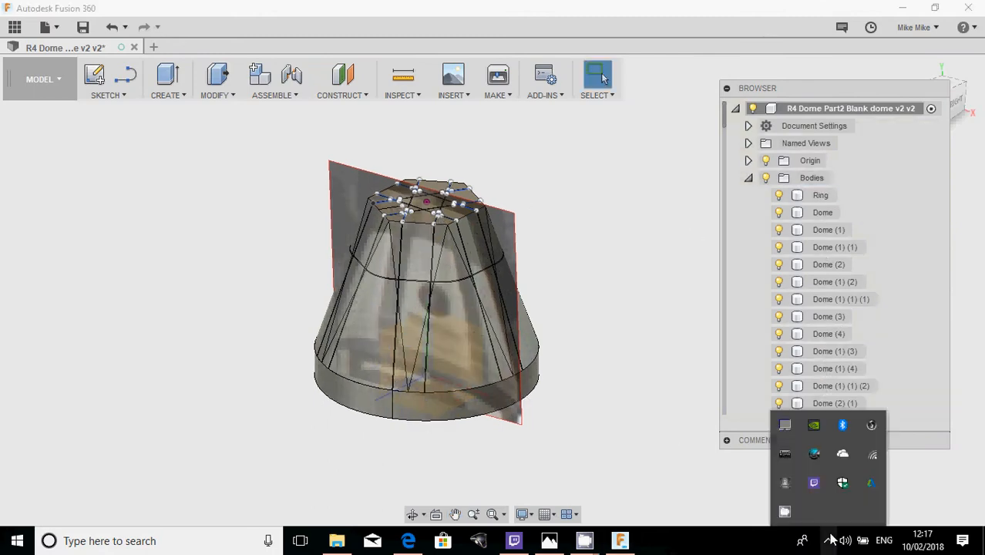
right_click(786, 516)
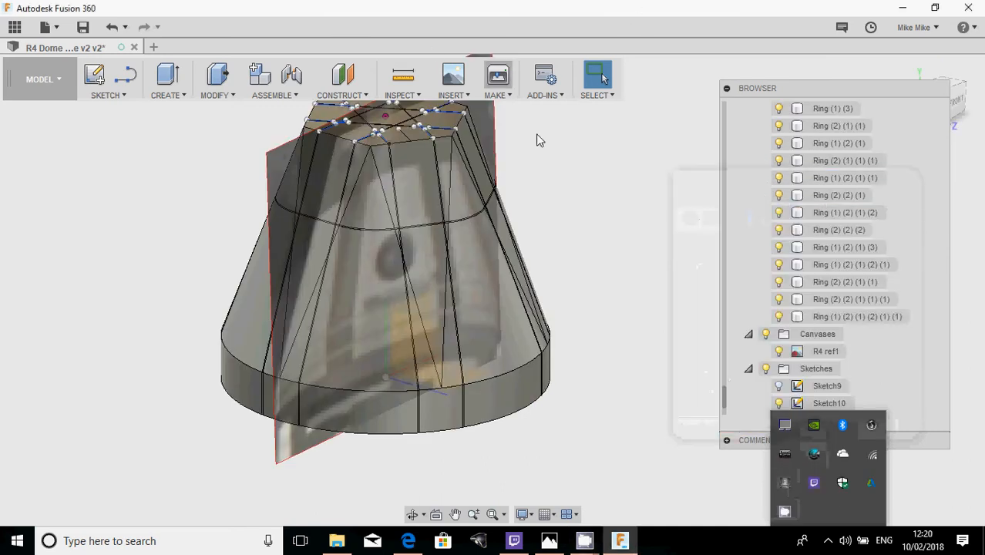
scroll(352, 253, down, 2)
click(422, 372)
shift+middle_drag(441, 317, 506, 333)
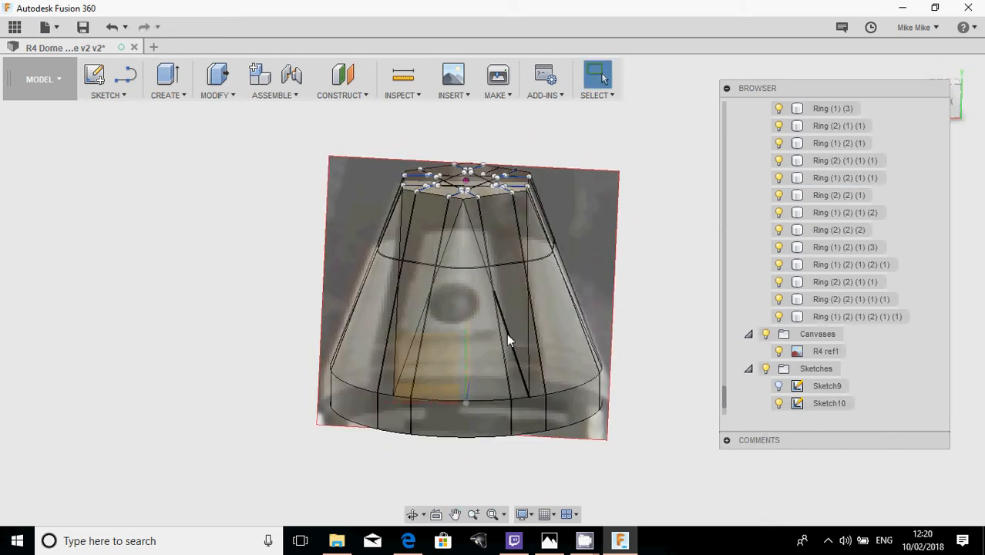
scroll(497, 332, up, 6)
scroll(261, 300, down, 6)
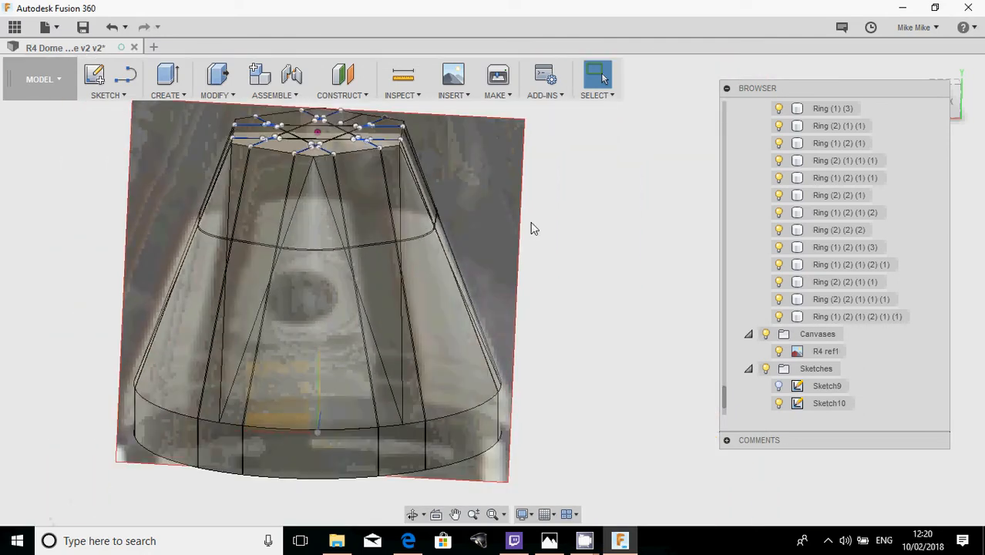
- Delete Sketch9 and Sketch10 and hide the reference canvas on the cone model
scroll(833, 237, up, 8)
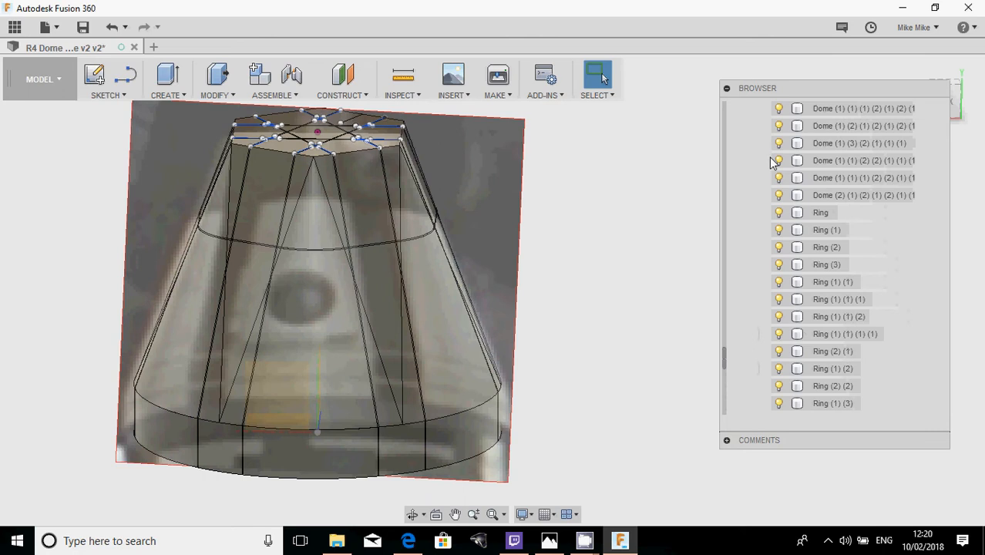
scroll(809, 209, up, 10)
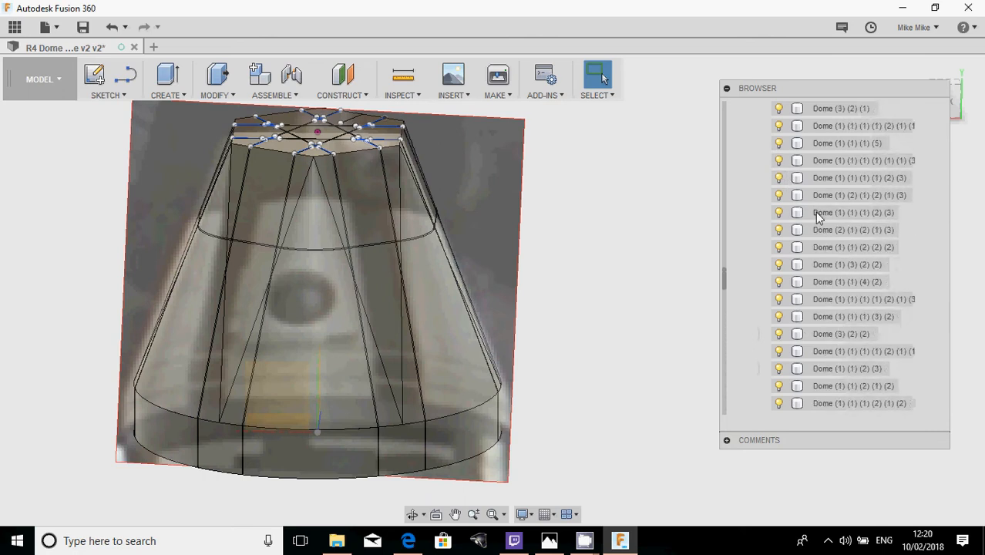
middle_drag(246, 184, 328, 196)
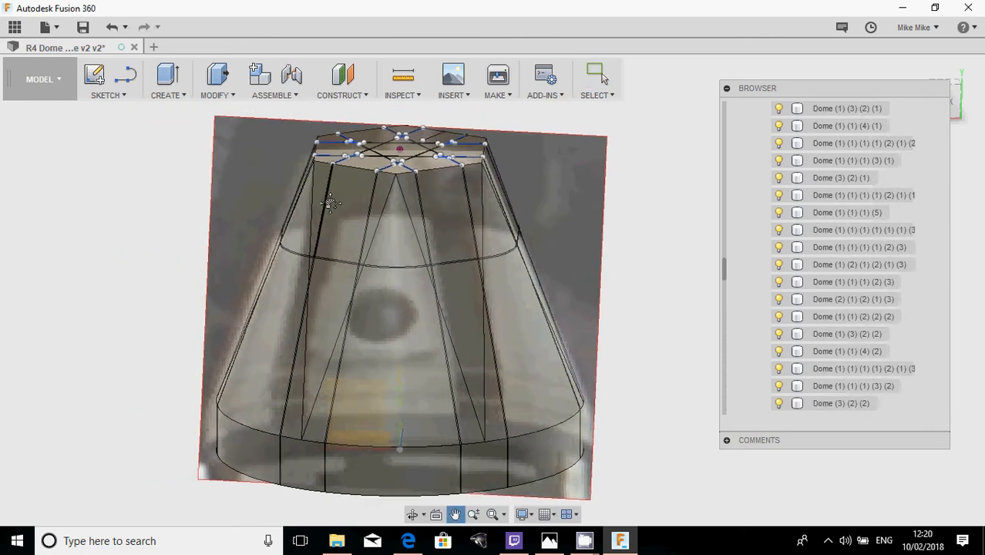
scroll(833, 290, down, 5)
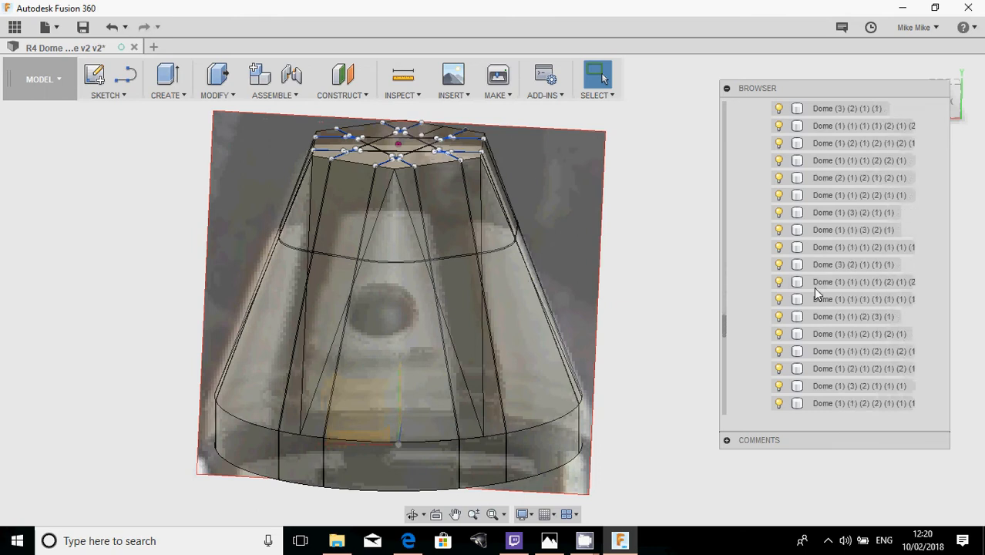
scroll(815, 300, down, 5)
scroll(811, 317, down, 3)
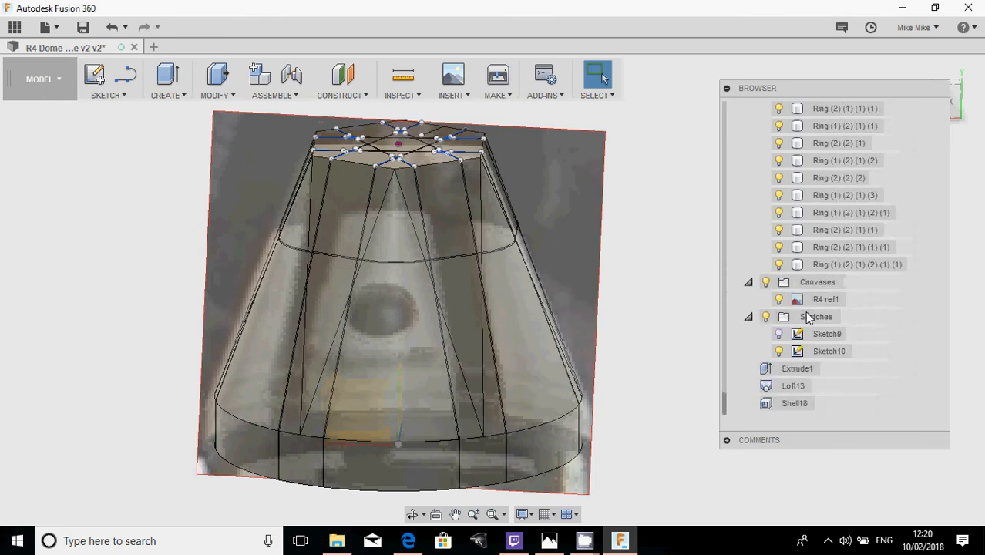
click(827, 333)
shift+click(828, 350)
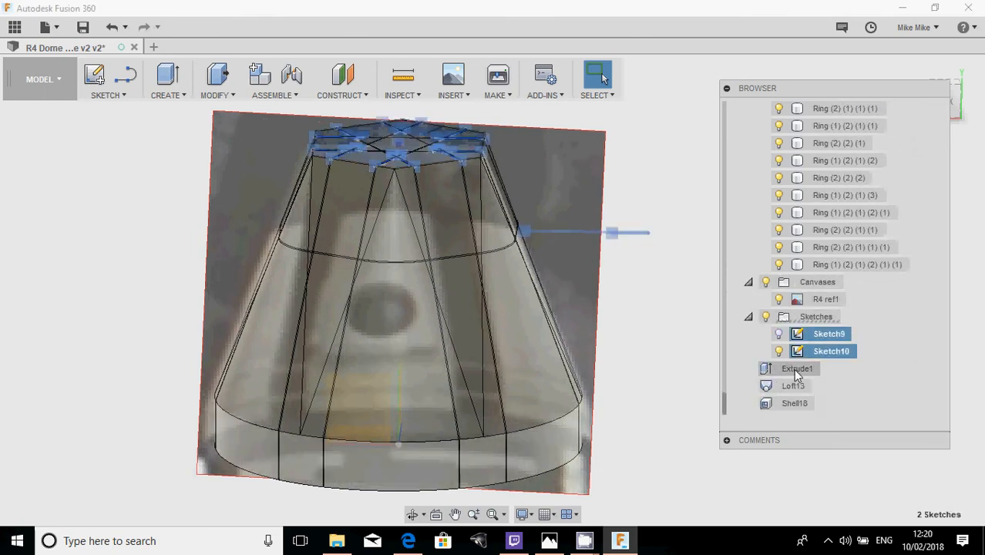
key(Delete)
click(765, 334)
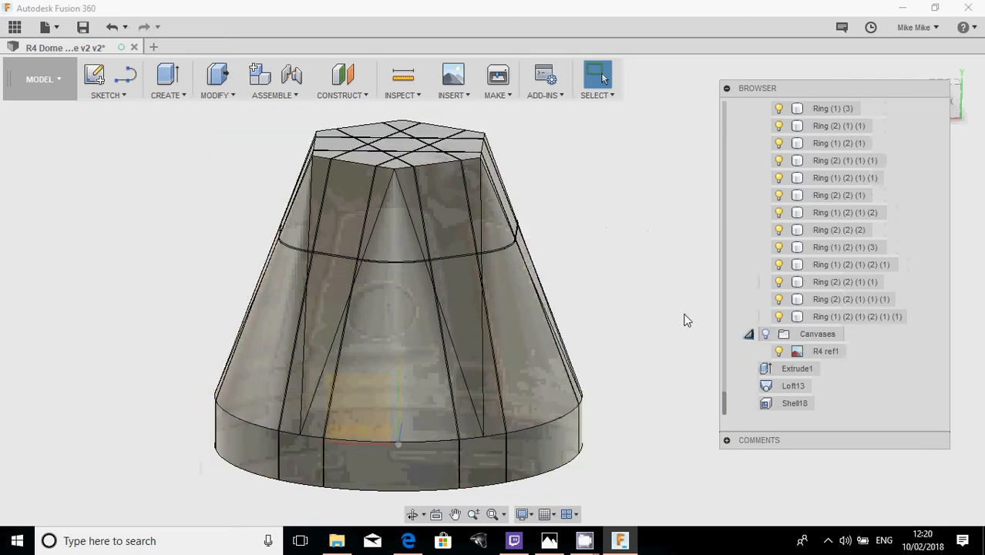
shift+middle_drag(235, 183, 429, 123)
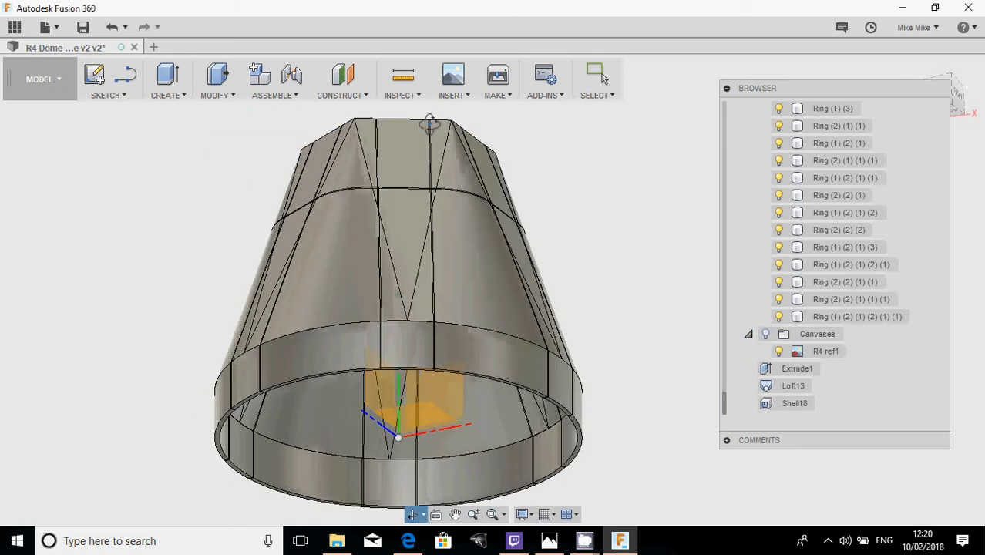
scroll(297, 299, up, 4)
middle_drag(274, 347, 306, 211)
scroll(273, 295, up, 6)
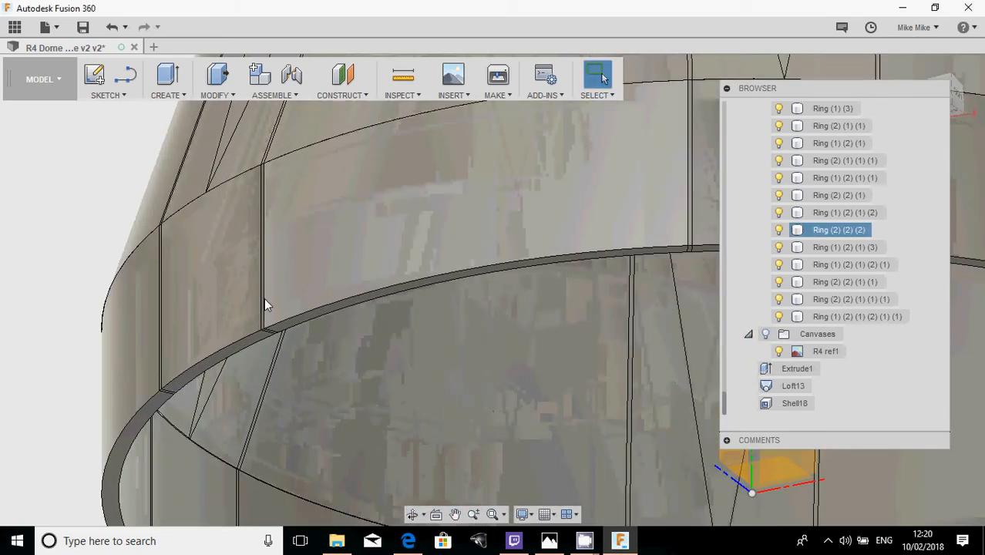
scroll(291, 247, up, 3)
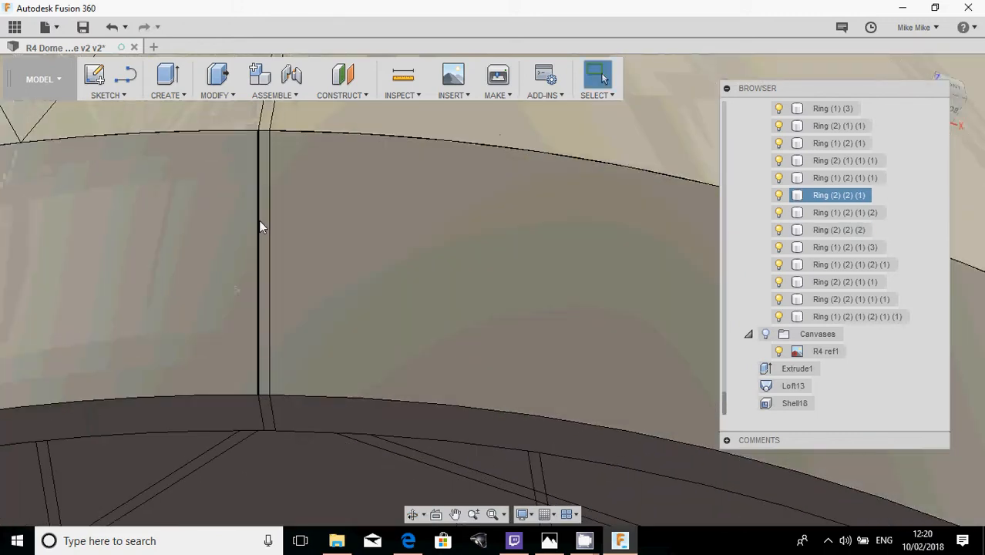
click(263, 225)
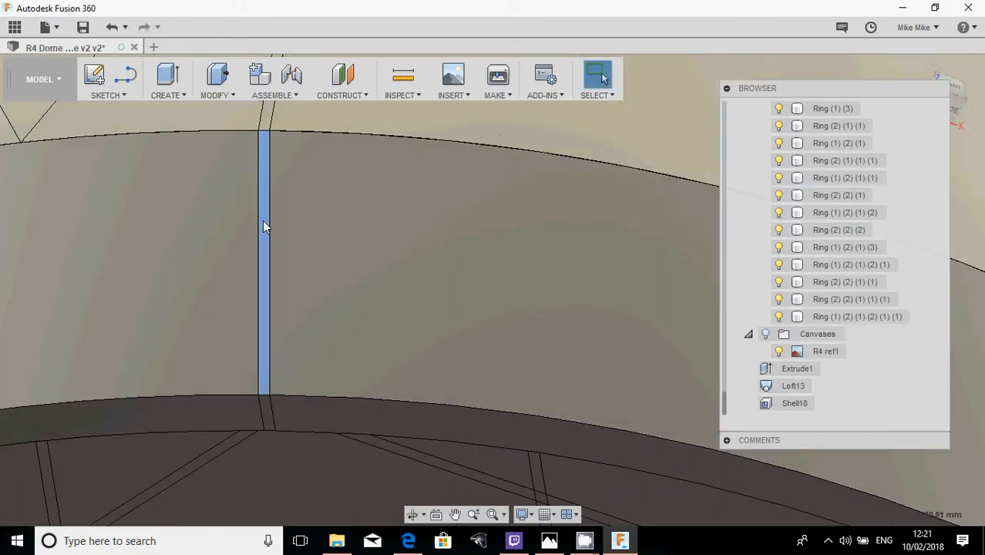
scroll(262, 221, down, 3)
scroll(301, 230, up, 3)
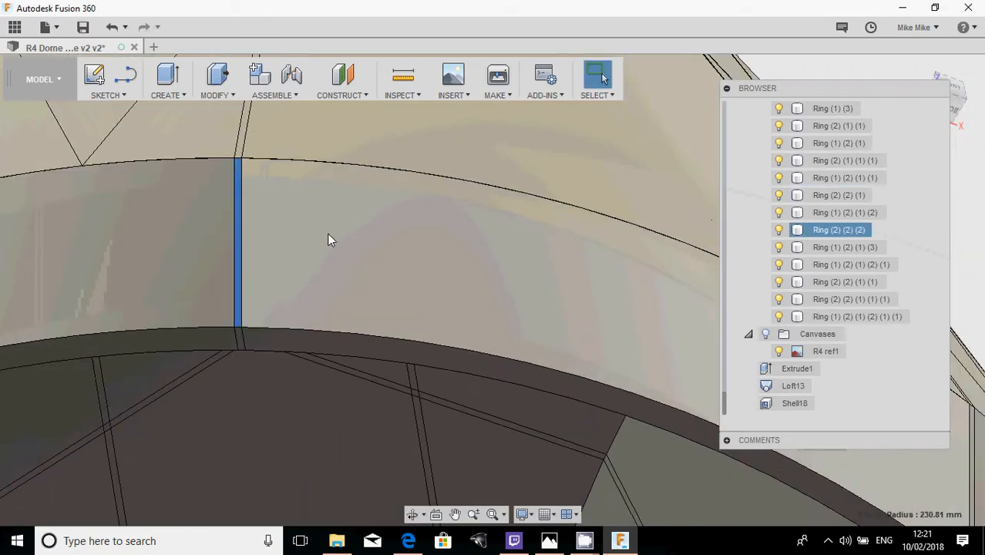
scroll(202, 254, up, 5)
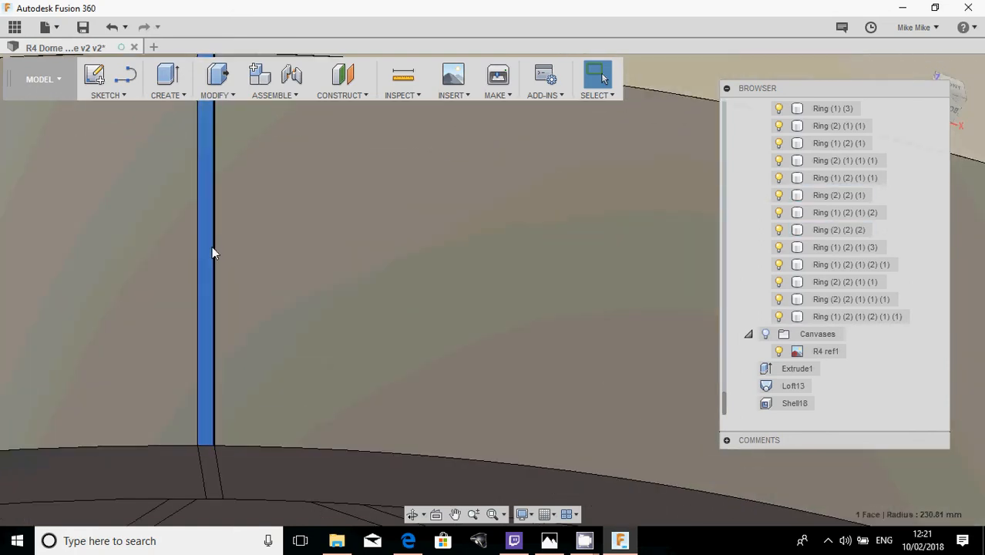
right_click(207, 243)
click(255, 223)
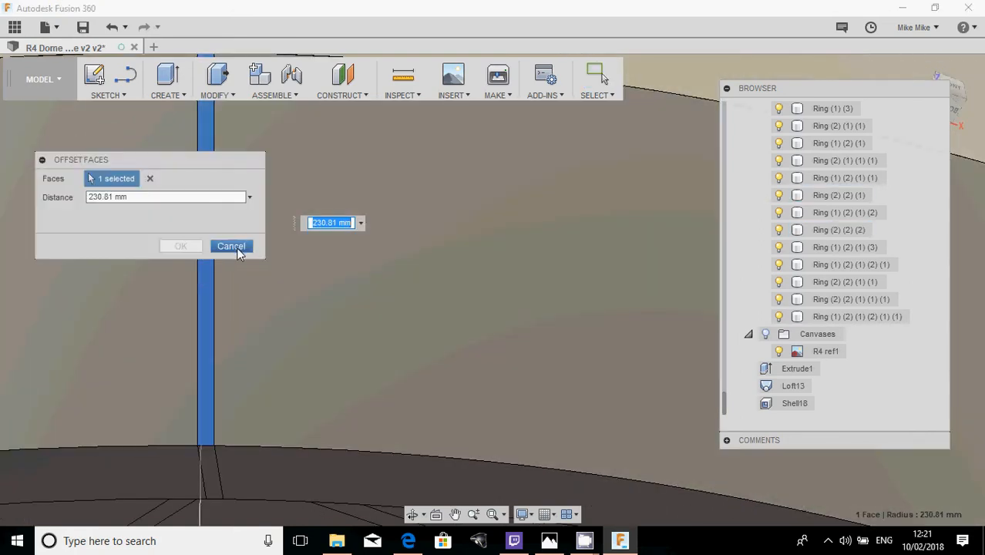
click(231, 247)
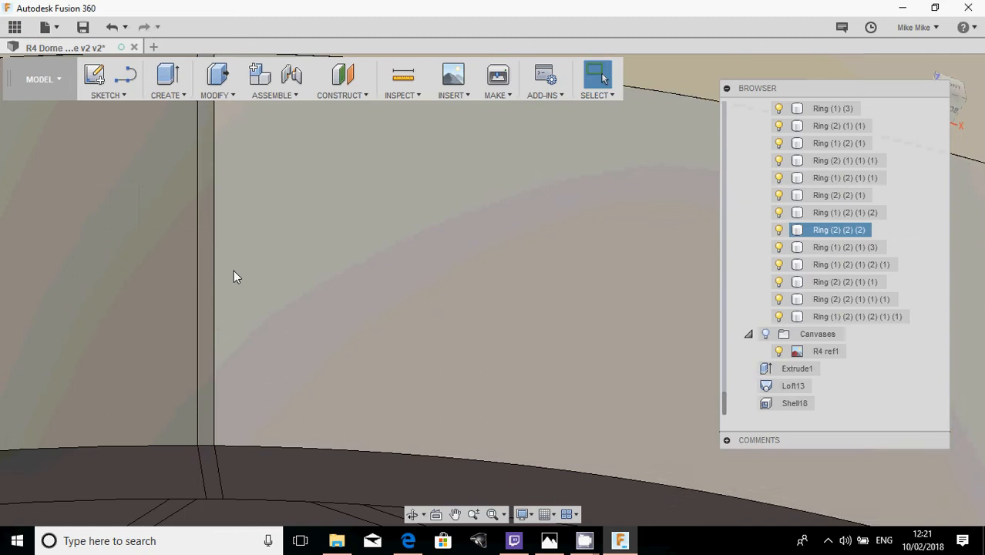
- Examine the narrow strip faces between the base ring's segments, including the small face on the rim's underside
scroll(244, 311, down, 5)
shift+middle_drag(301, 306, 294, 334)
scroll(470, 378, up, 5)
scroll(473, 383, up, 5)
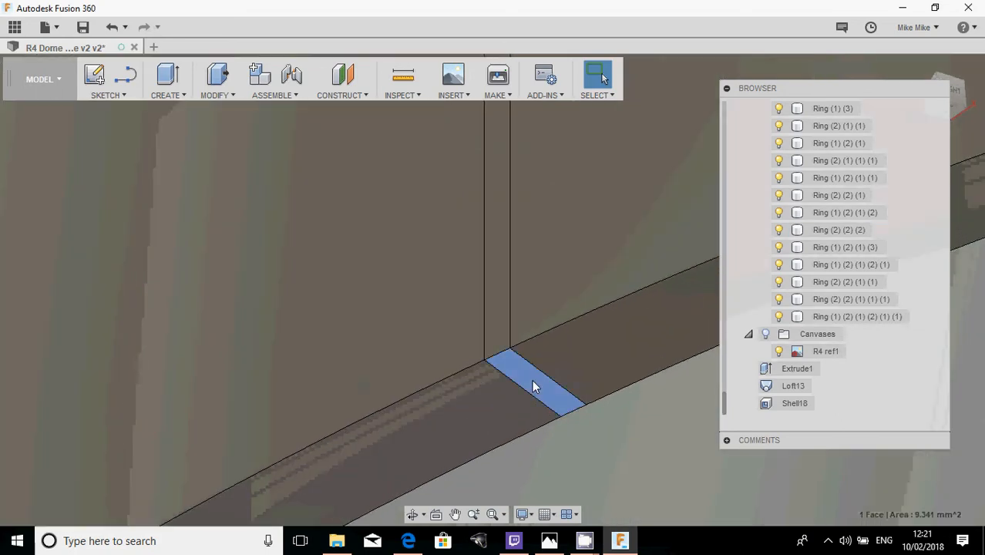
scroll(532, 380, down, 6)
scroll(524, 288, up, 5)
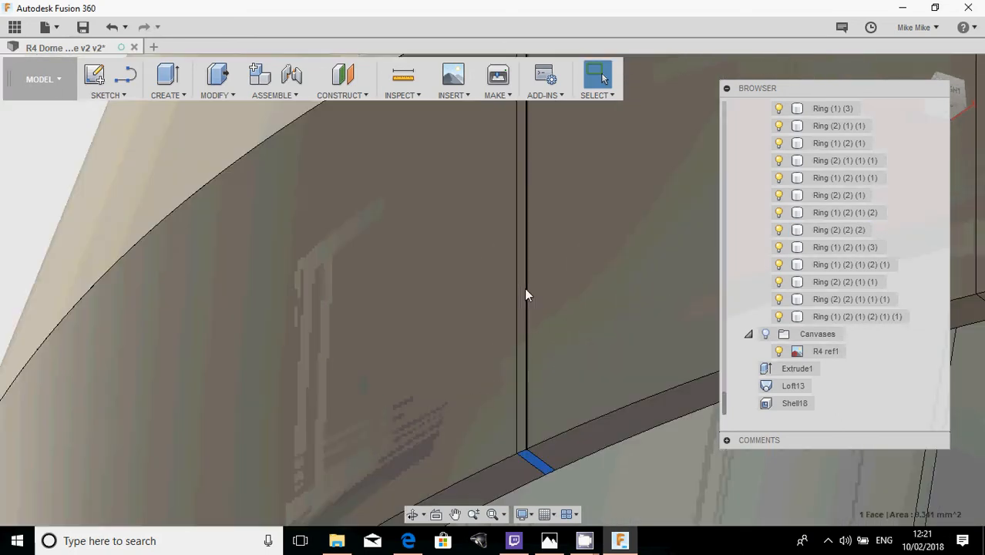
scroll(522, 284, down, 6)
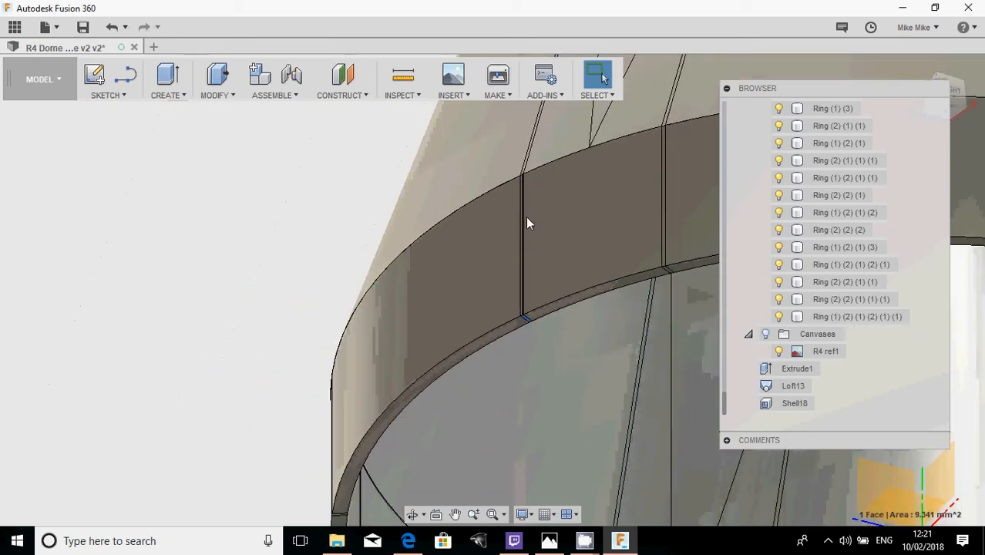
scroll(522, 296, down, 2)
shift+middle_drag(519, 297, 551, 493)
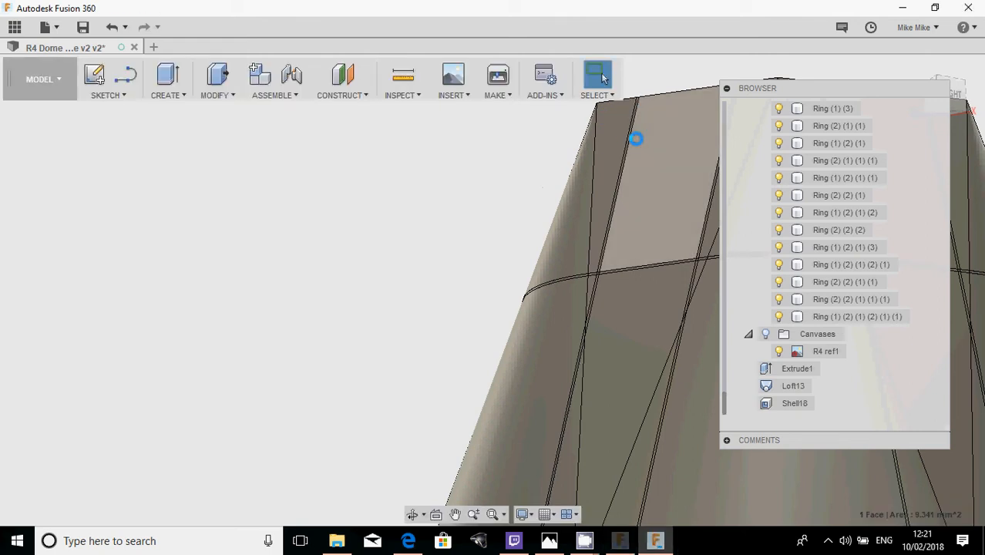
middle_drag(607, 158, 469, 275)
scroll(482, 236, up, 3)
scroll(486, 231, up, 5)
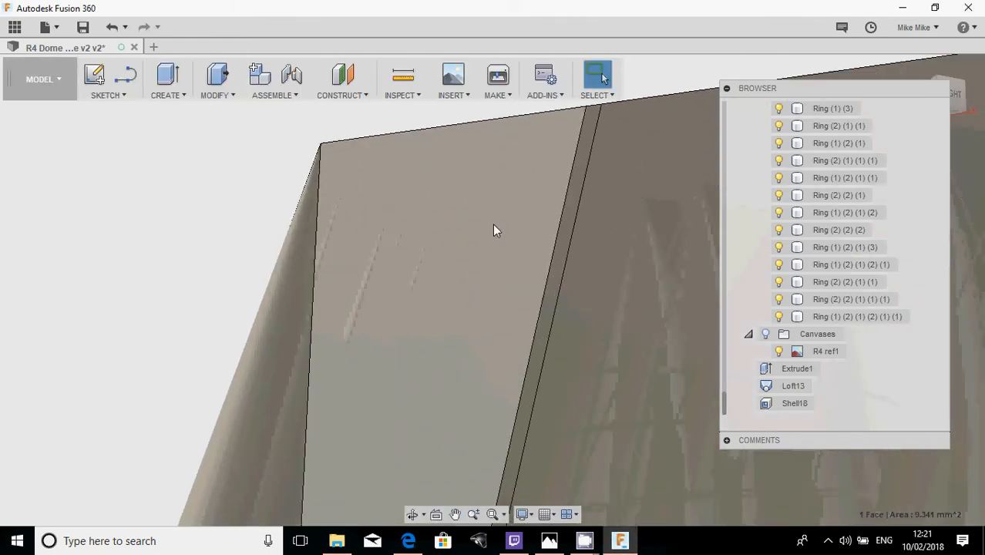
click(606, 187)
right_click(606, 191)
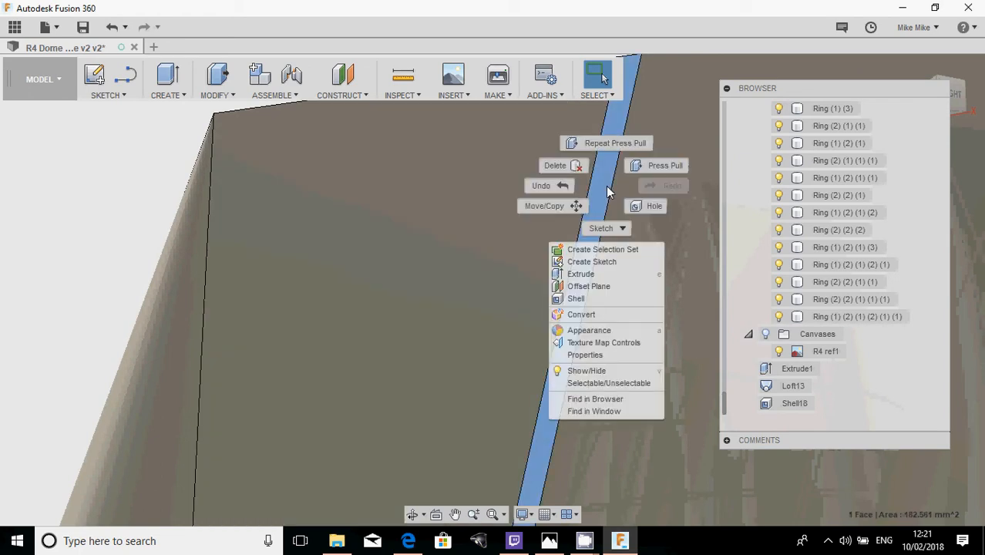
click(651, 163)
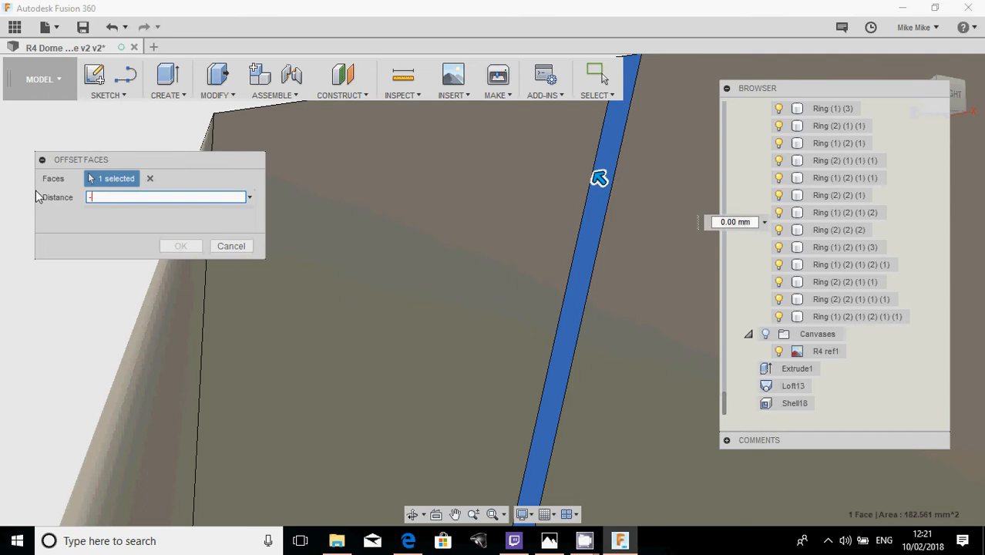
text(-1.54)
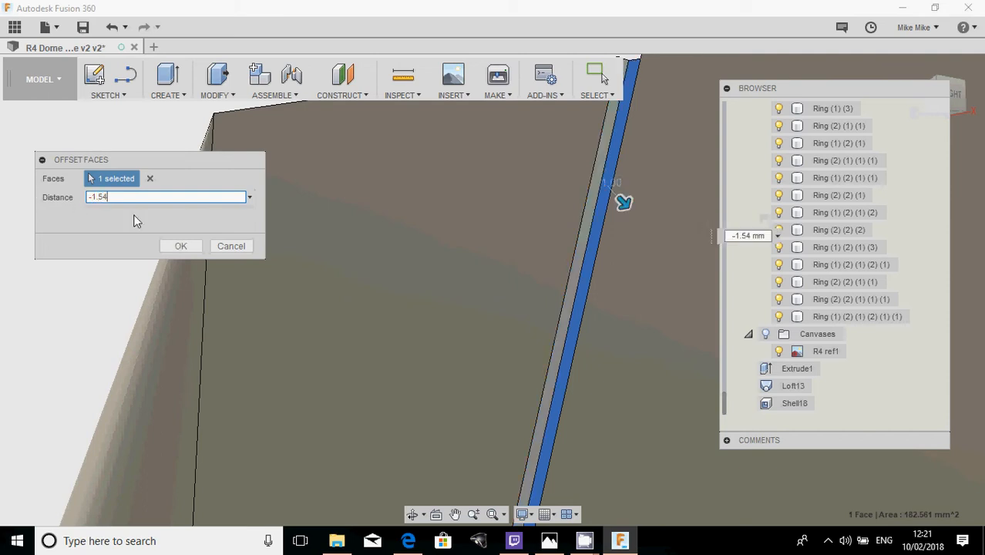
scroll(475, 264, down, 8)
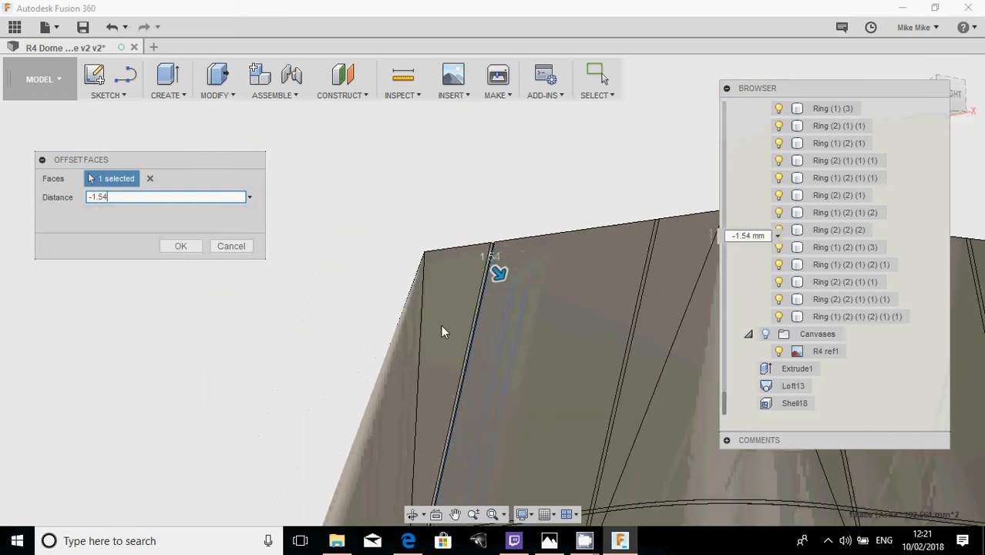
middle_drag(441, 324, 486, 180)
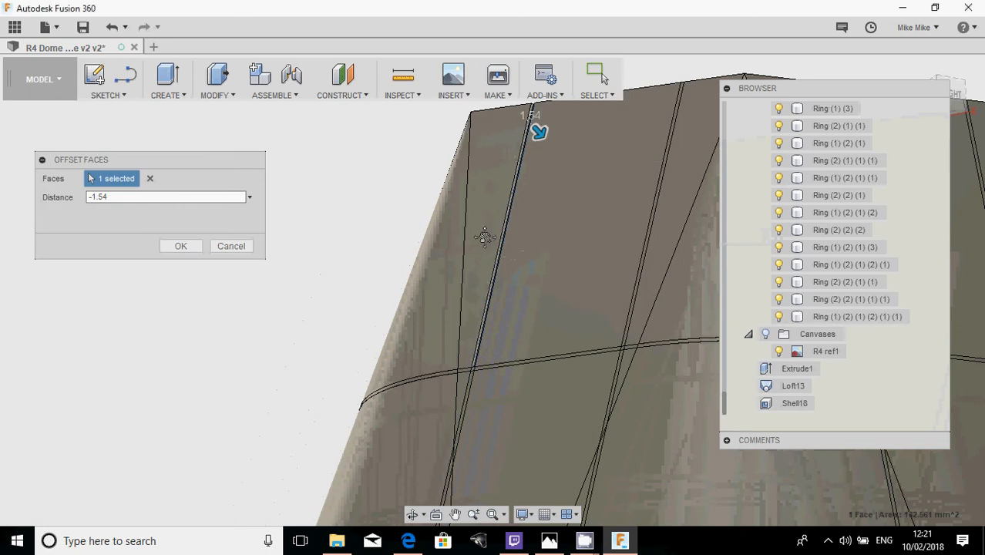
middle_drag(485, 237, 486, 245)
shift+middle_drag(491, 223, 527, 232)
scroll(534, 190, up, 5)
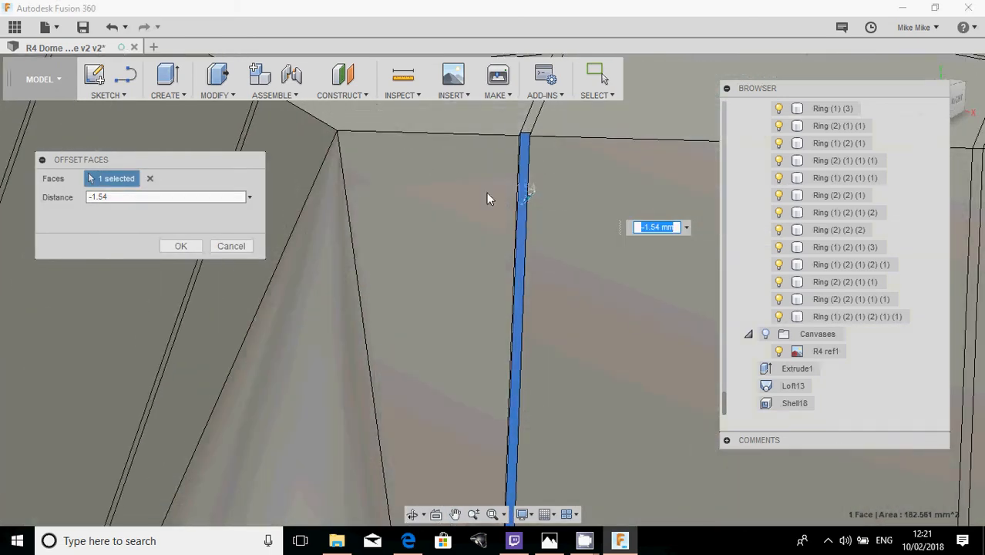
click(231, 246)
- Offset the narrow tapered strip face just below the dome's upper horizontal seam by -1.54 mm with Press Pull
scroll(448, 379, down, 5)
scroll(435, 399, up, 10)
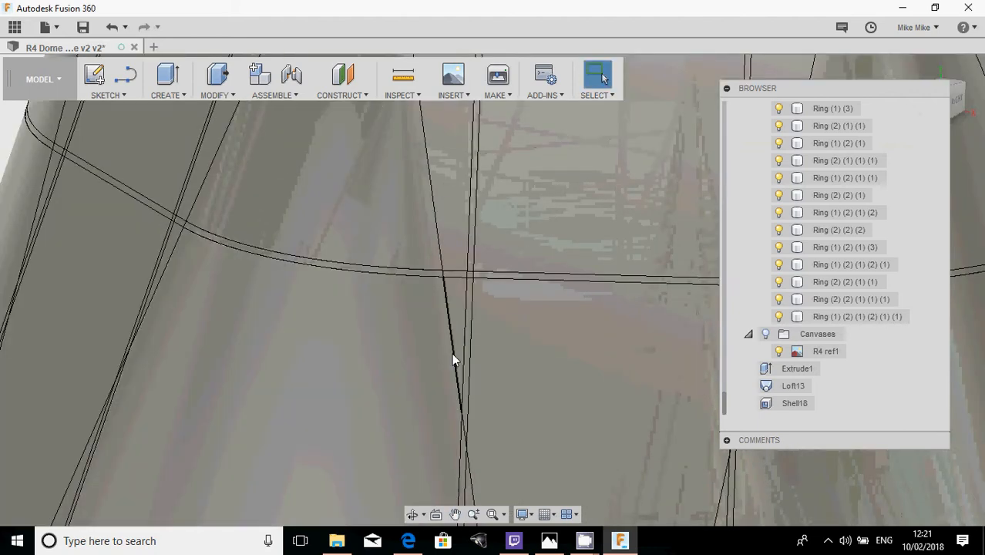
click(477, 299)
right_click(477, 299)
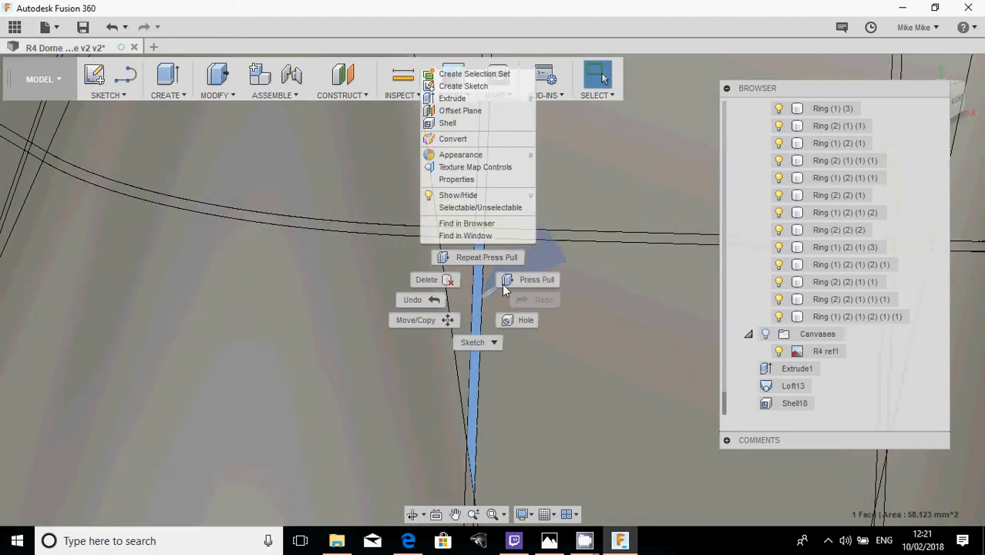
click(511, 282)
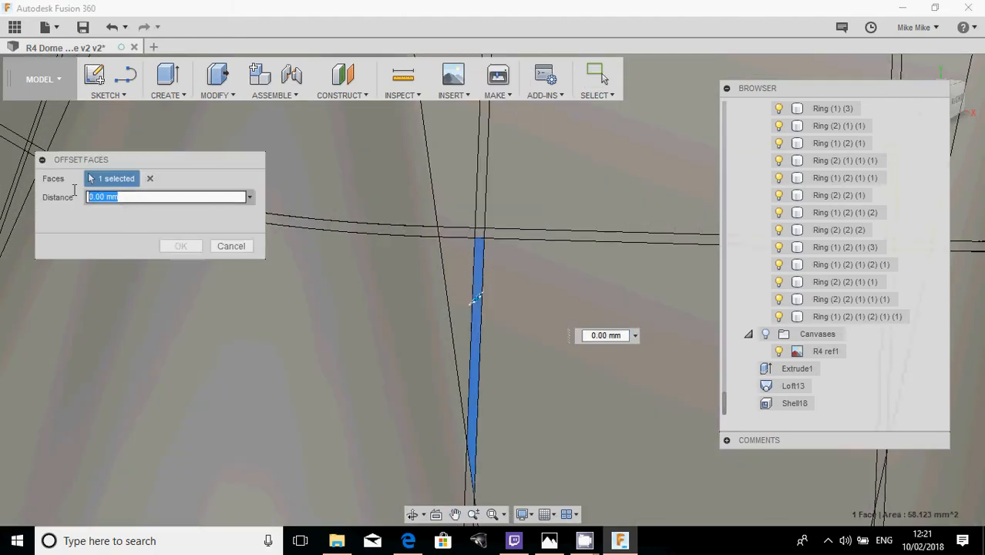
text(-1)
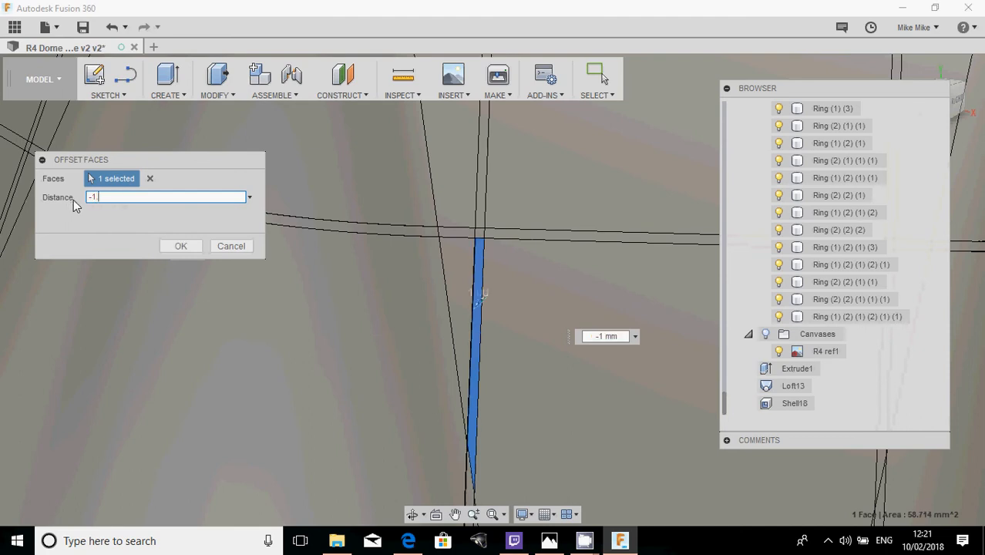
text(.54)
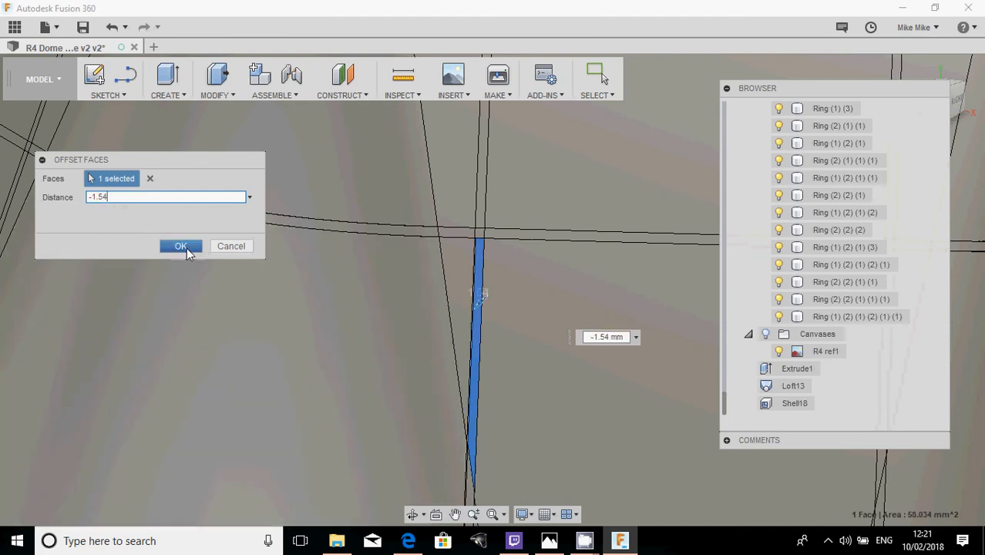
click(185, 247)
- Inspect the recessed strip segment below the horizontal seam and its neighbouring panel lines up close and from a distance
scroll(376, 363, down, 5)
middle_drag(378, 379, 433, 225)
scroll(439, 350, down, 3)
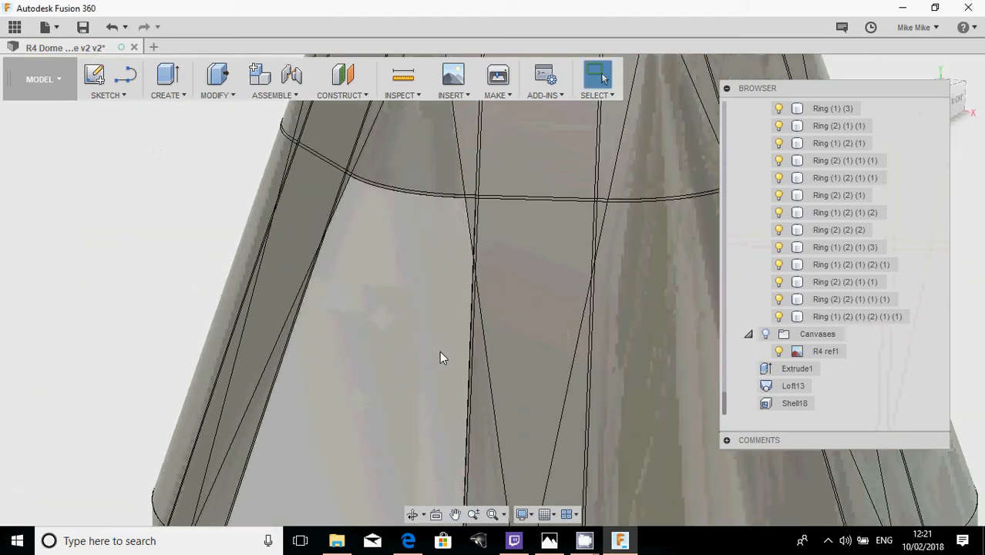
shift+middle_drag(439, 351, 423, 284)
scroll(422, 284, up, 10)
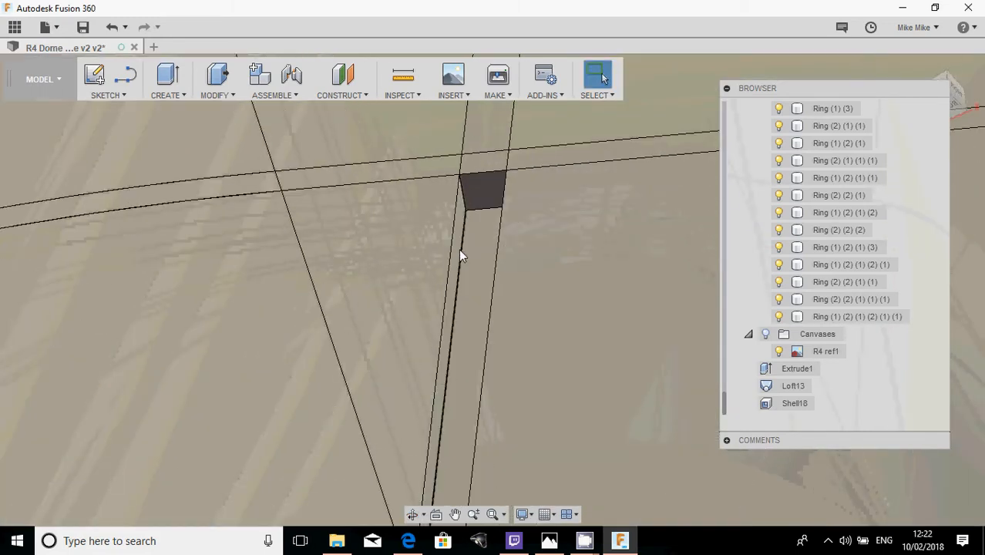
shift+middle_drag(461, 255, 476, 286)
scroll(482, 316, down, 4)
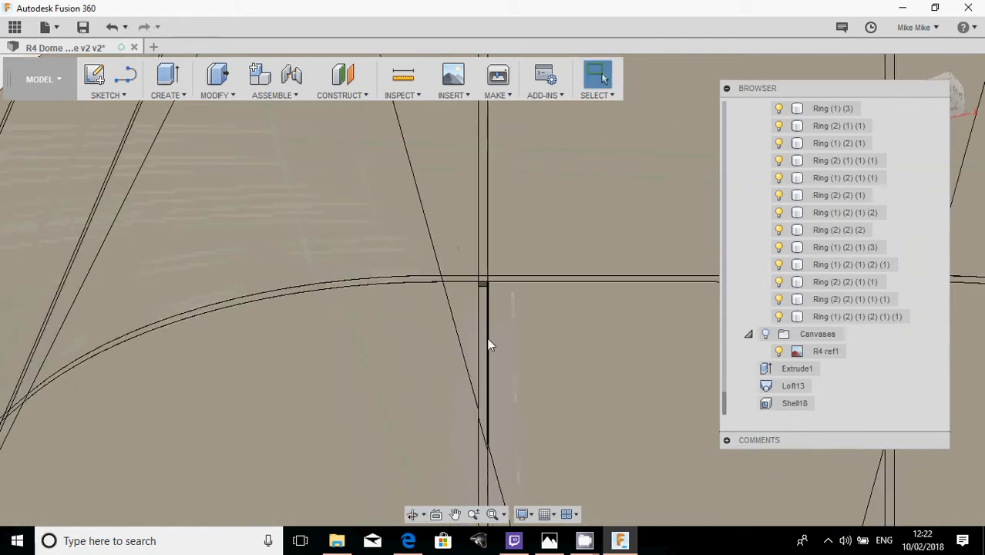
scroll(489, 346, down, 6)
middle_drag(457, 389, 486, 315)
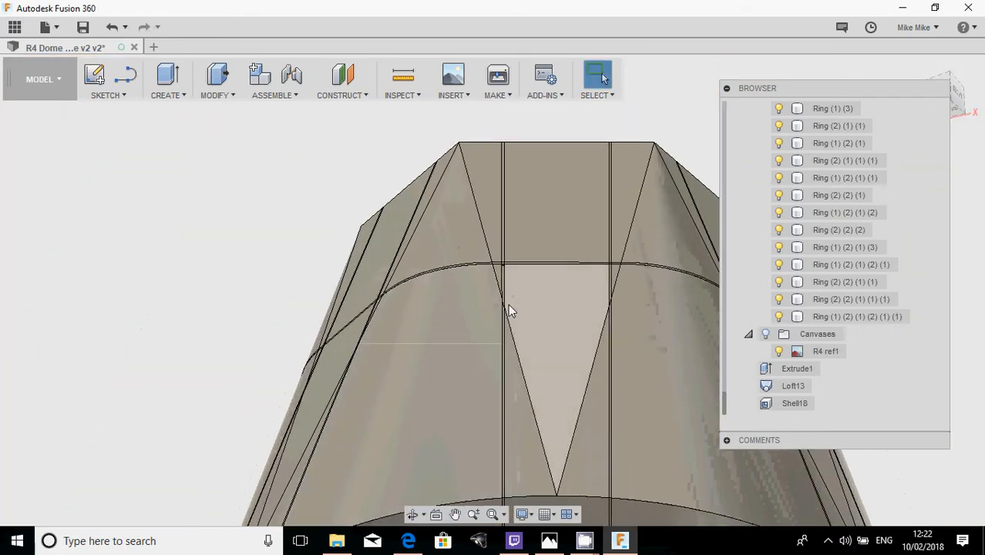
- Look at the R4 astromech reference photo in Microsoft Edge and return to the Fusion 360 model
click(407, 540)
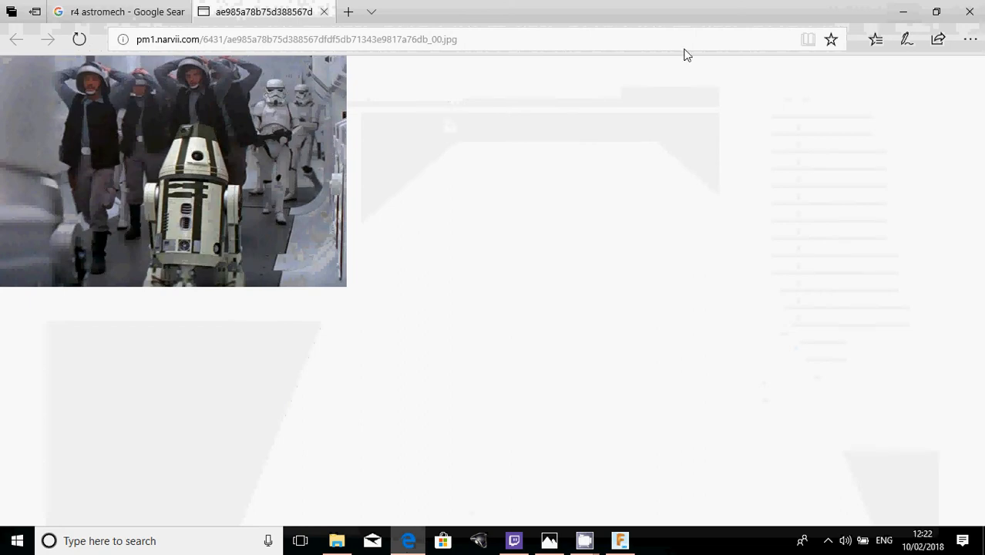
click(908, 14)
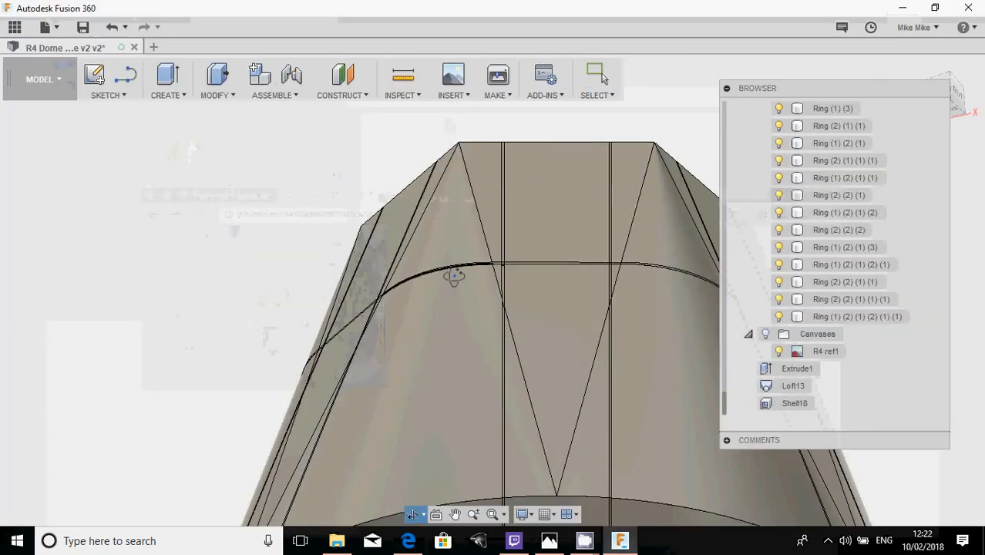
key(Escape)
- Offset the two adjacent small faces where the horizontal seam crosses the vertical strip by -1.54 mm with Press Pull
scroll(477, 277, up, 10)
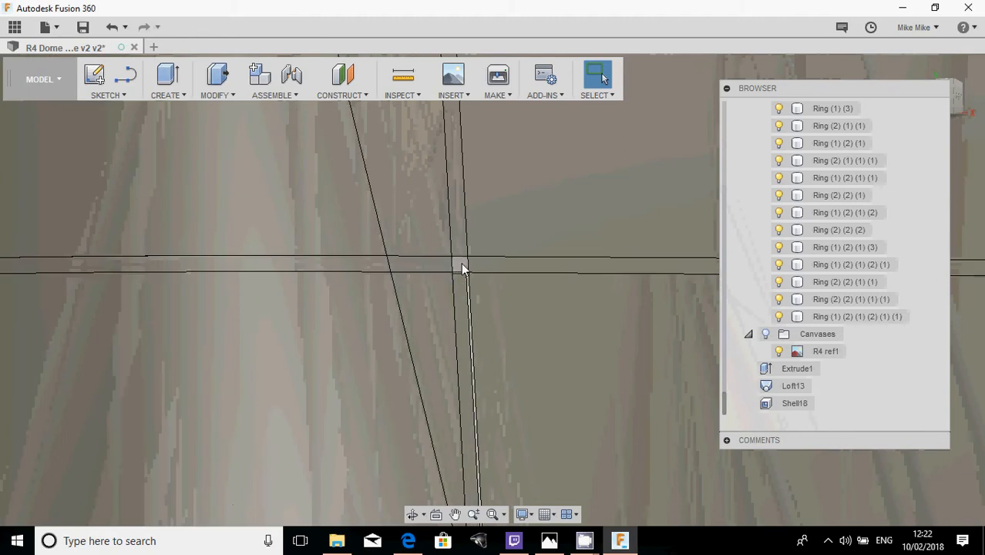
click(460, 265)
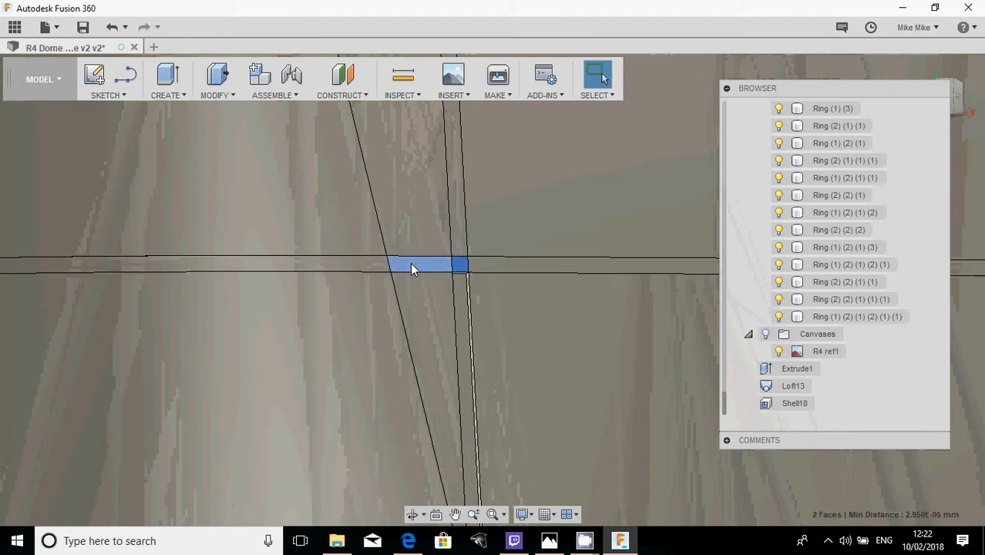
right_click(411, 265)
click(447, 242)
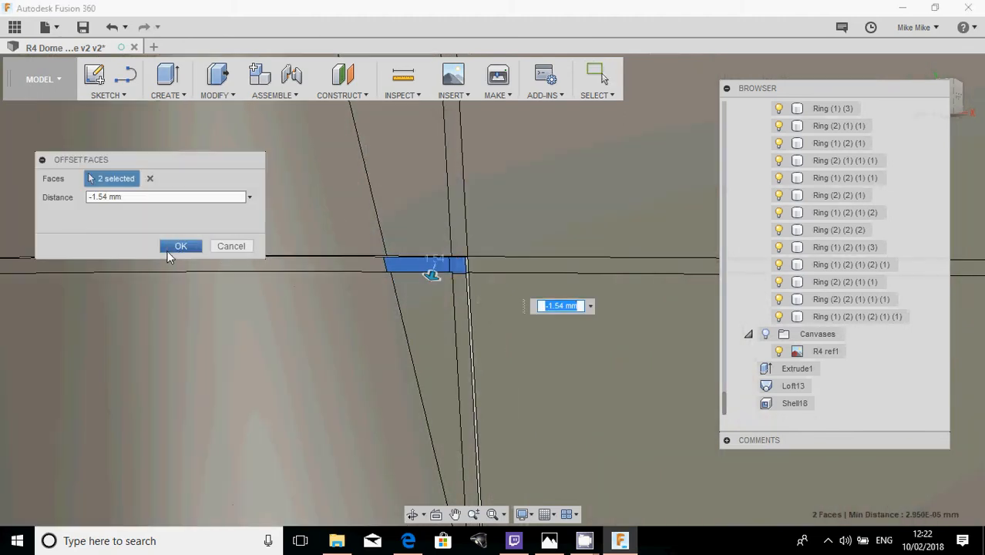
click(174, 250)
- Recess the small square face at the seam crossing on the opposite end of the already grooved horizontal seam with Press Pull
scroll(178, 344, down, 8)
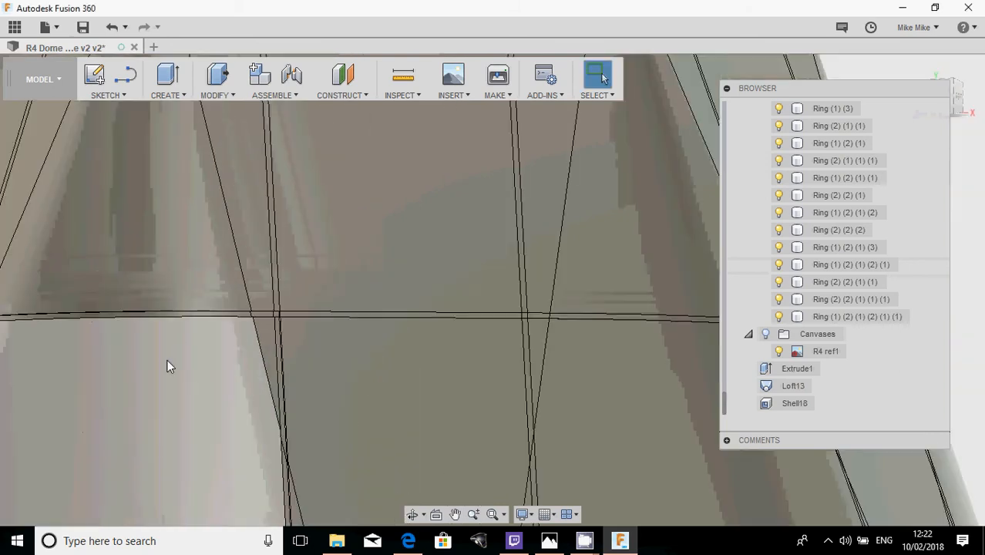
middle_drag(172, 366, 551, 231)
shift+middle_drag(394, 269, 376, 185)
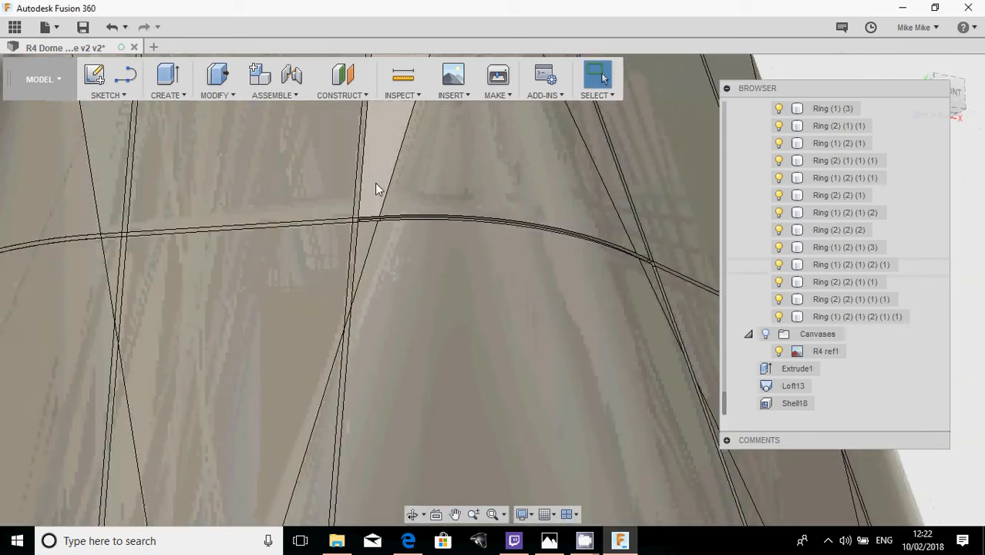
scroll(339, 231, up, 4)
scroll(339, 232, up, 2)
right_click(373, 245)
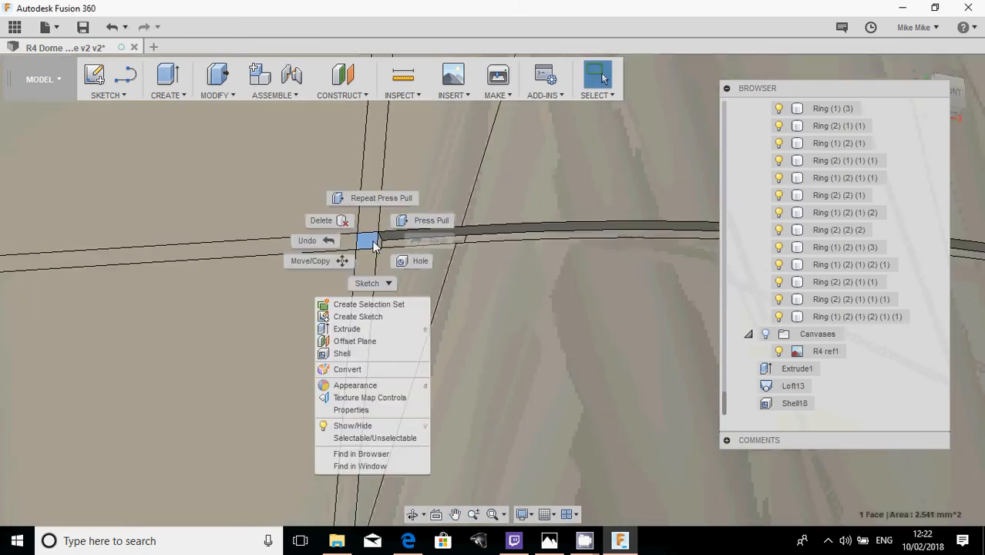
click(413, 222)
click(178, 246)
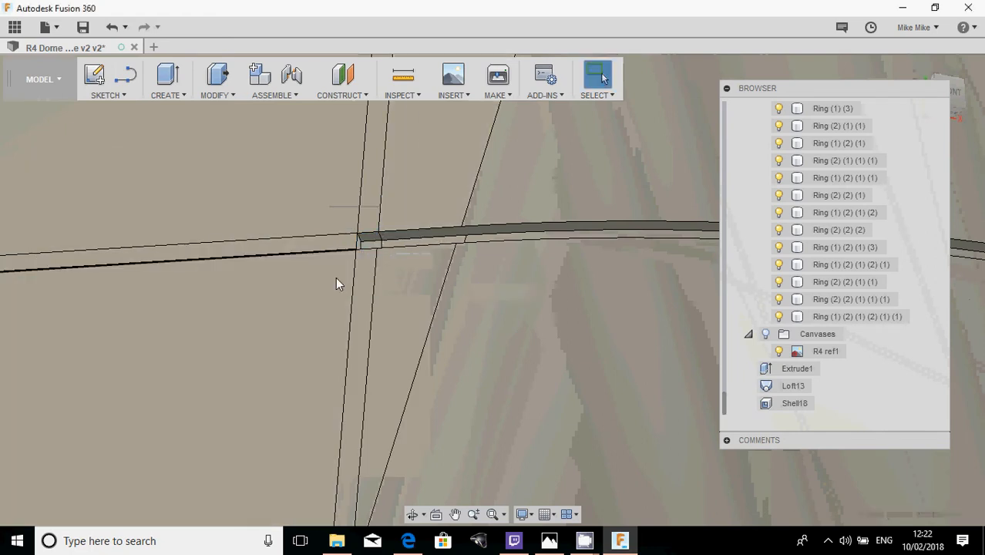
- Offset the narrow strip face running down the dome directly below that seam crossing by -1.54 mm
click(371, 282)
right_click(369, 279)
click(400, 266)
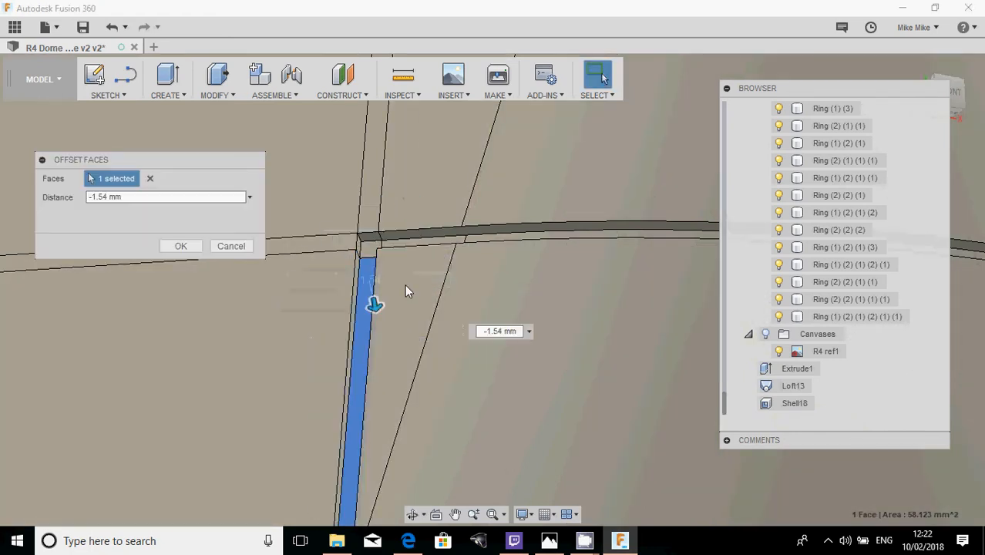
click(176, 247)
- Examine the recessed seam crossing up close and the strip lines running down to the base ring
scroll(329, 362, down, 4)
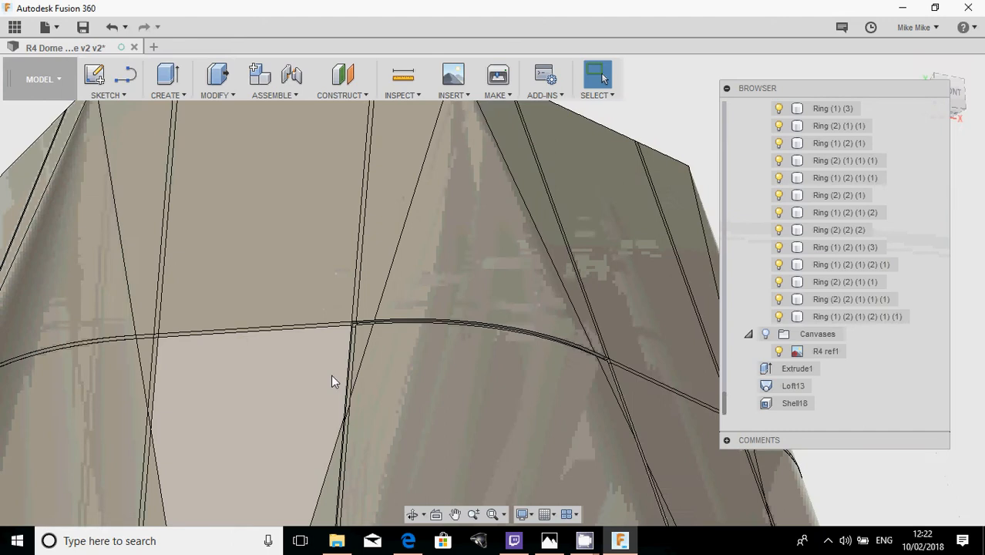
middle_drag(334, 378, 329, 256)
scroll(335, 216, up, 5)
scroll(334, 213, up, 2)
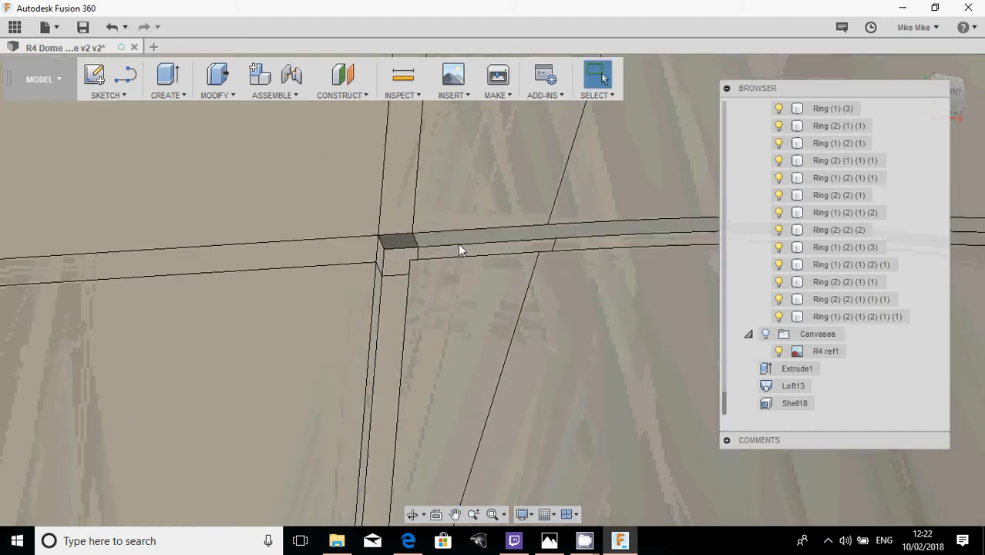
scroll(424, 312, down, 5)
scroll(396, 396, down, 4)
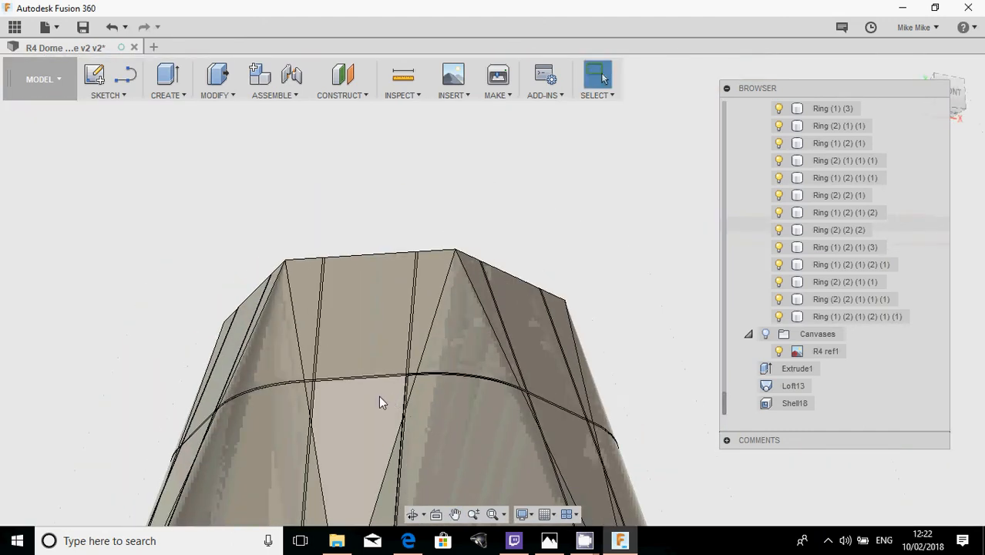
scroll(379, 396, up, 5)
click(441, 402)
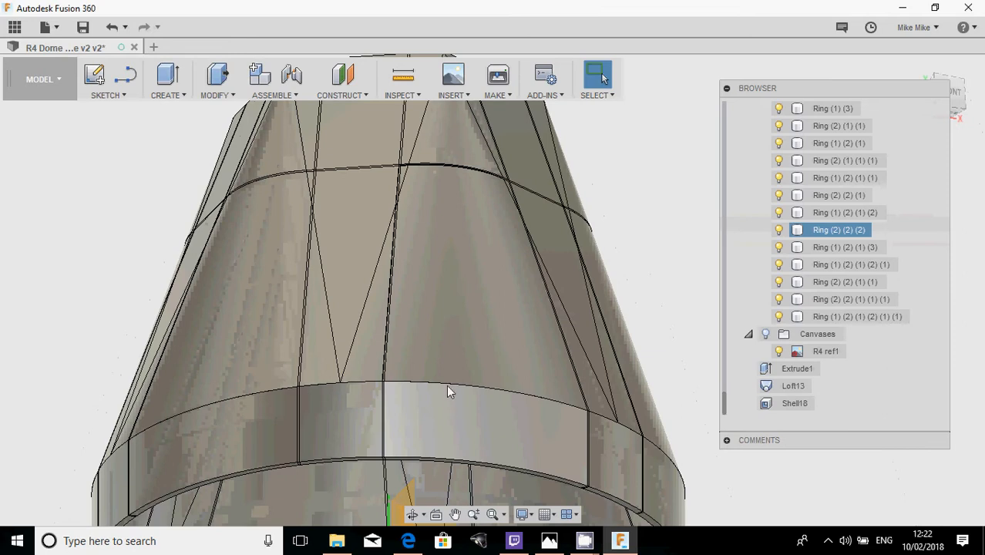
shift+middle_drag(522, 366, 459, 369)
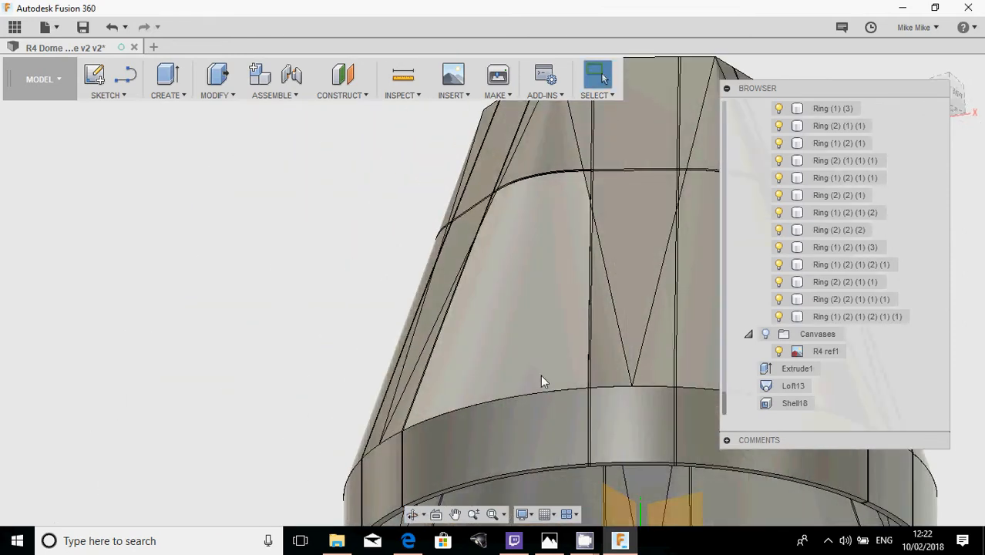
click(565, 393)
- Offset the base ring's vertical strip face at one edge of the wide segment to 229.27 mm with Press Pull
shift+middle_drag(565, 393, 508, 300)
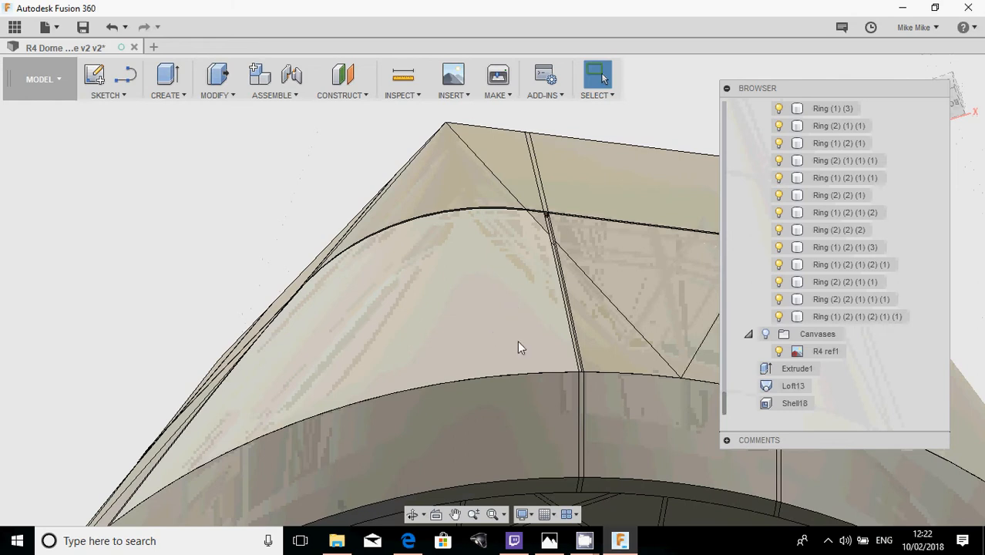
shift+middle_drag(518, 347, 584, 274)
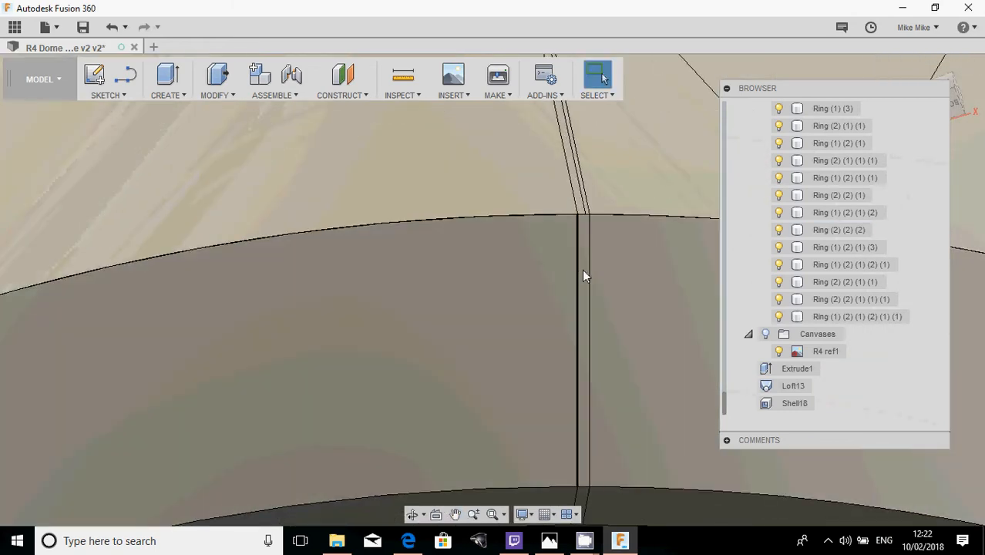
click(584, 276)
right_click(584, 276)
click(627, 252)
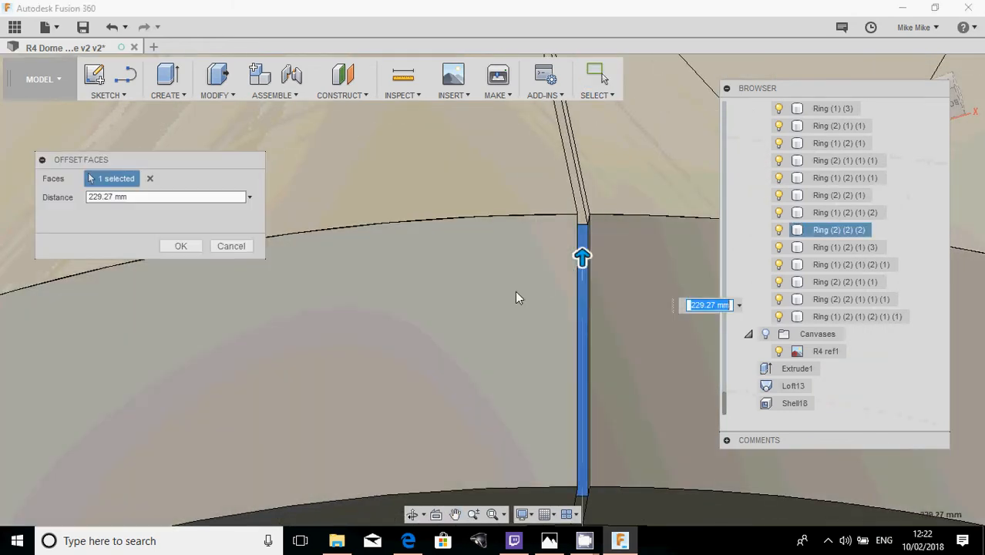
click(231, 246)
- Offset the base ring's vertical strip face at the other edge of the same wide segment to 229.27 mm
middle_drag(188, 251, 455, 343)
shift+middle_drag(238, 369, 290, 370)
scroll(135, 391, up, 4)
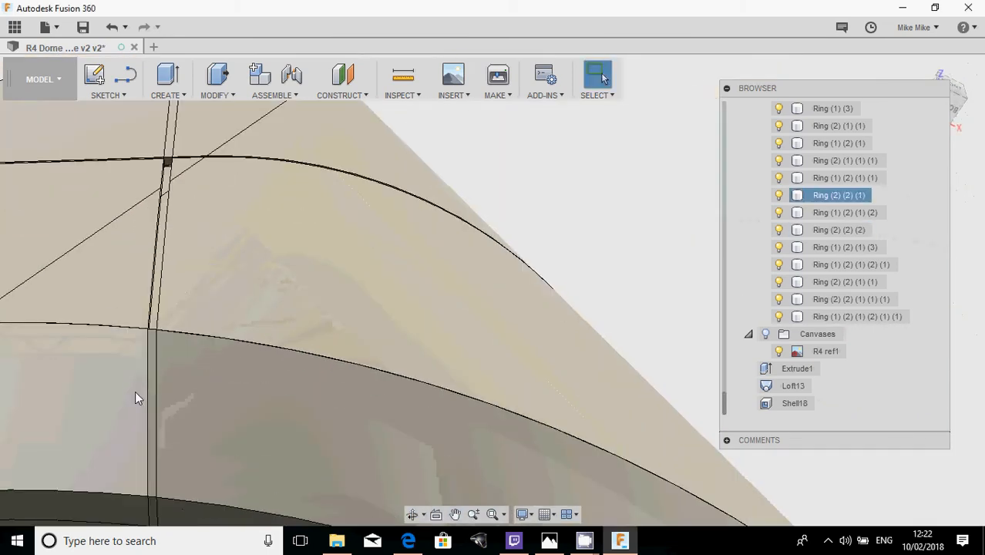
middle_drag(135, 390, 240, 323)
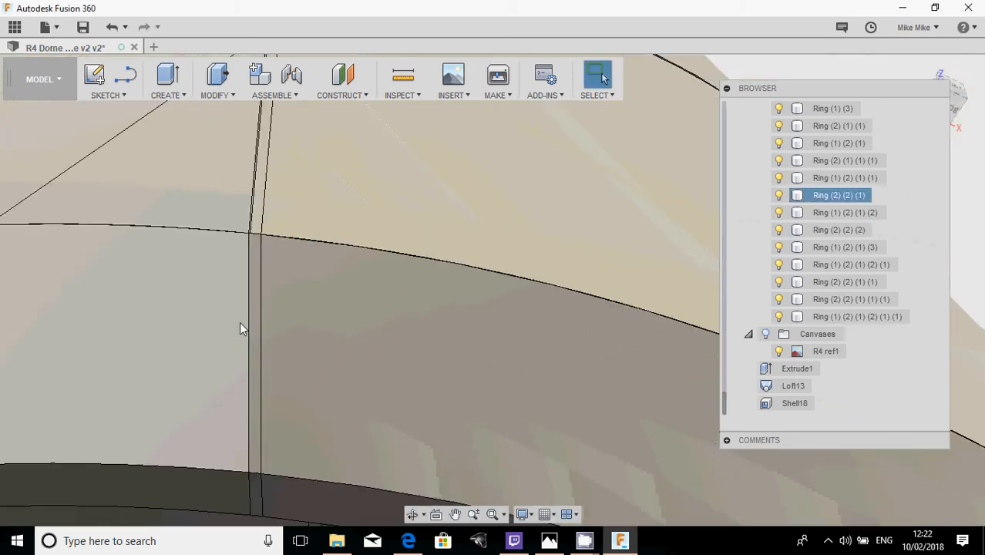
click(253, 298)
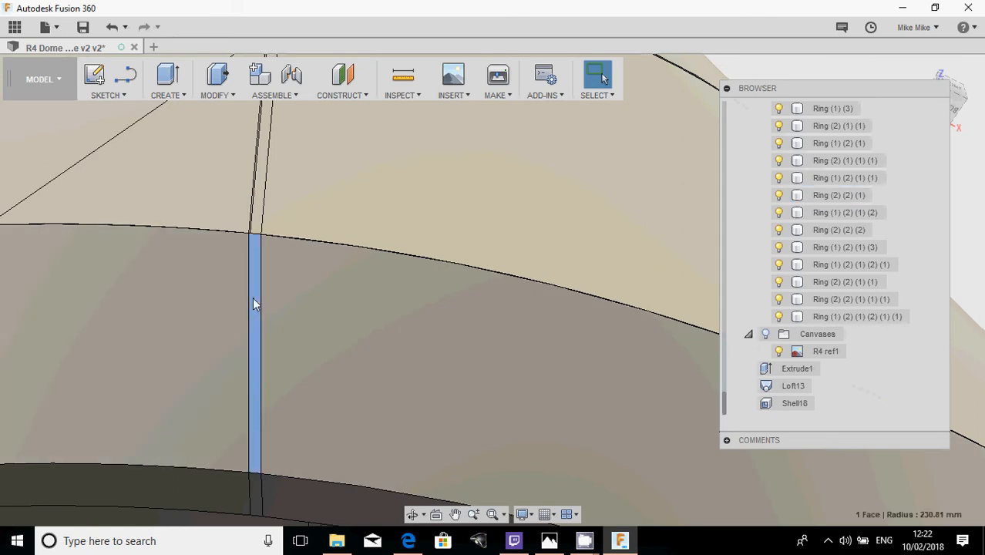
right_click(252, 296)
click(292, 278)
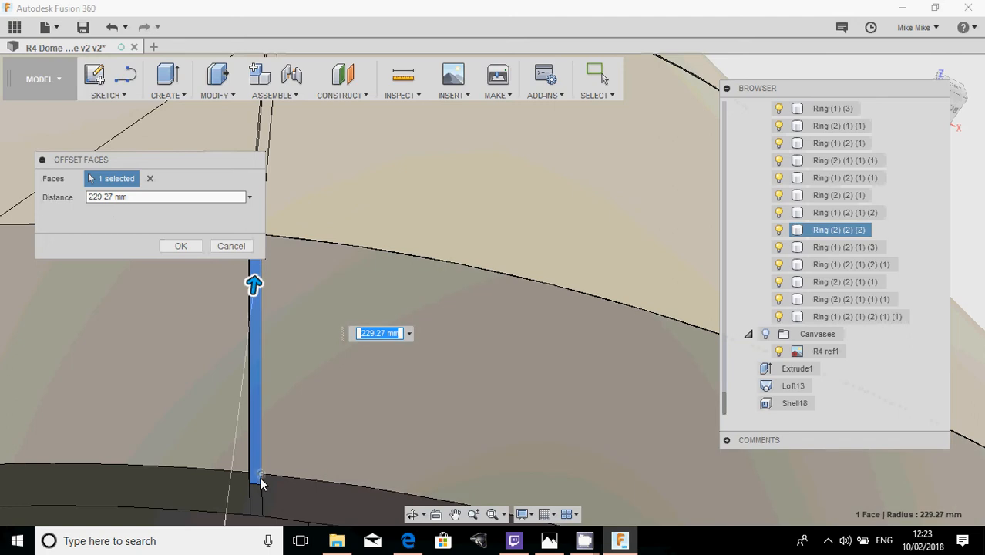
click(180, 250)
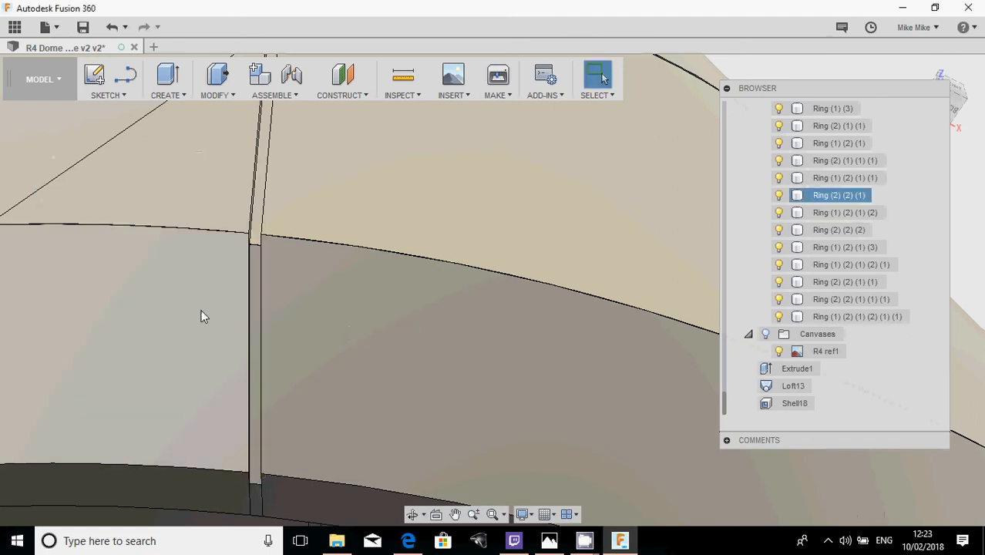
- Recess the base ring's vertical strip face at one edge of the wide segment on the dome's next side with Press Pull
scroll(203, 319, down, 4)
shift+middle_drag(206, 322, 254, 363)
scroll(251, 361, down, 3)
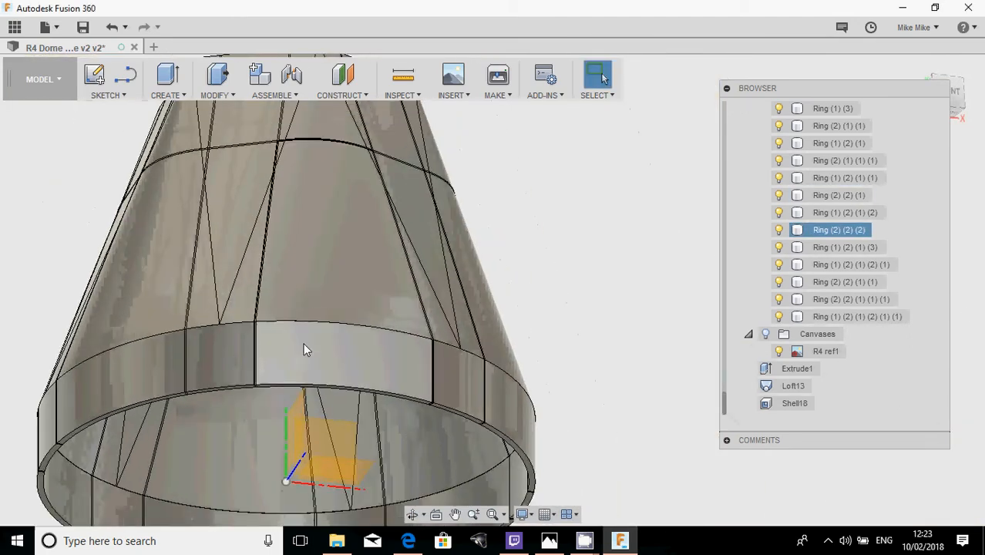
shift+middle_drag(306, 345, 347, 248)
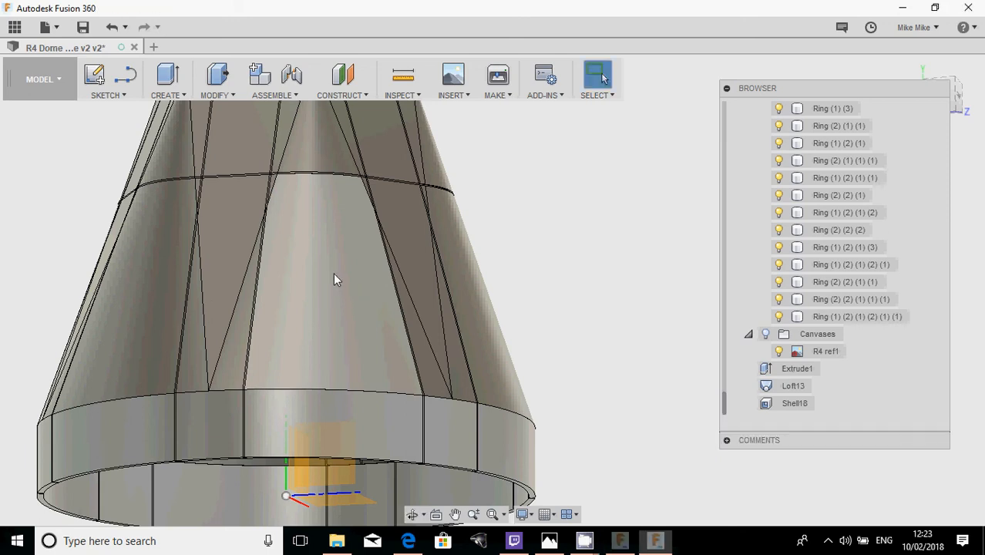
scroll(423, 418, up, 8)
middle_drag(410, 405, 409, 317)
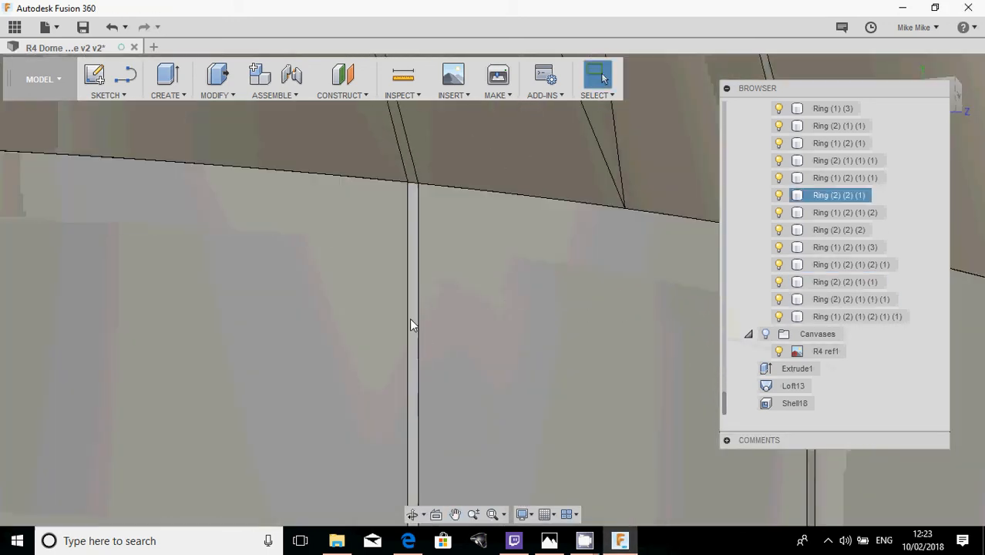
click(412, 257)
right_click(412, 262)
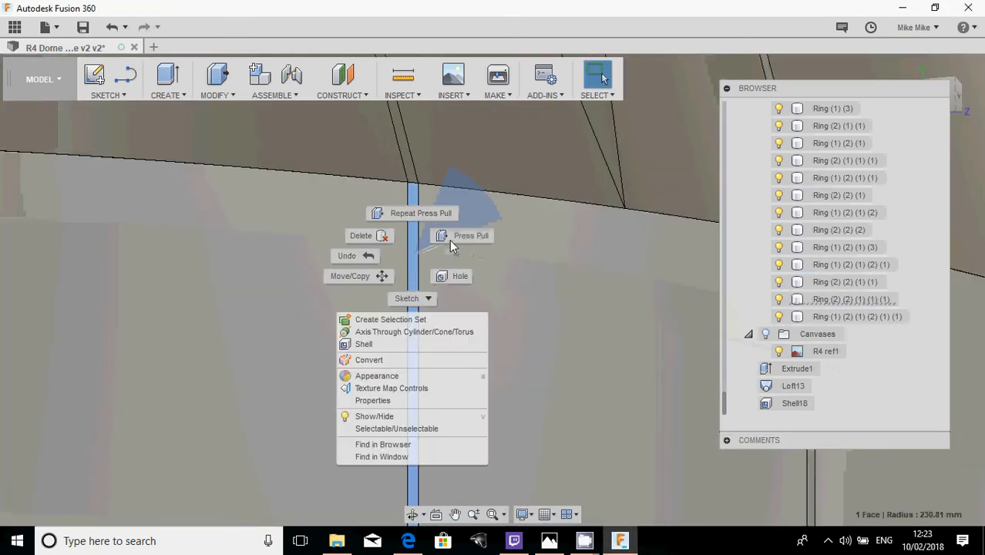
click(449, 240)
key(Escape)
- Offset the base ring's strip face at the opposite edge of this side's wide segment to 229.27 mm
scroll(200, 343, down, 3)
scroll(200, 341, down, 1)
middle_drag(200, 341, 565, 296)
scroll(143, 262, up, 6)
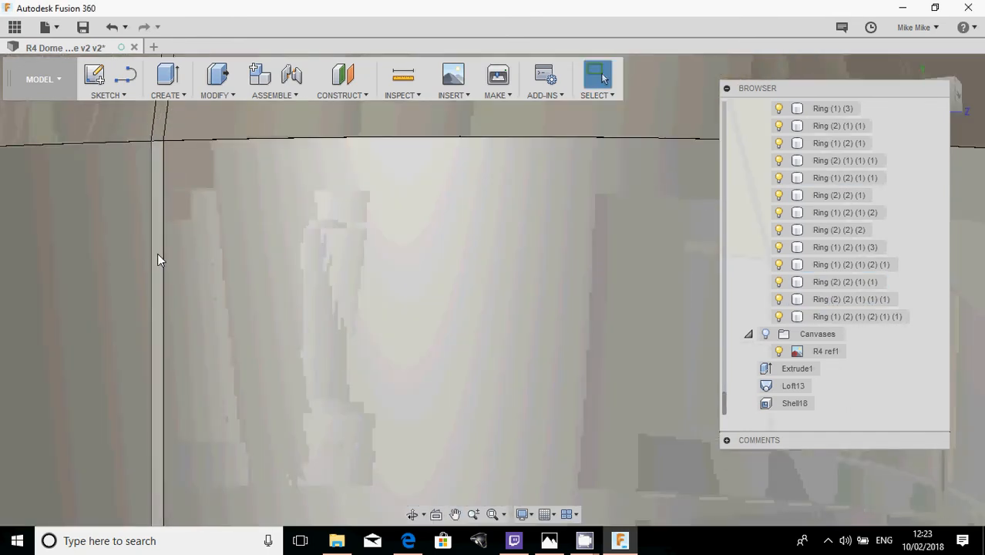
right_click(158, 260)
click(207, 234)
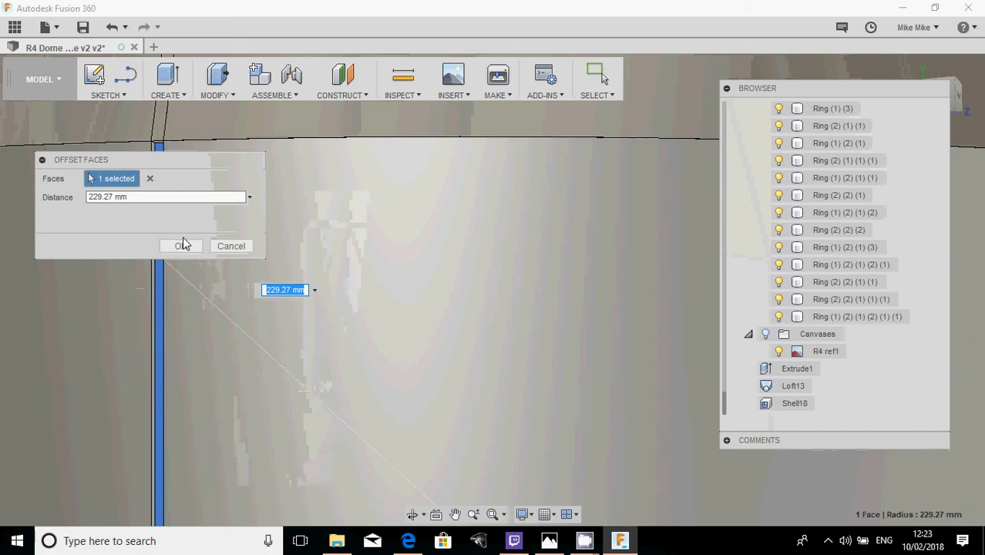
click(182, 246)
- Recess the long dome strip face directly above the just-recessed ring strip with Press Pull
middle_drag(167, 185, 178, 371)
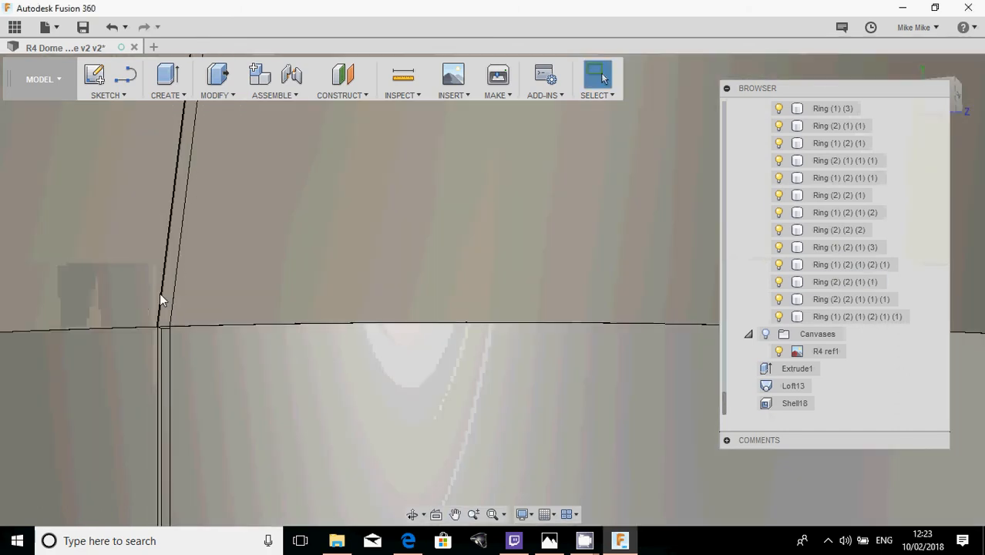
click(167, 295)
right_click(168, 295)
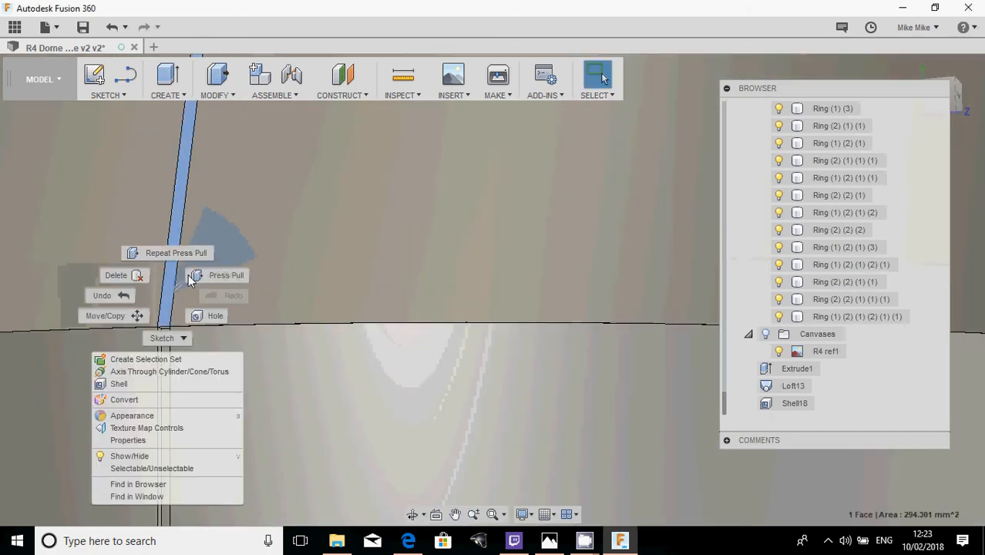
click(207, 275)
click(181, 246)
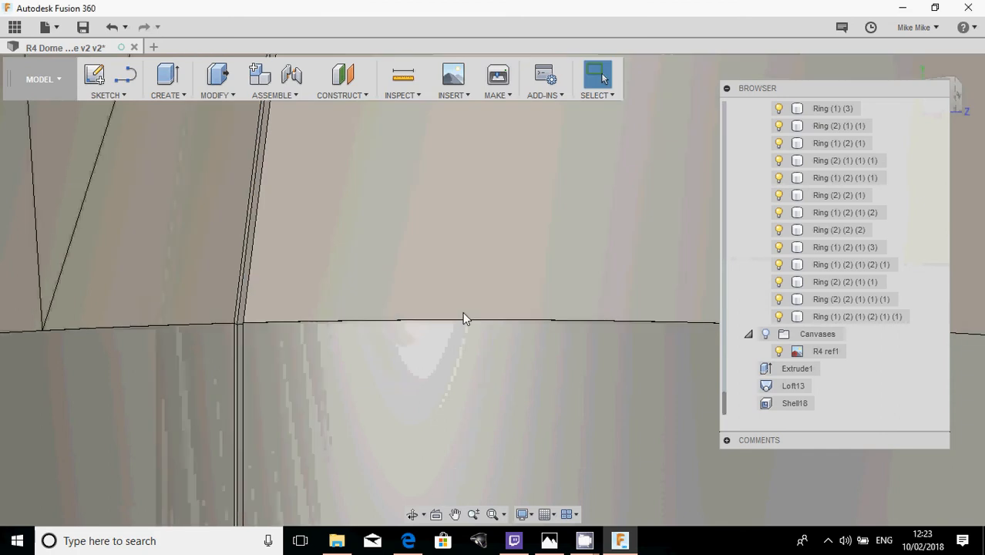
- Offset the long dome strip face along the other edge of the same wide panel by -1.54 mm
shift+middle_drag(462, 311, 554, 305)
scroll(559, 331, up, 5)
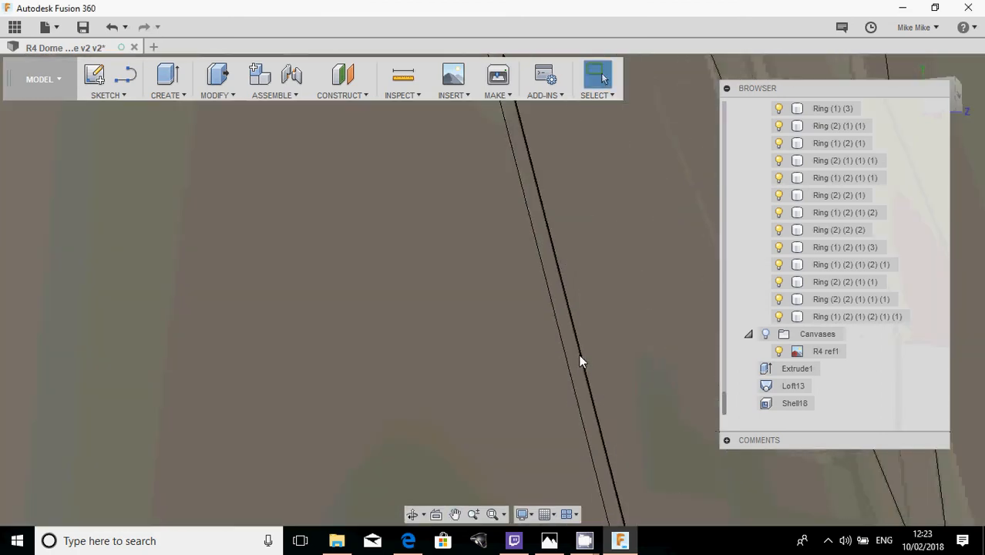
click(575, 361)
right_click(577, 359)
click(603, 341)
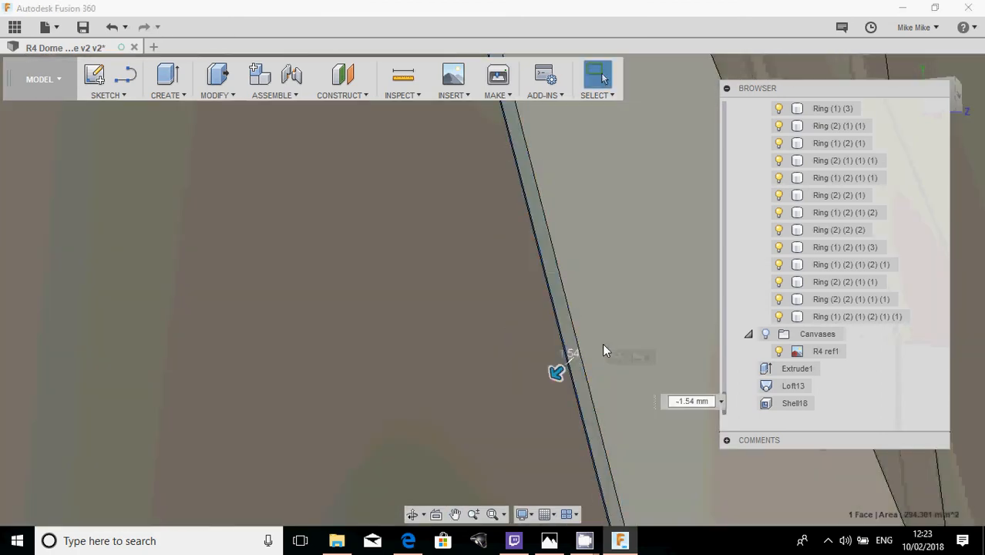
click(180, 246)
scroll(184, 248, up, 5)
scroll(186, 251, down, 5)
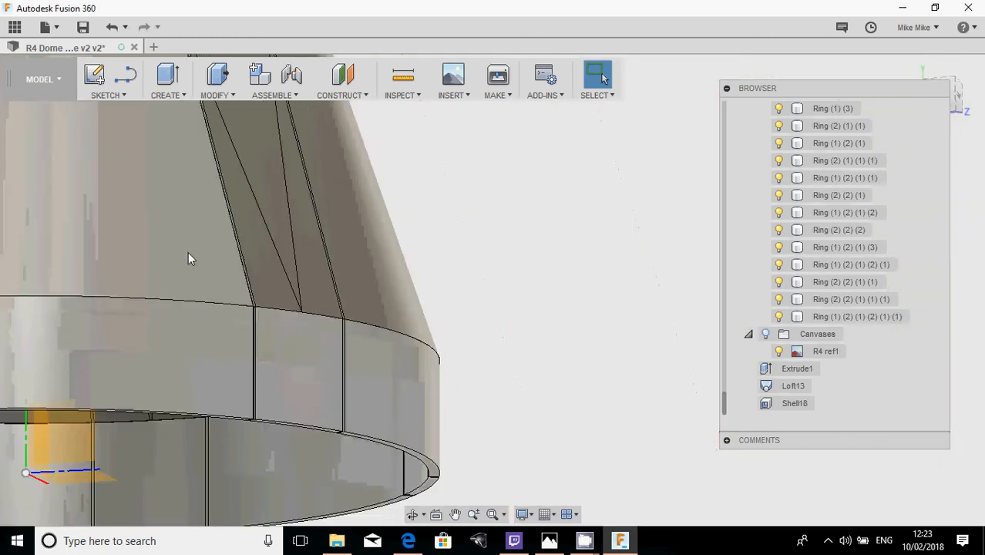
- Recess the horizontal seam strip across the top of the wide dome panel with Press Pull
shift+middle_drag(188, 251, 309, 222)
scroll(301, 316, up, 5)
scroll(301, 319, up, 2)
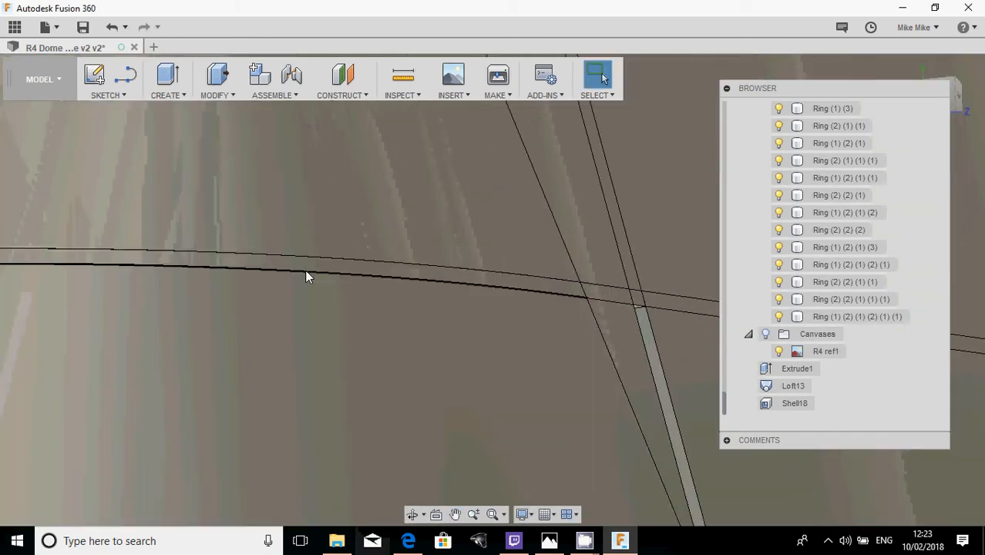
right_click(303, 265)
click(346, 251)
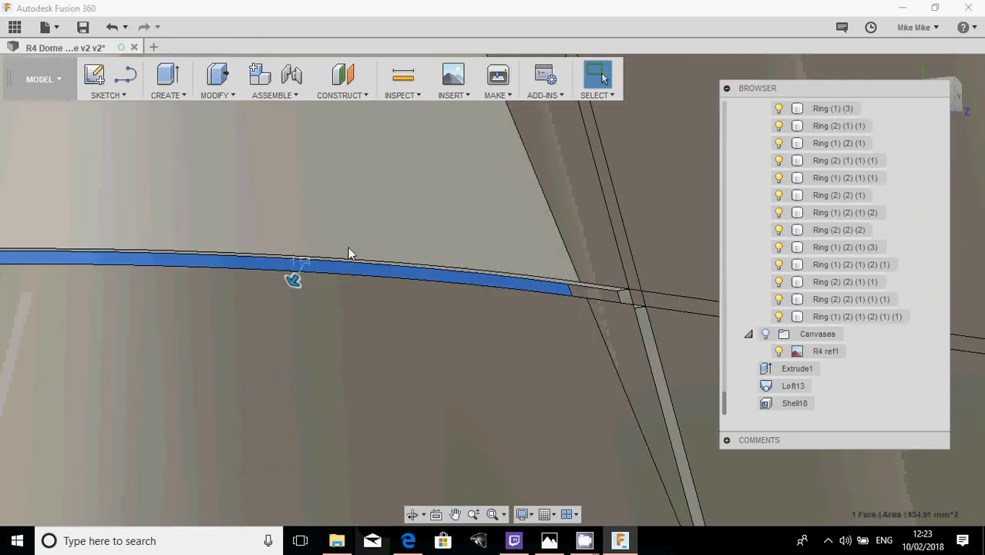
click(182, 245)
- Offset the small square face where the horizontal seam strip meets the panel's long strip by -1.54 mm
shift+middle_drag(615, 304, 651, 292)
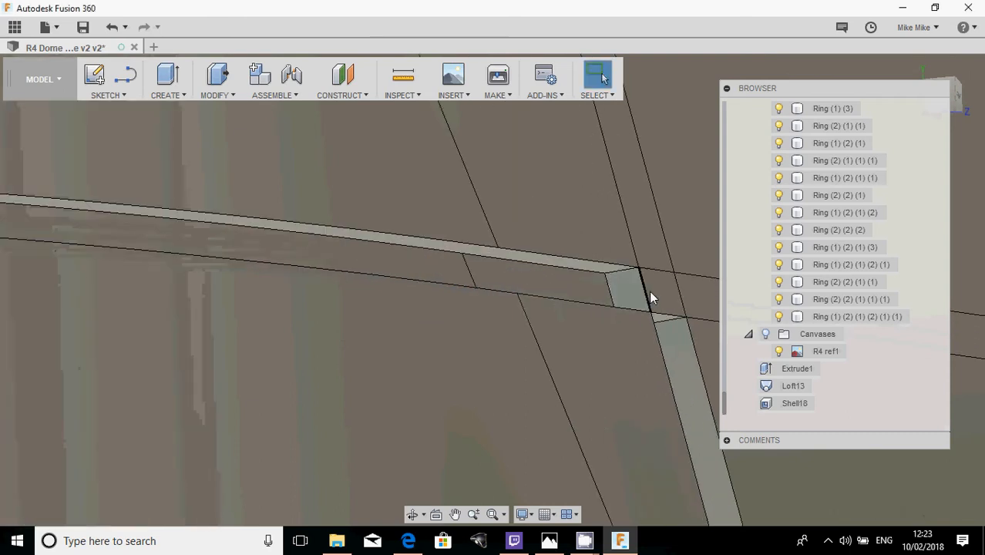
click(654, 289)
right_click(654, 288)
click(707, 266)
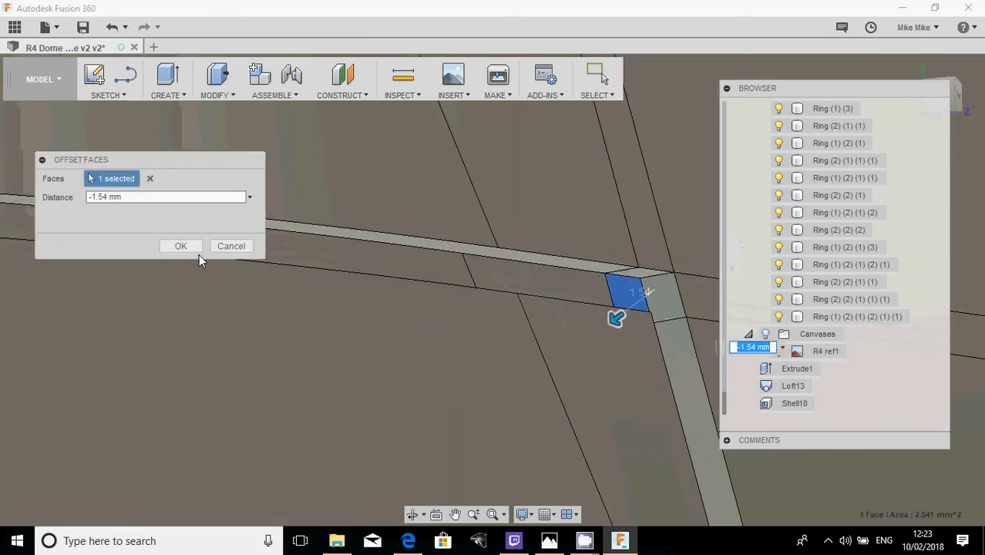
click(199, 251)
- Recess the matching small crossing face at the opposite end of the horizontal seam strip with Press Pull
scroll(177, 262, down, 3)
shift+middle_drag(157, 294, 171, 269)
click(172, 270)
right_click(172, 270)
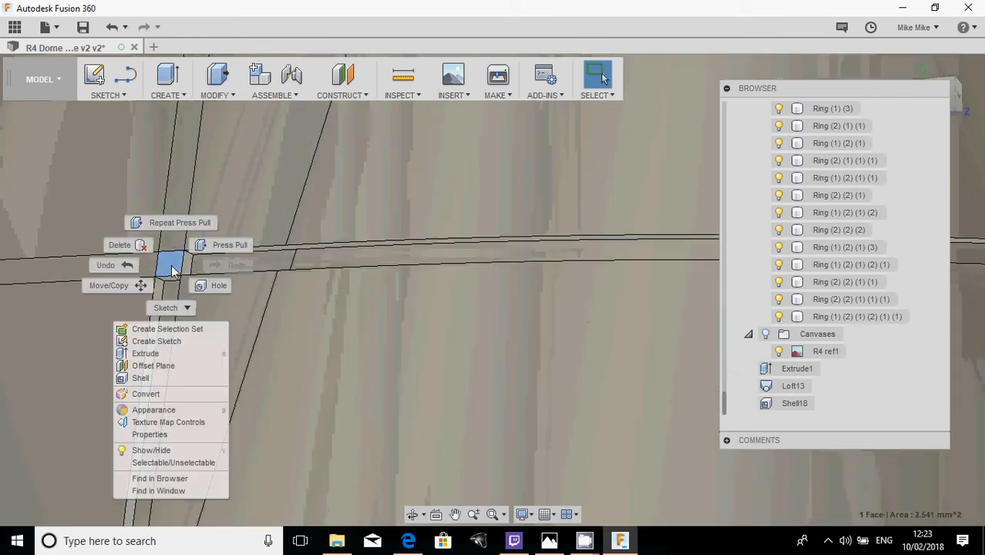
click(215, 247)
click(180, 244)
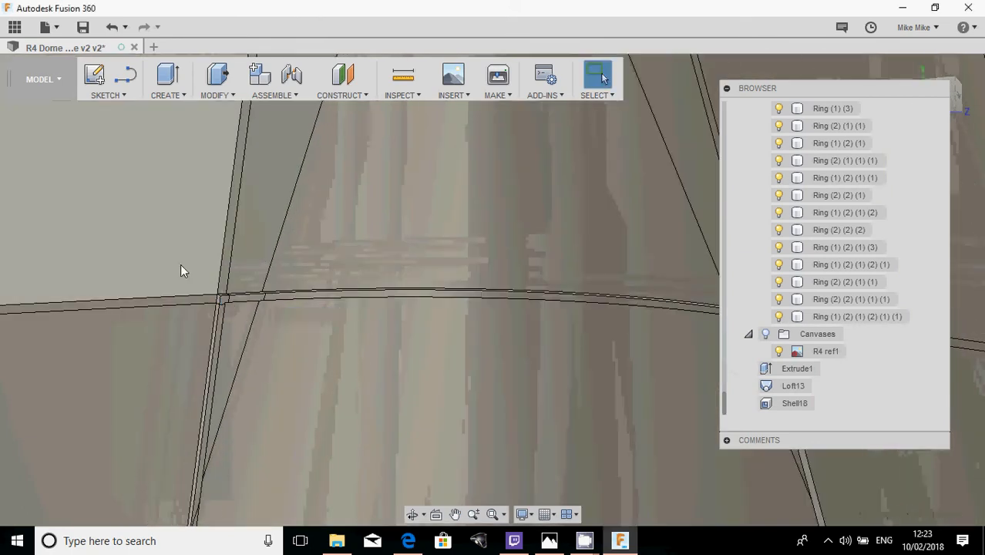
- Examine the horizontal seam and its strip crossings around the dome for faces that still need recessing
scroll(193, 338, up, 5)
scroll(193, 337, down, 8)
shift+middle_drag(257, 301, 291, 306)
scroll(321, 236, up, 8)
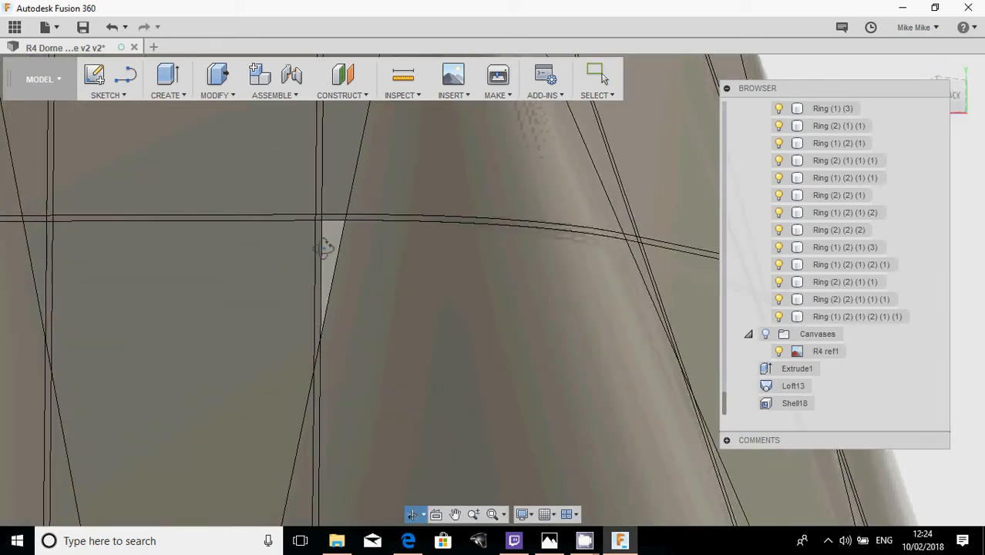
middle_drag(387, 267, 2, 276)
scroll(405, 298, down, 5)
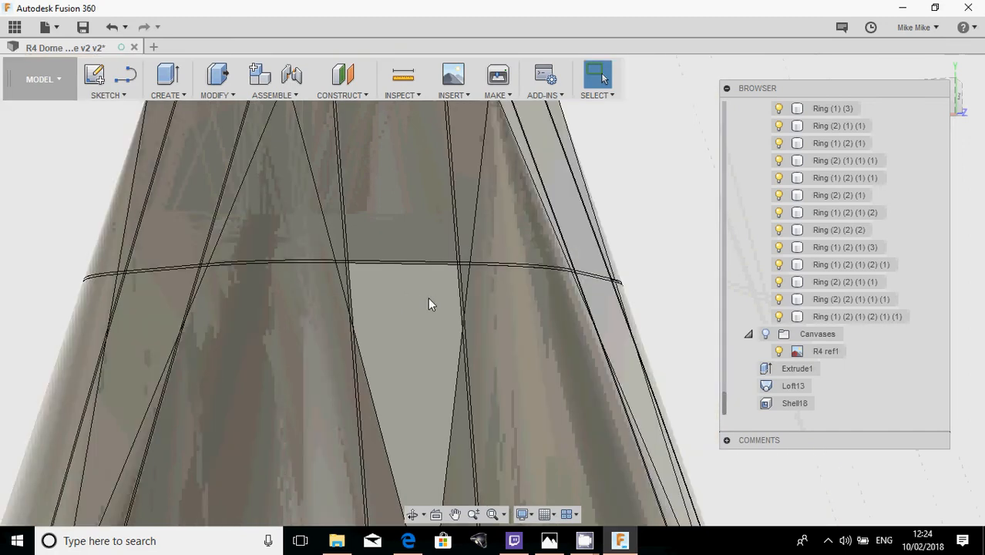
shift+middle_drag(429, 303, 479, 262)
scroll(466, 263, up, 7)
scroll(267, 308, down, 7)
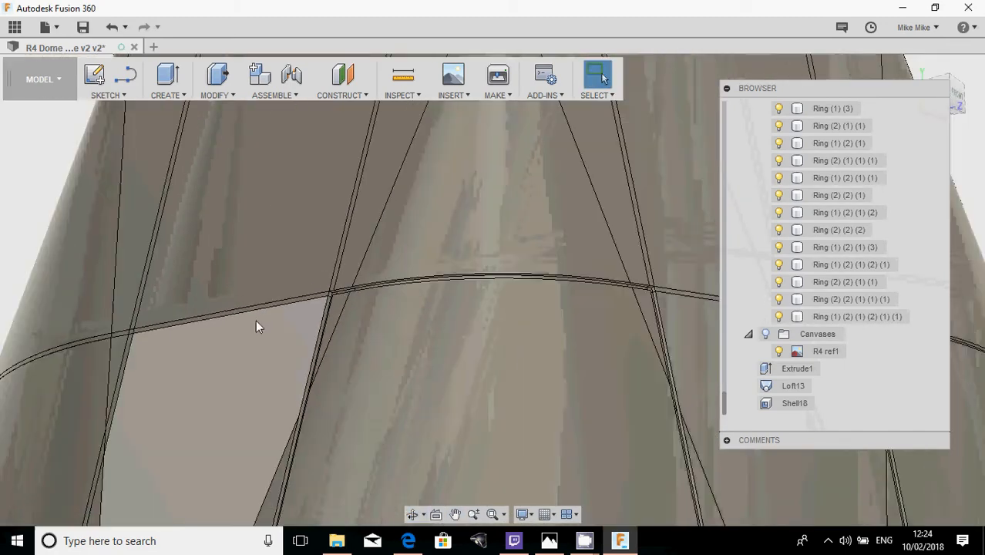
- Offset the next wide panel's long strip, the crossing face above it and the adjoining horizontal seam strip by -1.54 mm
middle_drag(336, 324, 493, 309)
mouse_move(493, 309)
shift+middle_down()
mouse_move(451, 306)
mouse_move(480, 302)
shift+middle_up()
scroll(461, 294, up, 7)
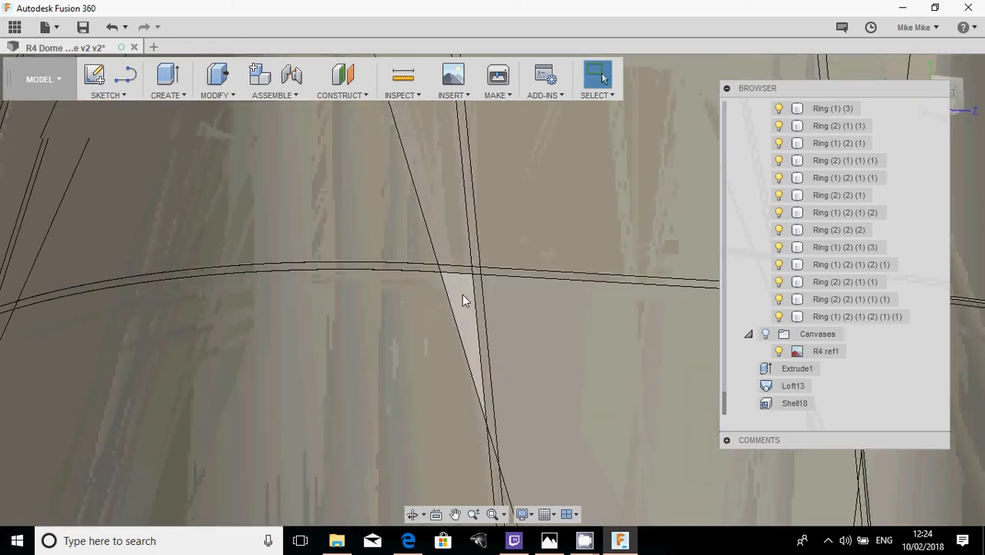
click(500, 285)
shift+click(492, 233)
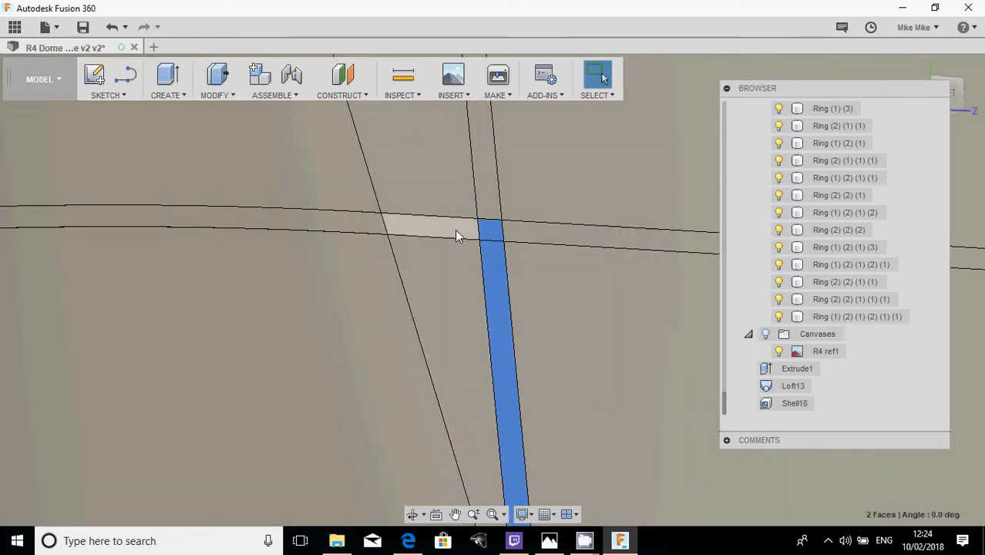
shift+click(436, 228)
right_click(436, 228)
click(464, 210)
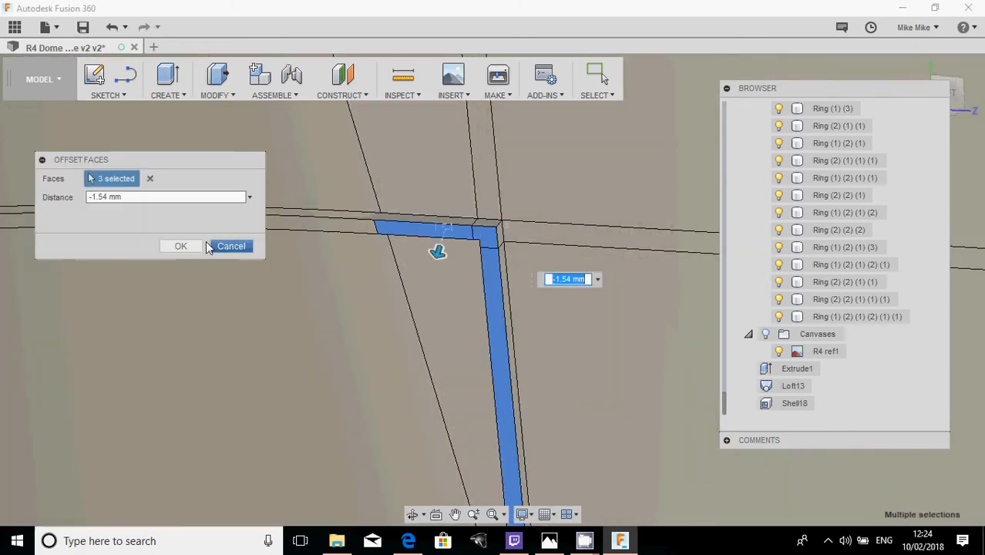
click(181, 246)
- Recess the long strip and its crossing face along the opposite edge of the same wide panel with Press Pull
scroll(274, 376, down, 8)
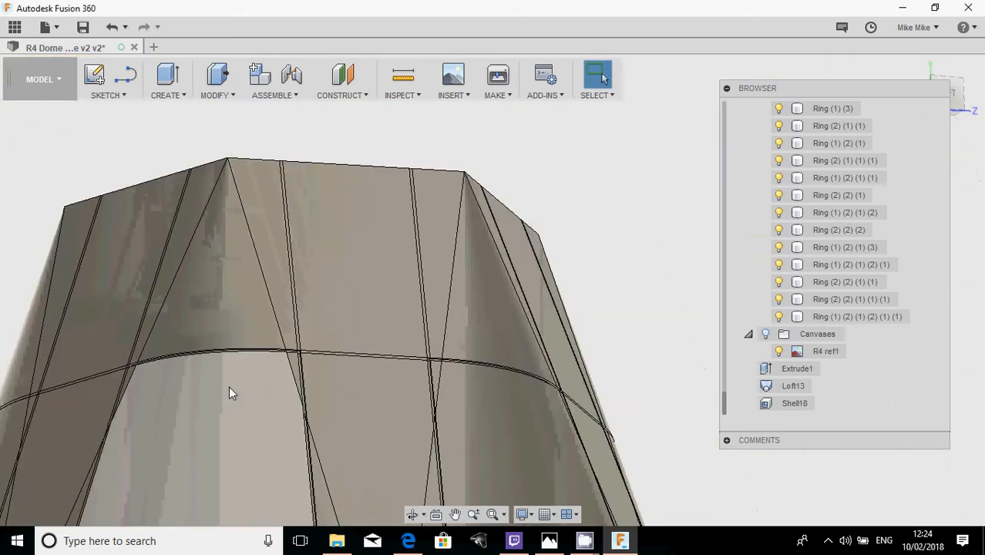
middle_drag(163, 401, 310, 277)
scroll(310, 283, up, 10)
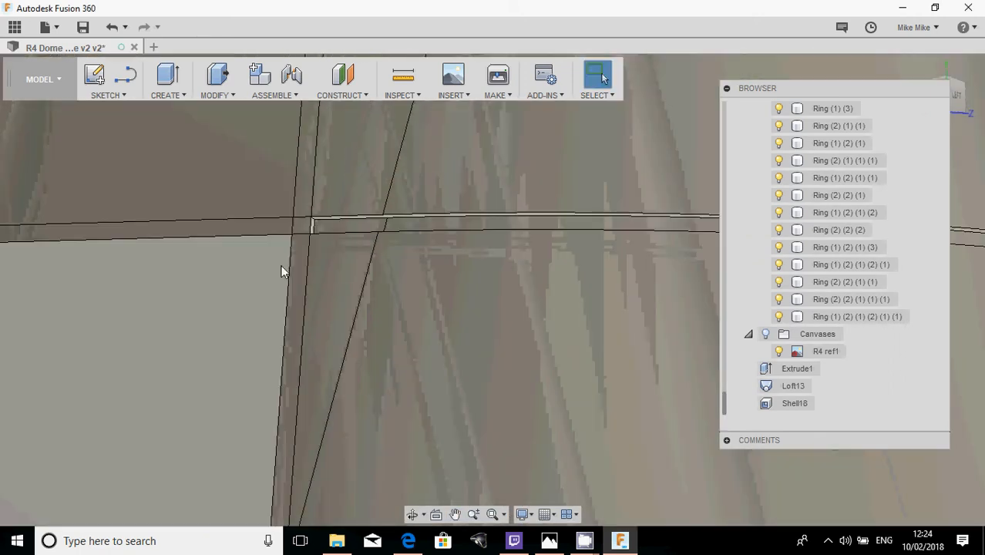
shift+click(303, 269)
right_click(303, 268)
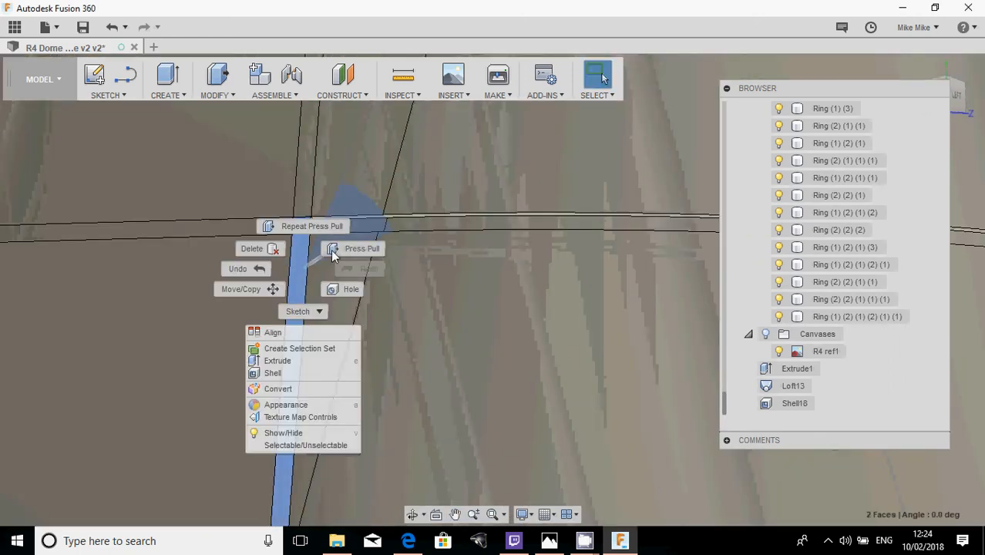
click(348, 248)
click(180, 245)
- Offset the base ring's vertical strip face directly below the just-recessed long strip to 229.27 mm
scroll(319, 348, down, 8)
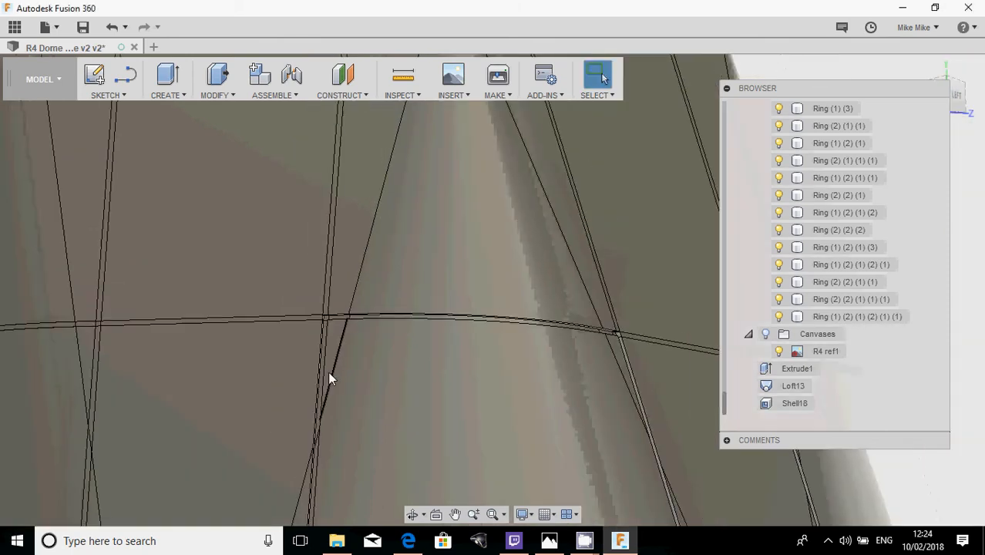
scroll(338, 329, down, 3)
scroll(325, 308, up, 10)
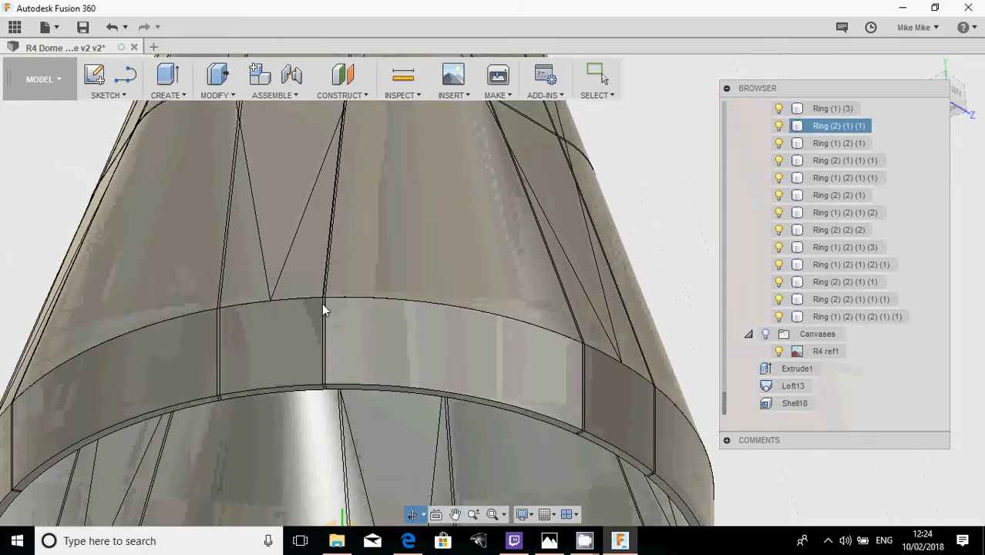
click(397, 267)
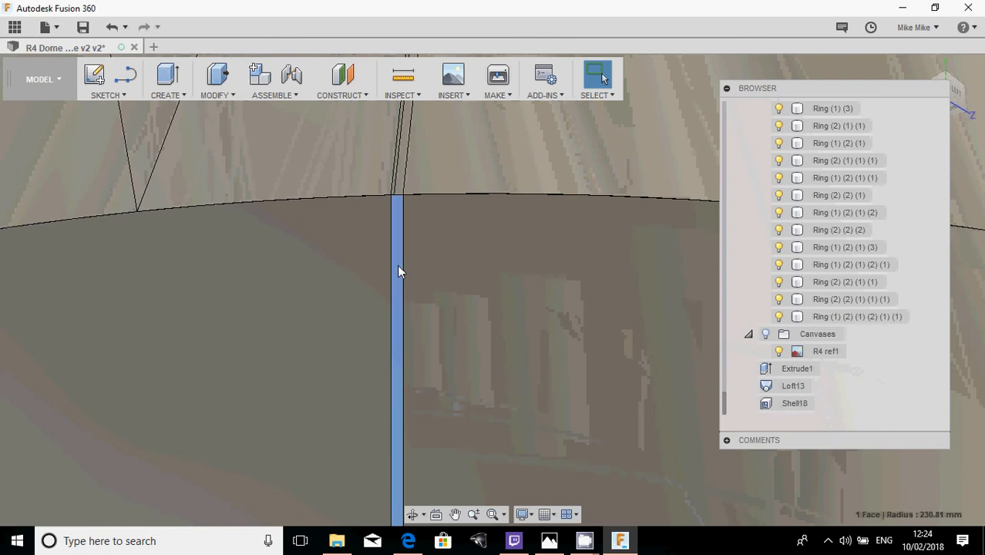
right_click(397, 266)
key(Escape)
key(q)
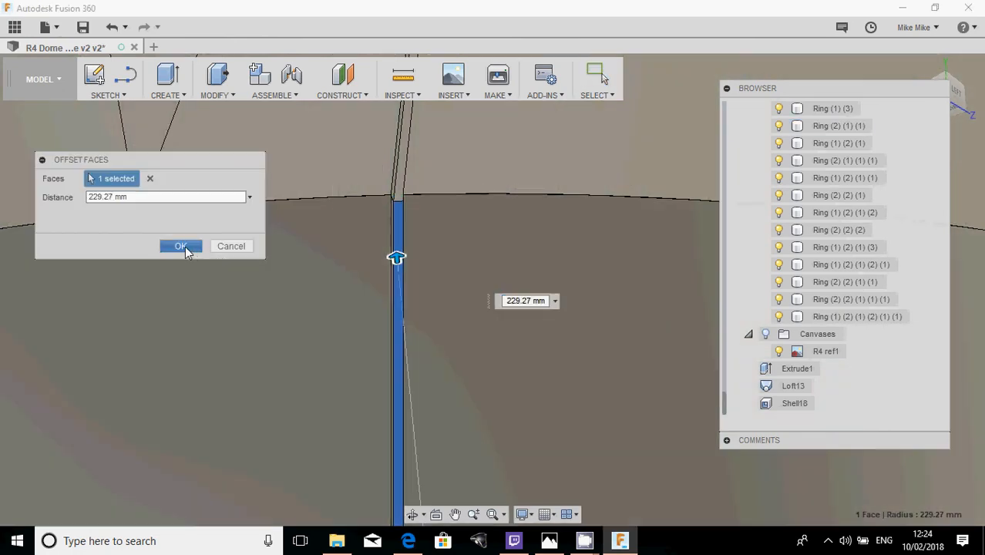
click(183, 247)
- Offset the base ring's strip face at the other edge of this wide ring segment to 229.27 mm
scroll(460, 330, down, 4)
scroll(420, 333, down, 2)
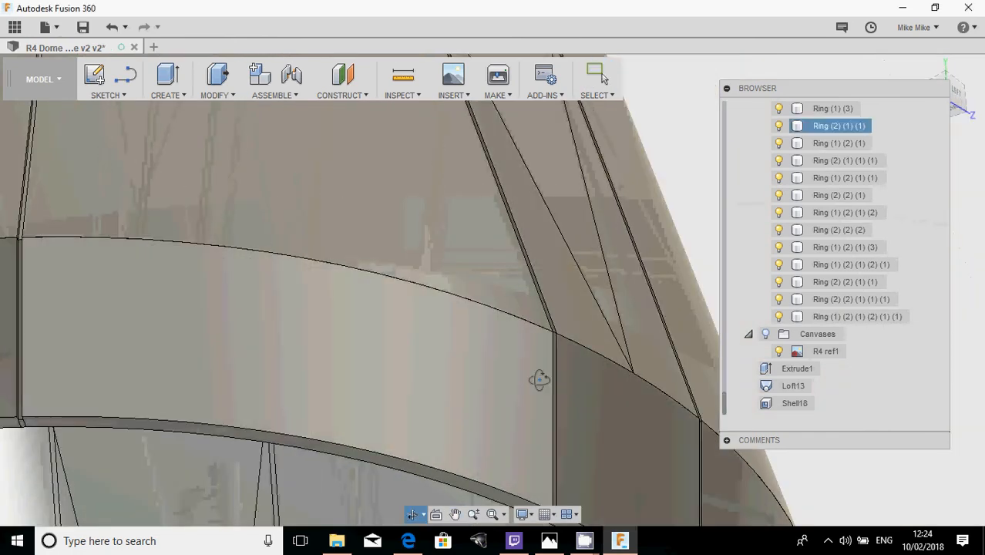
scroll(536, 379, up, 6)
click(539, 326)
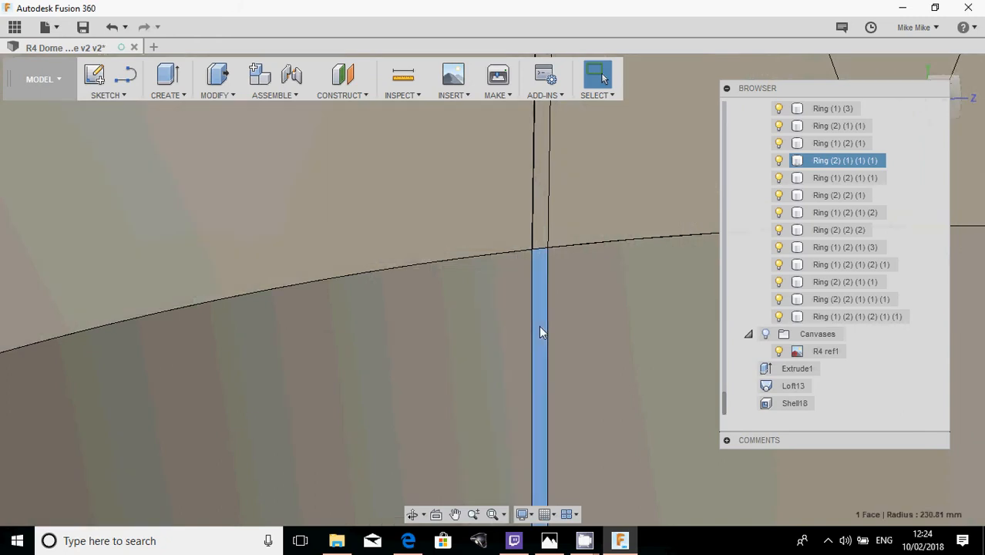
right_click(539, 325)
key(q)
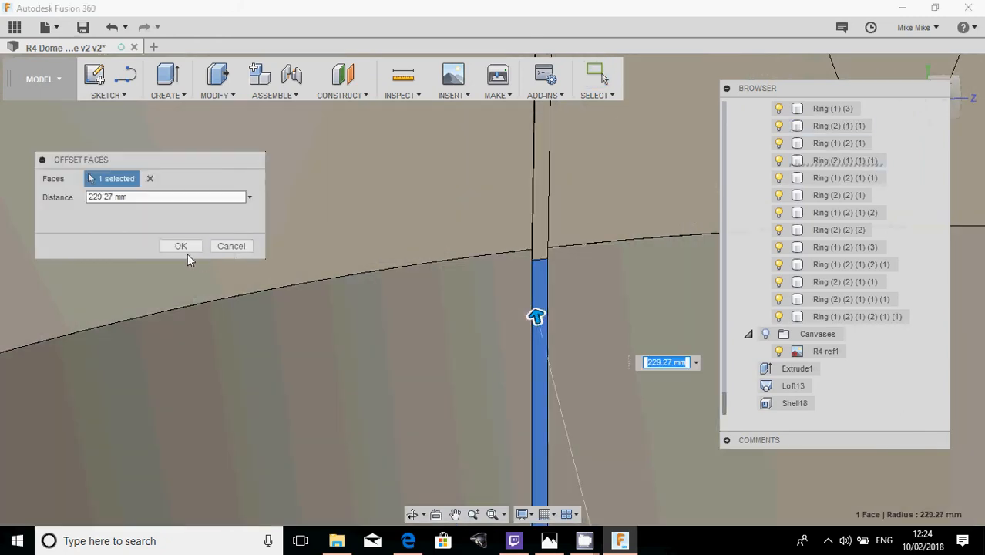
click(185, 248)
- On the following wide panel, offset the ring strip, long strip, crossing face and horizontal seam strip together by -1.54 mm
scroll(204, 330, down, 4)
shift+middle_drag(198, 356, 291, 332)
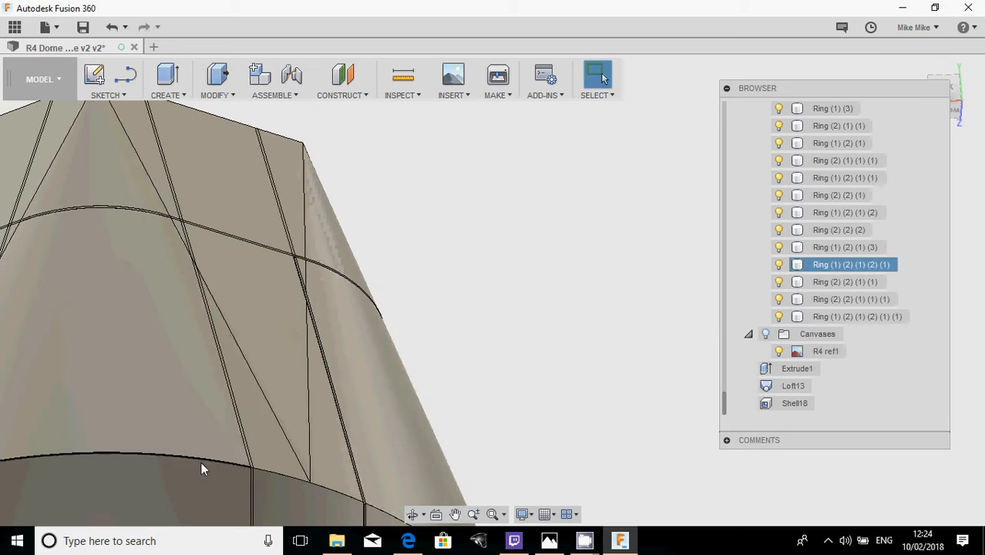
scroll(268, 488, up, 5)
scroll(300, 484, up, 3)
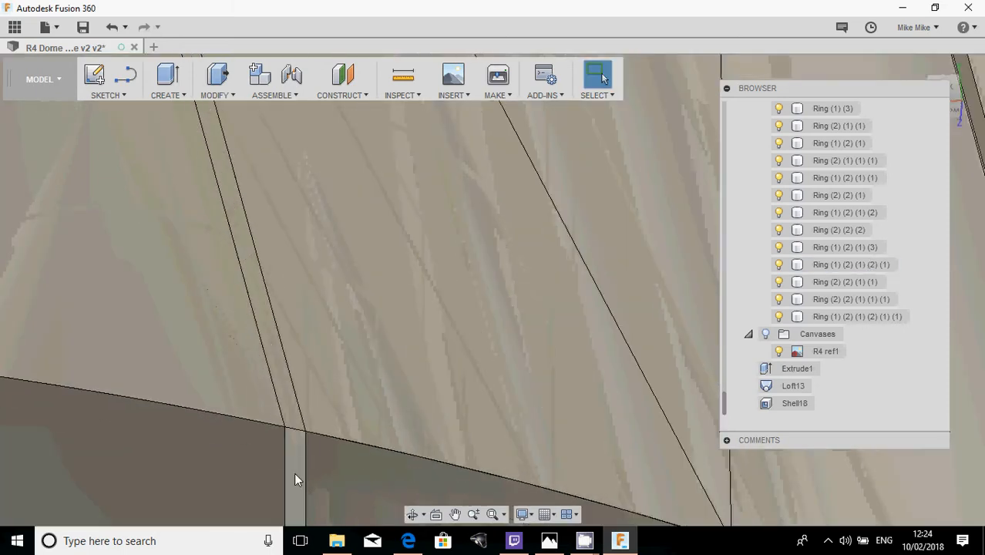
click(293, 472)
shift+click(292, 420)
scroll(293, 414, down, 5)
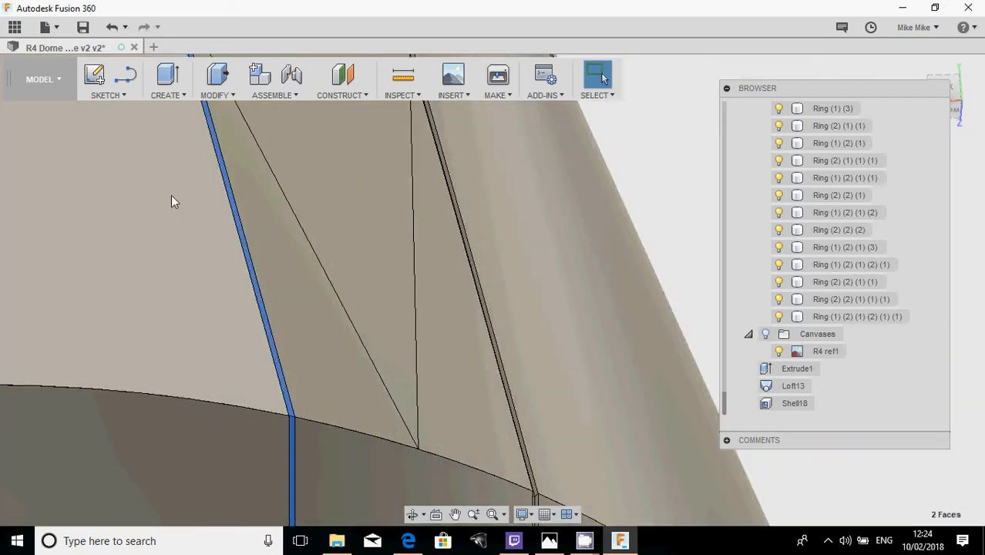
middle_drag(171, 196, 263, 490)
scroll(261, 194, up, 3)
scroll(264, 236, up, 4)
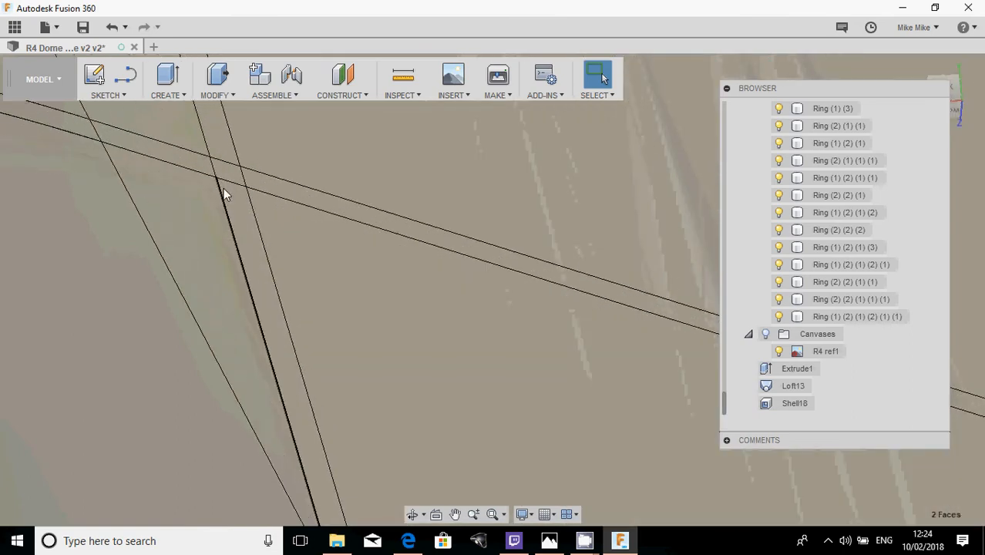
shift+click(227, 172)
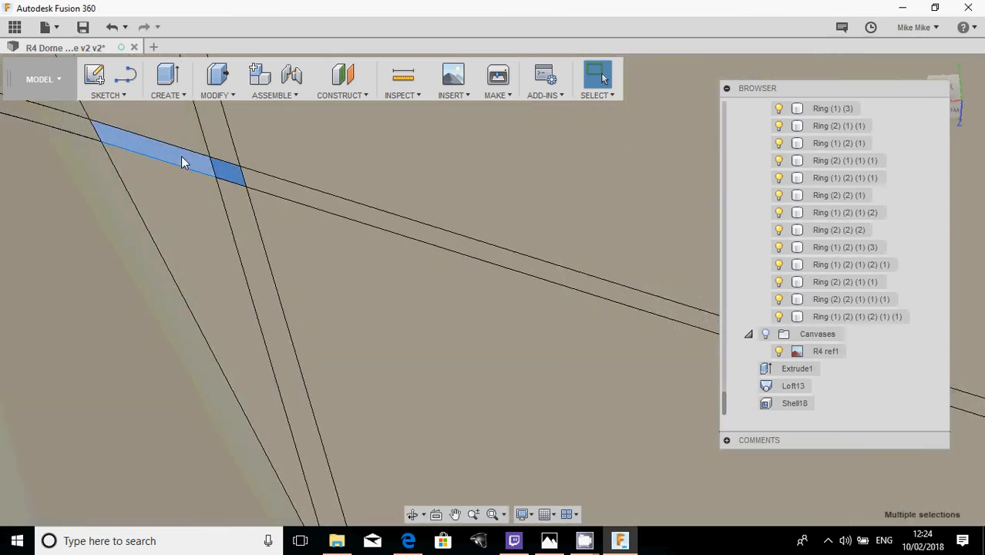
right_click(183, 162)
click(228, 136)
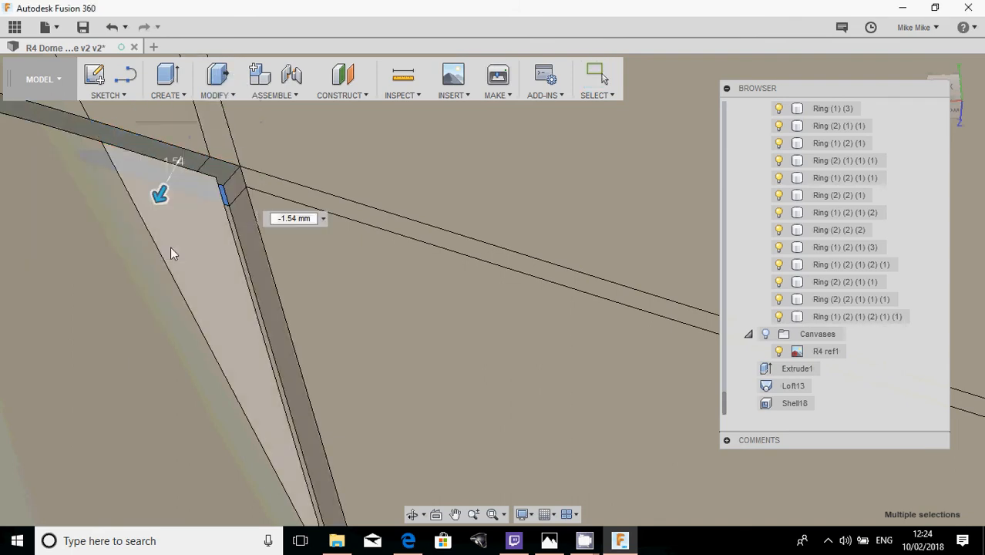
key(Return)
- Offset the crossing face and long strip along the other edge of that wide panel by -1.54 mm
scroll(120, 276, down, 10)
middle_drag(122, 287, 442, 260)
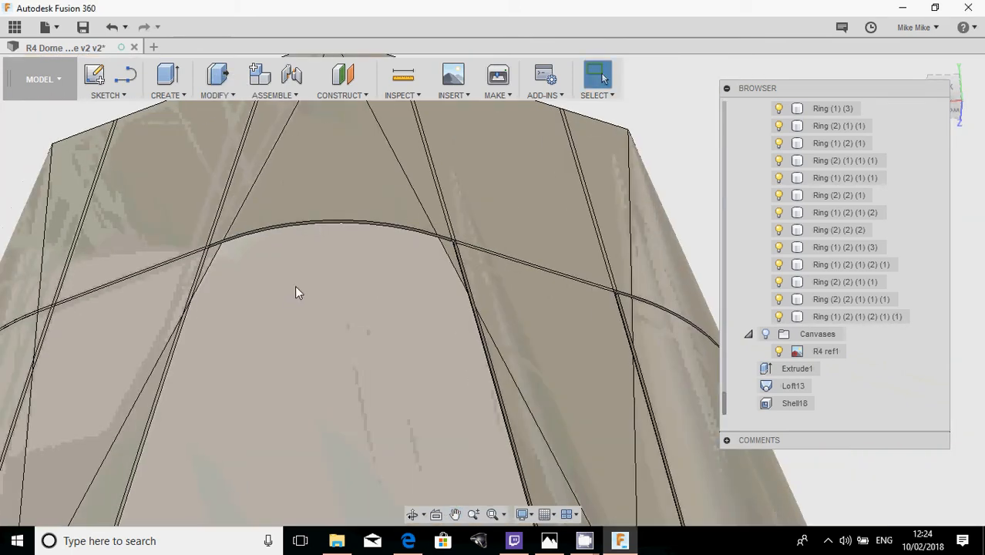
shift+middle_drag(296, 287, 326, 289)
scroll(185, 217, up, 6)
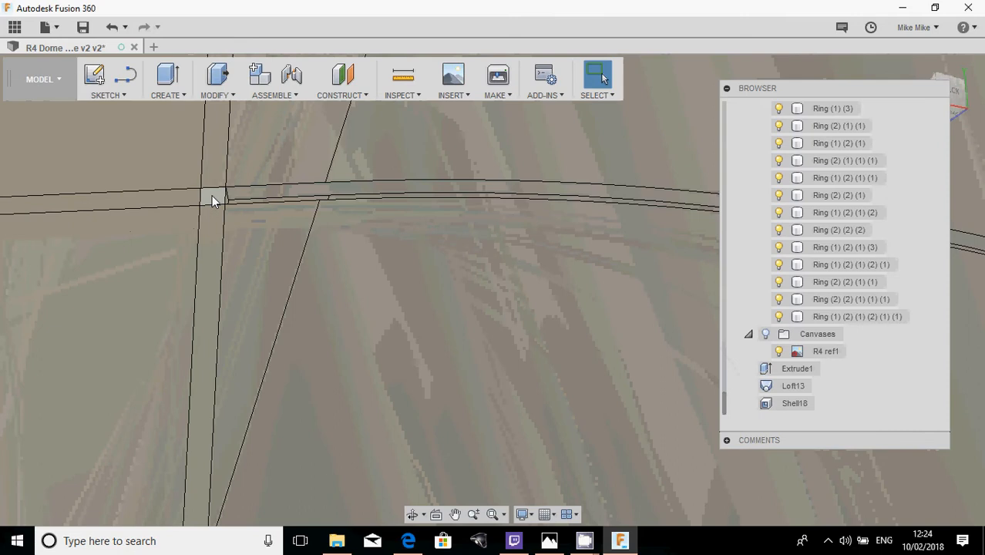
click(211, 195)
right_click(214, 245)
click(219, 193)
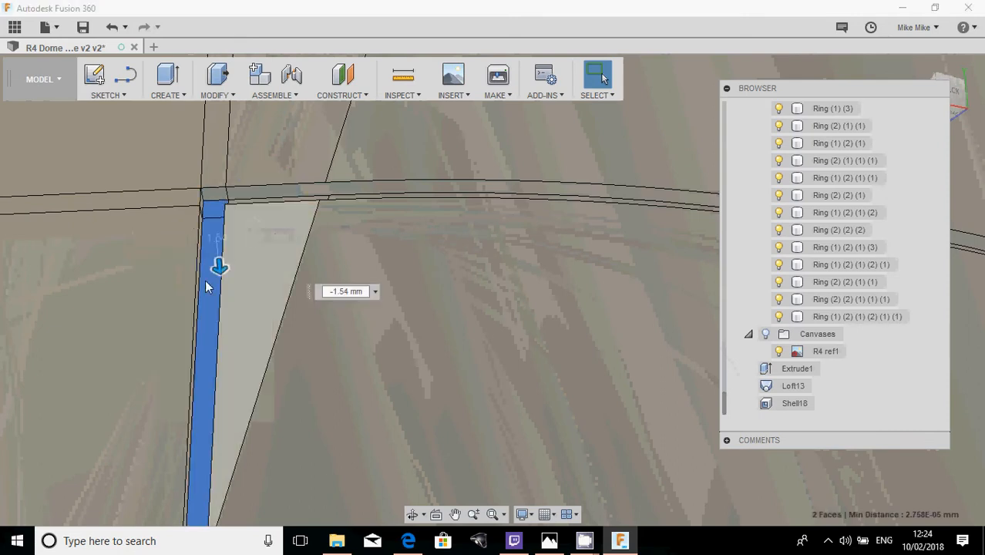
click(180, 245)
- Recess the base ring's strip face beneath that long strip with Press Pull
scroll(222, 314, down, 8)
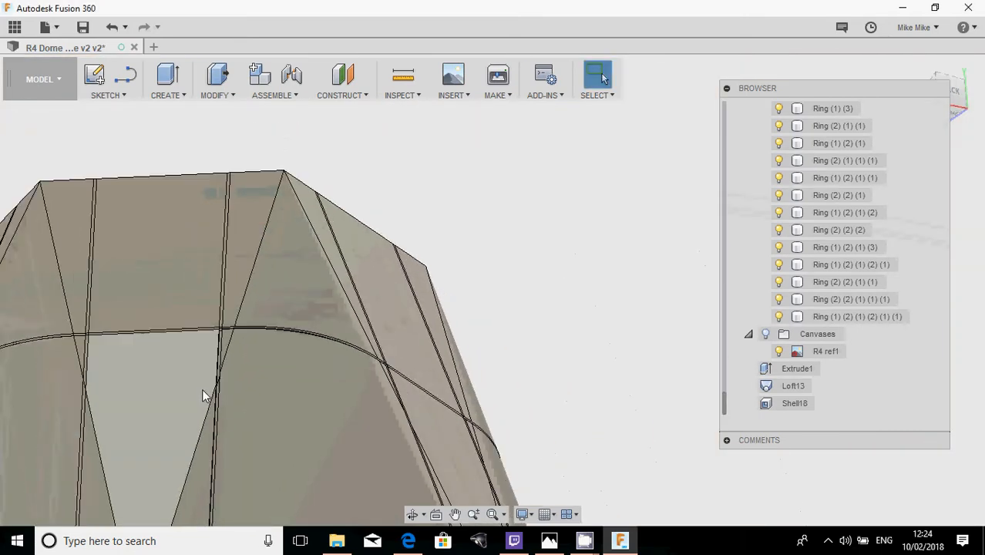
middle_drag(208, 388, 247, 143)
middle_drag(250, 388, 268, 321)
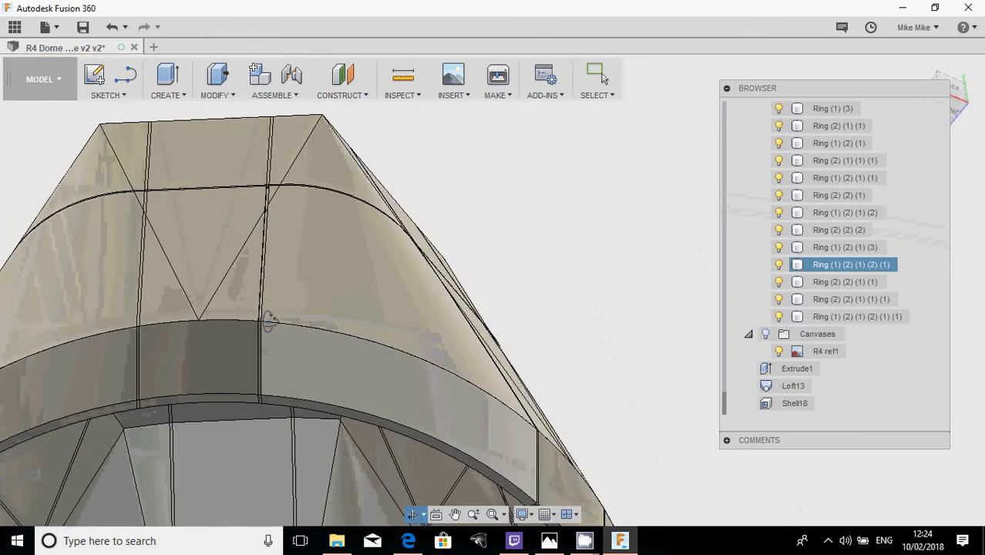
scroll(253, 342, up, 8)
click(293, 237)
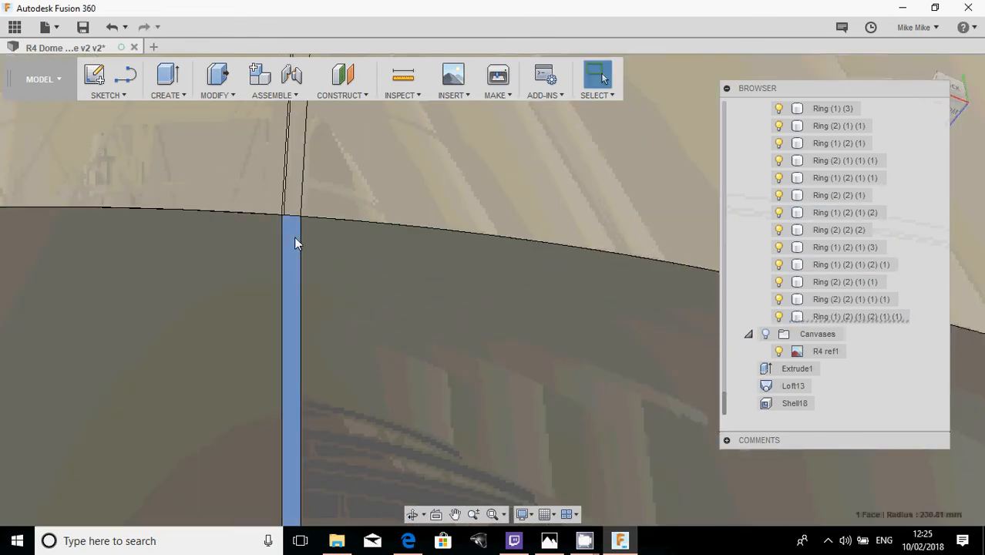
right_click(294, 236)
click(340, 218)
click(180, 245)
scroll(158, 315, down, 6)
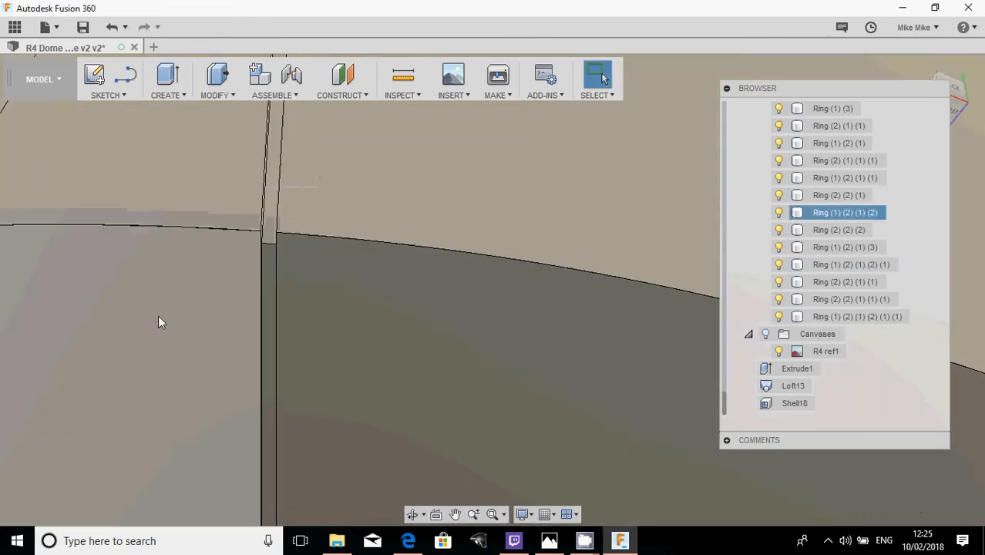
scroll(244, 311, up, 5)
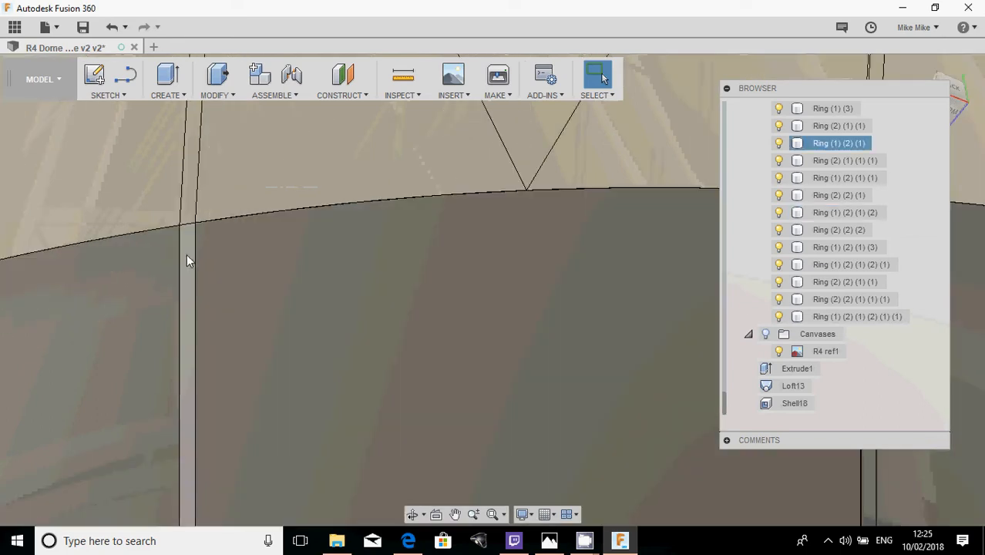
click(186, 253)
scroll(191, 214, down, 6)
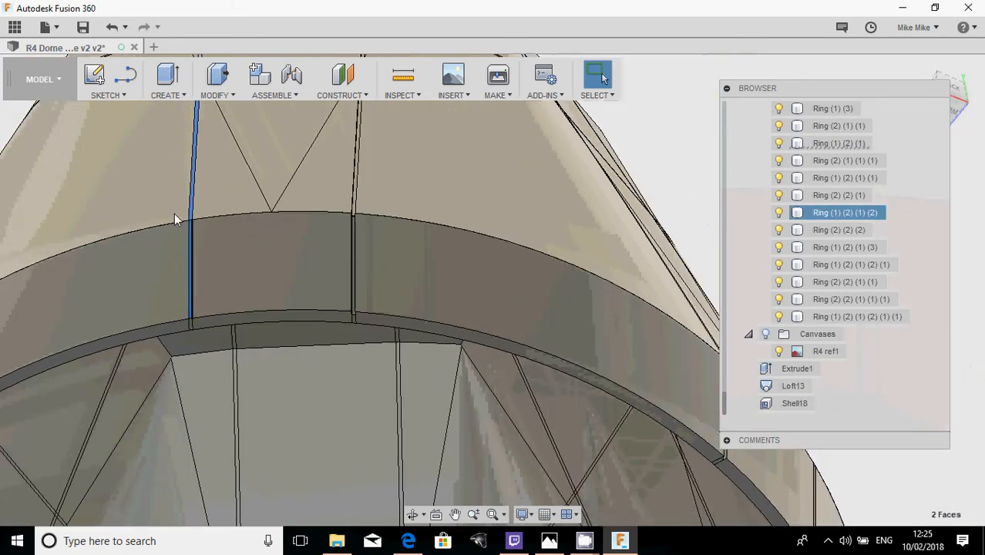
middle_drag(174, 127, 340, 383)
scroll(373, 356, up, 3)
scroll(370, 357, up, 6)
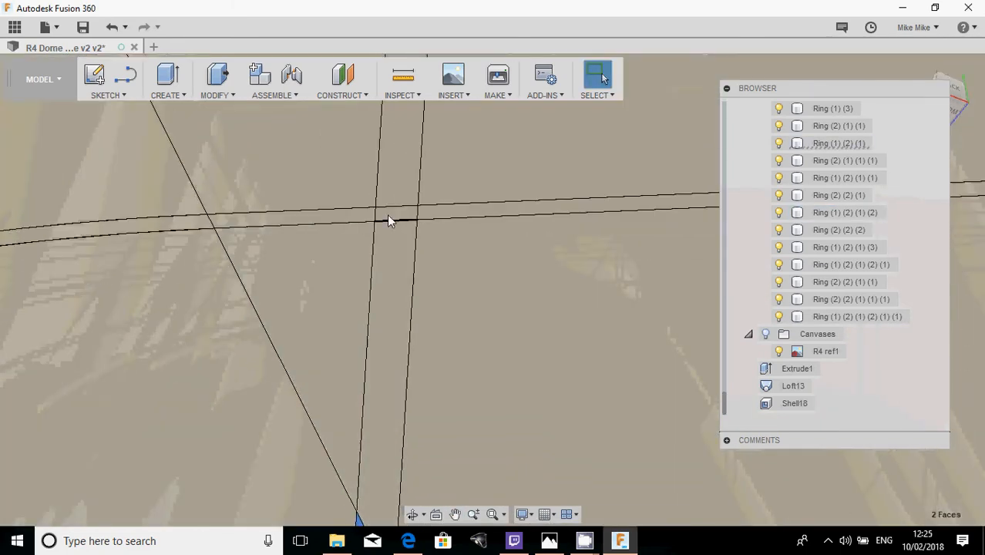
click(391, 213)
click(337, 219)
scroll(214, 310, down, 4)
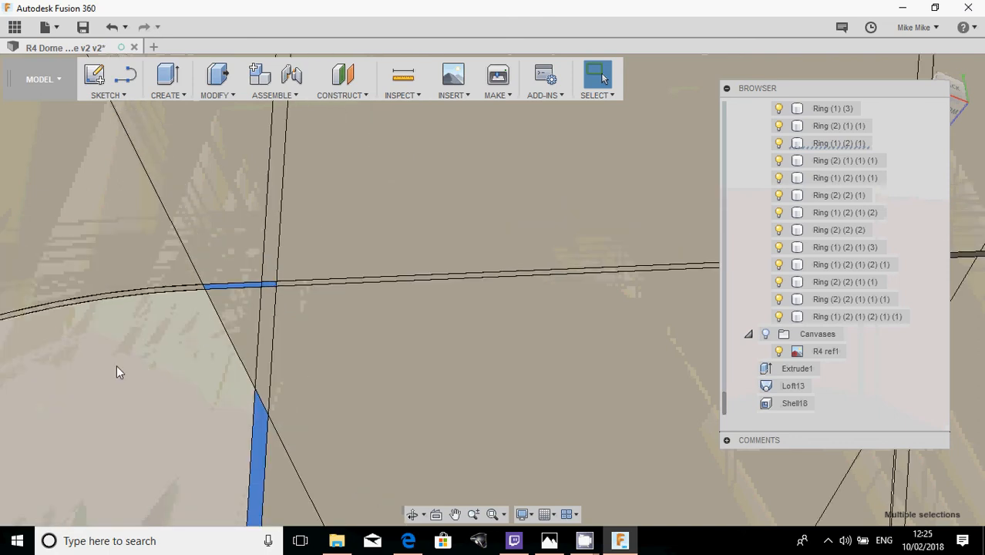
- On the next wide panel, offset the crossing face, long strip and horizontal seam strip at one edge together by -1.54 mm
middle_drag(111, 364, 432, 365)
middle_drag(320, 389, 447, 385)
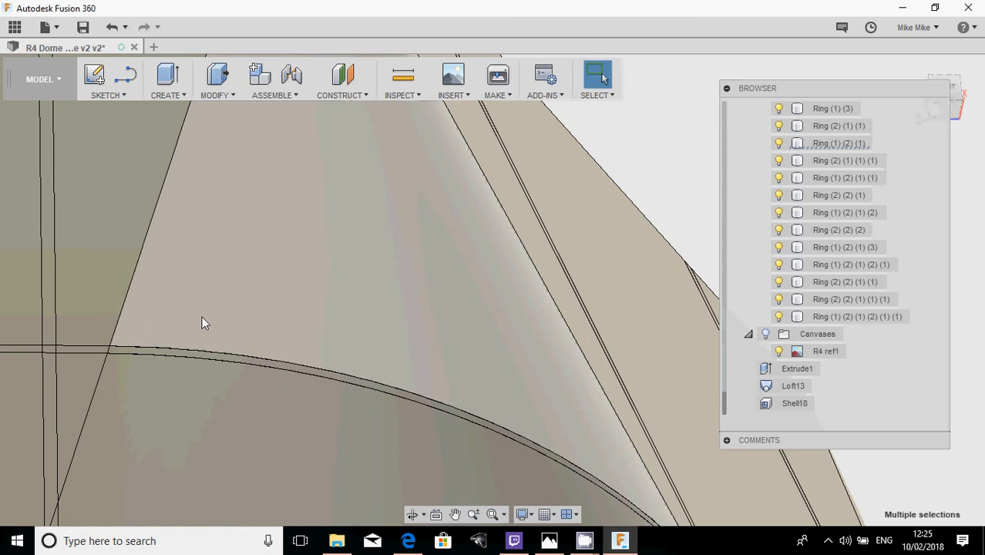
middle_drag(202, 317, 281, 248)
scroll(124, 295, up, 2)
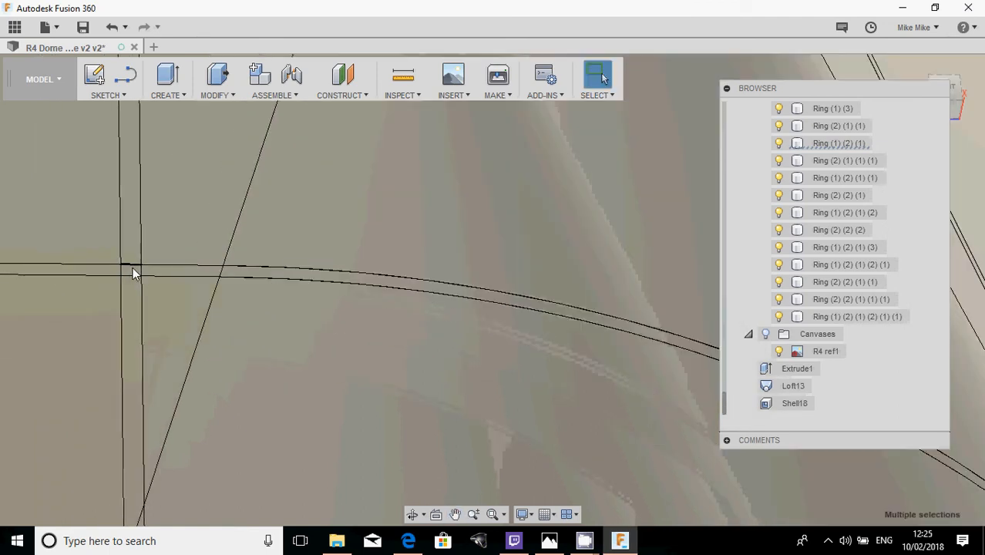
scroll(132, 270, up, 3)
click(132, 270)
ctrl+click(134, 297)
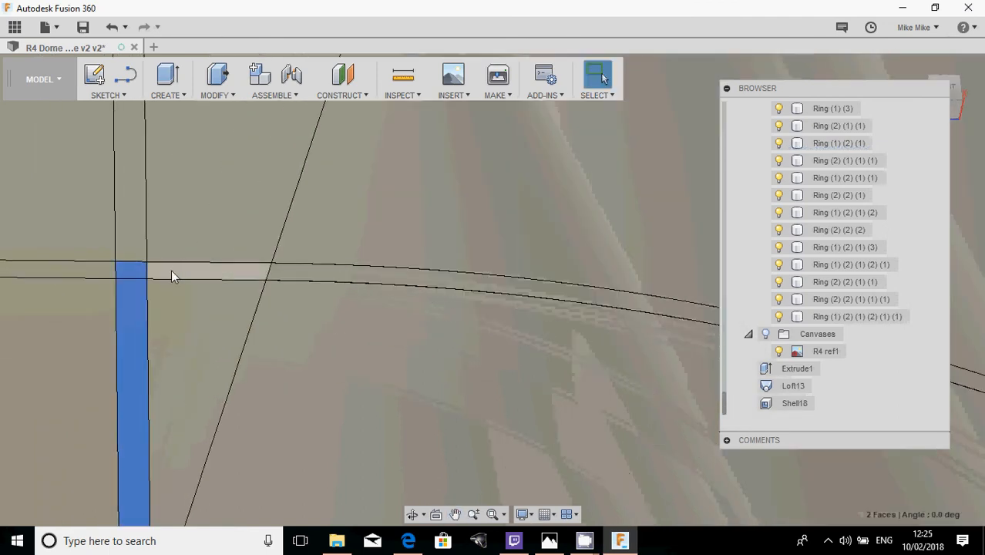
ctrl+click(171, 271)
right_click(171, 272)
click(218, 249)
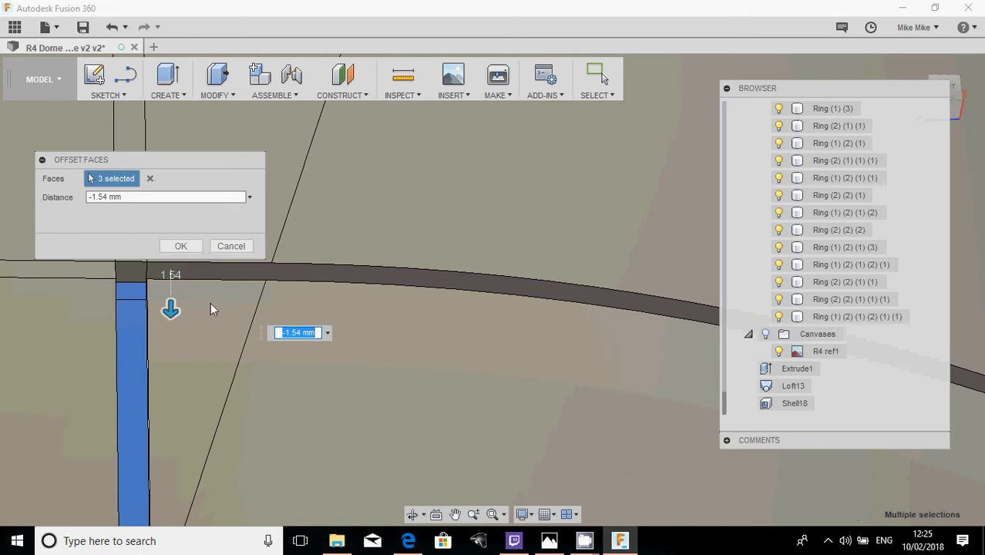
click(176, 248)
- Offset the crossing face and long strip along the opposite edge of the same wide panel by -1.54 mm
scroll(283, 343, down, 5)
shift+middle_drag(405, 357, 328, 299)
scroll(663, 159, up, 4)
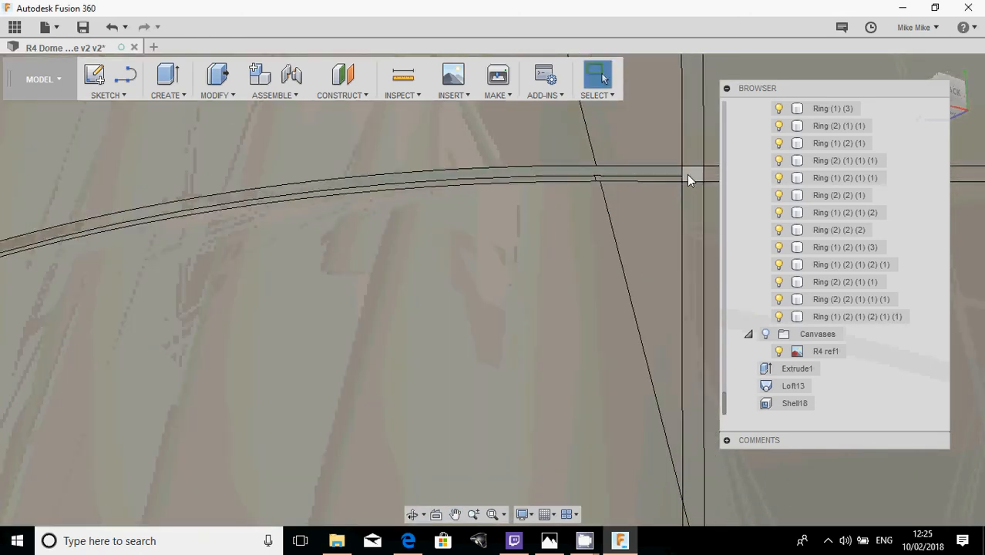
click(687, 174)
ctrl+click(691, 219)
right_click(692, 219)
click(732, 202)
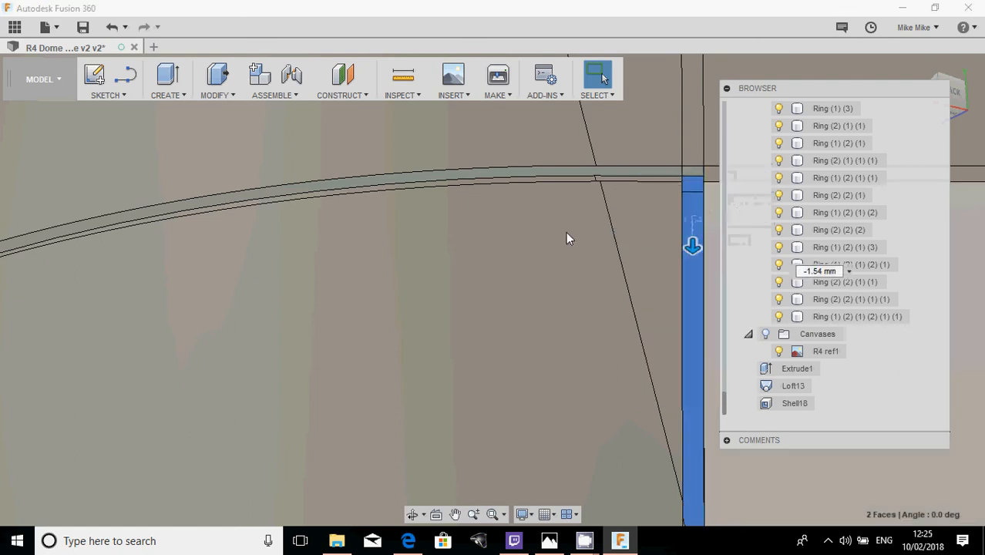
click(182, 246)
- Use Press Pull to recess the base ring's strip face directly below the long strip just offset
scroll(241, 368, down, 7)
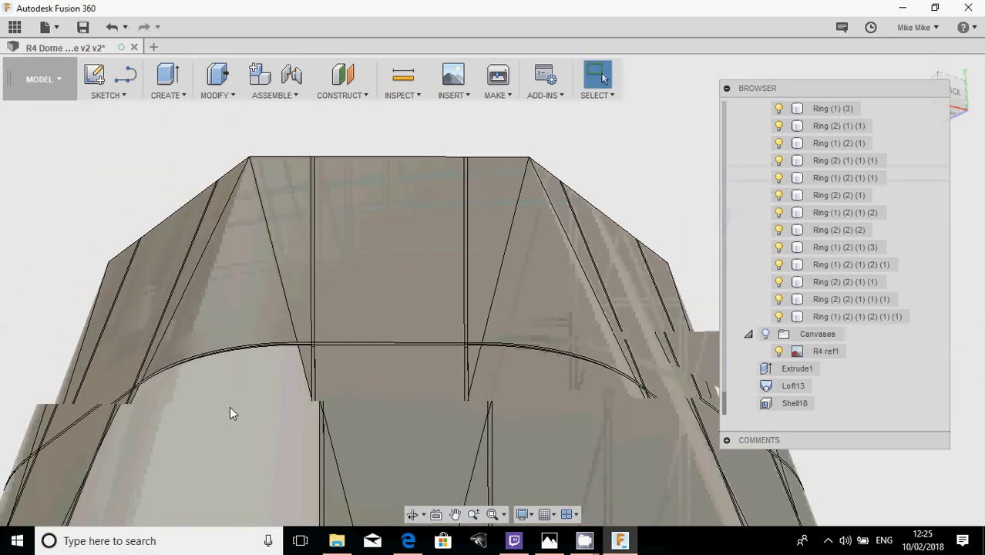
middle_drag(231, 397, 337, 127)
scroll(445, 265, up, 10)
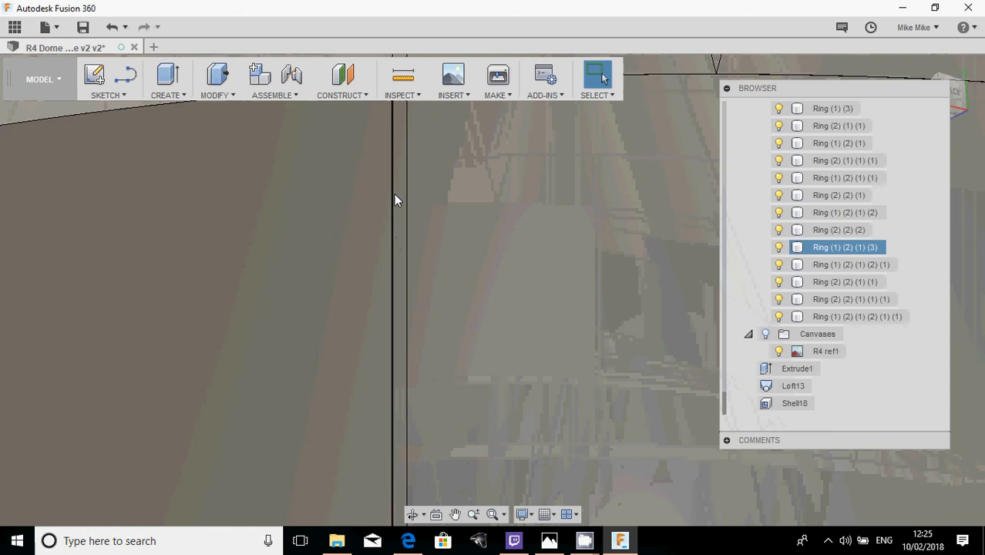
click(397, 194)
right_click(401, 193)
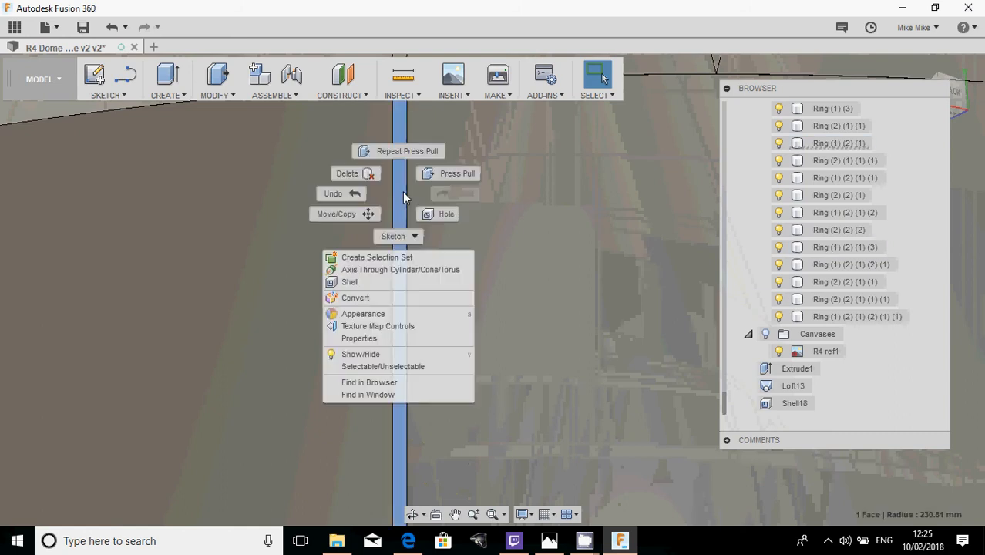
click(446, 173)
scroll(262, 290, down, 2)
click(215, 244)
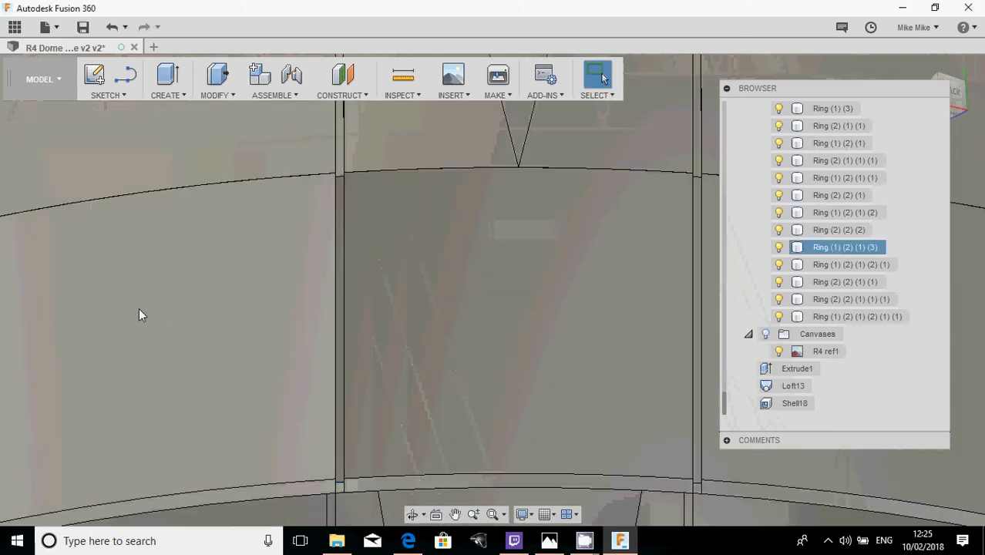
- Use Press Pull on the base ring's strip face at the other edge of this wide ring segment
scroll(131, 314, down, 5)
middle_drag(109, 328, 187, 325)
scroll(187, 324, up, 5)
right_click(239, 285)
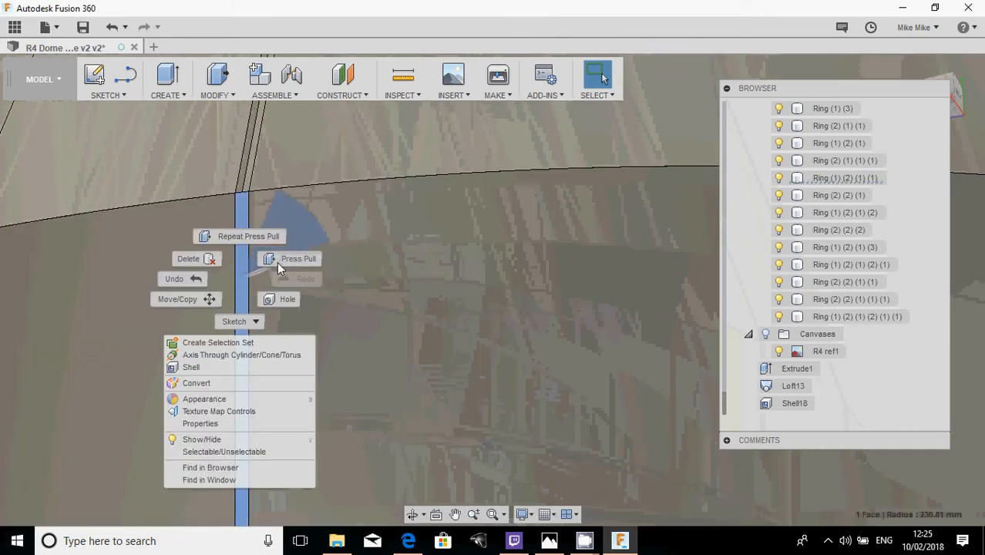
click(282, 257)
key(Escape)
- On the last ungrooved wide panel, offset the ring strip, long strip, crossing face and horizontal seam strip together by -1.54 mm
scroll(168, 270, down, 8)
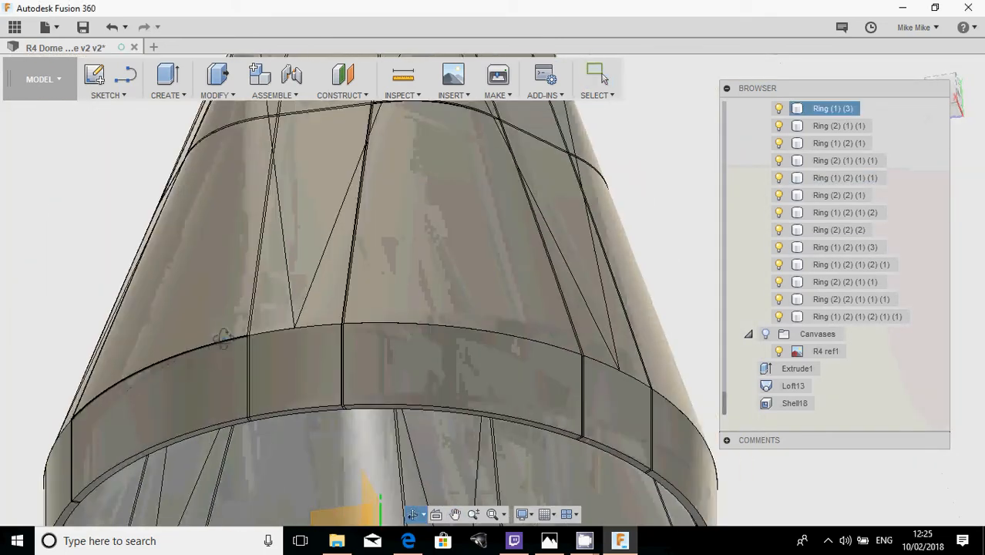
mouse_move(223, 339)
shift+middle_down()
mouse_move(279, 340)
mouse_move(240, 343)
shift+middle_up()
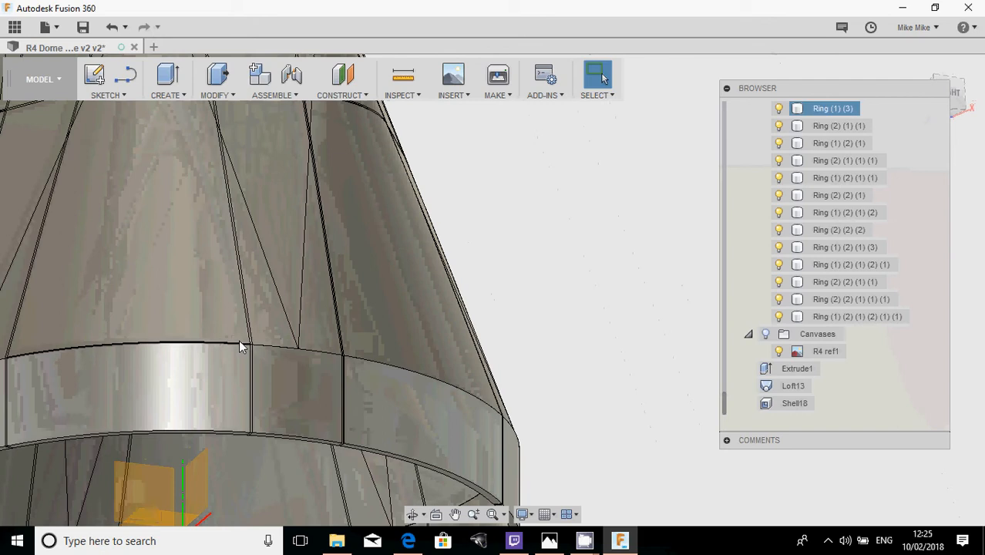
scroll(247, 347, up, 7)
click(266, 350)
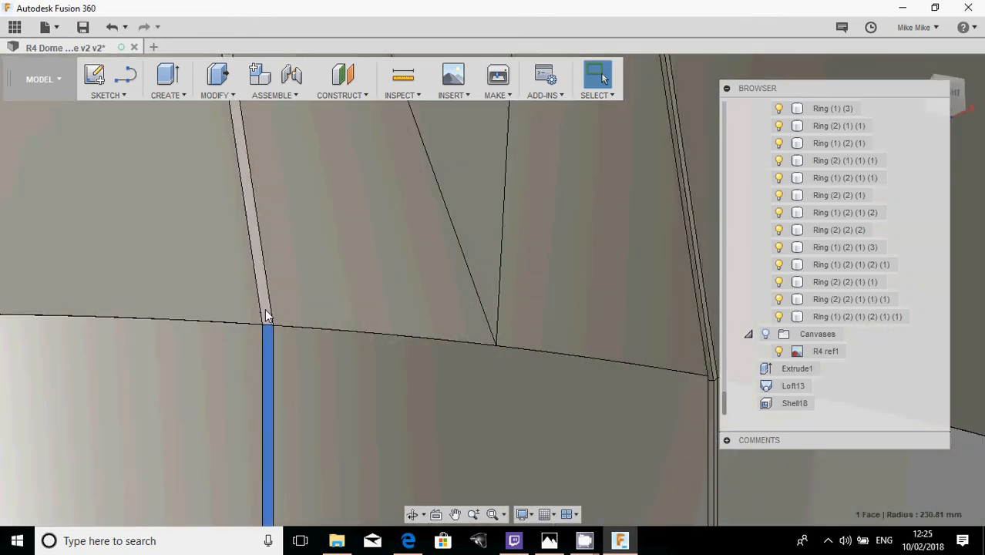
shift+middle_drag(267, 315, 367, 292)
click(370, 304)
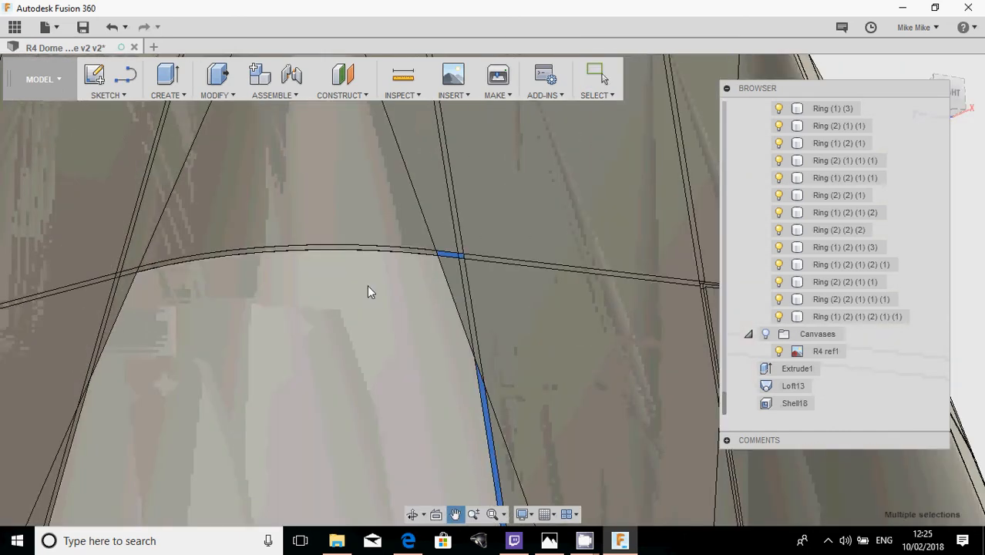
scroll(442, 254, up, 5)
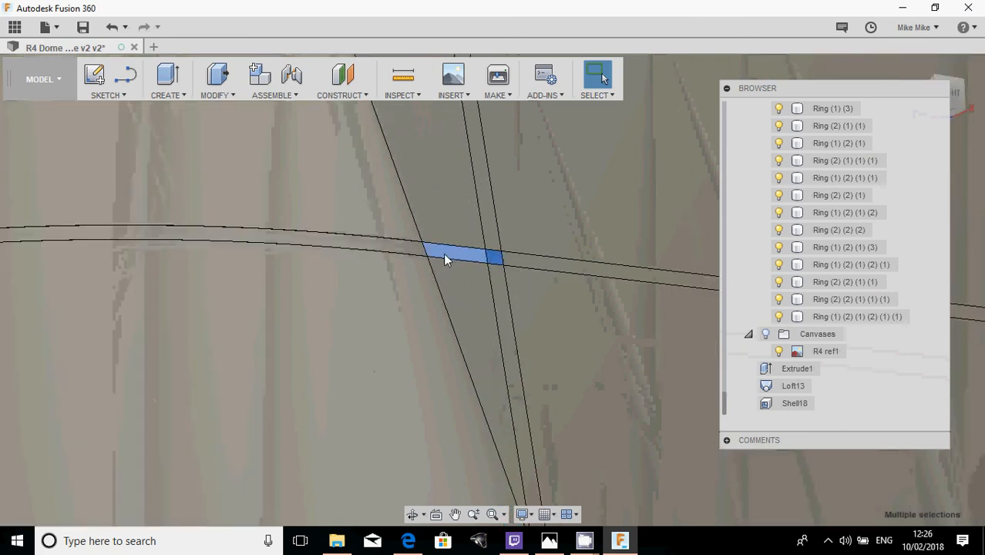
right_click(443, 251)
click(495, 234)
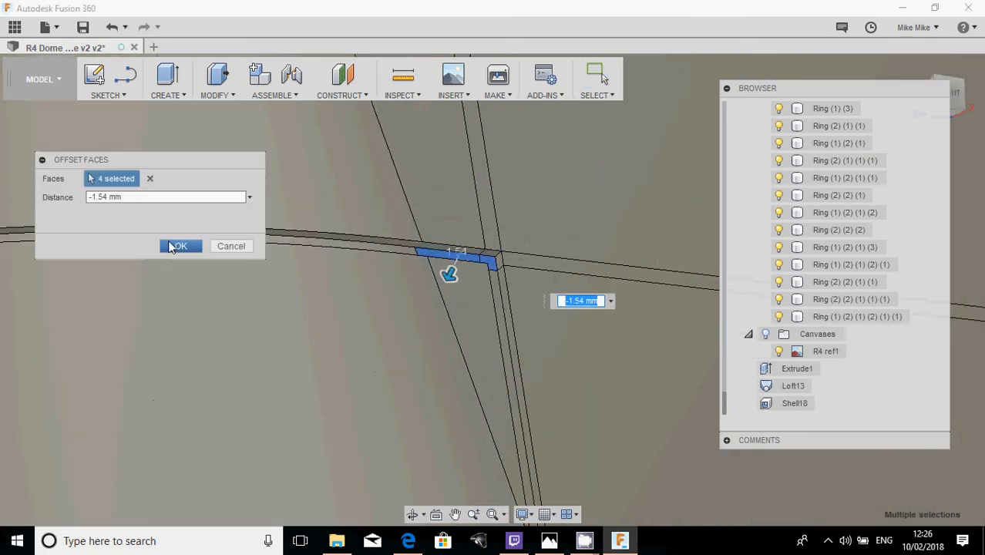
click(178, 245)
- Offset the crossing face and long strip along the other edge of that last wide panel by -1.54 mm
shift+middle_drag(110, 334, 258, 306)
scroll(220, 296, up, 4)
click(212, 309)
ctrl+click(216, 357)
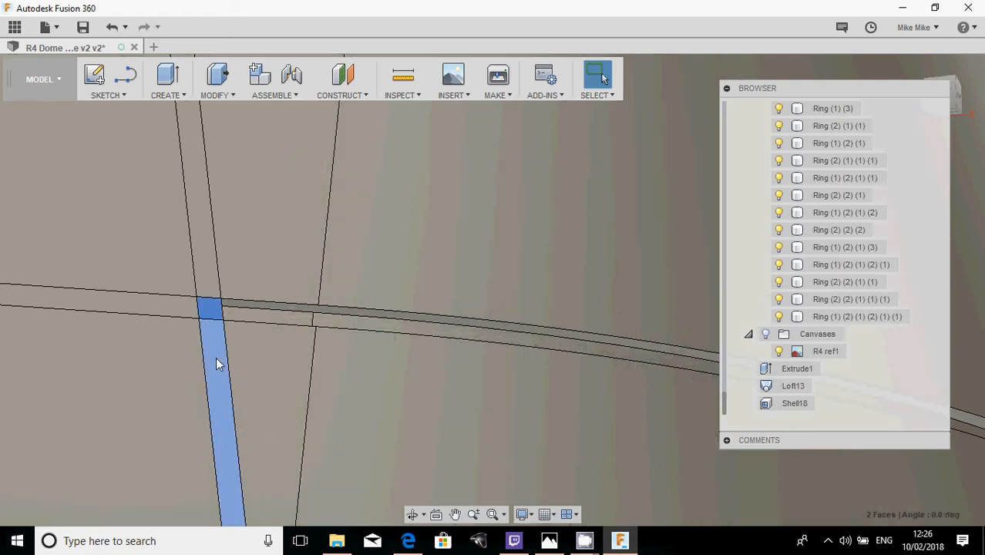
right_click(216, 357)
click(235, 336)
click(179, 246)
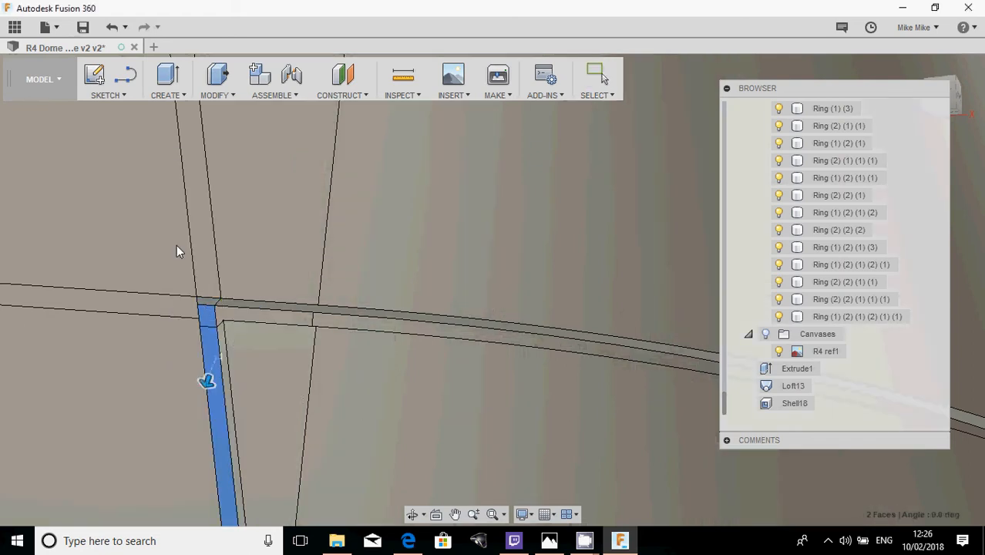
- Recess the base ring's strip face beneath the last panel's second long strip with Press Pull
scroll(215, 378, down, 5)
scroll(221, 403, down, 2)
middle_drag(241, 348, 305, 177)
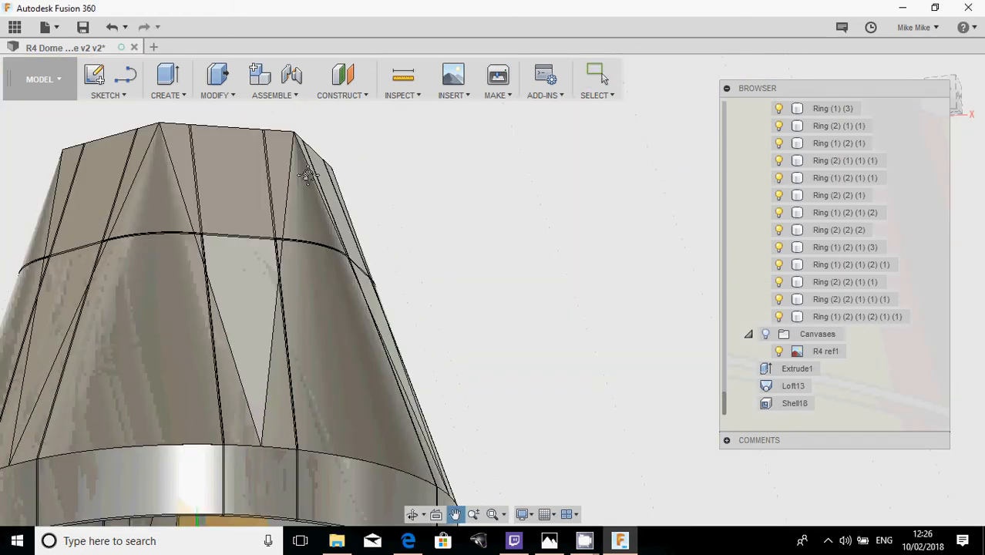
middle_drag(284, 397, 310, 346)
scroll(307, 373, up, 2)
scroll(329, 365, up, 3)
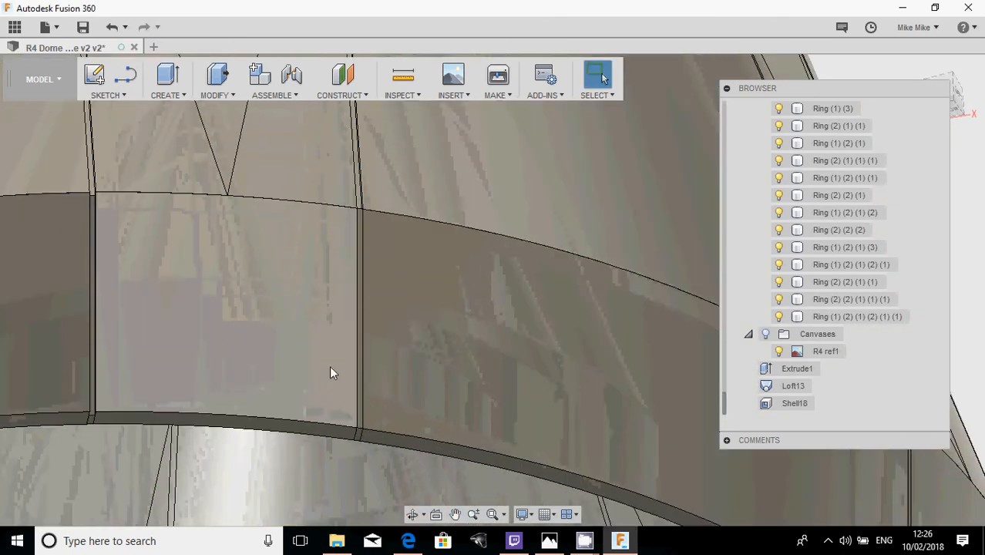
scroll(373, 245, up, 2)
click(379, 237)
right_click(378, 238)
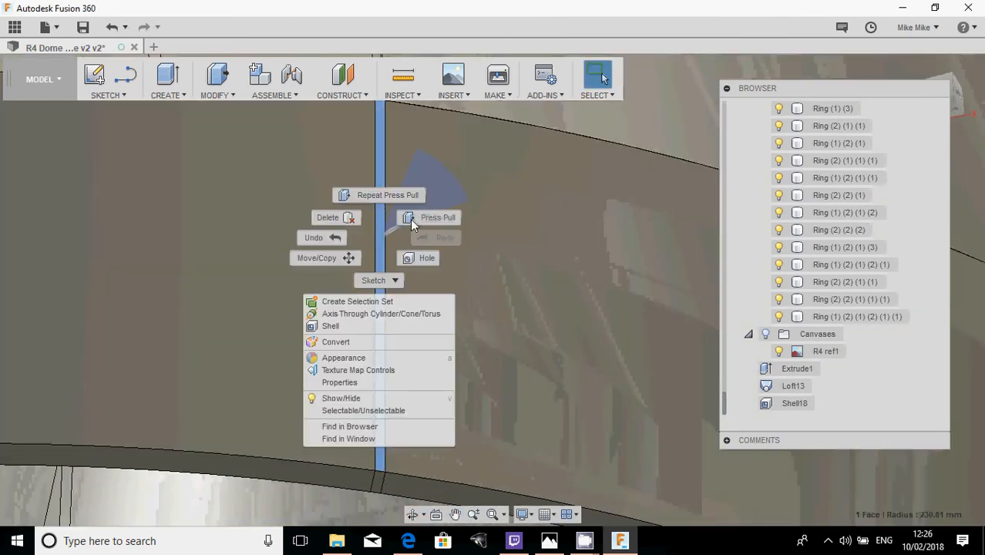
click(389, 193)
click(182, 245)
- Inspect the seam strips all around the cone and base ring for any that are not yet recessed
scroll(182, 247, down, 4)
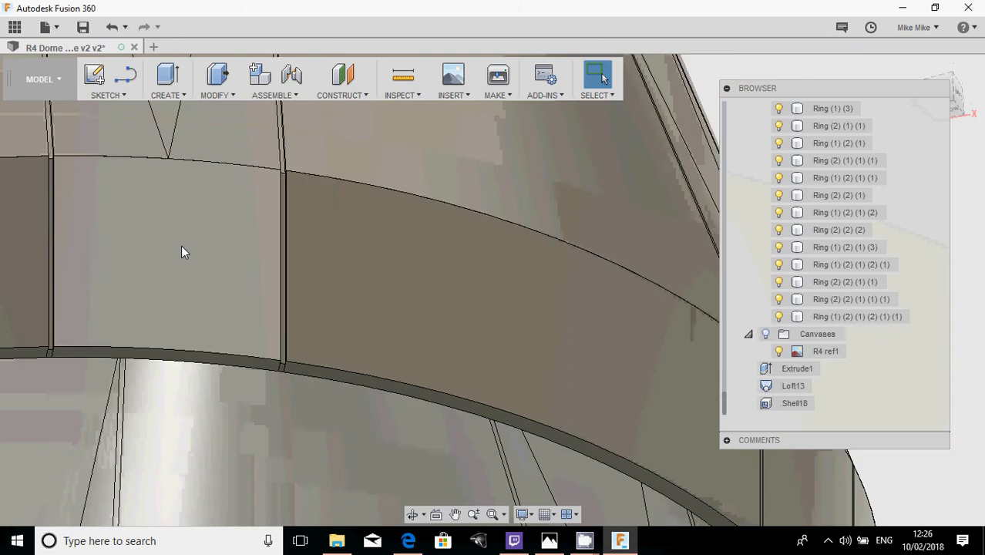
middle_drag(118, 267, 260, 261)
scroll(228, 322, down, 3)
scroll(318, 200, up, 8)
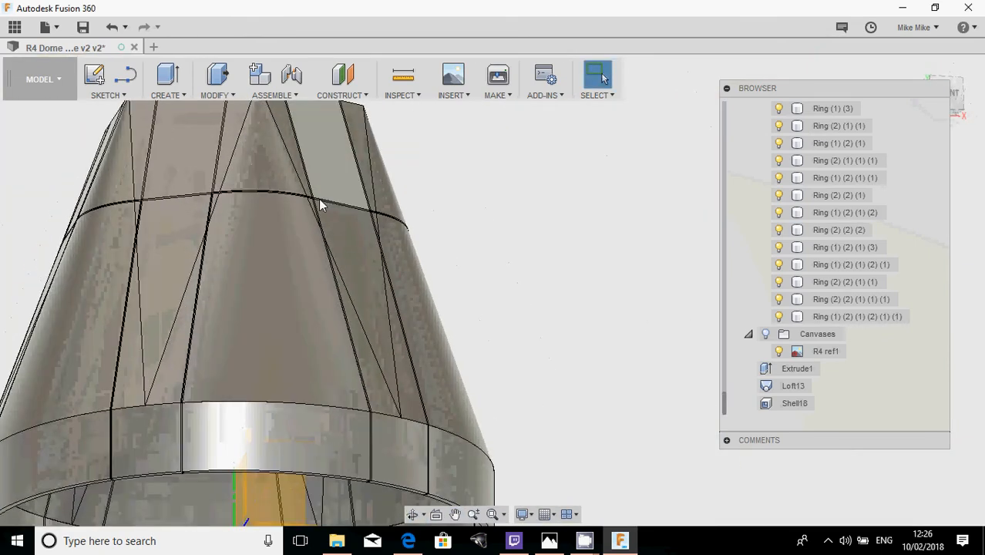
shift+middle_drag(184, 222, 228, 229)
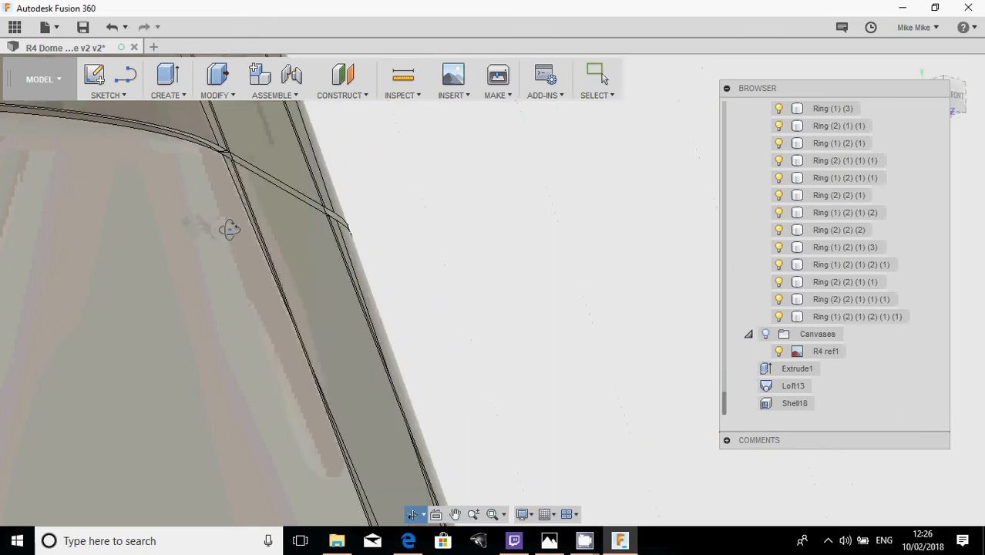
scroll(180, 245, down, 6)
middle_drag(185, 274, 504, 236)
scroll(207, 268, down, 10)
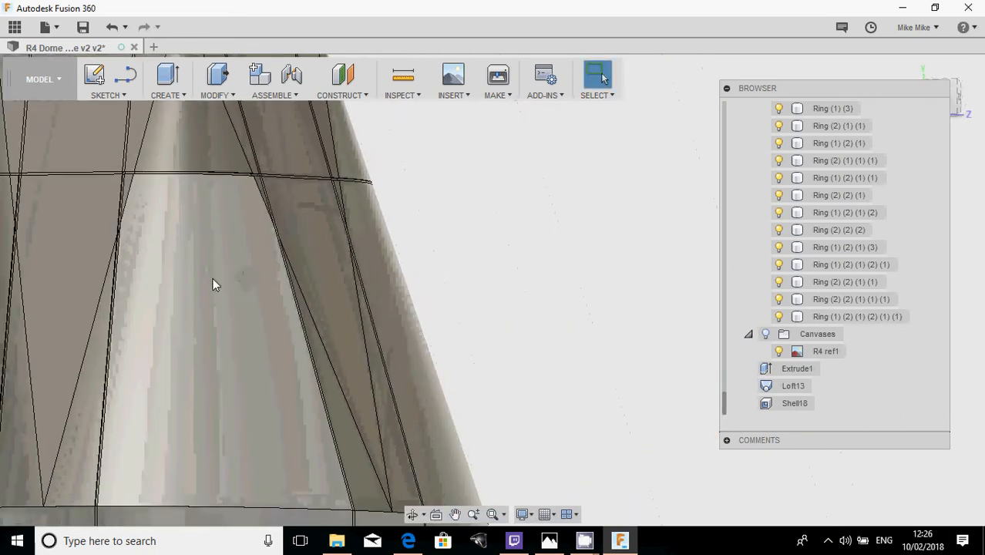
shift+middle_drag(220, 278, 400, 257)
scroll(432, 253, down, 3)
middle_drag(466, 246, 326, 268)
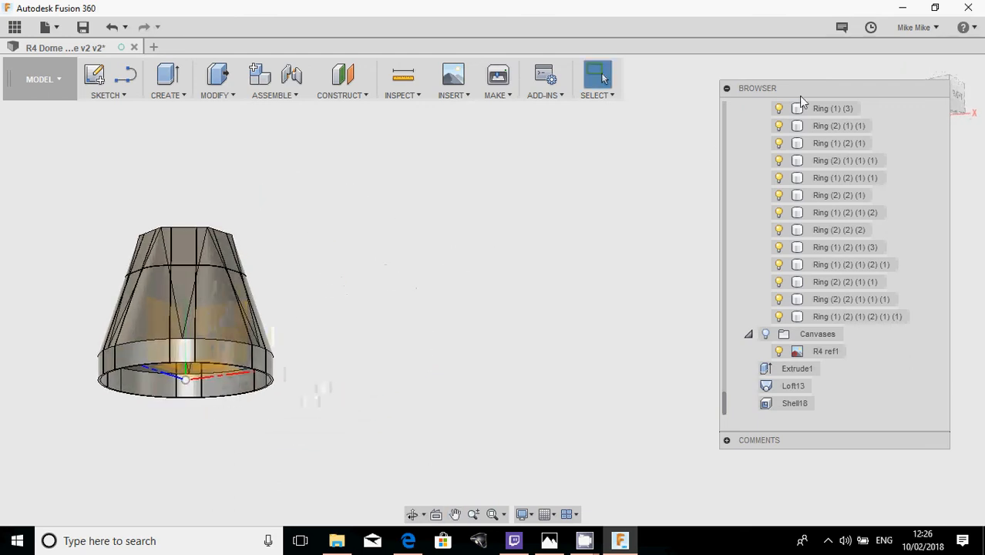
- Combine all the Ring bodies into a single body with the Join operation
drag(799, 96, 681, 100)
scroll(530, 254, down, 2)
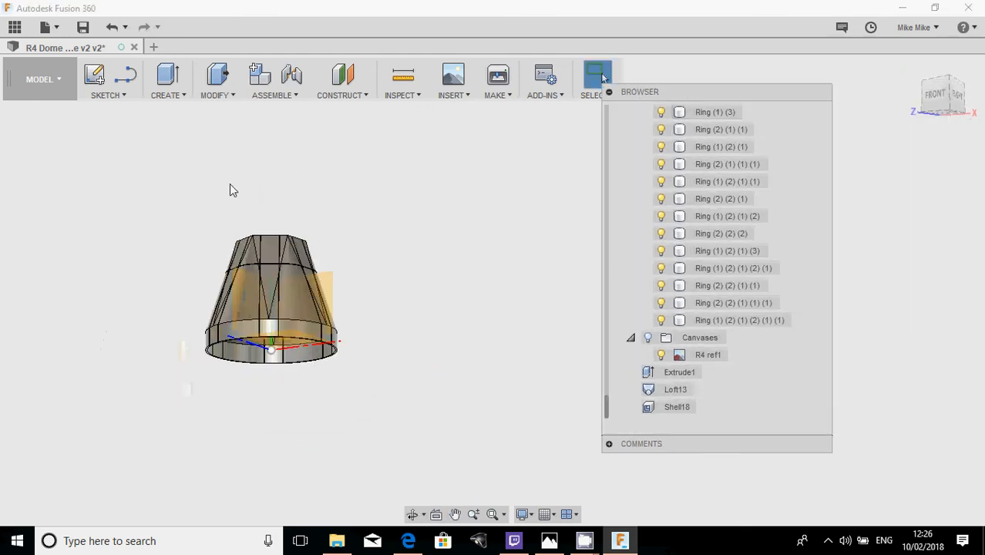
click(214, 95)
click(216, 237)
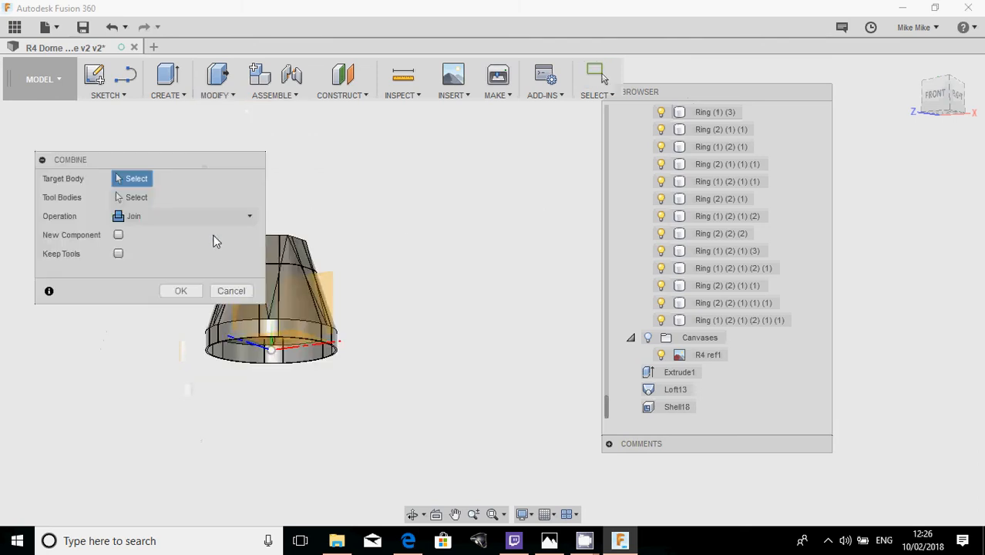
scroll(728, 237, up, 1)
scroll(719, 243, up, 6)
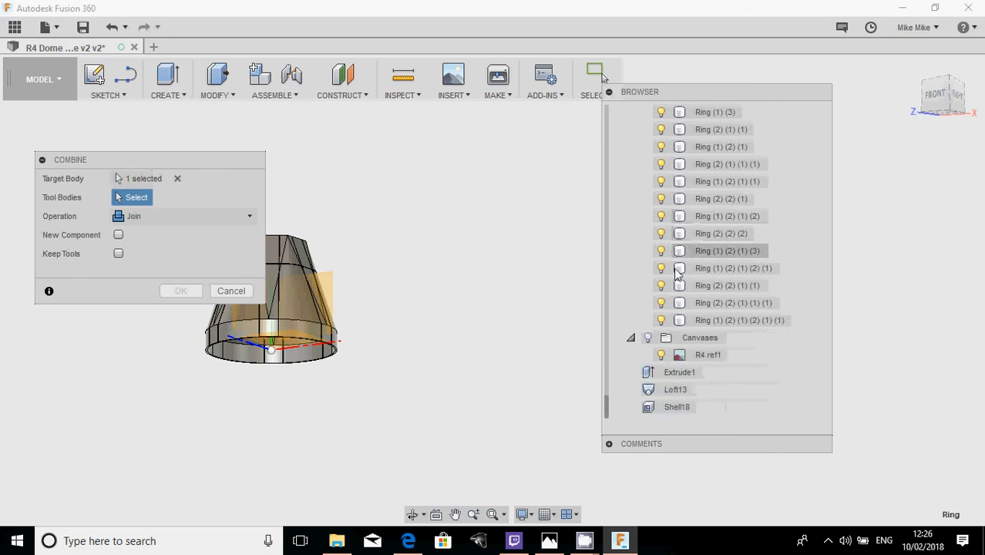
shift+click(699, 320)
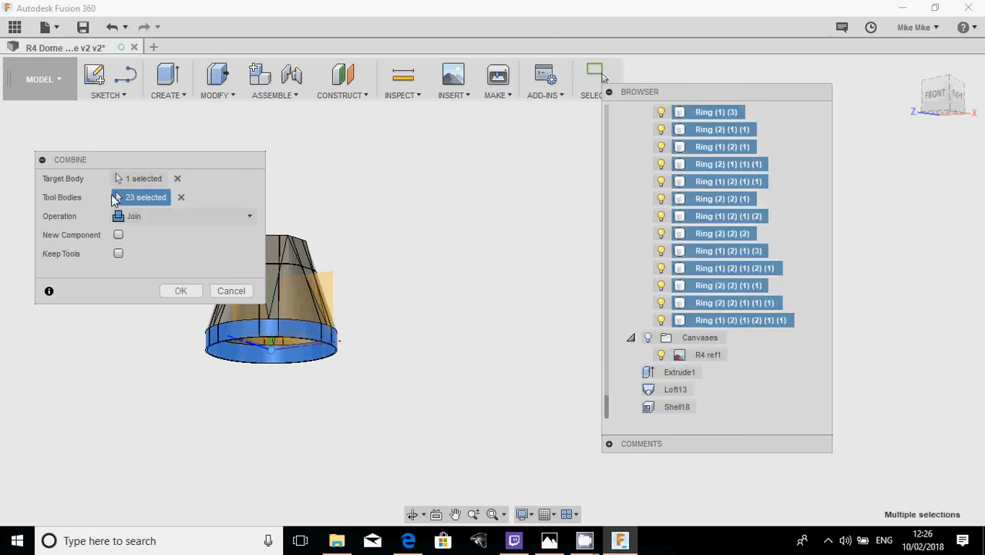
click(177, 290)
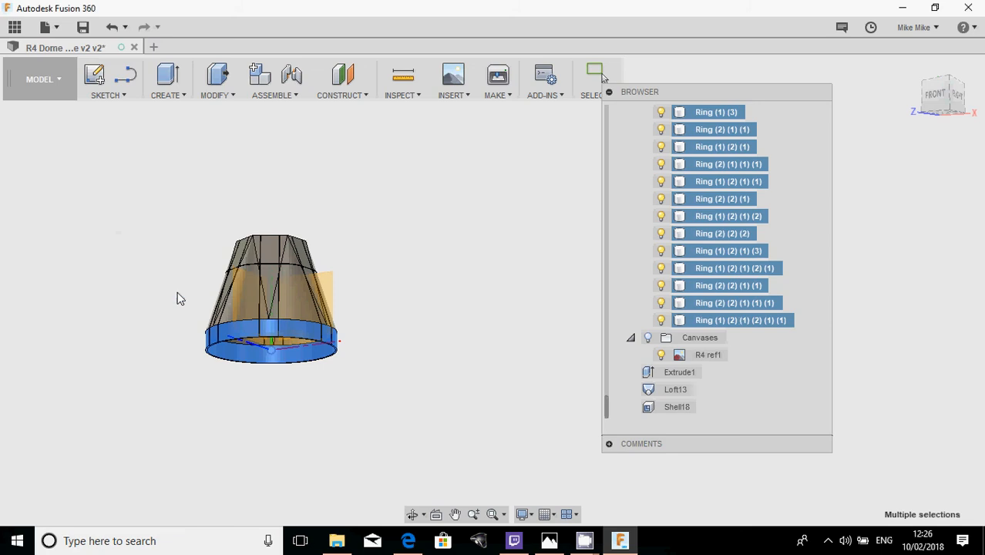
- Inspect the joined Ring body and its seam grooves around the base of the cone
click(674, 320)
scroll(302, 327, up, 6)
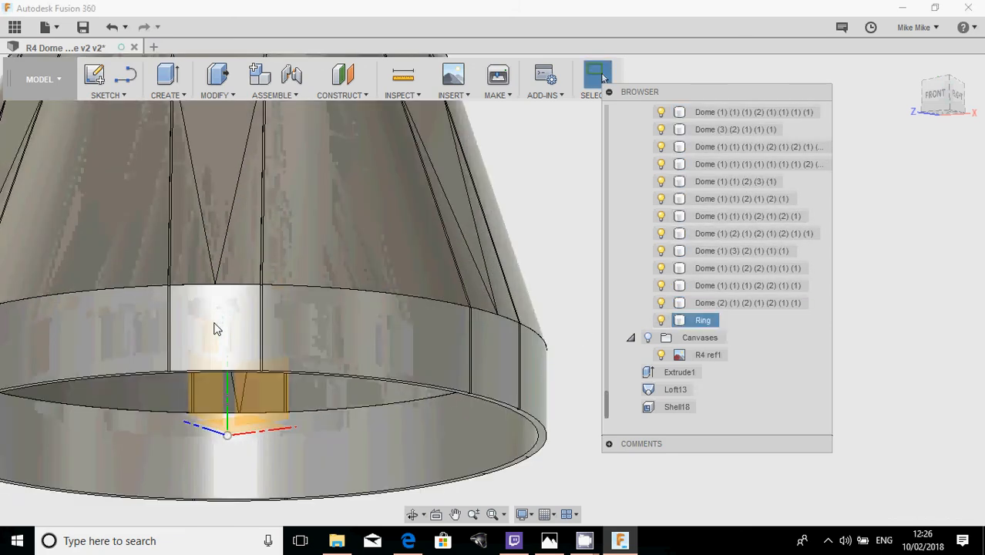
shift+middle_drag(216, 329, 637, 327)
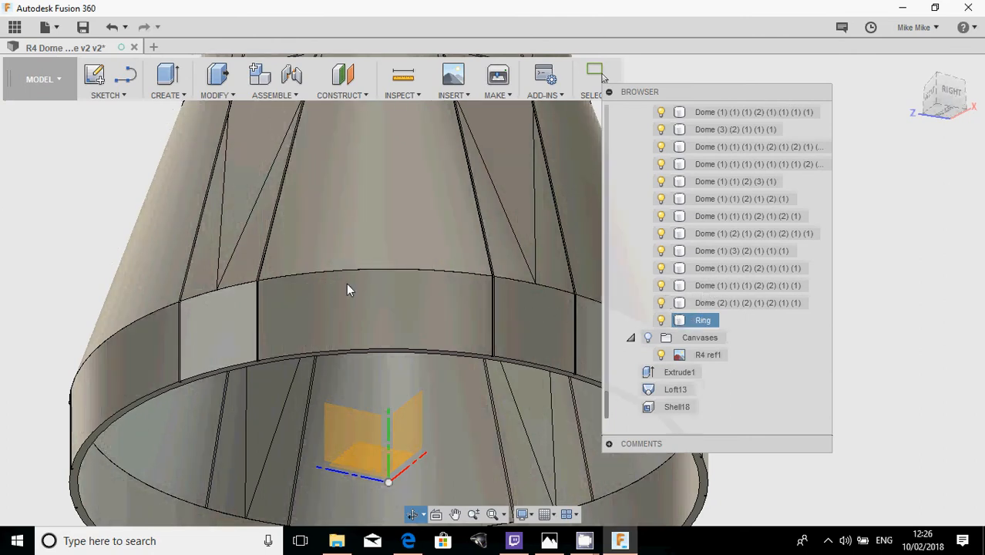
key(Escape)
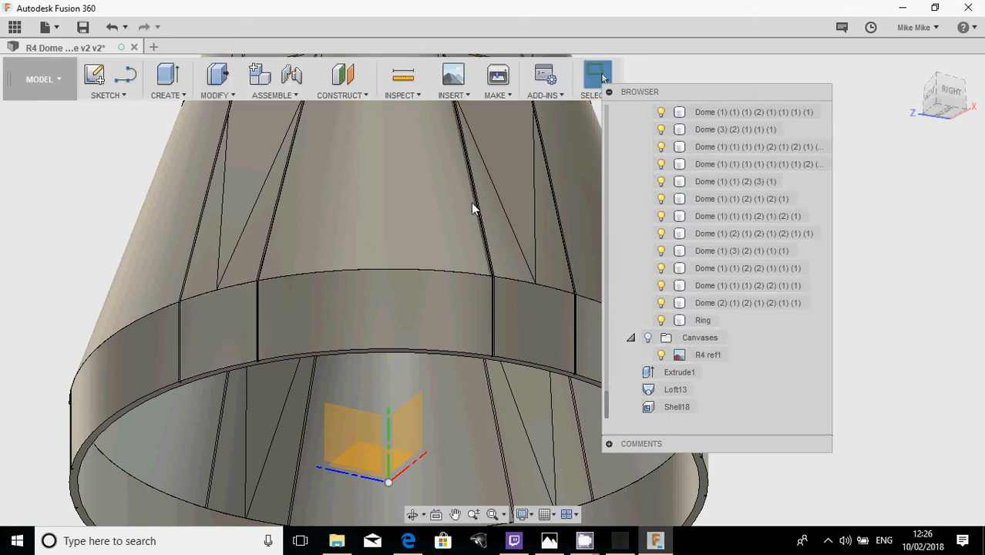
scroll(413, 269, down, 5)
middle_drag(413, 269, 436, 322)
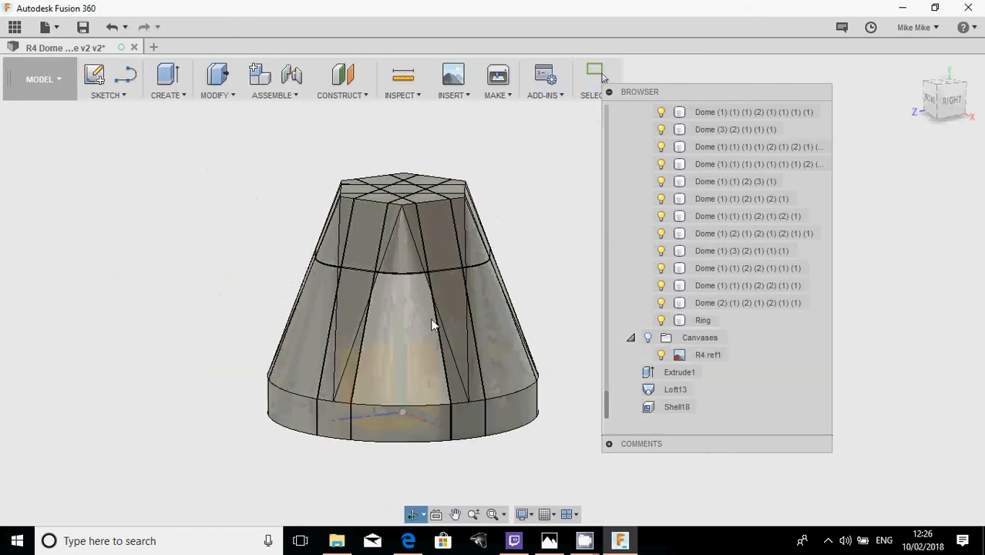
scroll(714, 300, up, 4)
click(712, 320)
scroll(713, 278, up, 8)
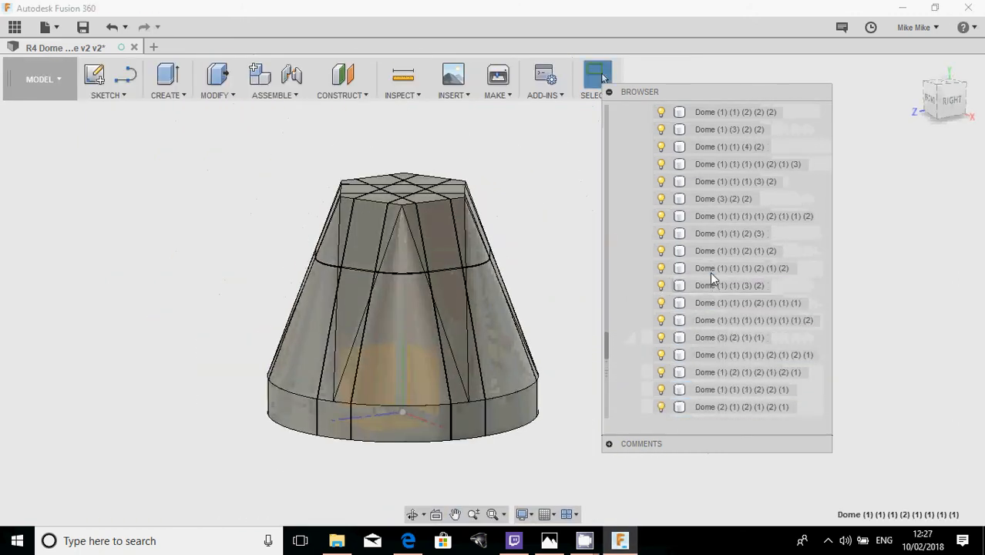
scroll(711, 276, up, 8)
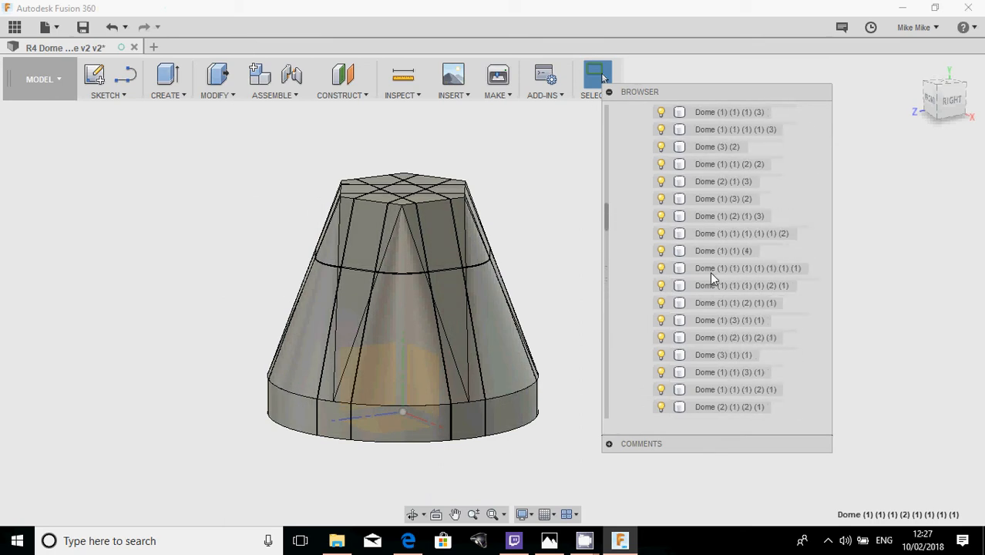
scroll(710, 271, up, 3)
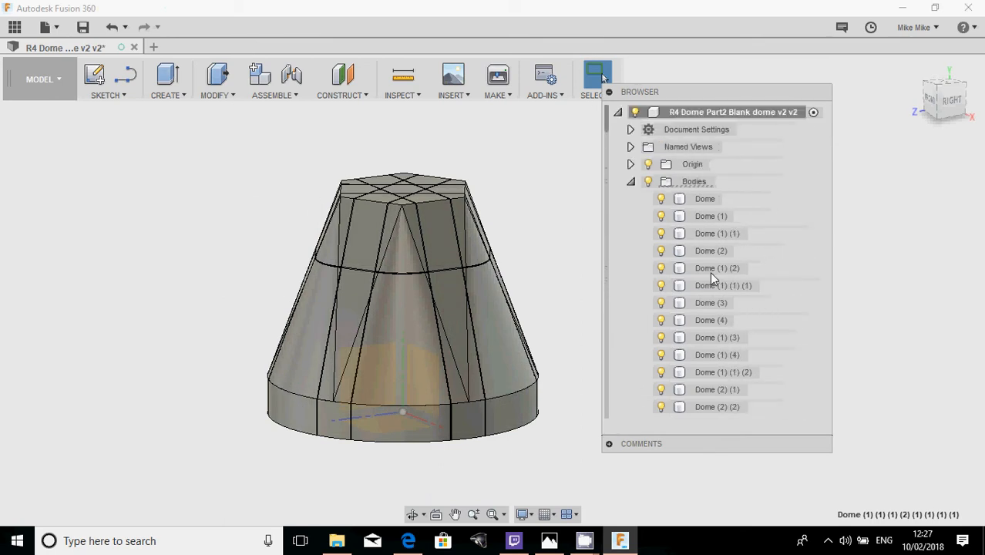
scroll(697, 208, down, 10)
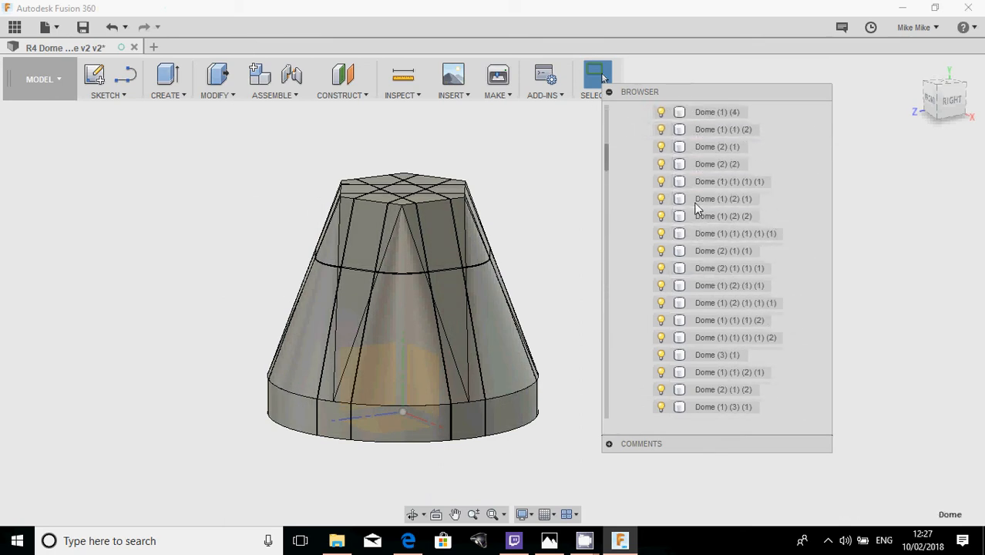
scroll(697, 208, down, 5)
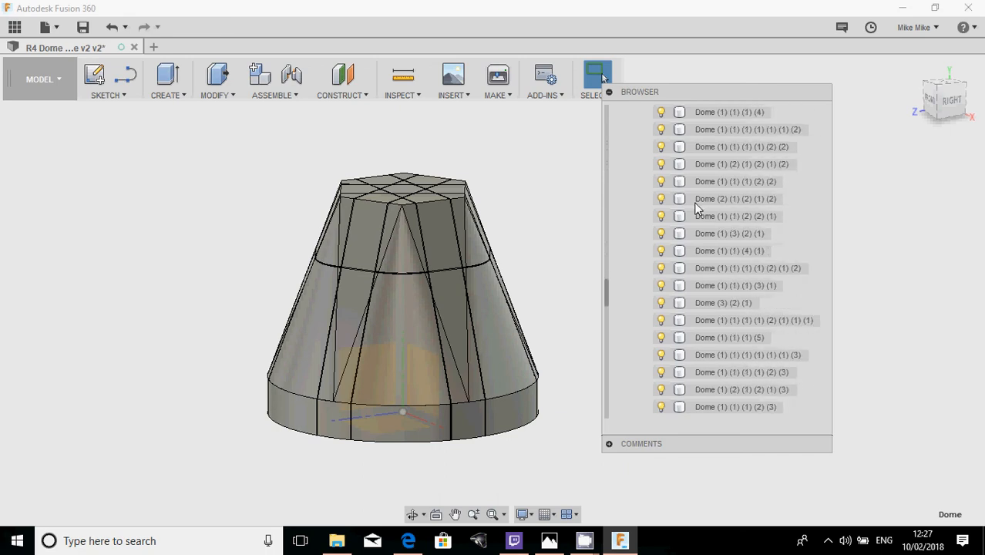
click(218, 91)
click(248, 229)
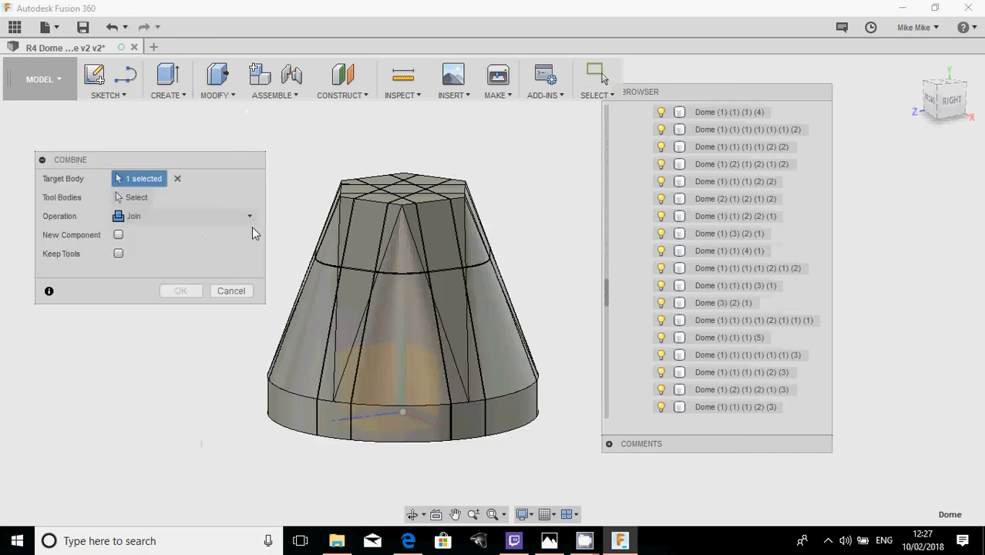
scroll(650, 178, up, 5)
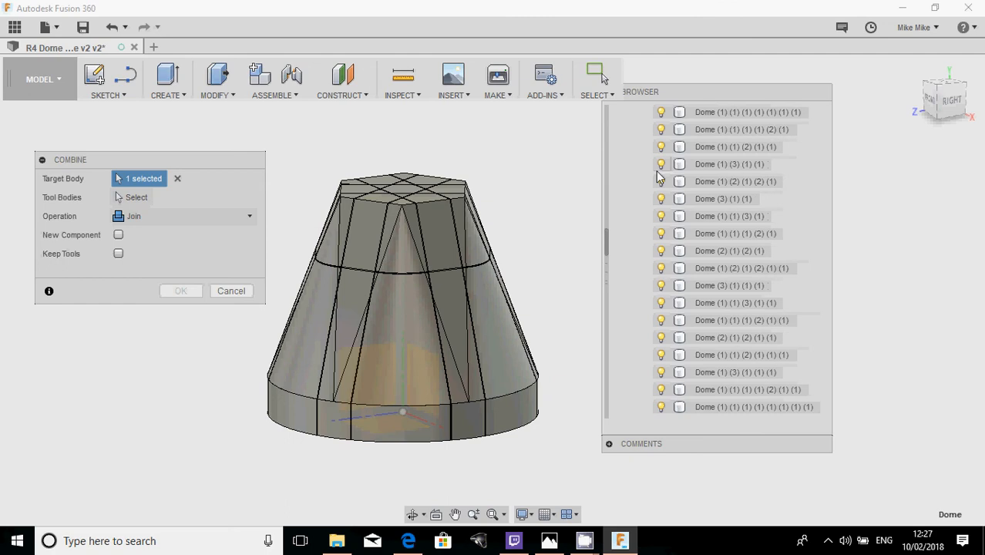
scroll(649, 177, down, 10)
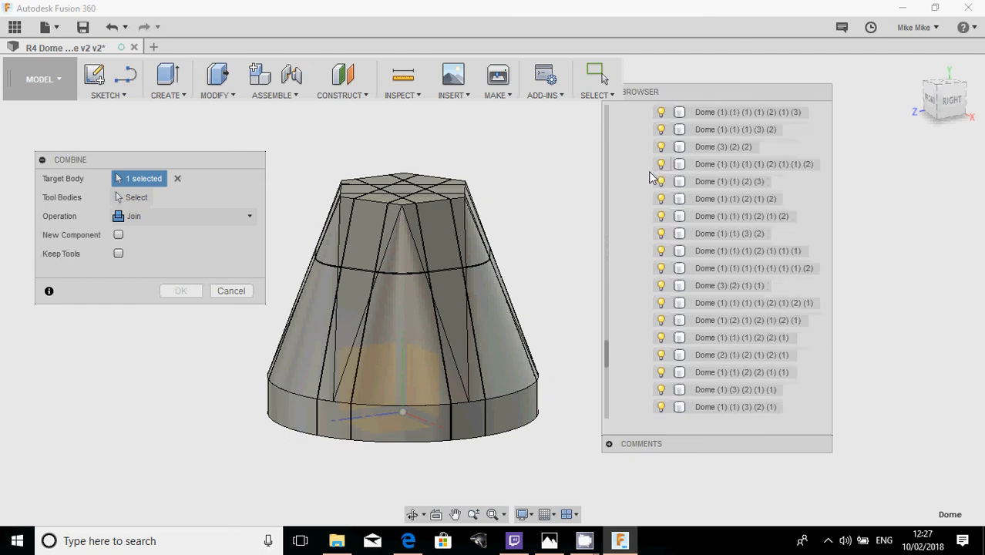
scroll(650, 177, down, 3)
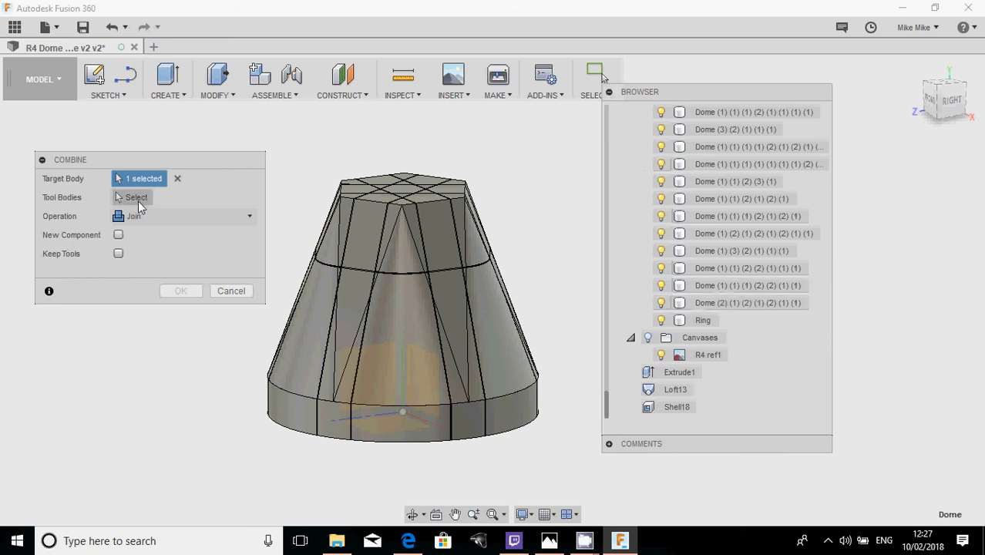
click(229, 290)
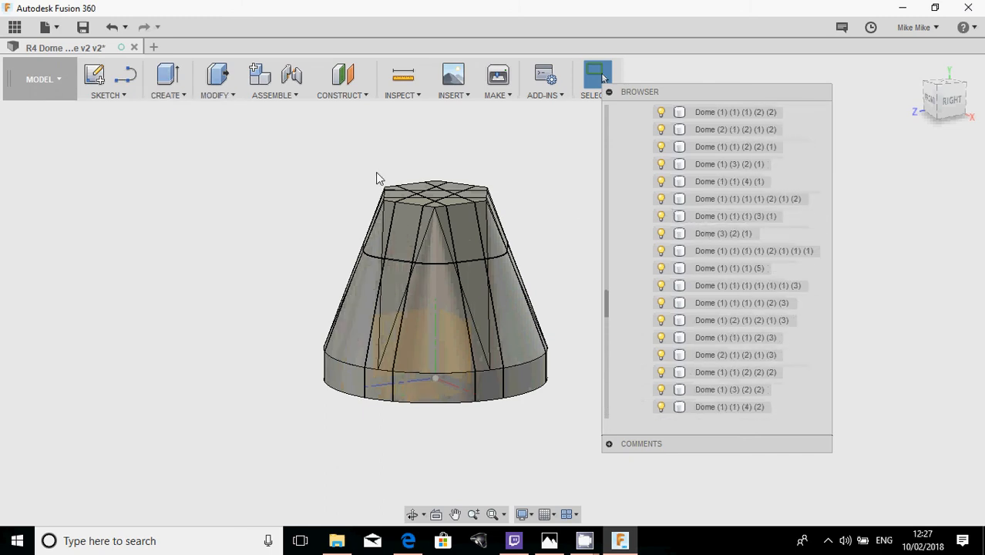
- Combine all the numbered Dome bodies into the first Dome body with the Join operation
click(229, 96)
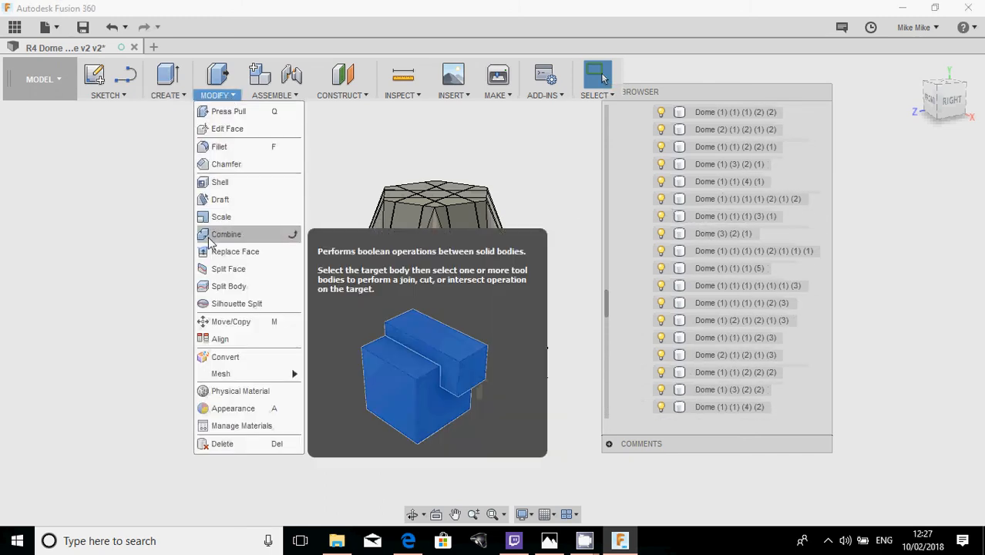
click(223, 232)
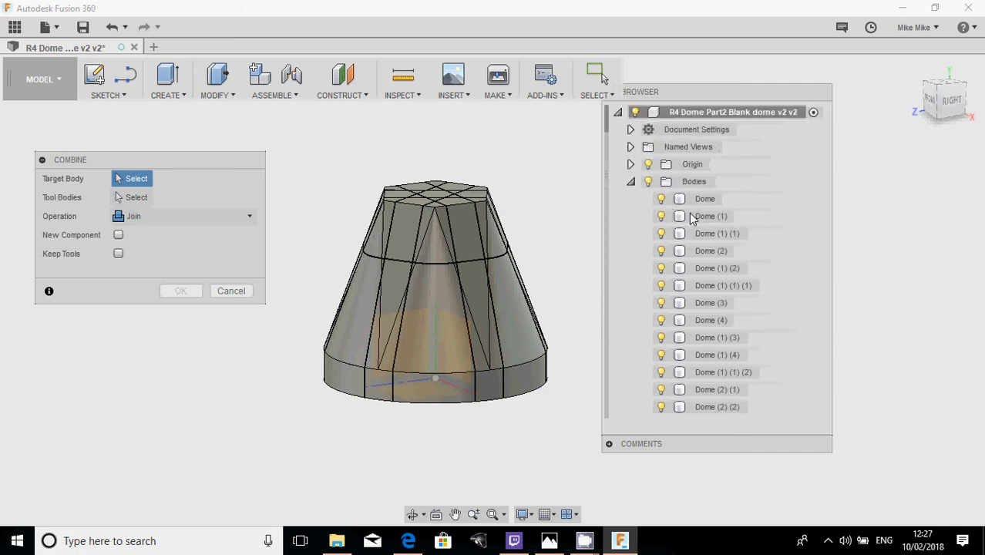
click(706, 200)
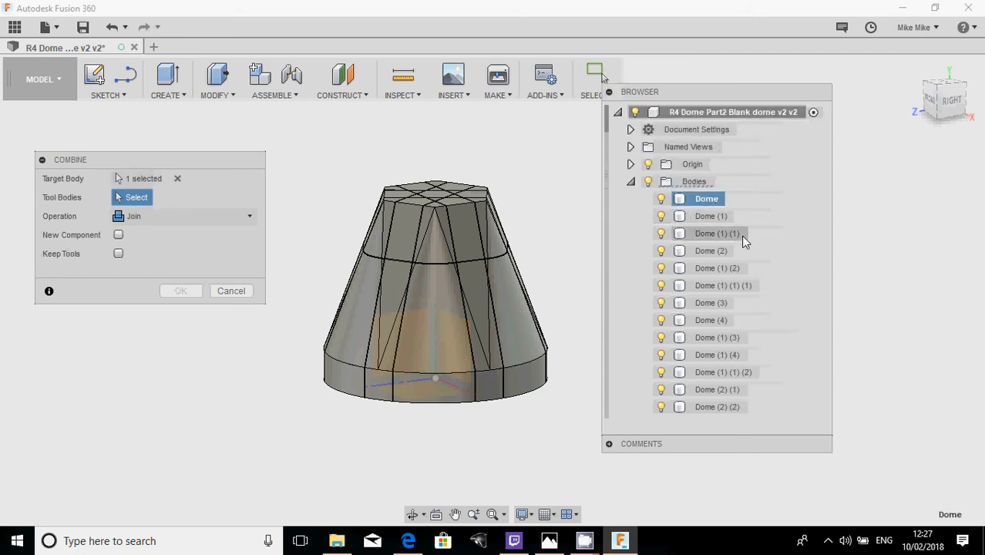
scroll(717, 212, down, 10)
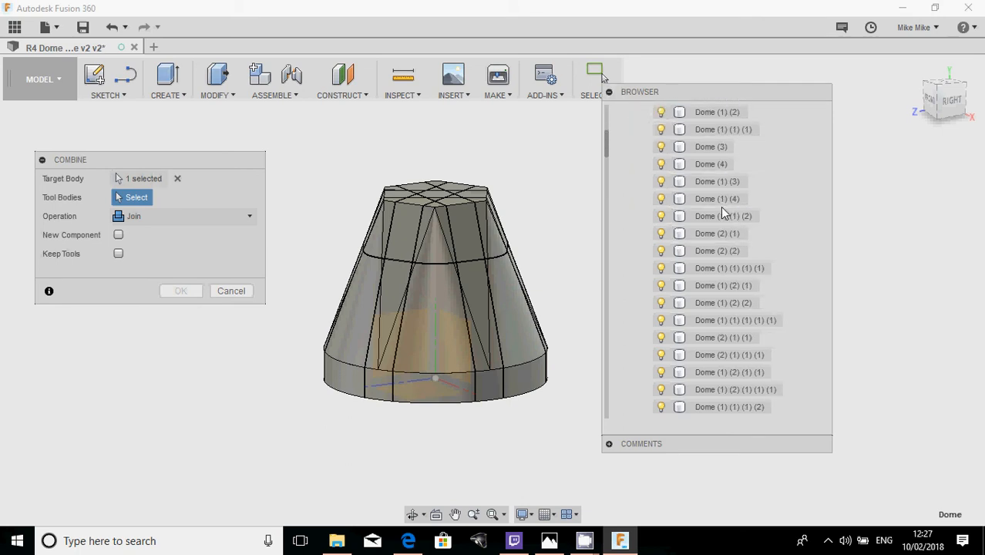
scroll(687, 231, down, 10)
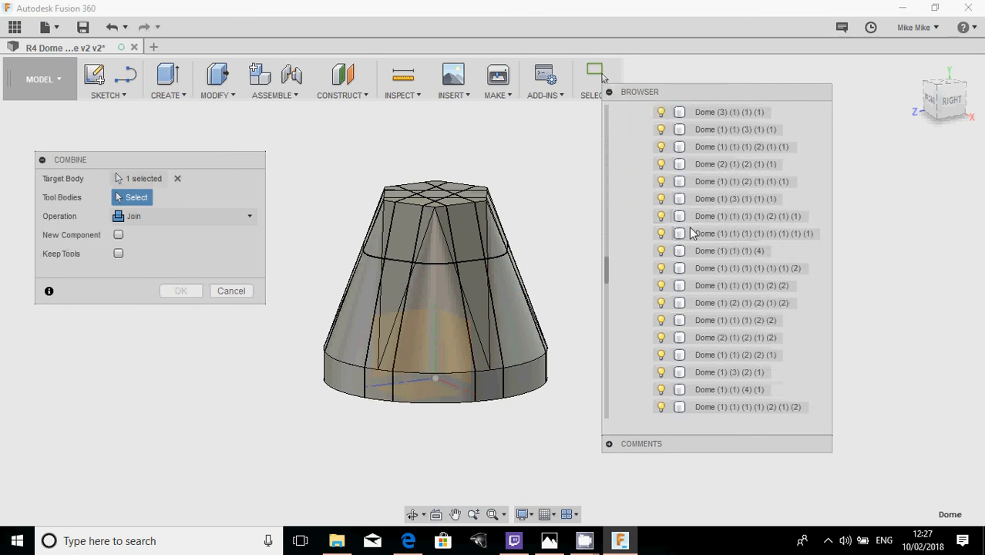
scroll(691, 234, down, 10)
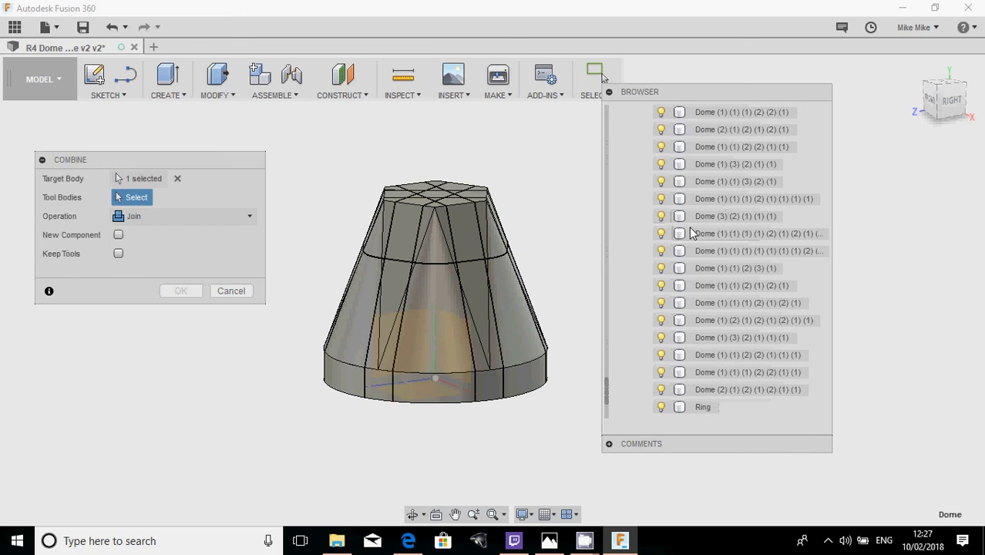
click(703, 305)
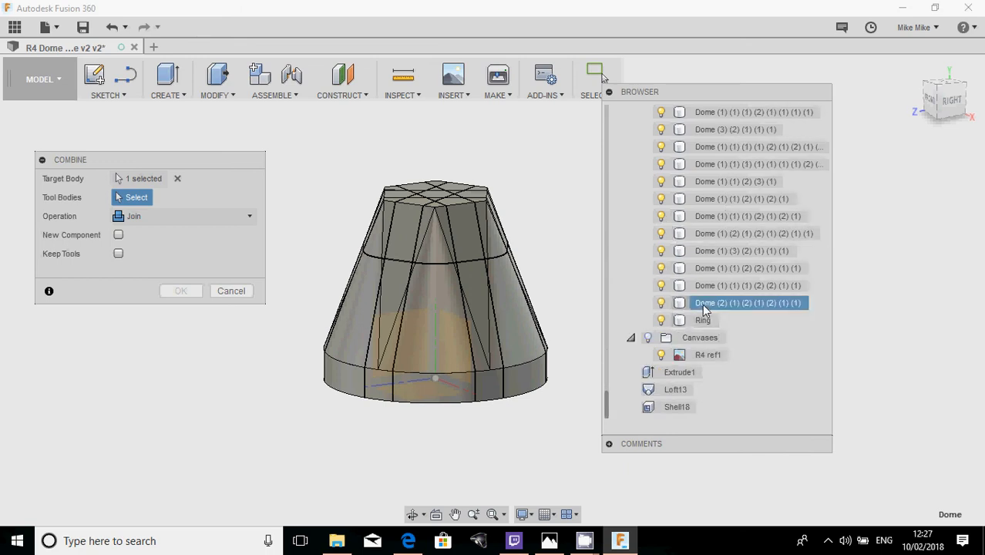
shift+click(706, 287)
scroll(711, 281, up, 8)
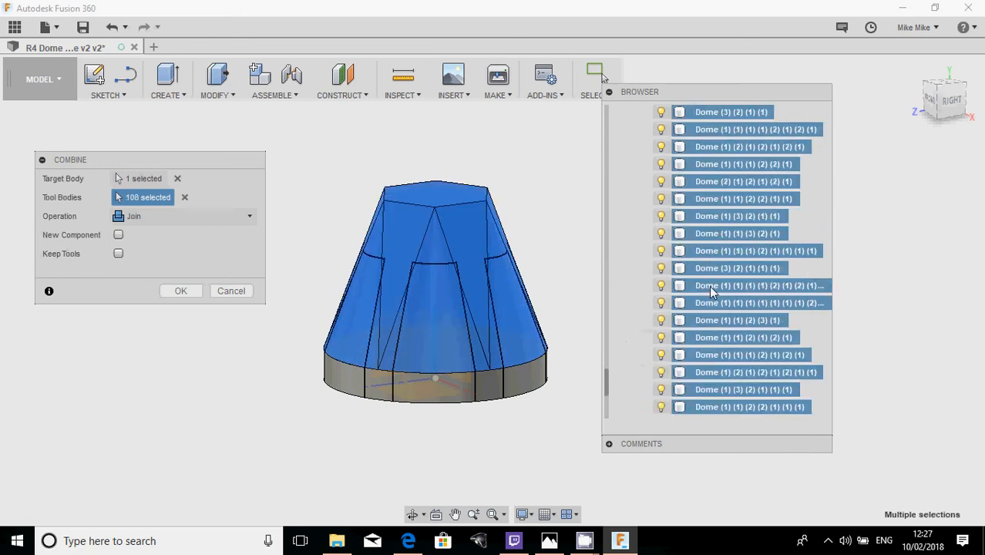
scroll(710, 278, up, 2)
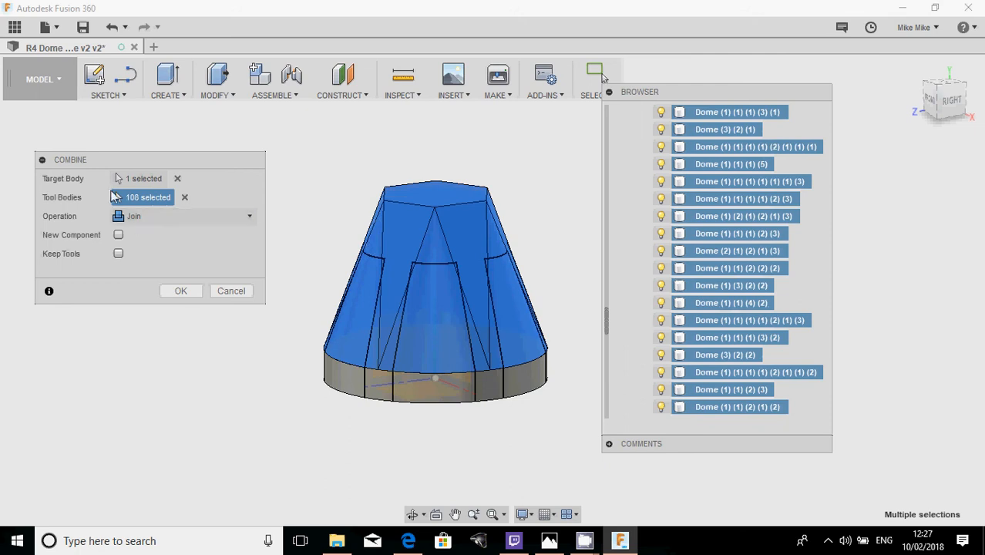
scroll(708, 204, up, 3)
click(178, 290)
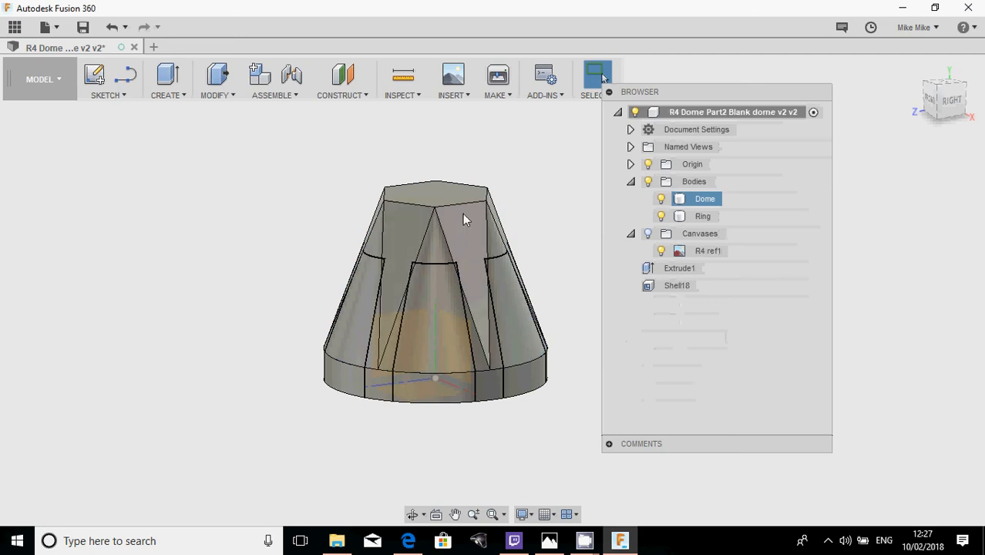
- Check the extent of the joined Dome and Ring bodies by hiding and showing each one in turn
click(661, 198)
click(661, 199)
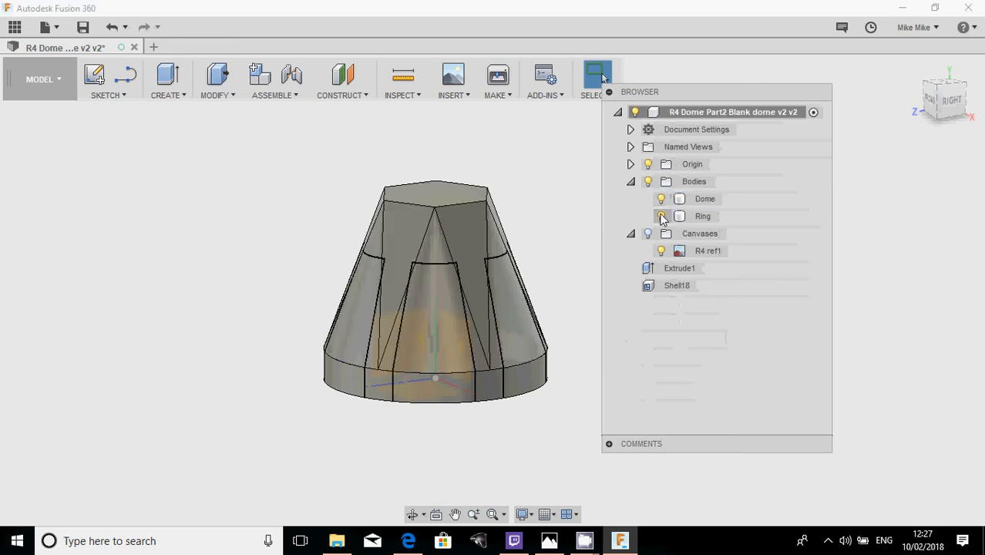
click(661, 216)
click(660, 216)
click(704, 199)
- Examine the recessed panel grooves on the joined Dome and Ring up close and from several sides
shift+middle_drag(436, 272, 396, 302)
scroll(382, 316, up, 6)
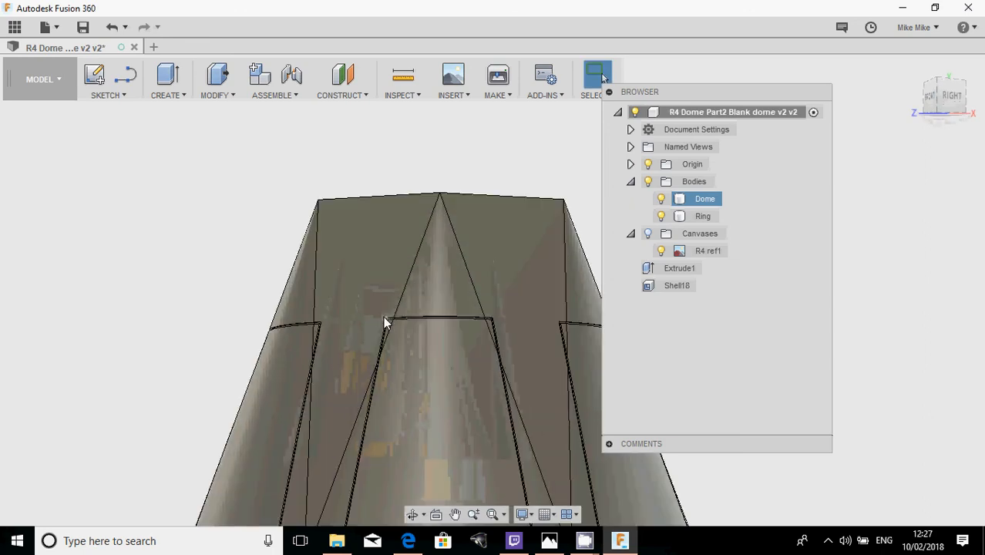
middle_drag(343, 384, 391, 337)
scroll(430, 157, up, 6)
scroll(428, 137, up, 4)
scroll(416, 247, down, 5)
scroll(411, 247, down, 5)
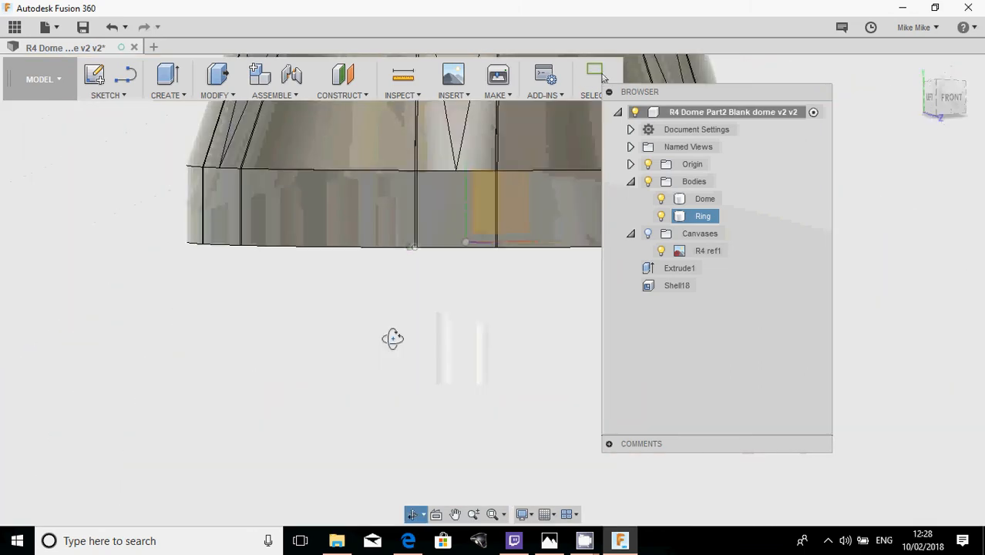
scroll(399, 324, down, 4)
middle_drag(420, 274, 357, 327)
scroll(404, 296, down, 3)
middle_drag(436, 230, 391, 247)
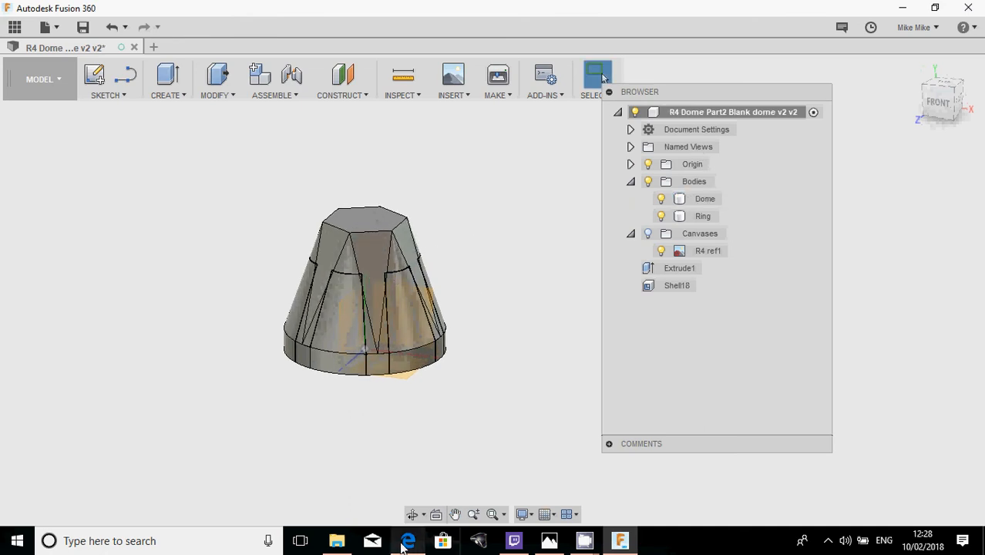
click(406, 541)
click(405, 543)
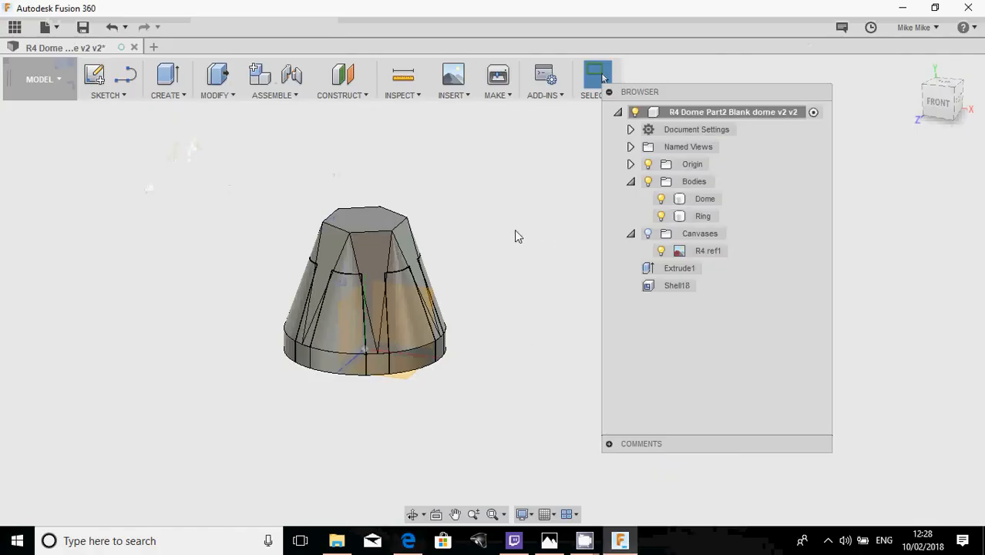
scroll(511, 233, up, 4)
middle_drag(447, 229, 514, 206)
scroll(515, 206, up, 2)
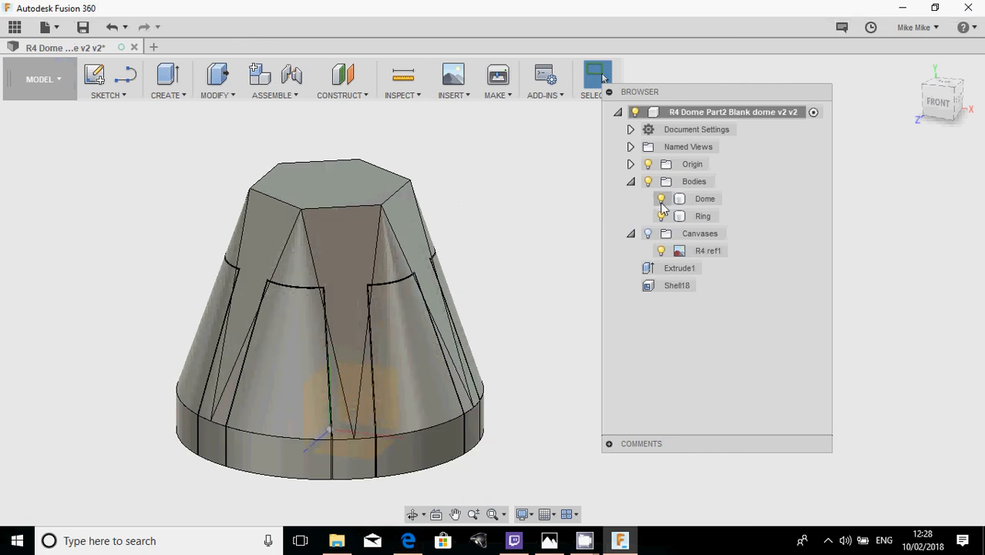
- Open the appearance settings for the Dome body and arrange the browser and appearance windows clear of the model
click(706, 200)
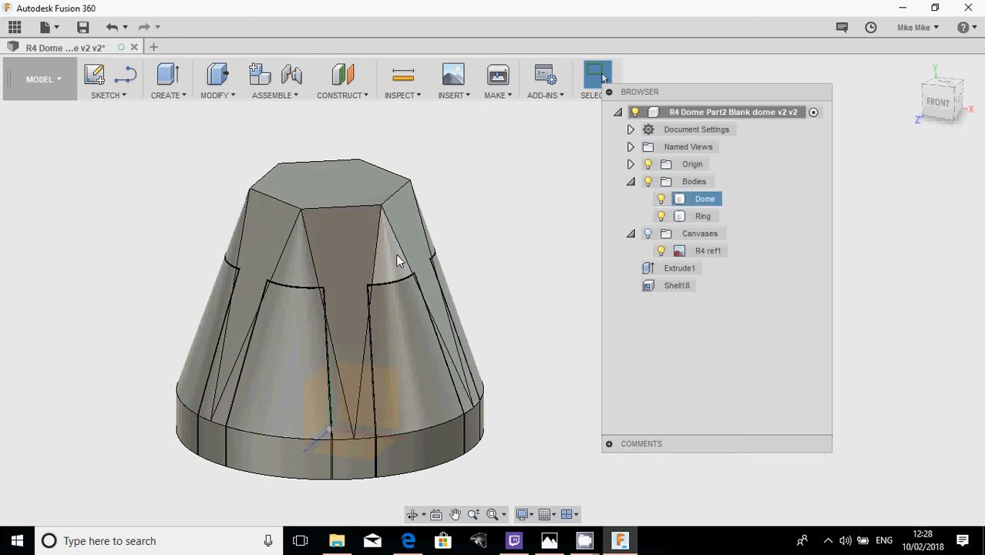
click(508, 256)
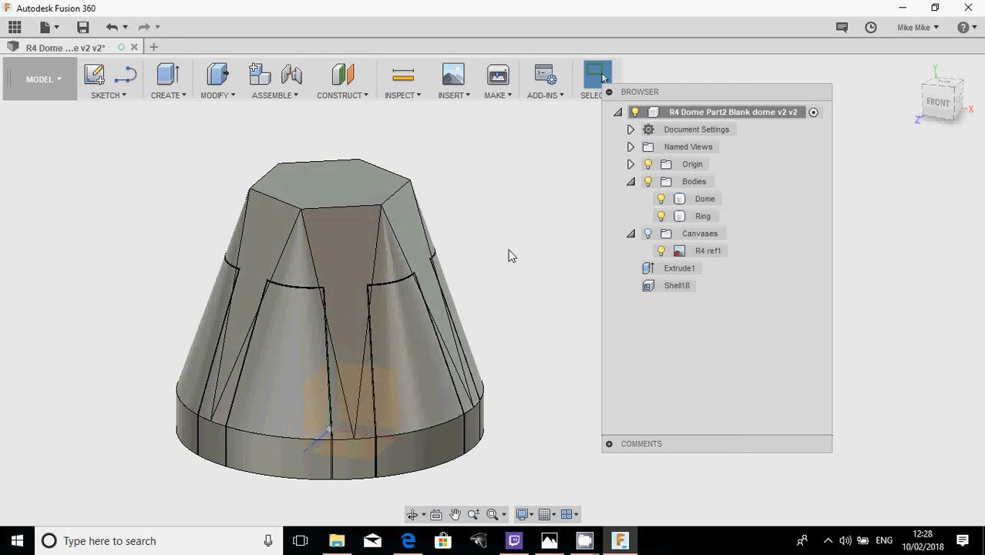
right_click(696, 202)
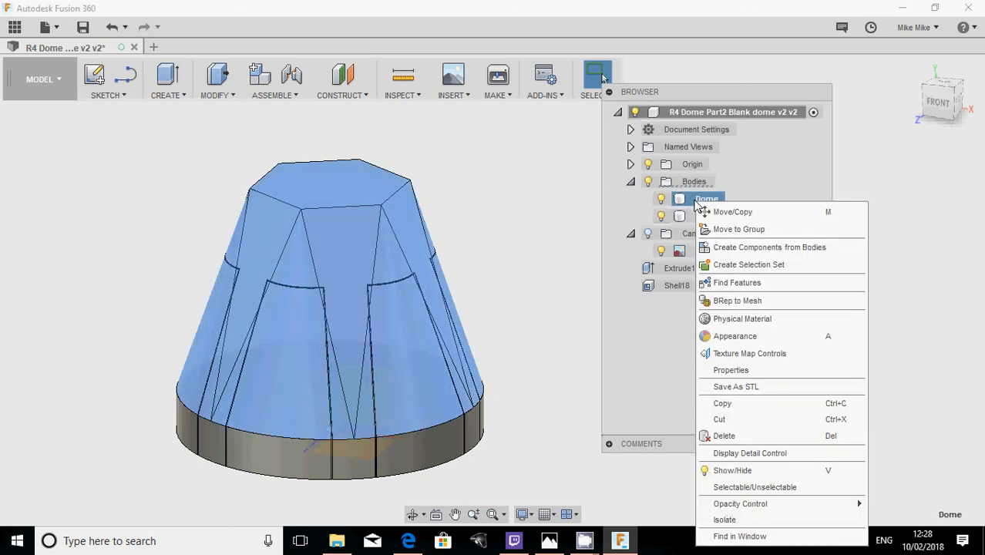
click(731, 337)
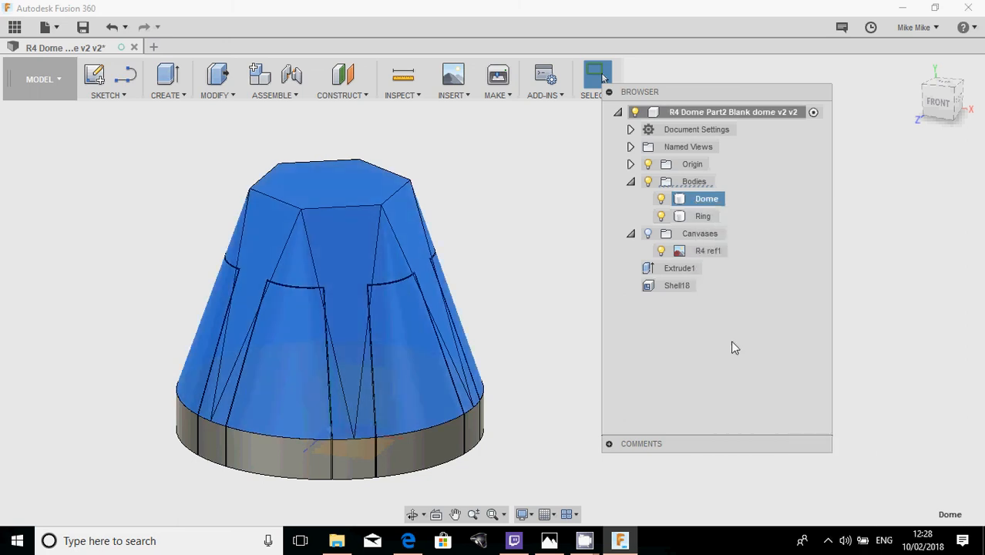
drag(816, 120, 715, 62)
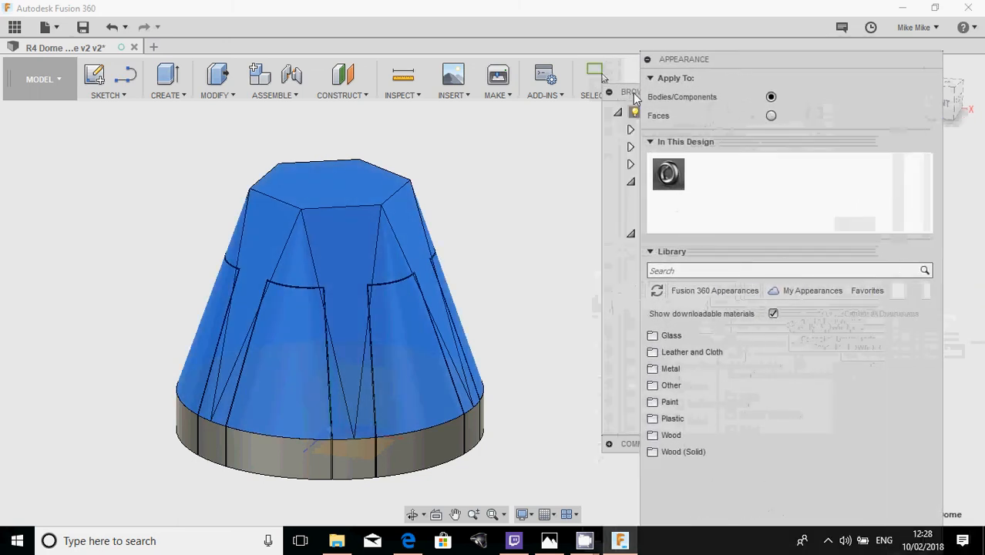
drag(633, 96, 826, 139)
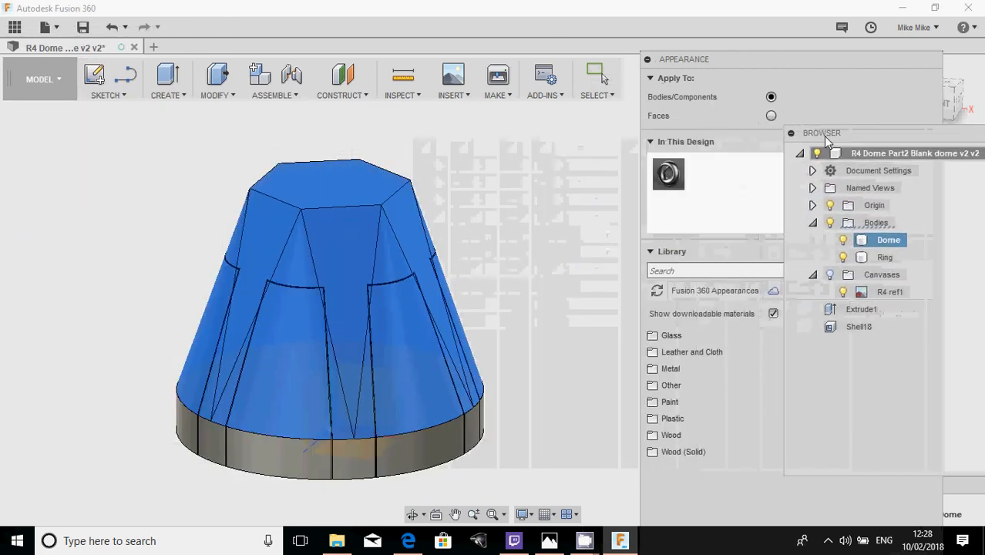
drag(765, 59, 724, 54)
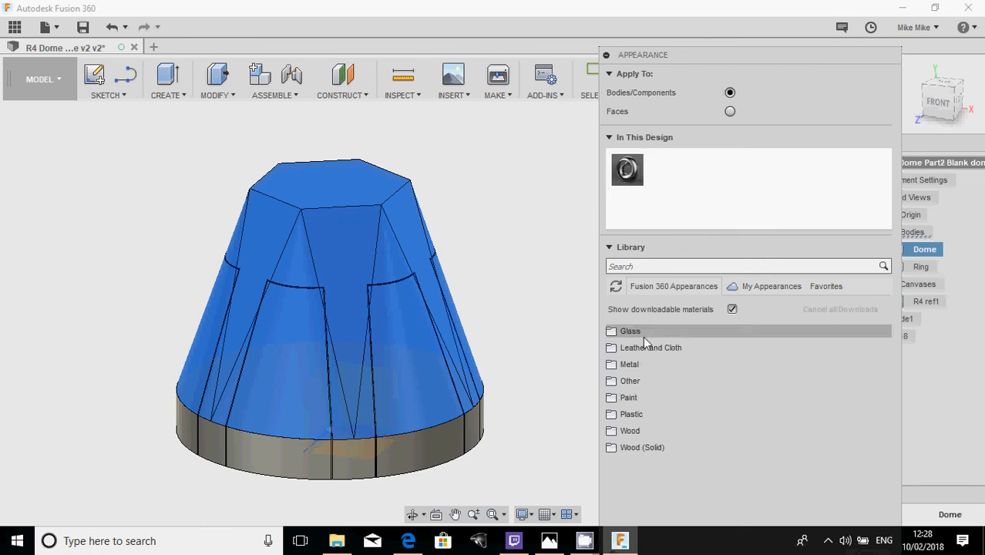
- Add Paint - Enamel Glossy (White) from the glossy paint library to the design's appearances
click(703, 397)
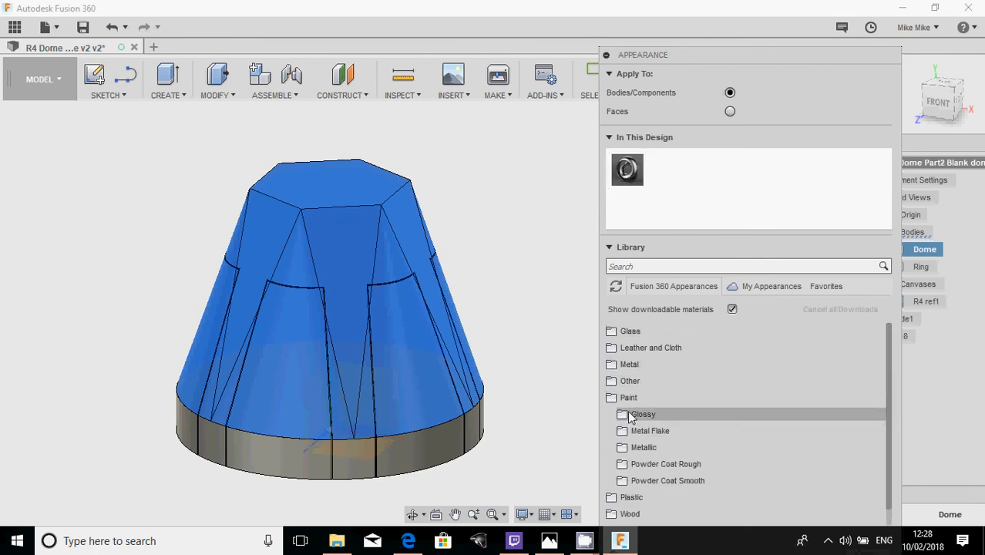
click(707, 414)
scroll(702, 377, down, 5)
drag(688, 439, 782, 273)
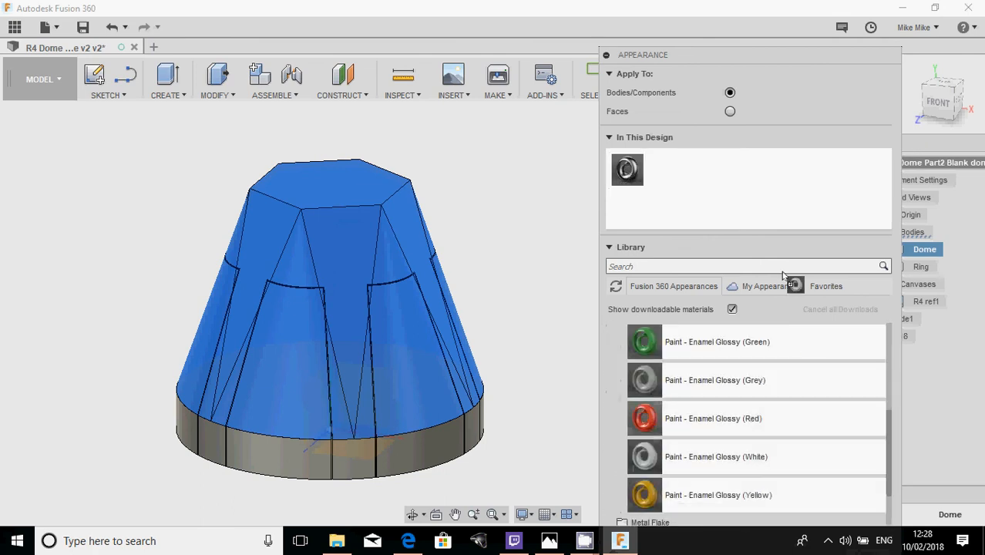
drag(714, 215, 720, 224)
- Add Paint - Enamel Glossy (Green) to the design's appearances and darken its colour to RGB 34, 85, 36
scroll(701, 351, down, 3)
scroll(701, 332, up, 6)
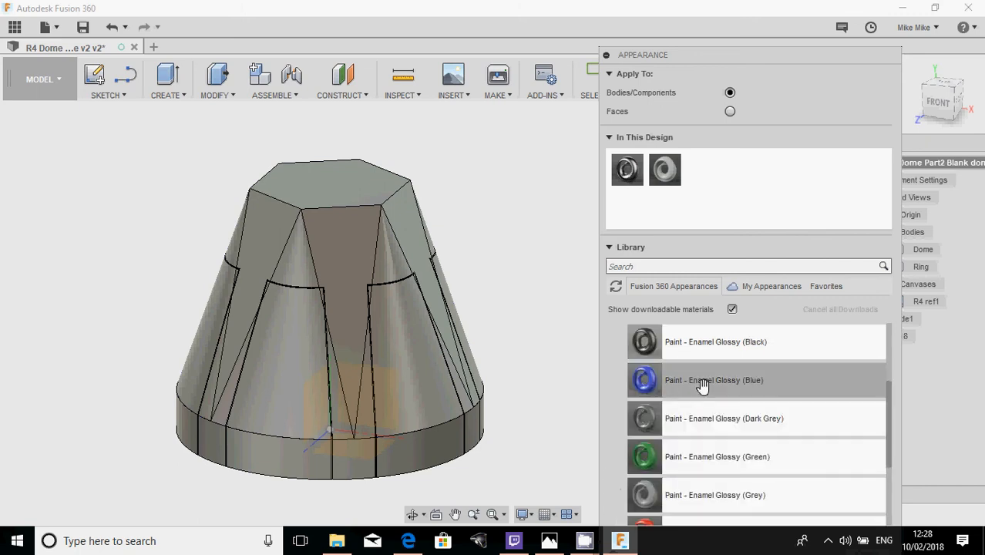
drag(709, 462, 732, 192)
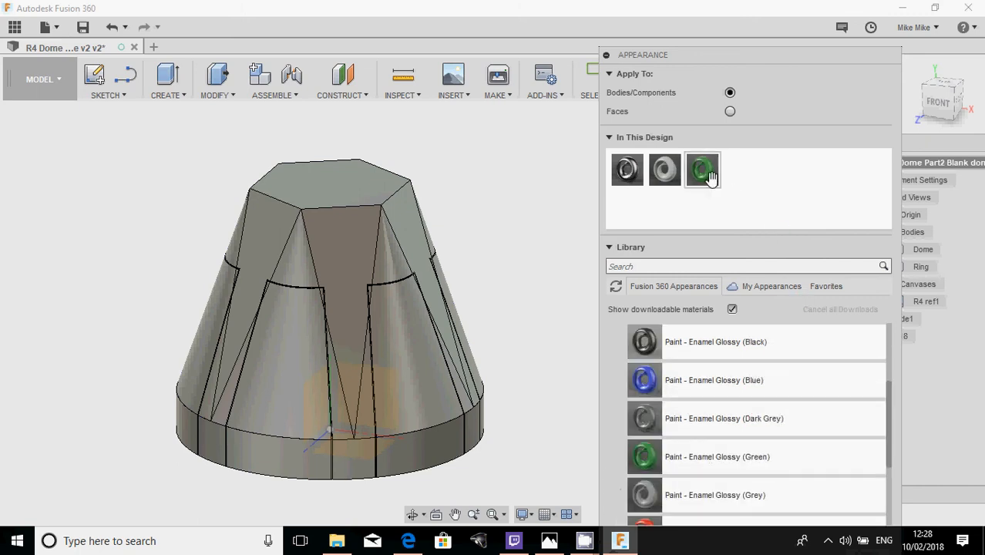
double_click(702, 168)
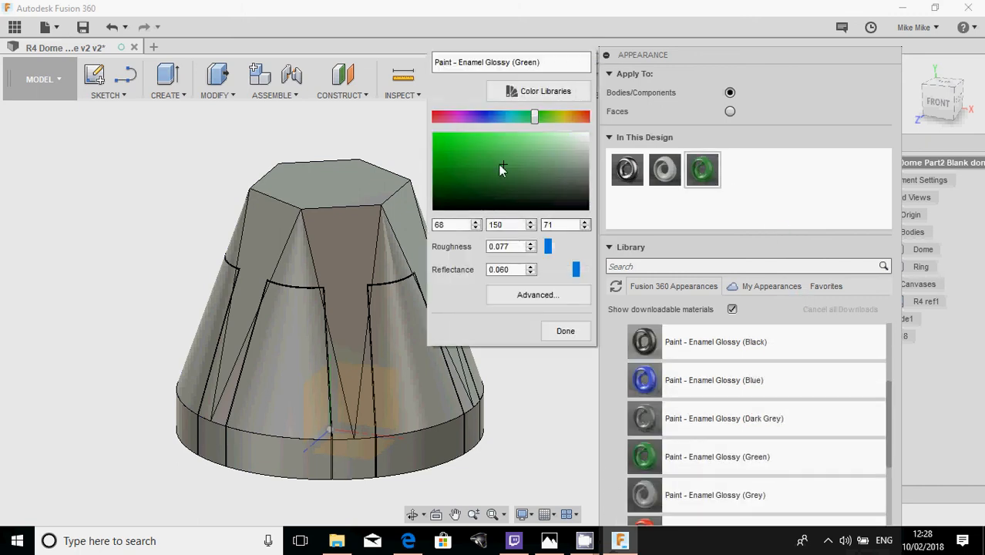
drag(499, 164, 495, 184)
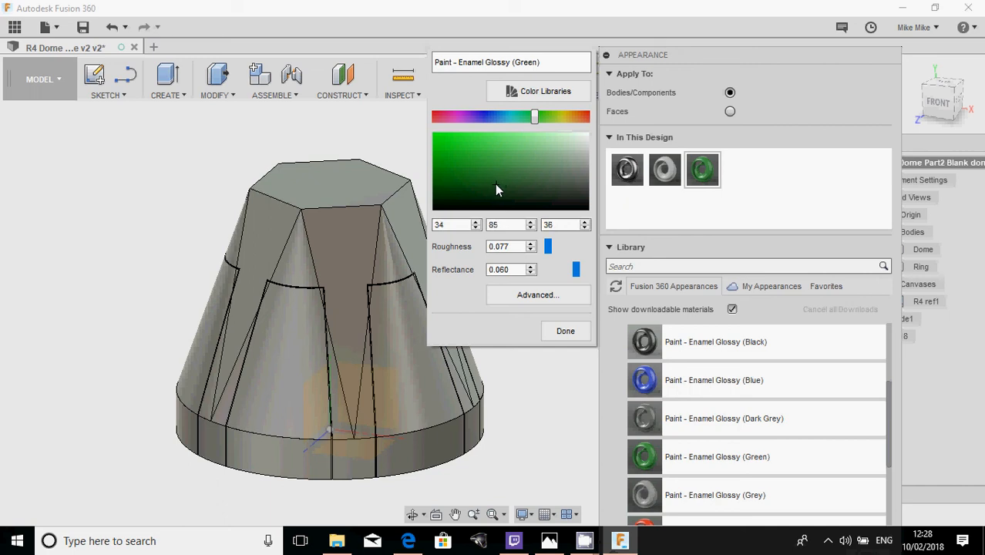
click(568, 332)
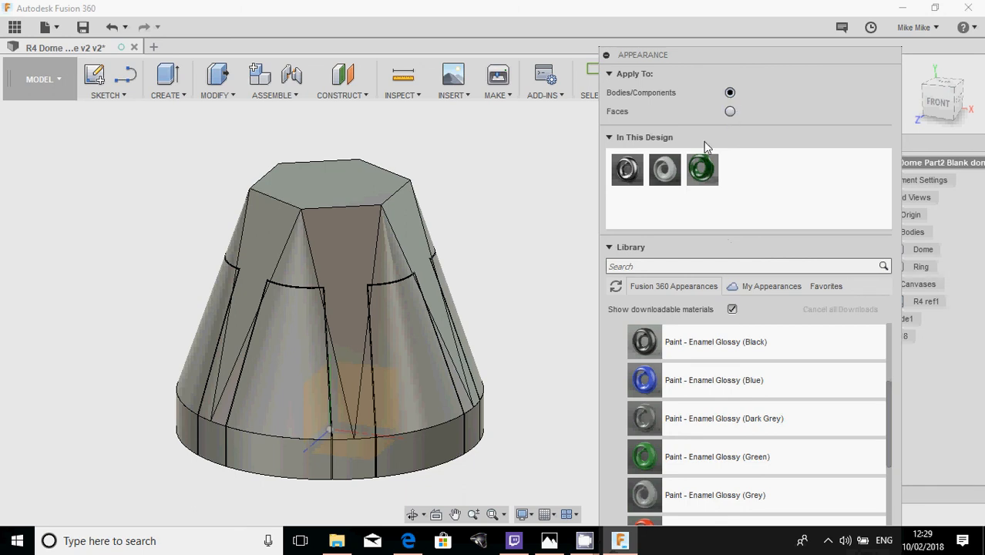
- Try the dark green paint on the whole Dome body, then reapply its original metal appearance
mouse_move(702, 170)
mouse_down()
mouse_move(426, 196)
mouse_move(428, 205)
mouse_up()
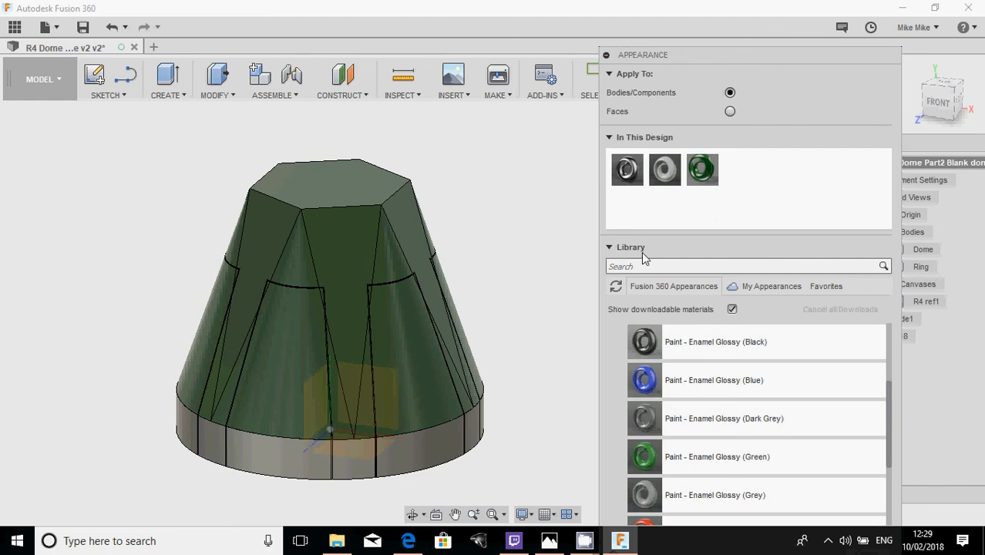
drag(628, 171, 397, 193)
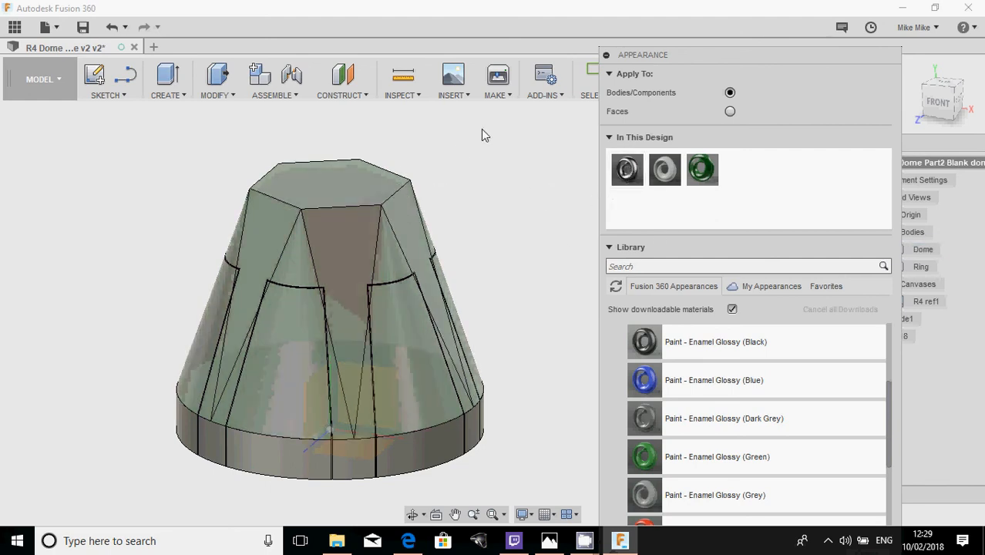
- Set appearances to apply to faces and paint the Dome's top, the front flat facet with its adjoining sliver, and the Ring segment below green
click(731, 112)
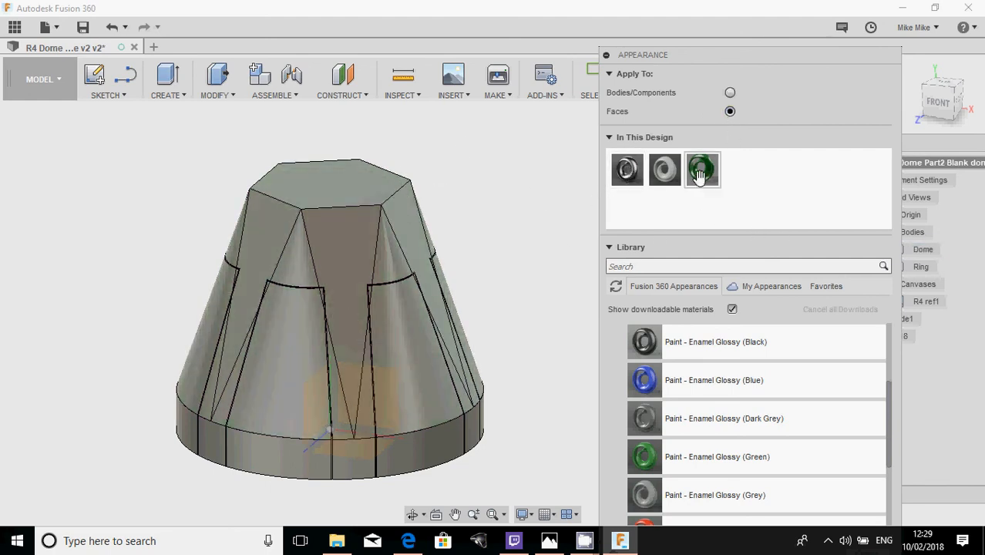
drag(702, 169, 348, 196)
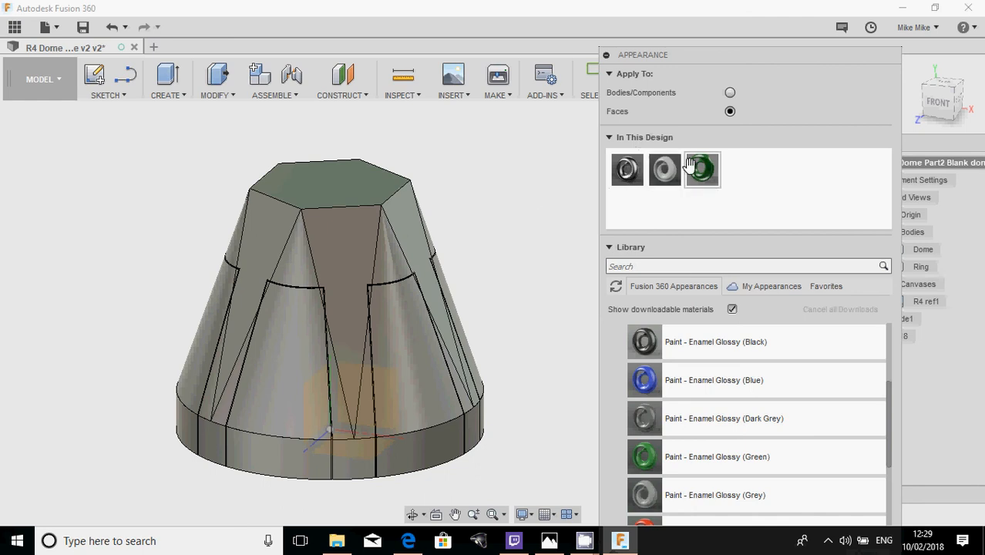
drag(692, 166, 345, 242)
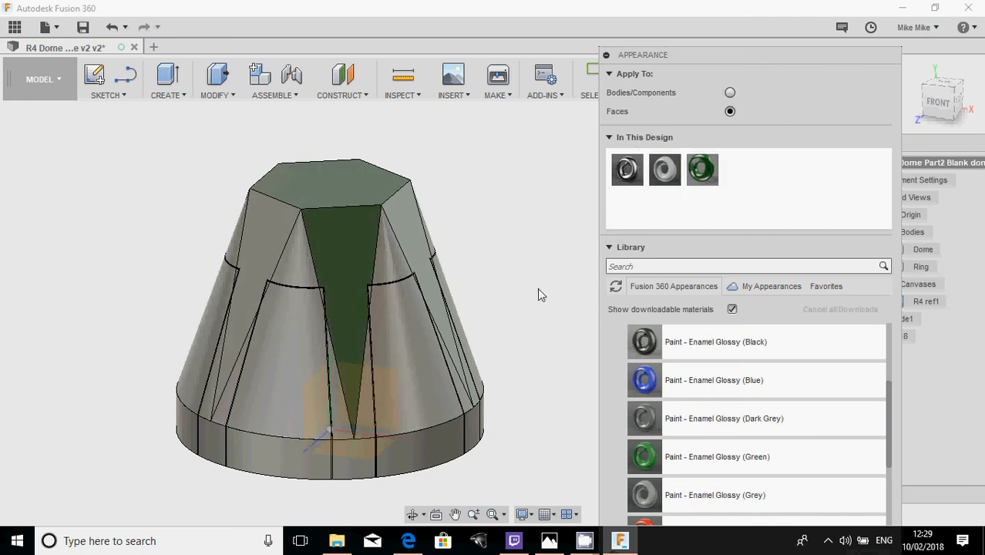
drag(702, 169, 355, 472)
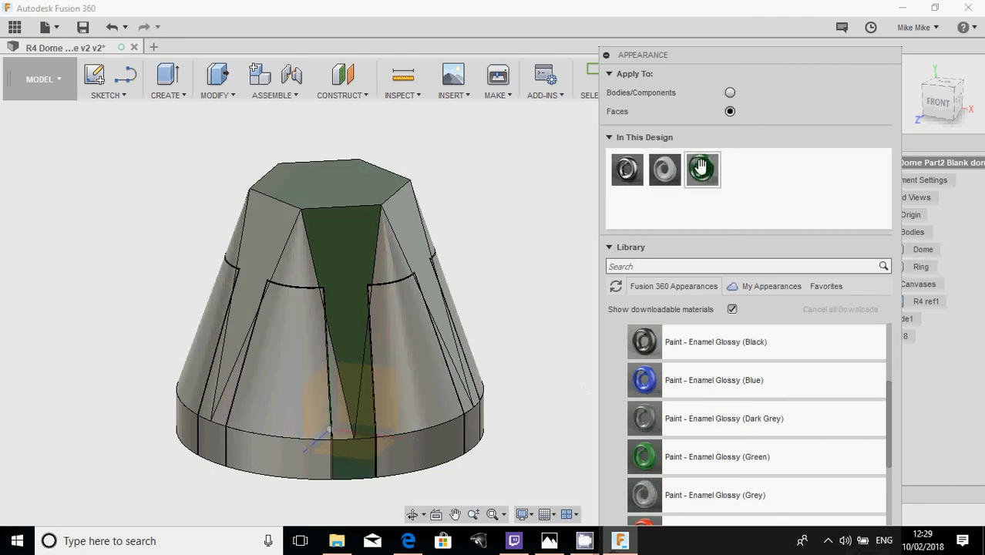
drag(465, 440, 340, 429)
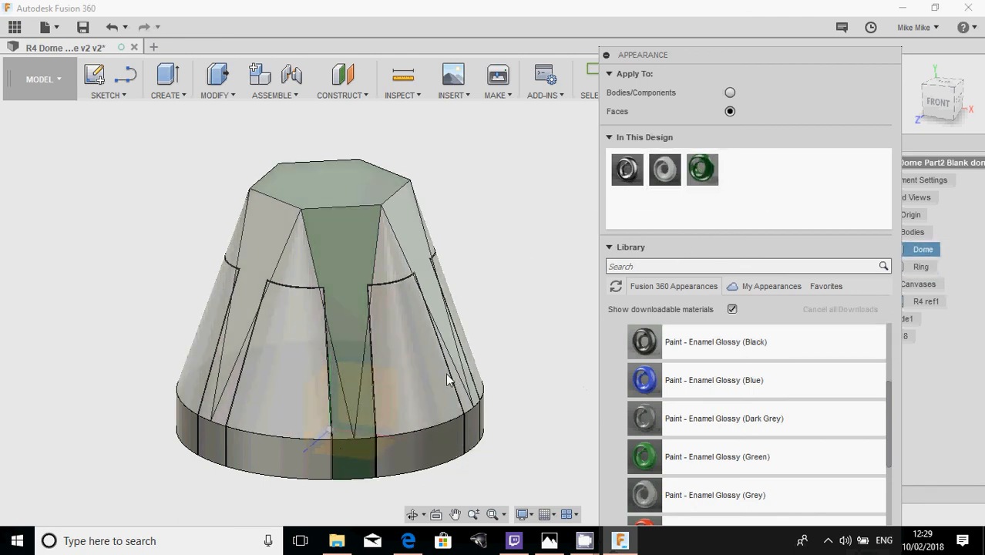
- Apply the green paint to the right-hand flat facet, the slivers beside it and the Ring segment below
scroll(438, 344, up, 3)
shift+middle_drag(440, 345, 356, 341)
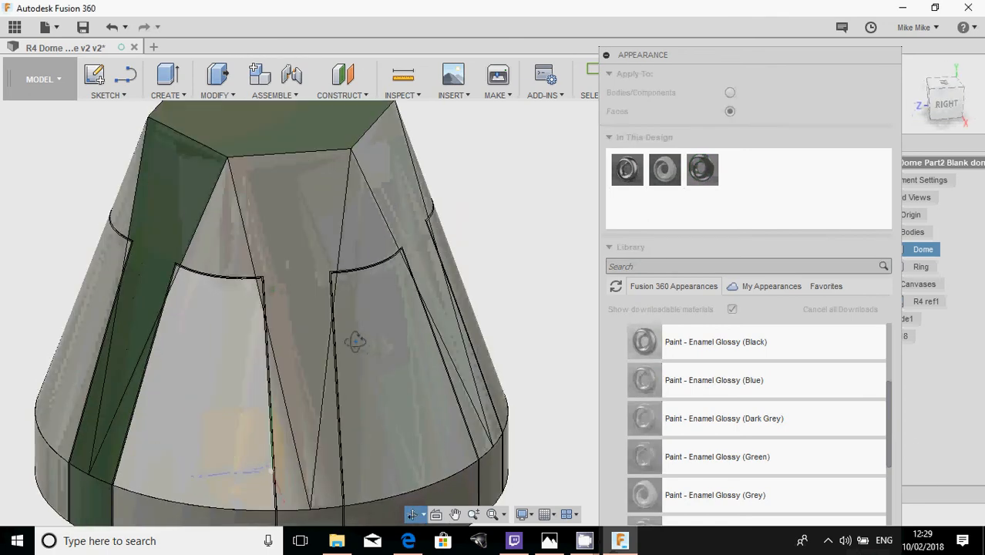
drag(702, 169, 289, 197)
drag(702, 169, 324, 491)
drag(702, 169, 286, 495)
drag(697, 171, 318, 526)
scroll(396, 400, down, 3)
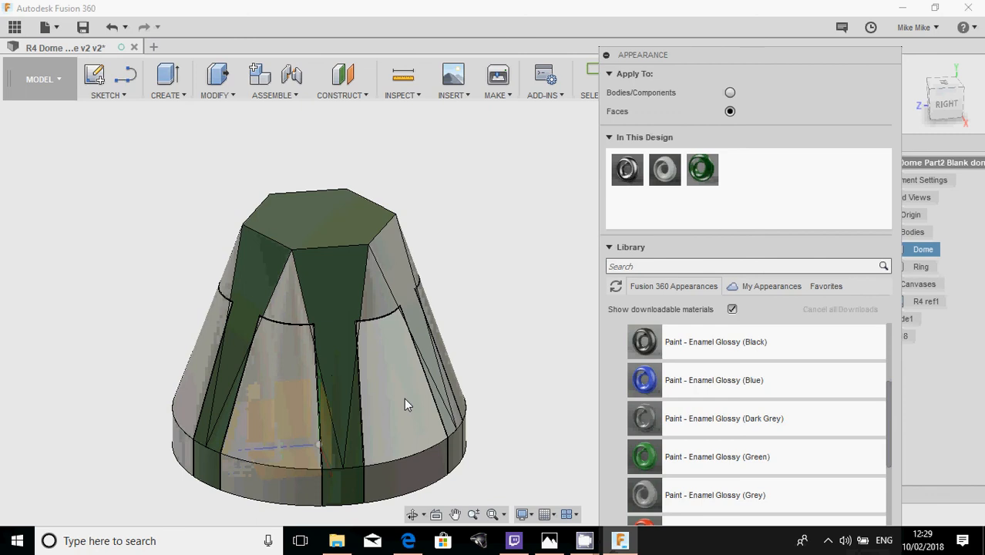
- Apply the green paint to the next flat facet toward the back, its slivers and the Ring segment beneath it
shift+middle_drag(404, 399, 343, 246)
middle_drag(409, 226, 704, 130)
middle_drag(489, 234, 239, 316)
drag(701, 168, 387, 246)
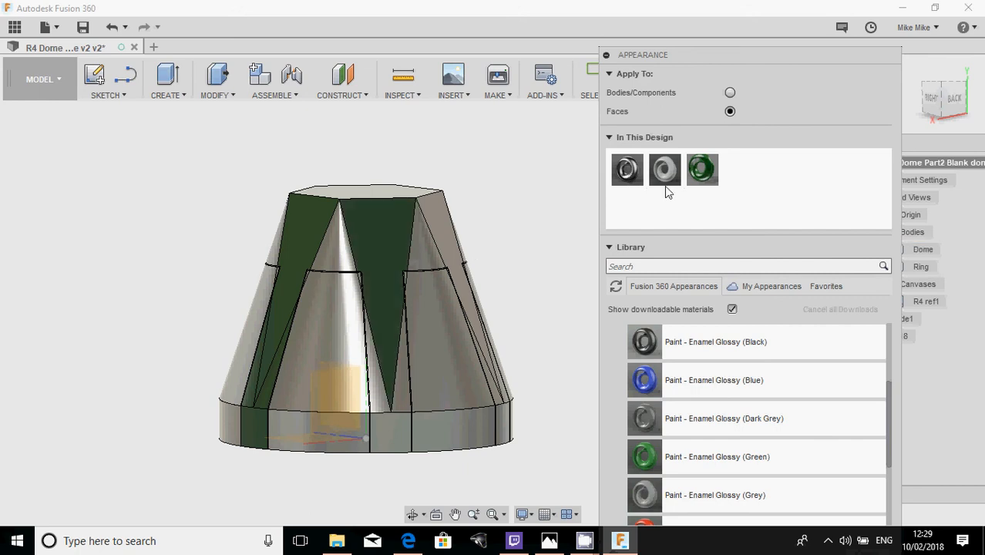
drag(701, 168, 393, 429)
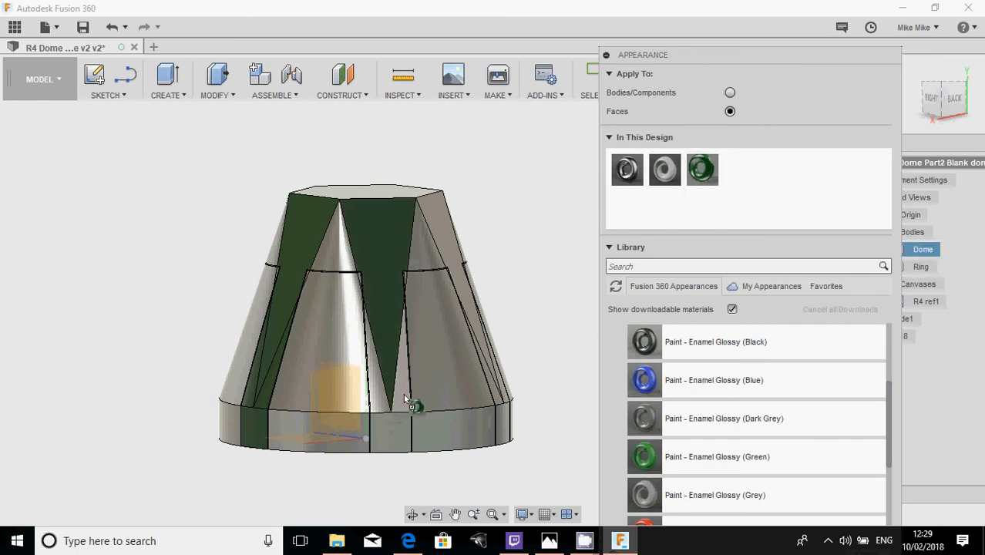
drag(403, 395, 403, 397)
drag(696, 172, 393, 422)
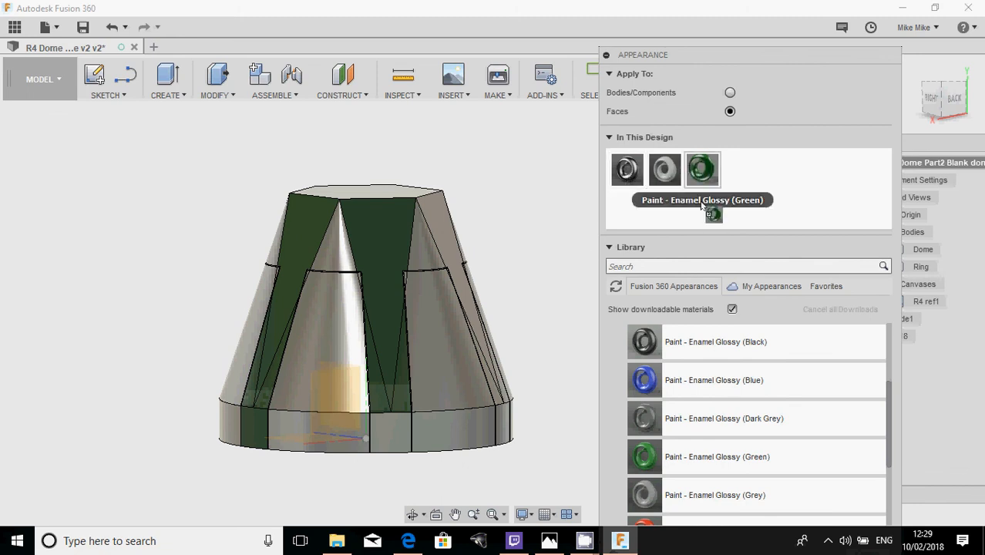
drag(702, 173, 487, 347)
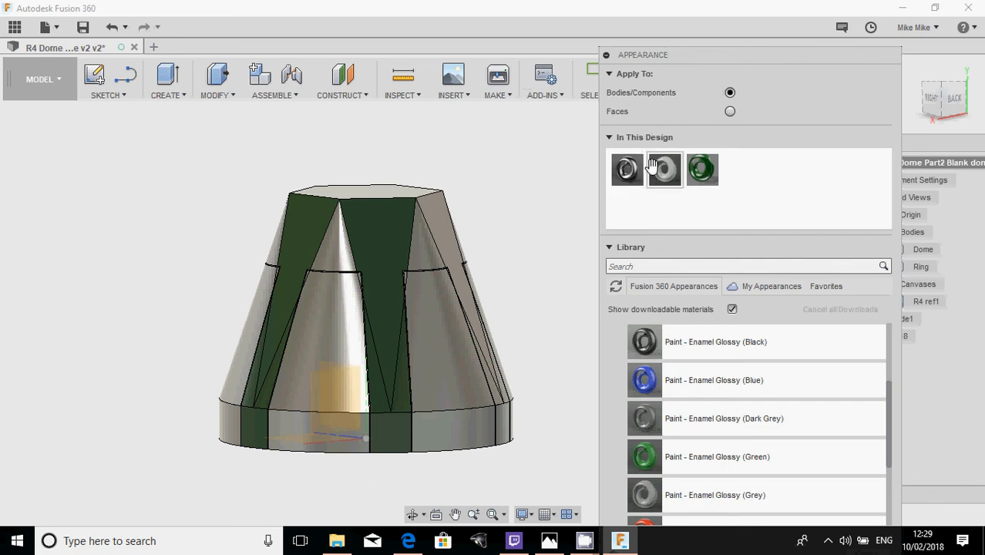
- Apply the glossy white enamel paint to the whole Dome and Ring bodies, removing the appearances applied to their faces
drag(652, 168, 439, 233)
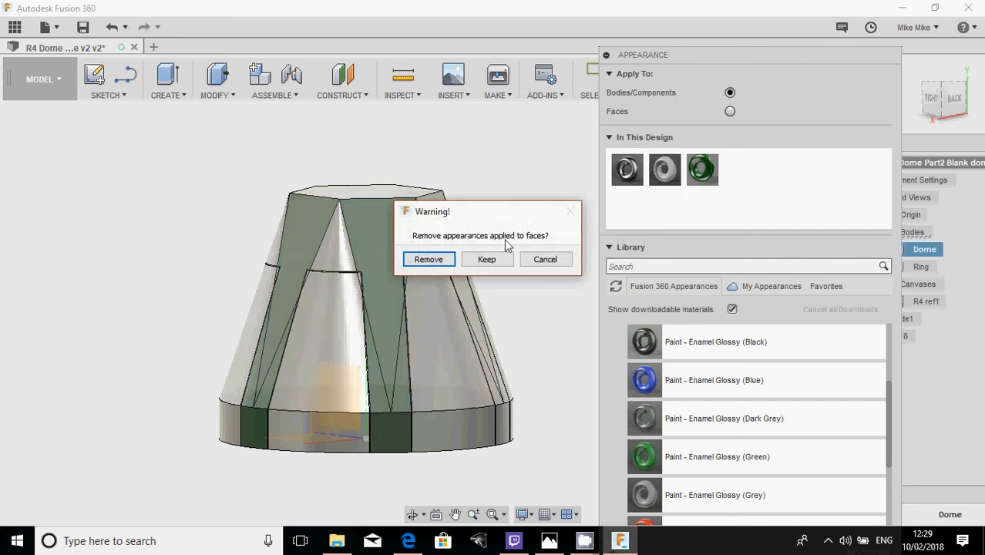
click(425, 260)
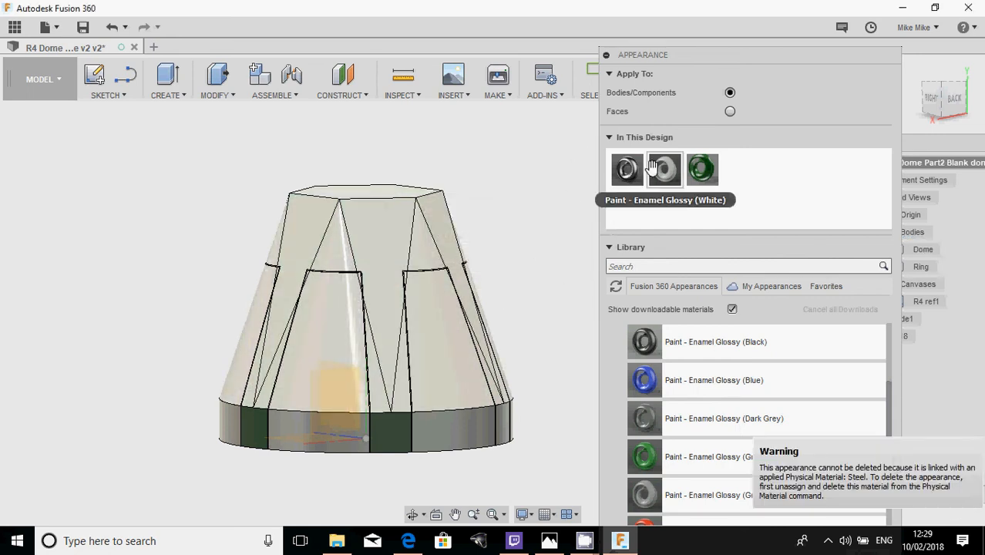
drag(664, 173, 514, 463)
click(432, 262)
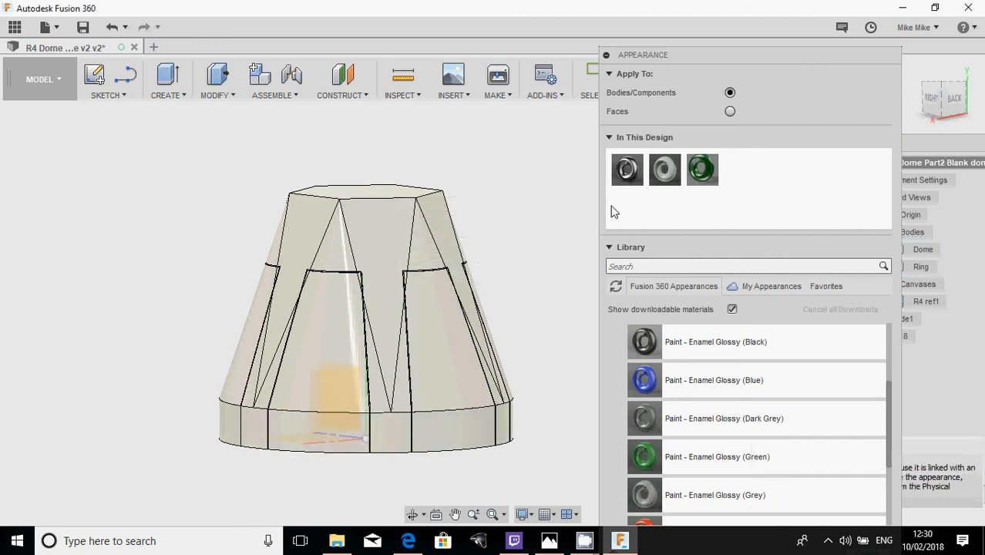
- Set appearances to apply to faces and paint two neighbouring flat facets and the curved triangle between them green on the Dome's back side
click(729, 111)
drag(702, 170, 394, 246)
scroll(430, 237, up, 5)
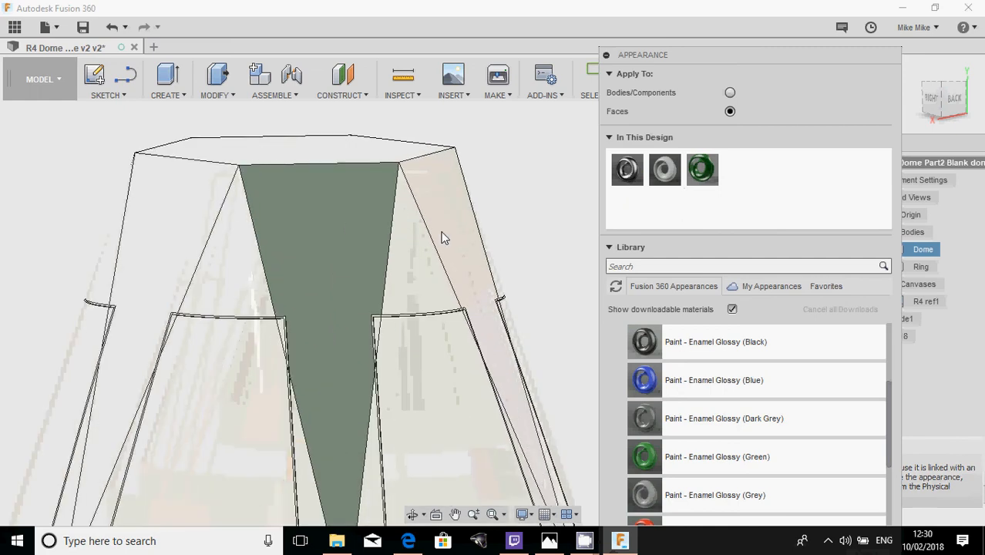
drag(702, 169, 472, 249)
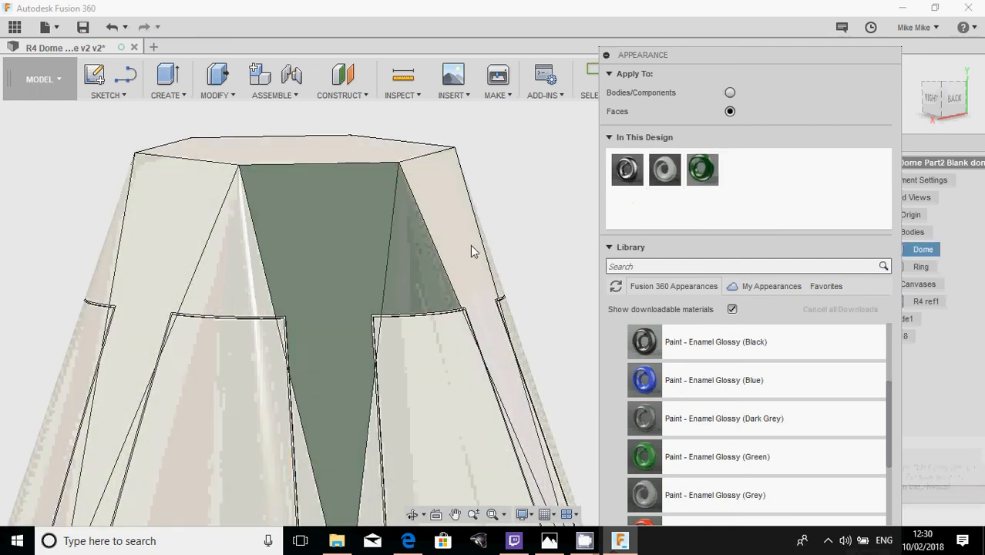
shift+middle_drag(472, 248, 510, 220)
drag(706, 170, 474, 237)
- Apply the green paint to the flat facets and the curved triangle between them on the Dome's left side
shift+middle_drag(475, 237, 586, 223)
drag(706, 173, 524, 258)
drag(702, 169, 510, 273)
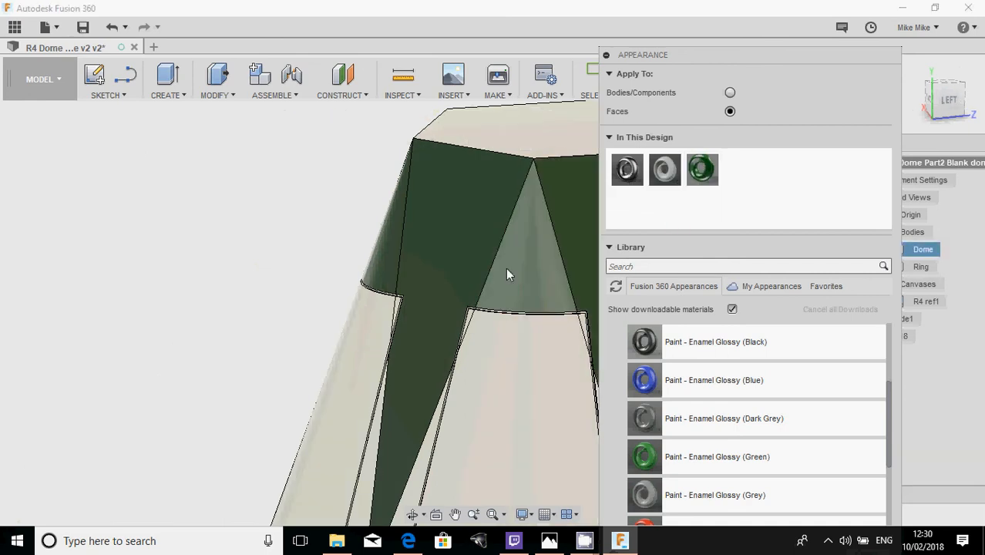
middle_drag(510, 272, 285, 275)
drag(701, 173, 359, 163)
- Apply the green paint to the Dome's unpainted front flat facet and the curved triangles on both sides of it
scroll(420, 277, down, 3)
shift+middle_drag(419, 282, 324, 283)
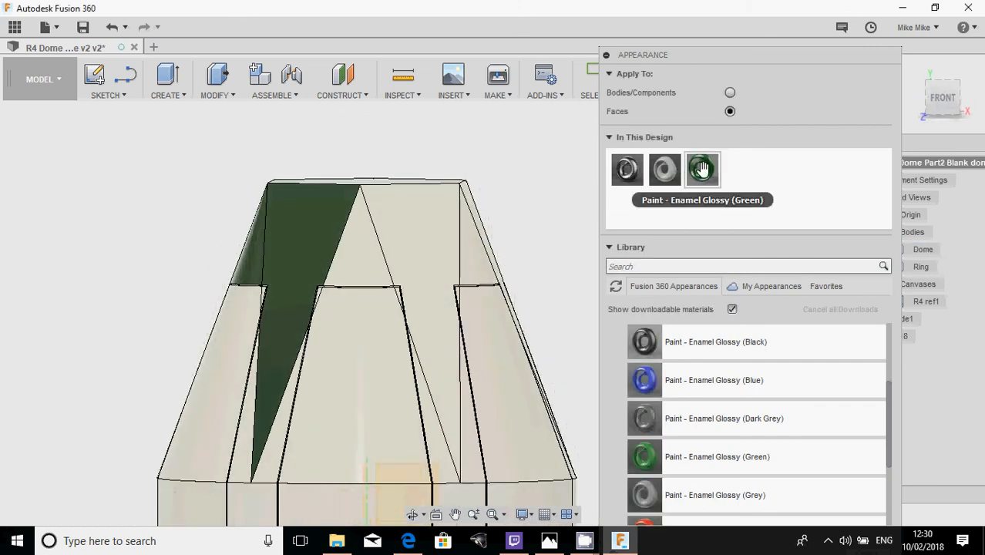
drag(701, 169, 431, 245)
drag(701, 168, 385, 261)
drag(697, 170, 488, 264)
- Apply the green paint to the remaining flat facet and curved triangle on the Dome's right side
shift+middle_drag(487, 263, 310, 286)
drag(701, 170, 327, 262)
drag(710, 172, 396, 277)
scroll(420, 327, up, 5)
scroll(420, 328, up, 3)
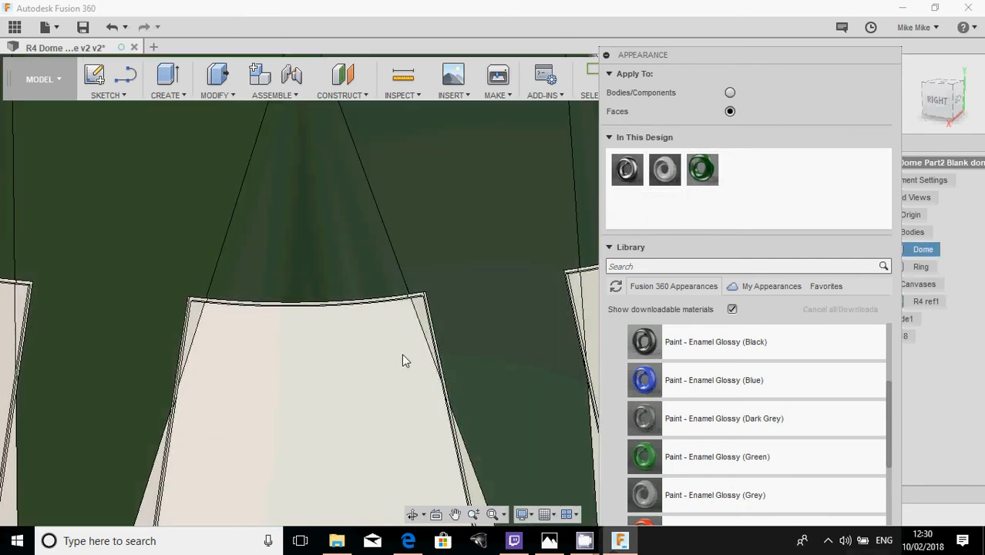
- Apply the green paint to the two narrow Ring segments and the white slivers above them on the Dome's right side
middle_drag(405, 359, 371, 197)
scroll(428, 338, down, 3)
middle_drag(429, 339, 366, 225)
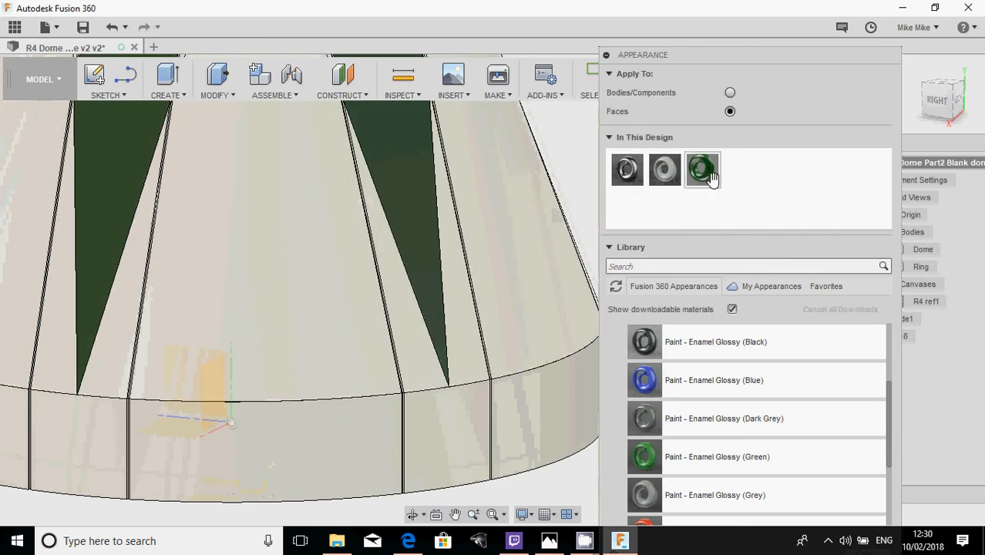
mouse_move(703, 170)
mouse_down()
mouse_move(519, 369)
mouse_move(441, 431)
mouse_up()
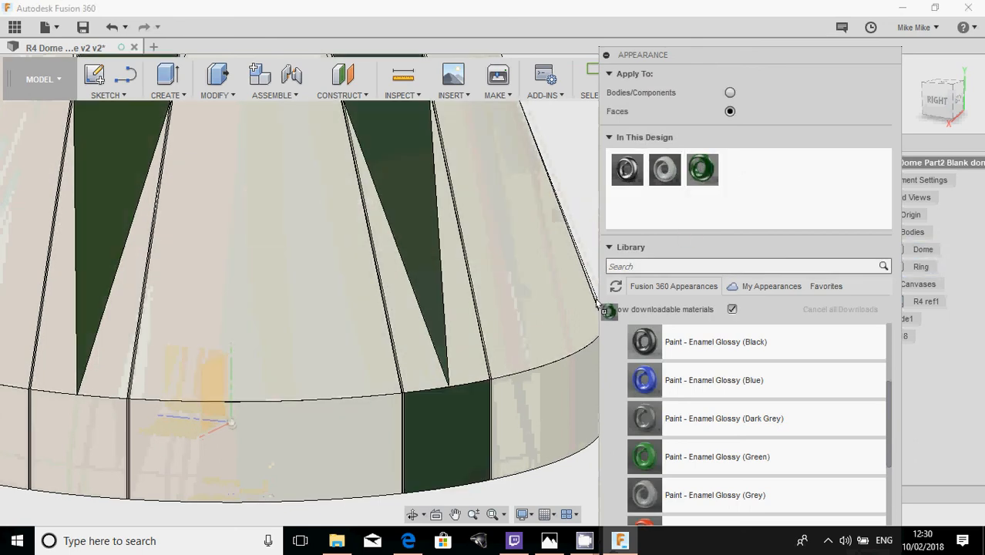
drag(702, 176, 431, 363)
drag(702, 169, 101, 462)
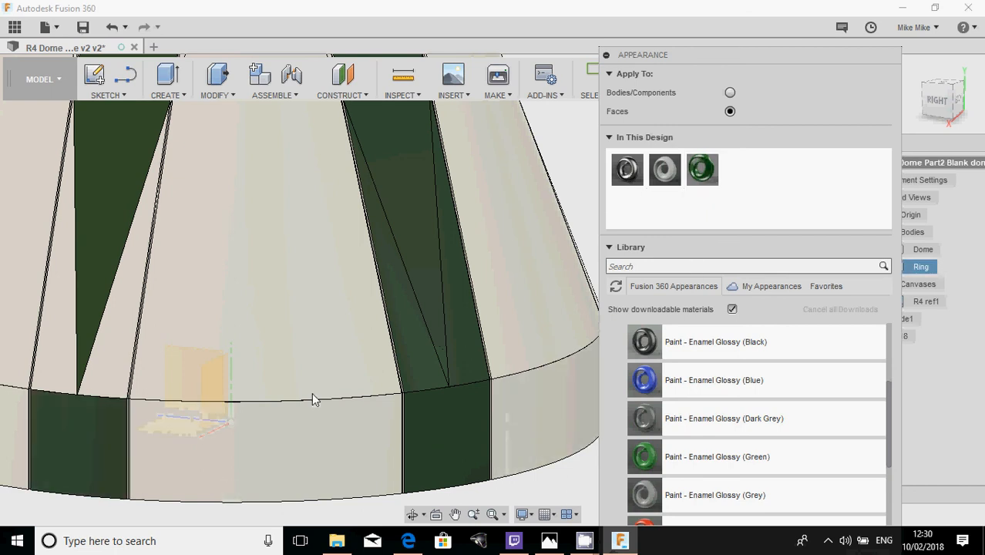
drag(702, 169, 109, 356)
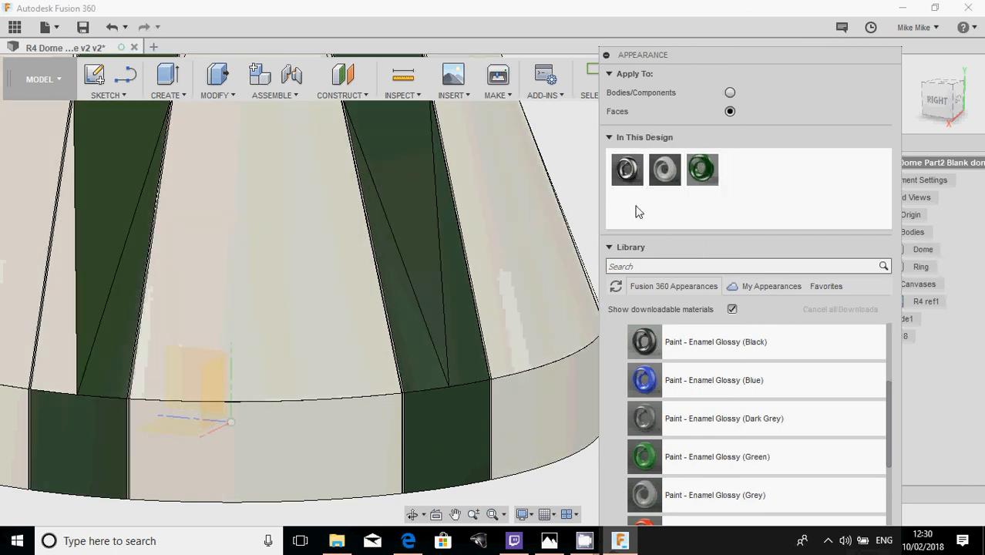
drag(702, 173, 51, 373)
- Paint the narrow Ring segment and both Dome slivers above it green on the back-left stripe nearer the back
scroll(300, 356, down, 5)
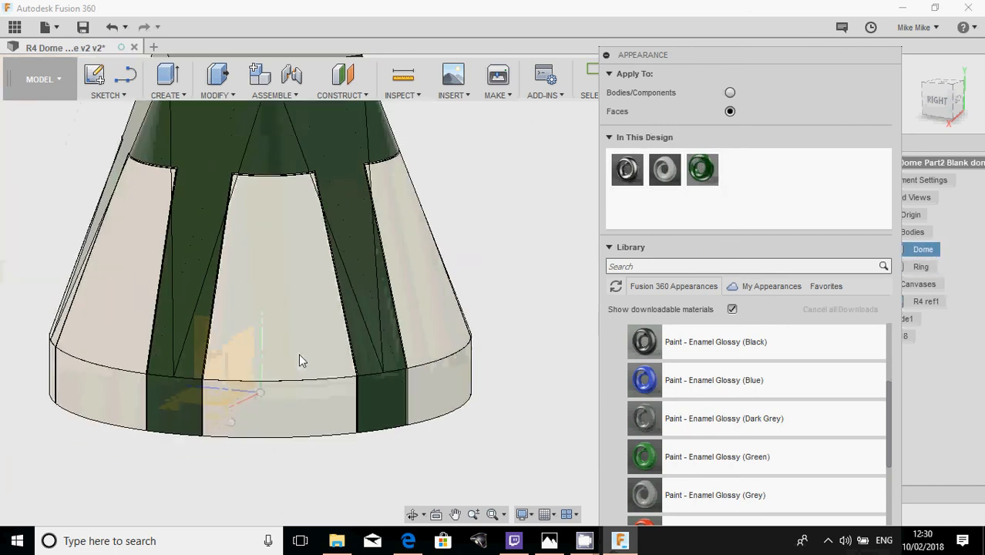
shift+middle_drag(300, 355, 164, 357)
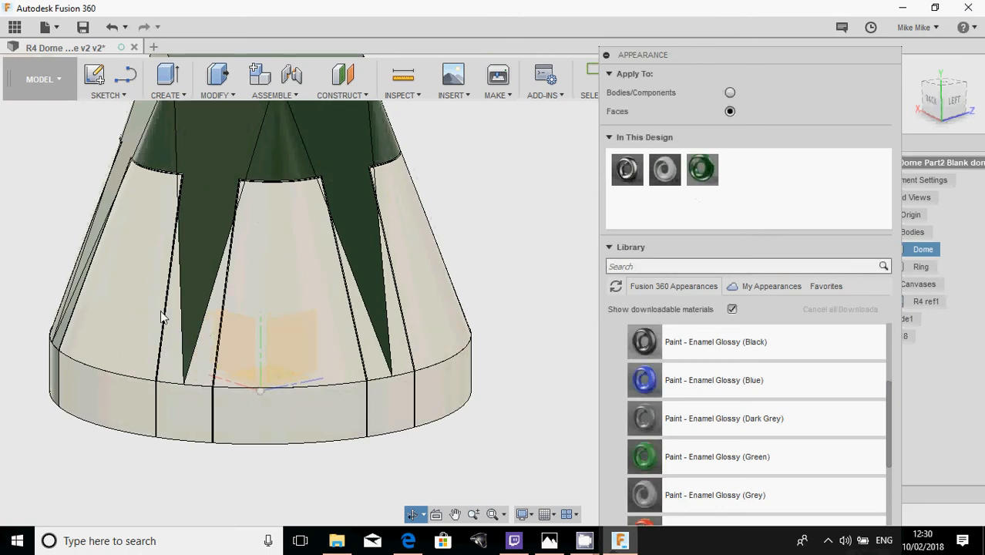
drag(702, 169, 178, 398)
drag(700, 175, 223, 363)
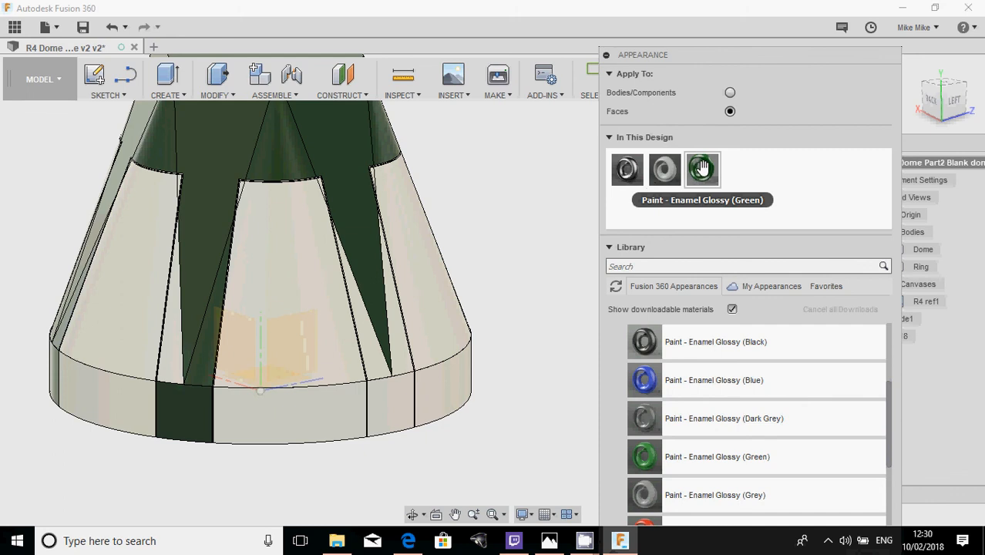
drag(702, 169, 181, 370)
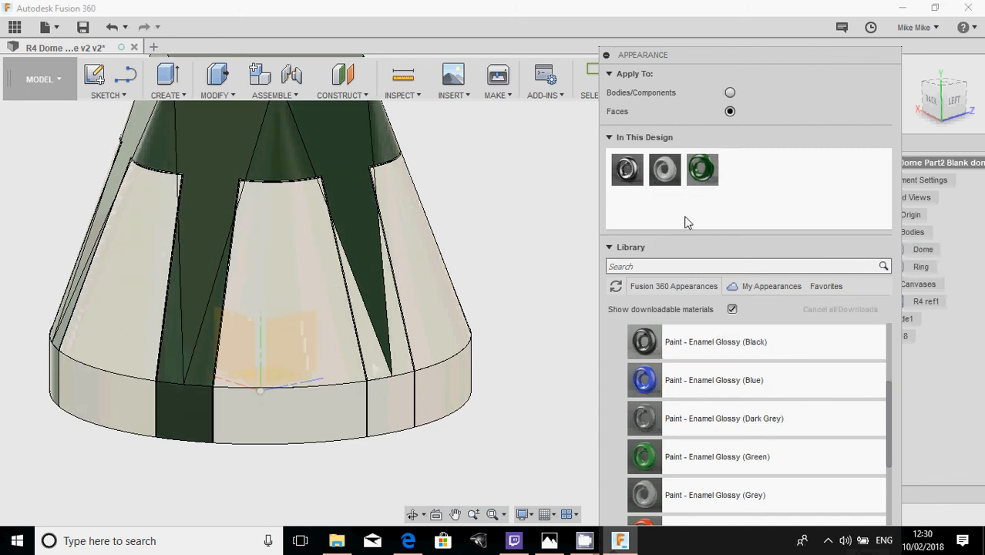
- Paint the neighbouring stripe nearer the left side green, covering its narrow Ring segment and both Dome slivers
drag(702, 169, 693, 228)
drag(402, 407, 401, 408)
drag(702, 171, 475, 330)
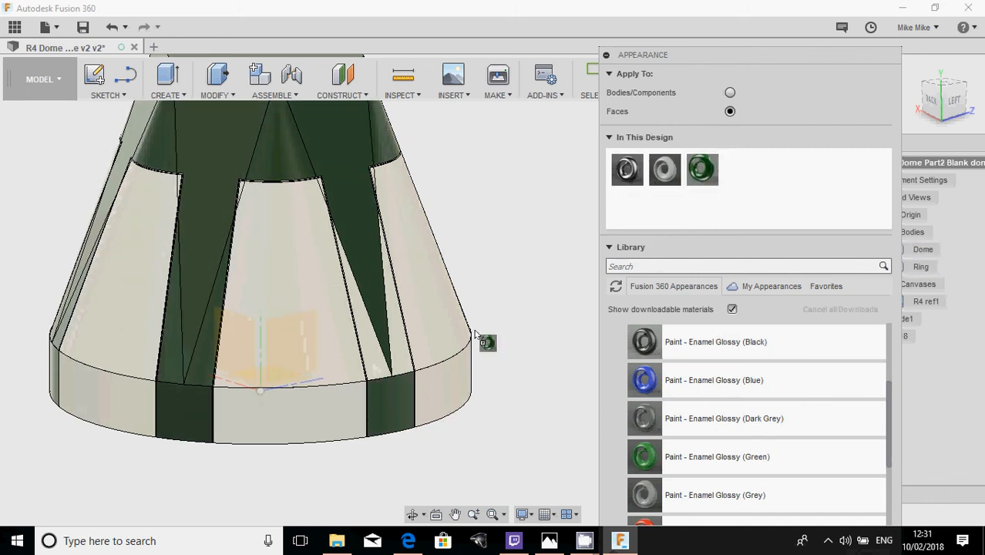
drag(402, 353, 402, 353)
drag(702, 169, 579, 333)
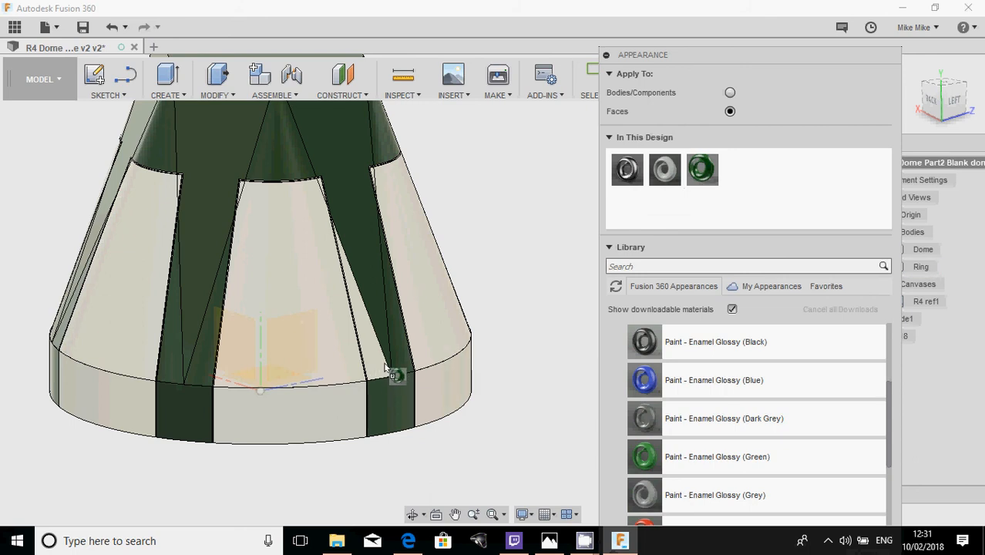
drag(386, 368, 380, 364)
- Apply the green paint to the two narrow Ring segments and the four Dome slivers above them on the front side
shift+middle_drag(380, 365, 229, 387)
drag(702, 169, 382, 422)
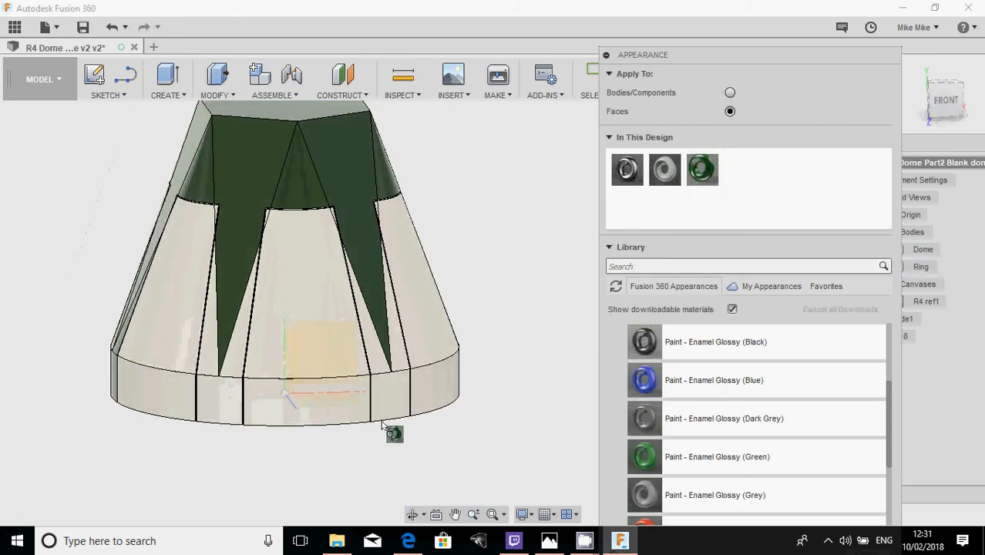
drag(702, 169, 223, 397)
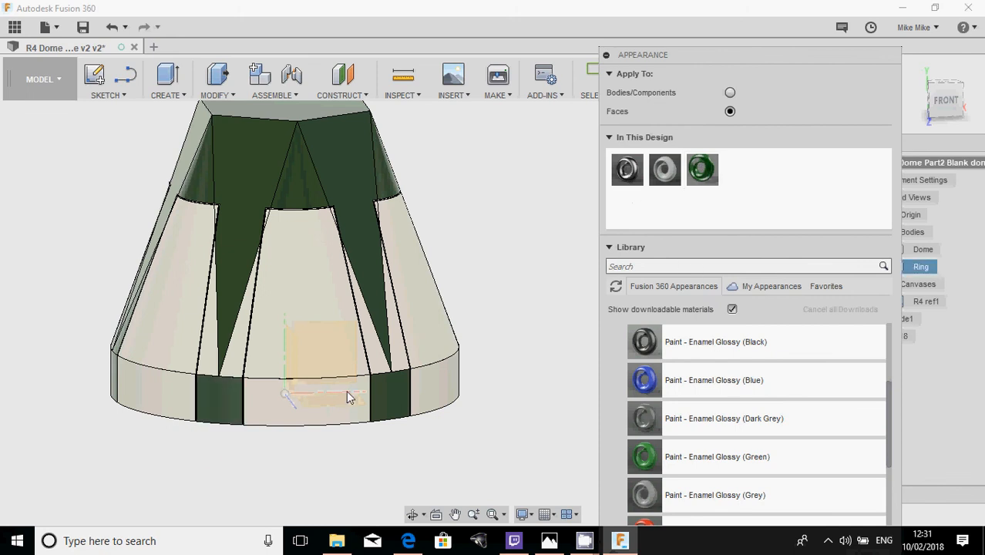
drag(702, 169, 412, 351)
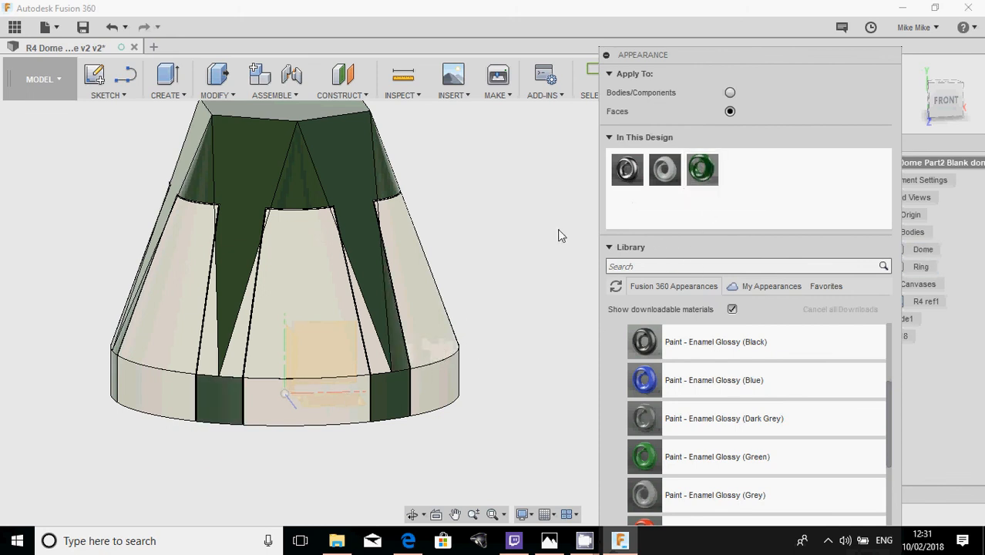
drag(696, 165, 382, 361)
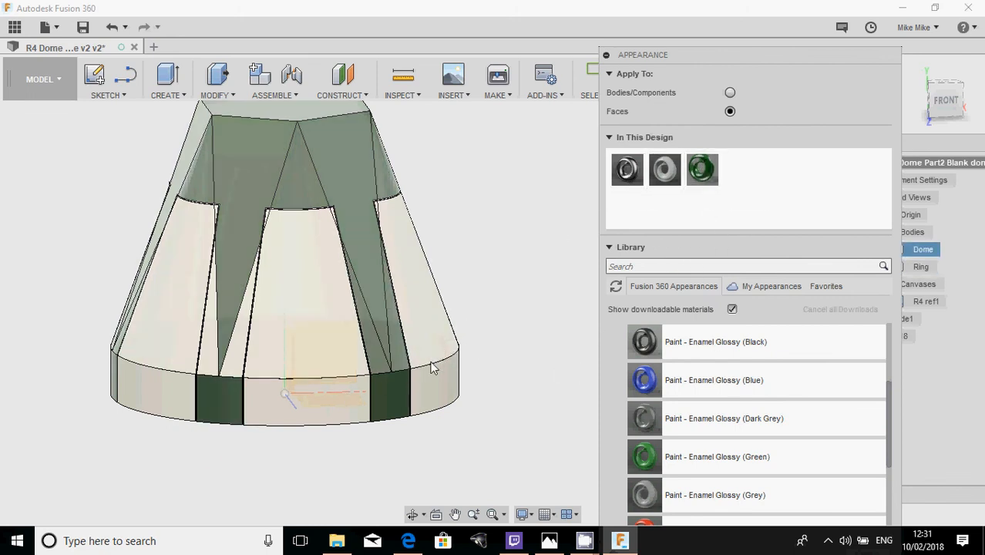
drag(701, 170, 236, 366)
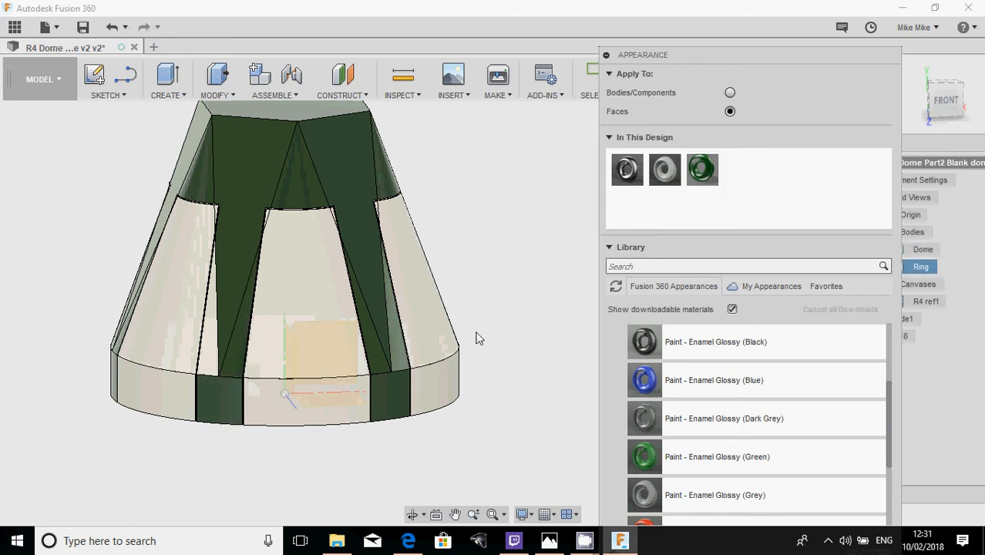
drag(231, 416, 209, 363)
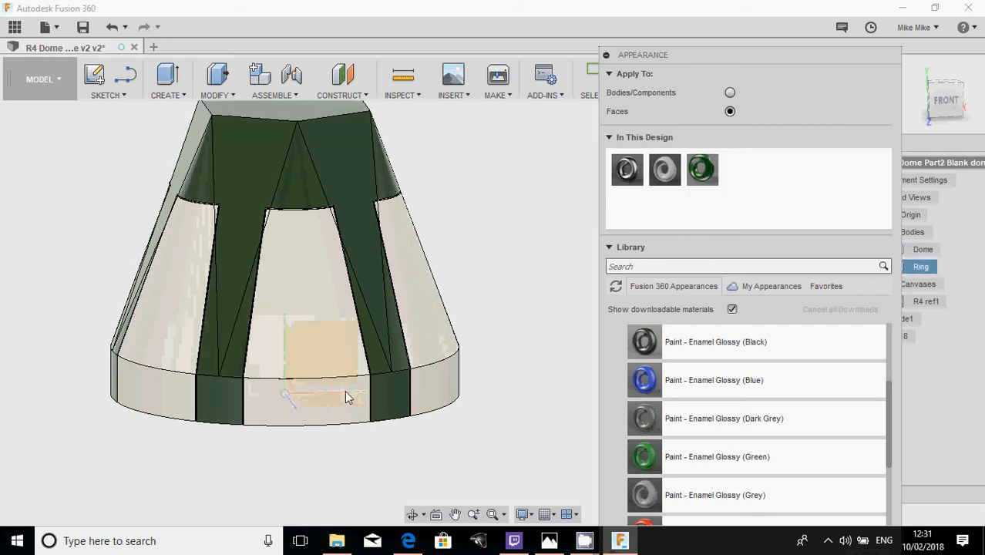
- Check the paint around the whole dome, close the appearance settings and return to the home view
shift+middle_drag(345, 398, 778, 84)
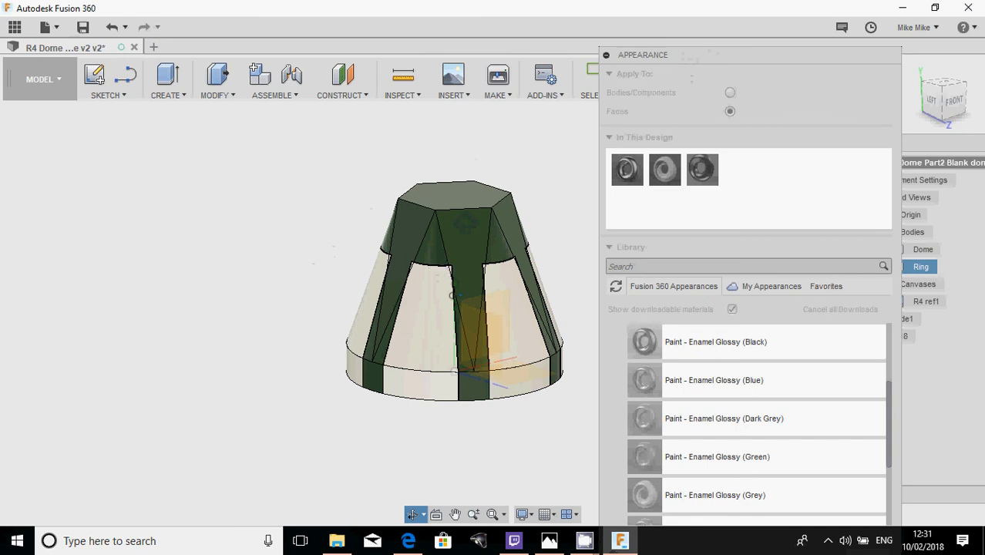
shift+middle_drag(560, 96, 597, 150)
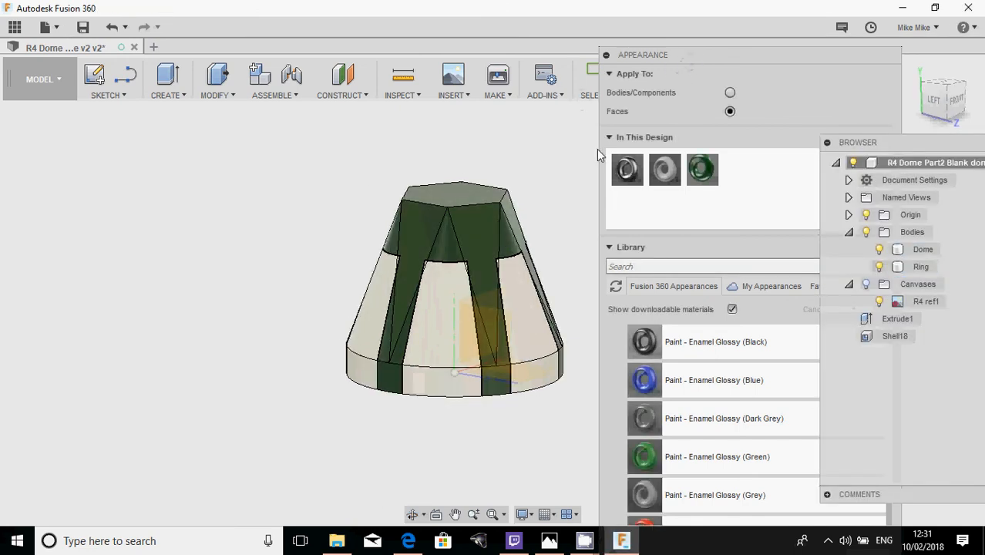
drag(711, 54, 708, 0)
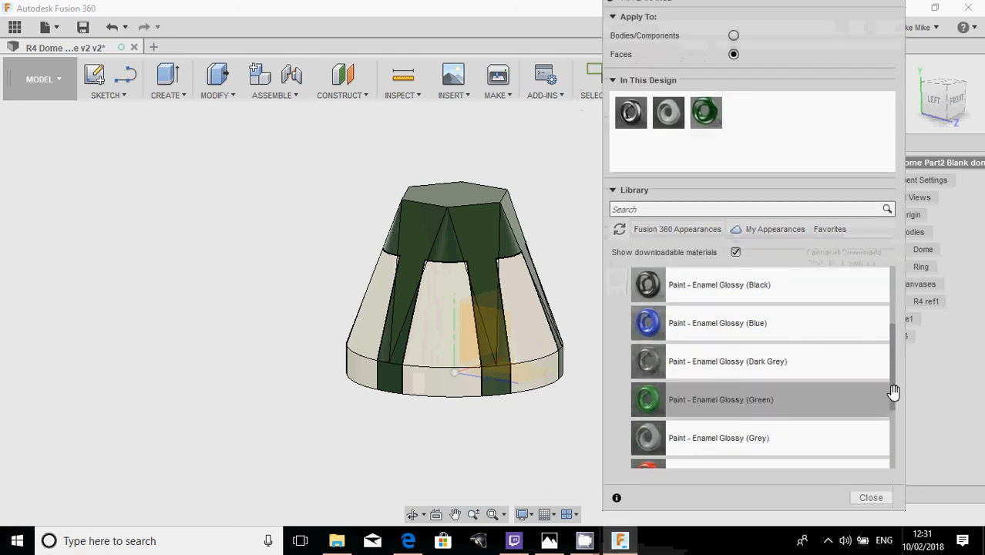
click(873, 501)
click(919, 67)
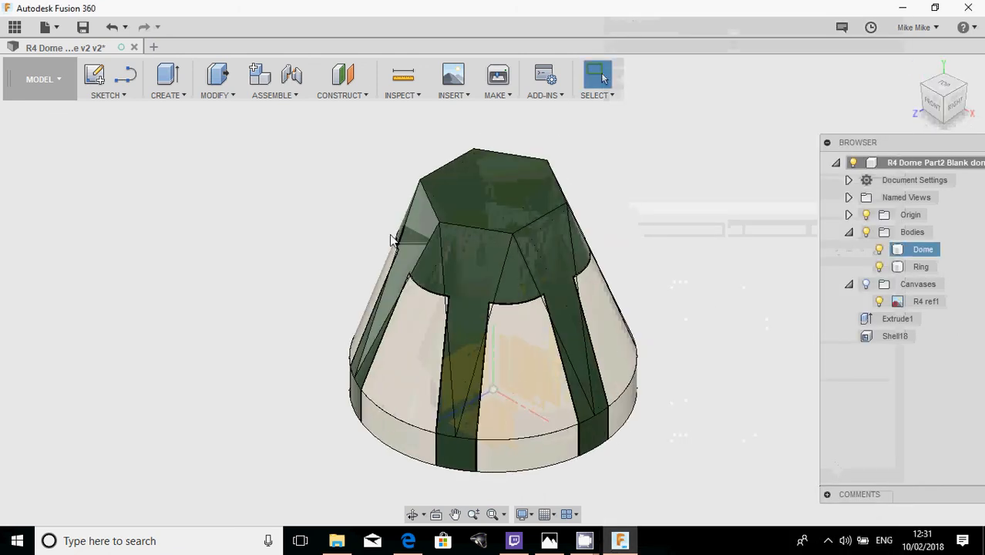
shift+middle_drag(351, 275, 337, 233)
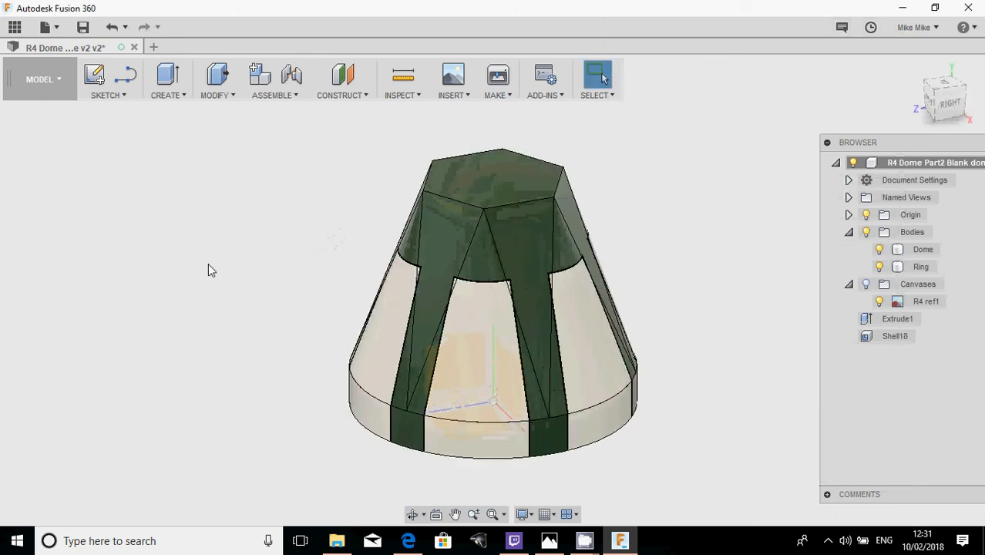
shift+middle_drag(245, 265, 218, 281)
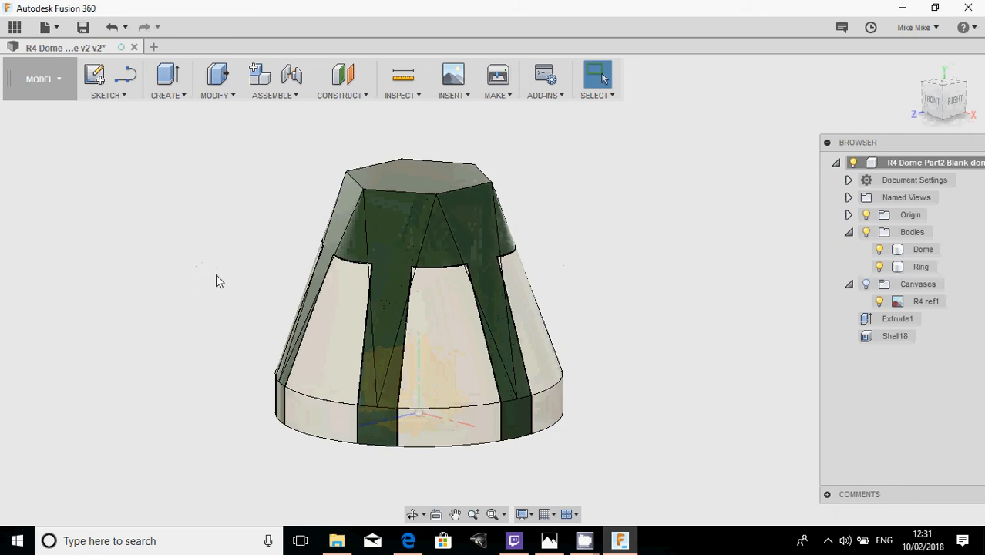
- Switch to the Render workspace and start an in-canvas render of the dome seen from its back-left side
click(56, 91)
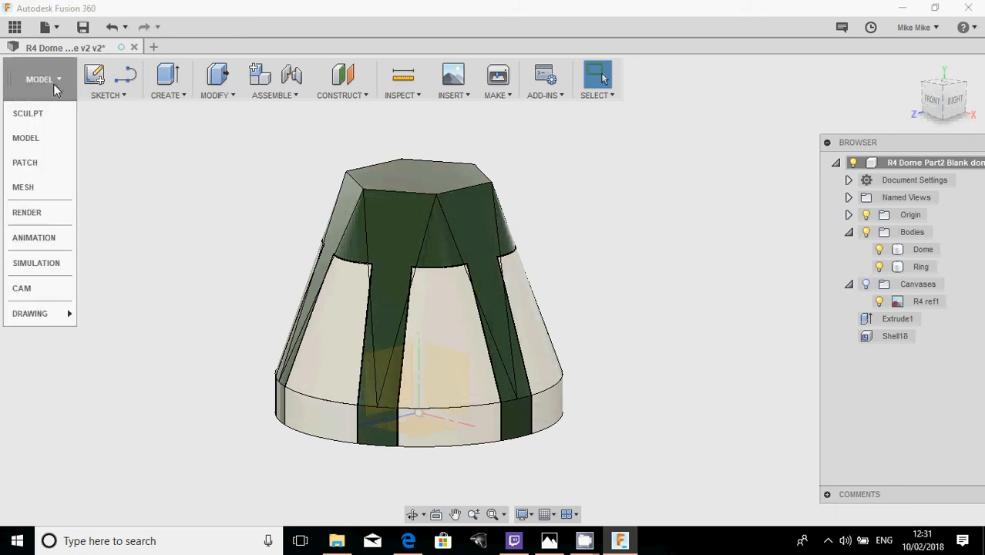
click(27, 214)
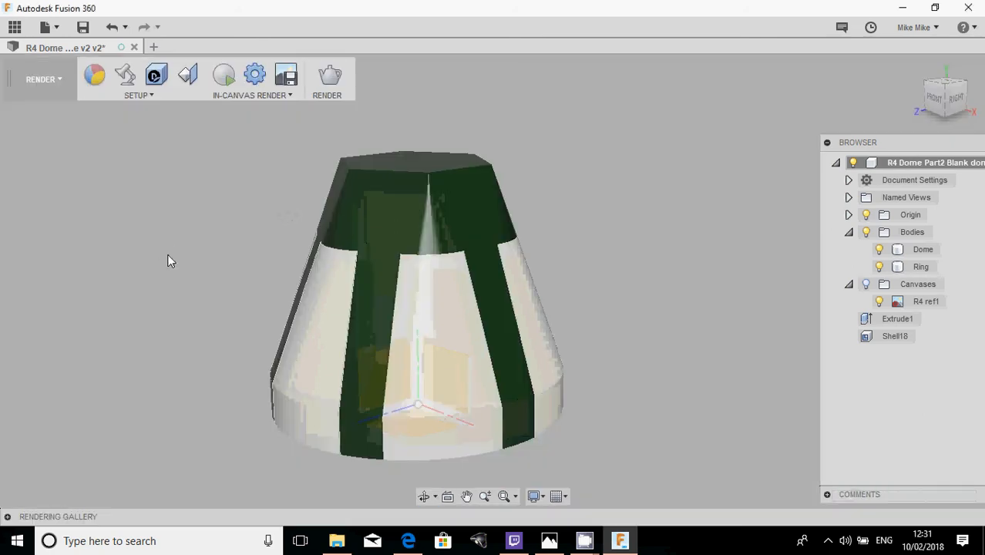
shift+middle_drag(169, 260, 260, 269)
scroll(334, 220, up, 4)
shift+middle_drag(329, 221, 297, 241)
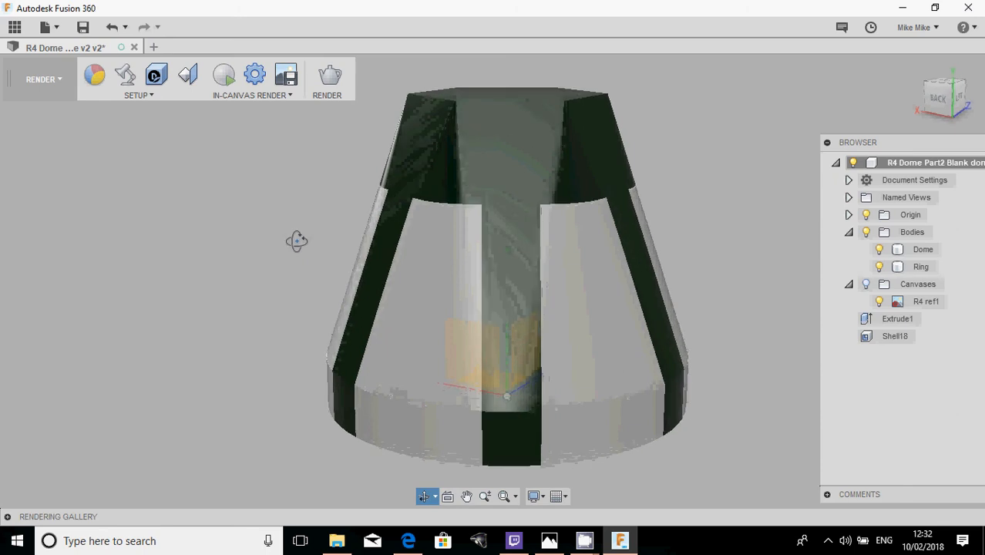
click(446, 242)
shift+middle_drag(380, 249, 378, 264)
click(328, 270)
mouse_move(258, 240)
shift+middle_down()
mouse_move(290, 234)
mouse_move(245, 229)
shift+middle_up()
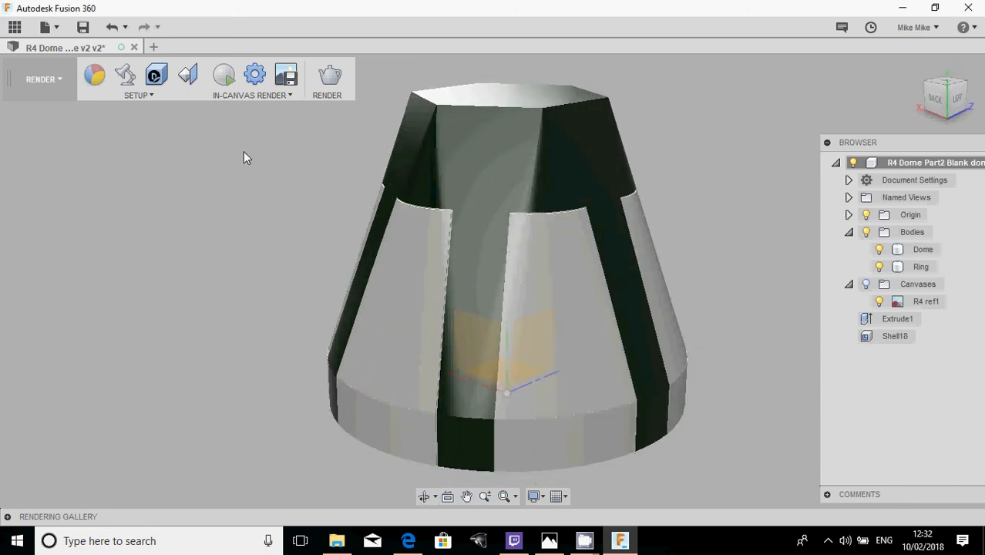
click(223, 75)
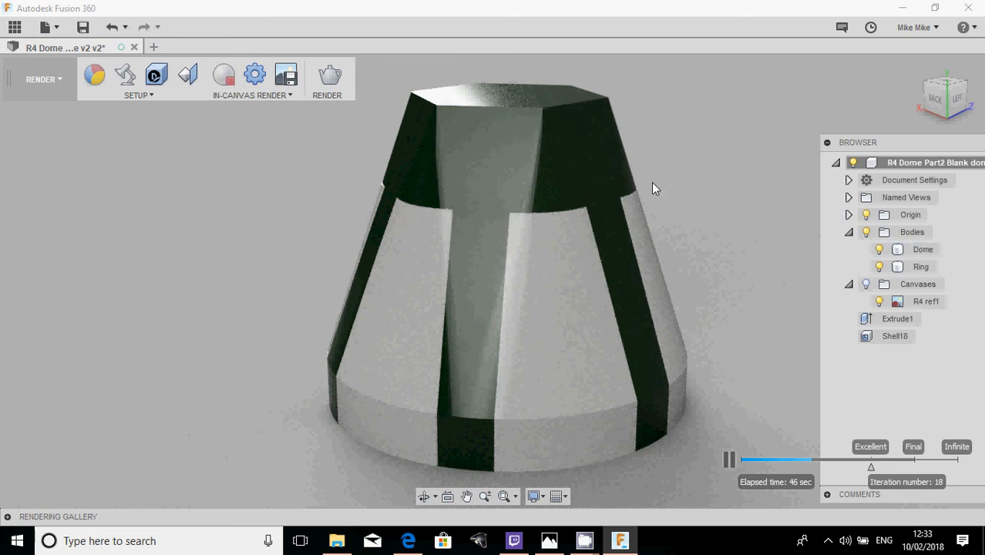
- Leave the render, return to the Model workspace and show the whole dome from its back side
click(43, 79)
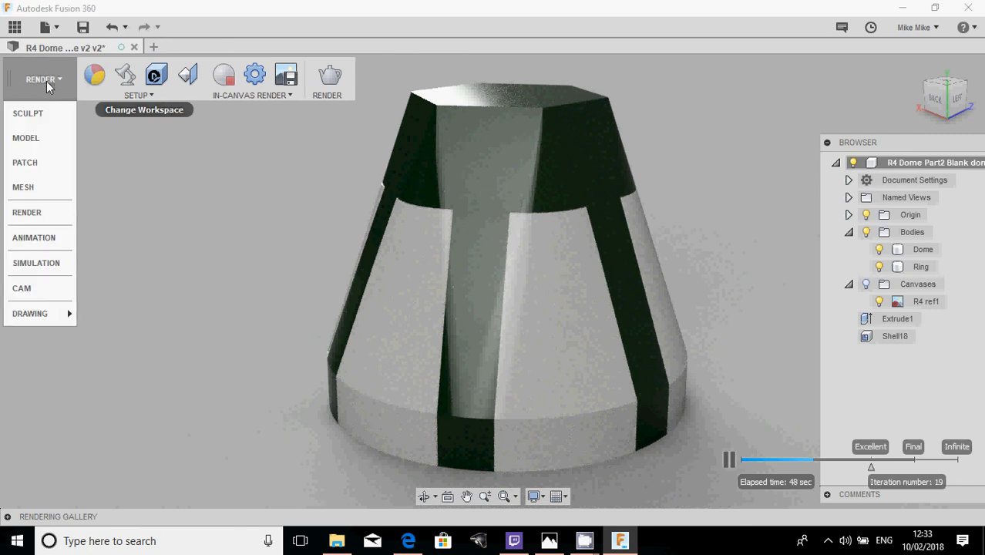
click(26, 138)
scroll(305, 249, down, 1)
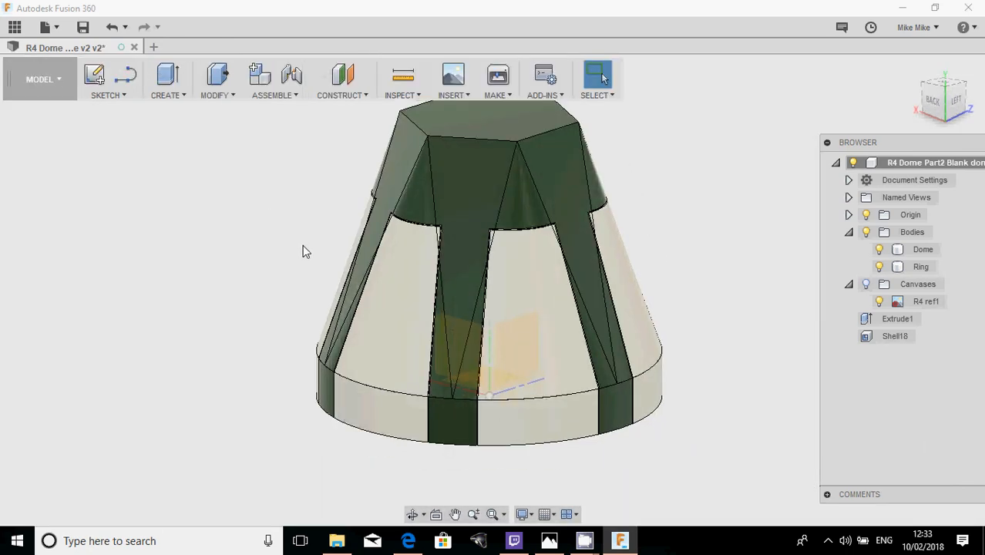
middle_drag(303, 258, 277, 313)
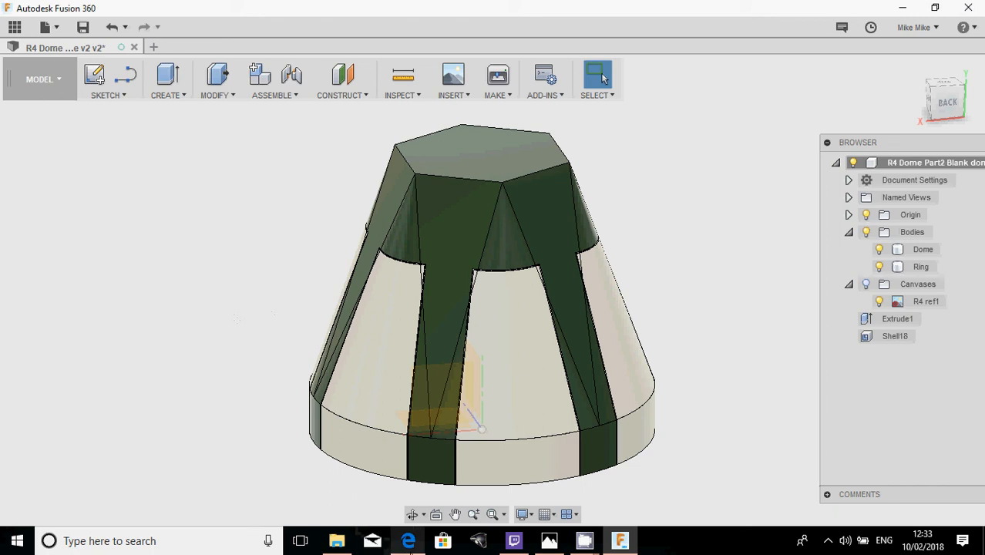
- Switch to Photos to examine the dome's lower stripes and details in R4 ref1.JPG, and return to Fusion 360
mouse_move(593, 548)
mouse_move(550, 544)
click(549, 541)
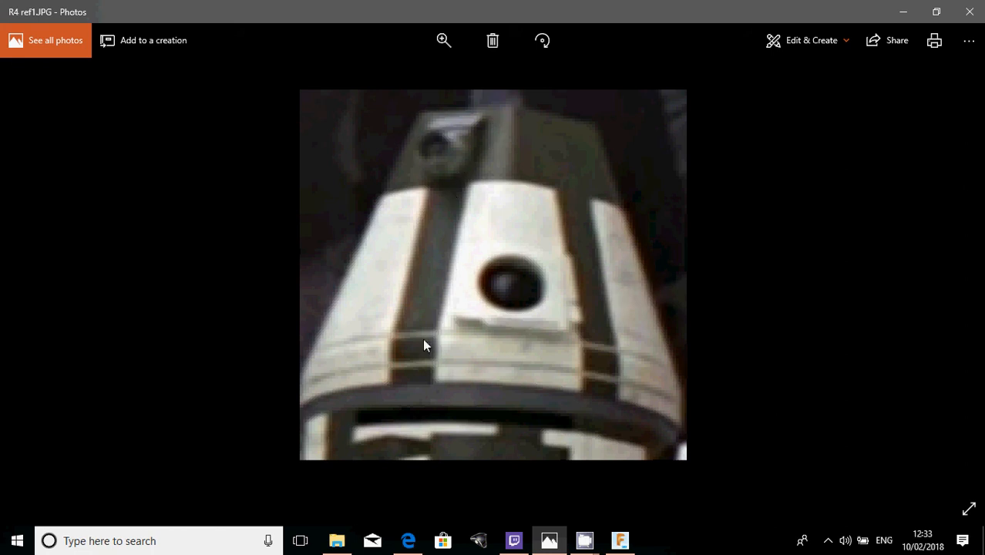
click(617, 537)
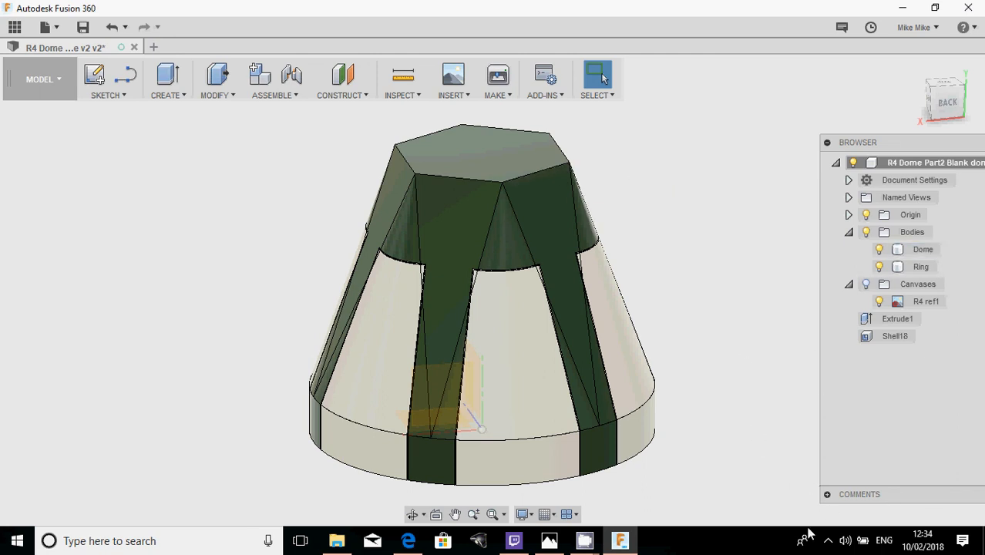
click(827, 541)
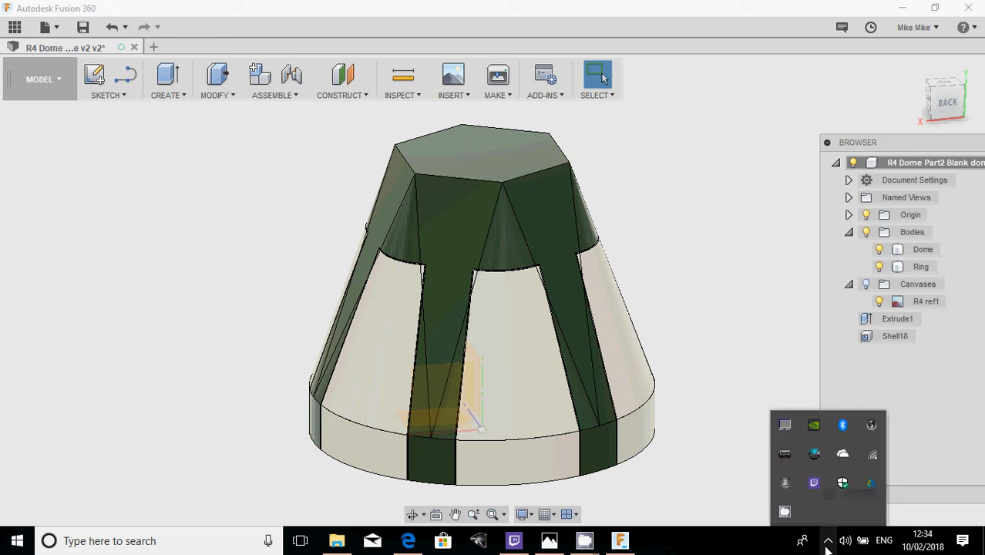
click(783, 513)
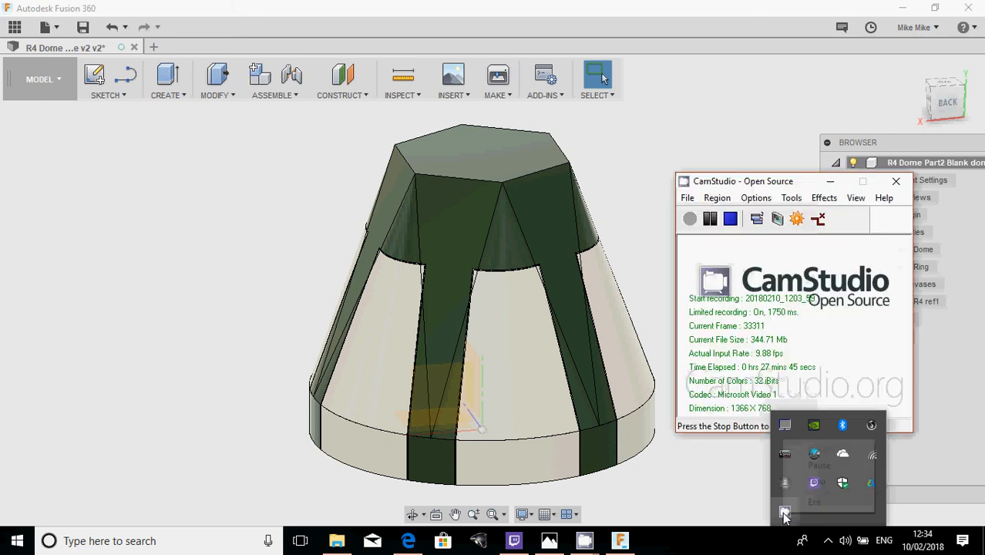
right_click(783, 513)
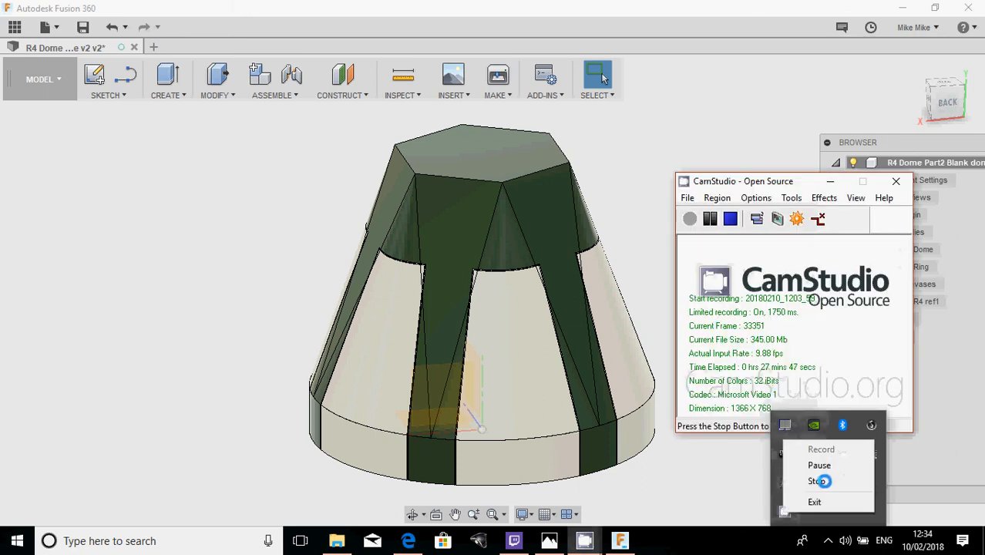